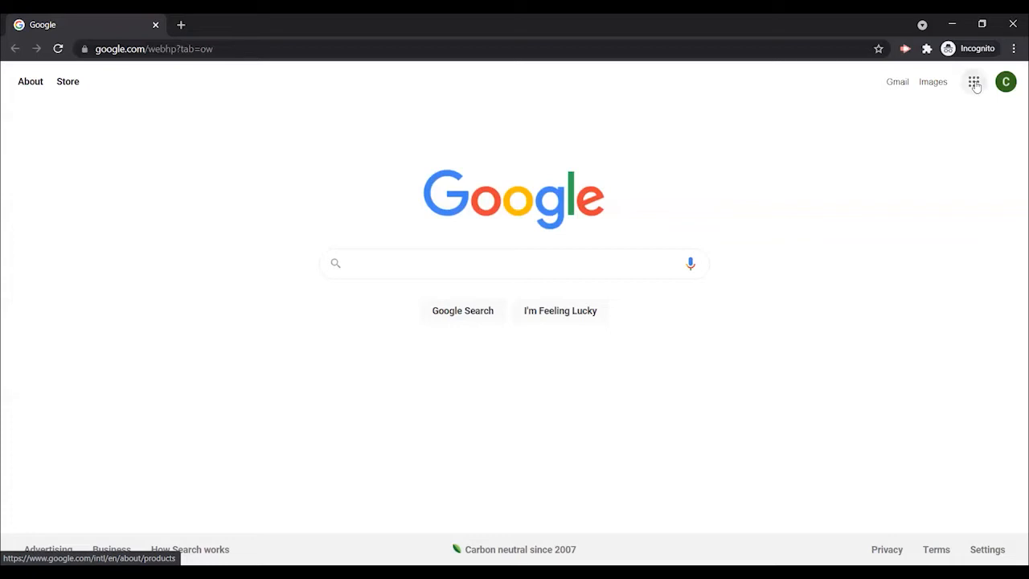
Step: Switch from the Google homepage to Google Drive and open the Google Site Class folder
left_click(973, 83)
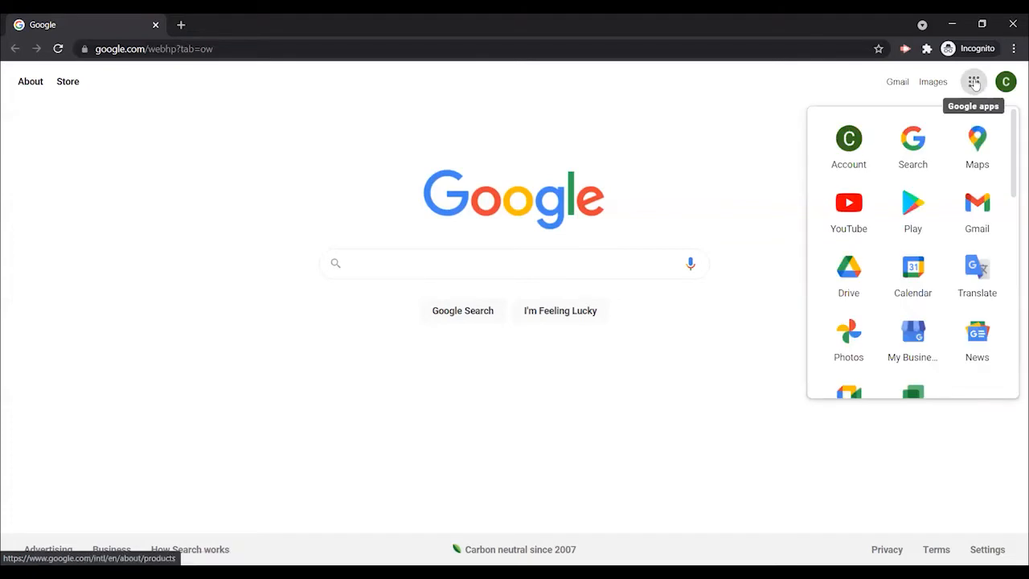
left_click(851, 273)
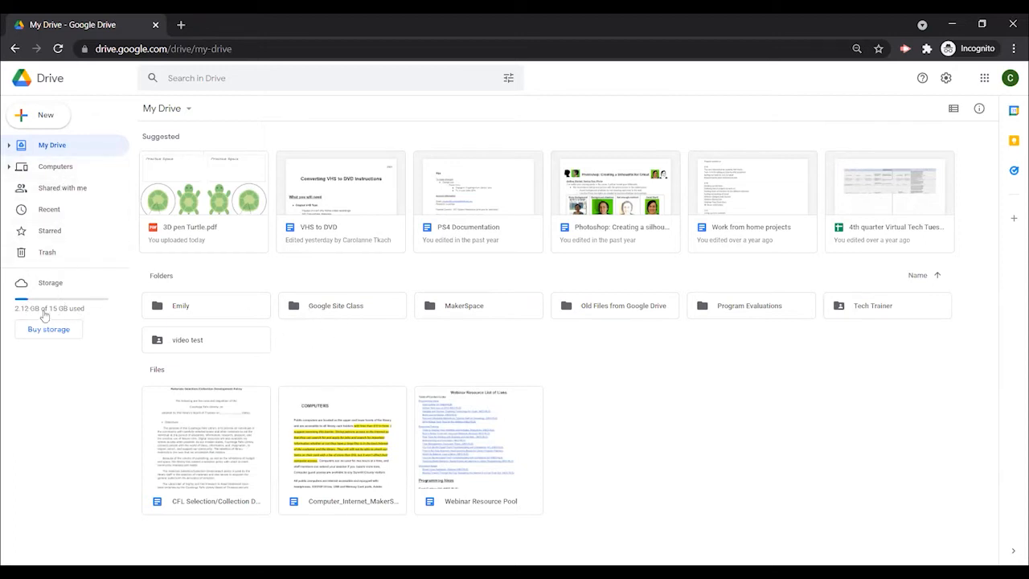
left_click(329, 313)
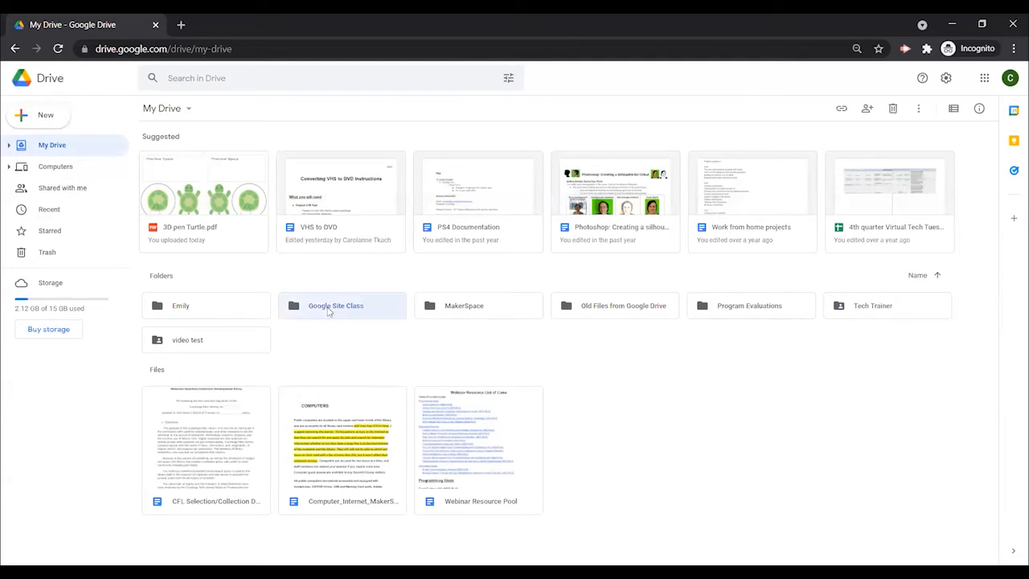
double_click(329, 313)
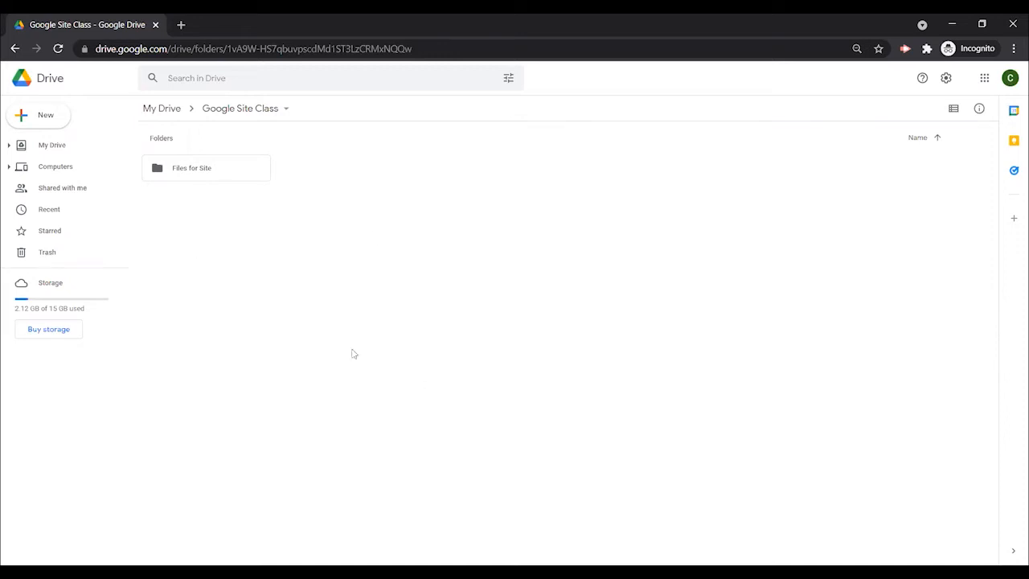
Step: Create a new blank Google Sites site inside the Google Site Class folder
left_click(50, 117)
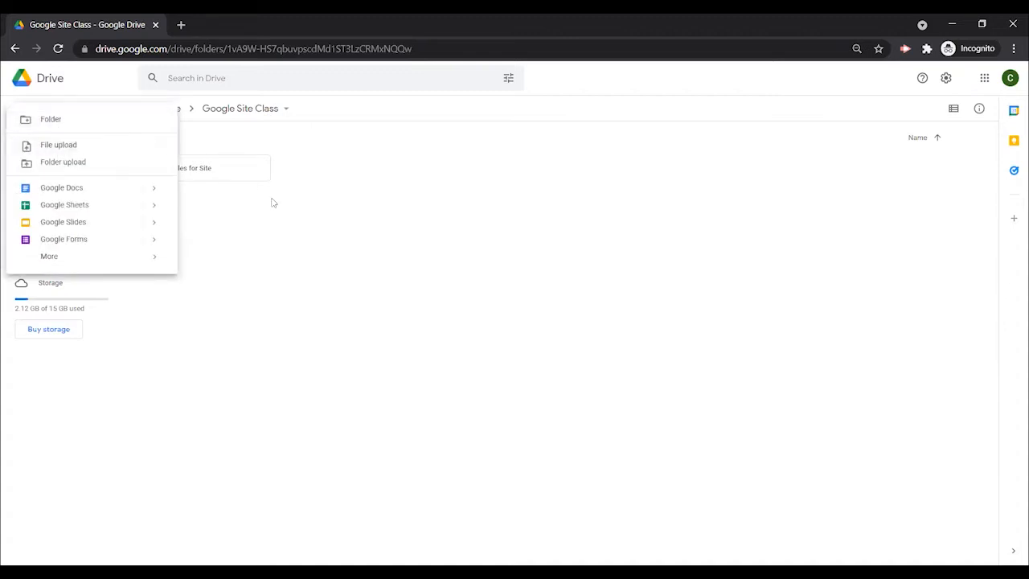
left_click(280, 253)
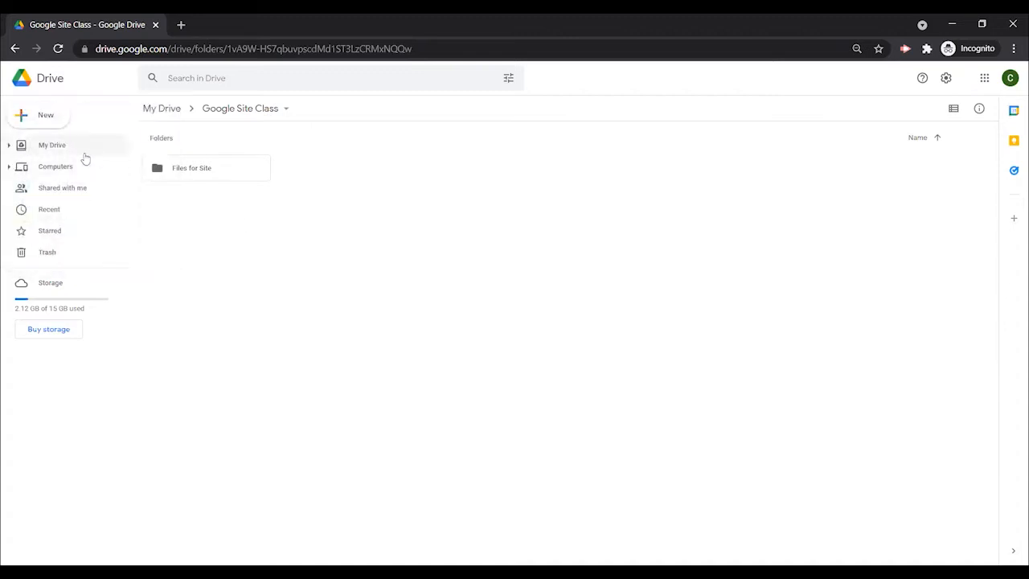
left_click(42, 118)
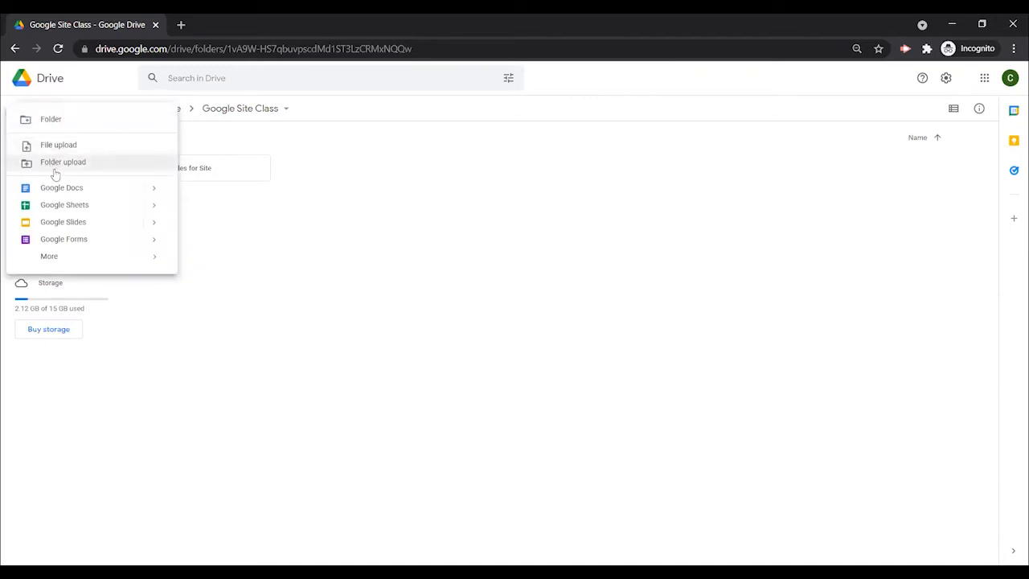
mouse_move(50, 261)
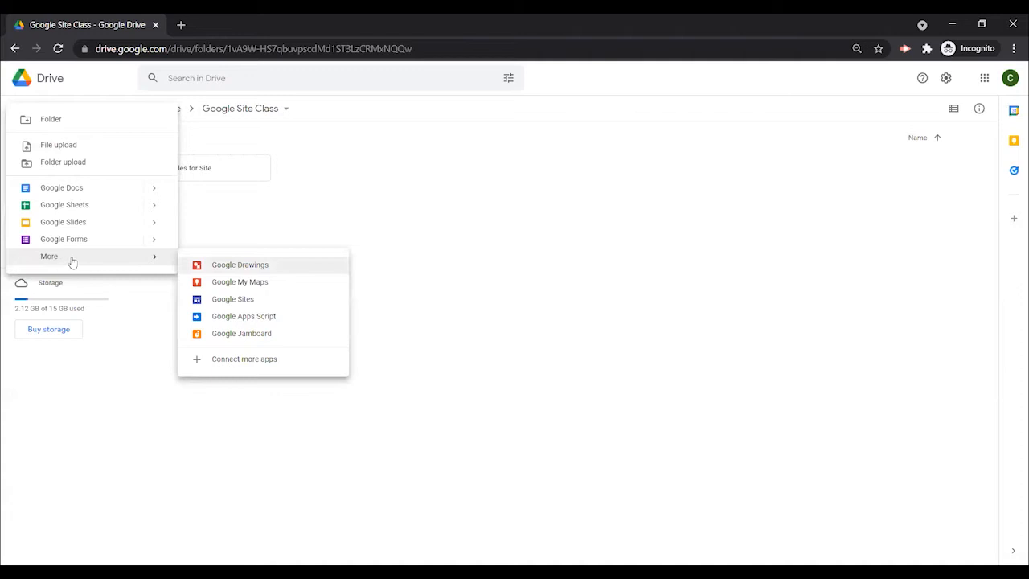
left_click(234, 302)
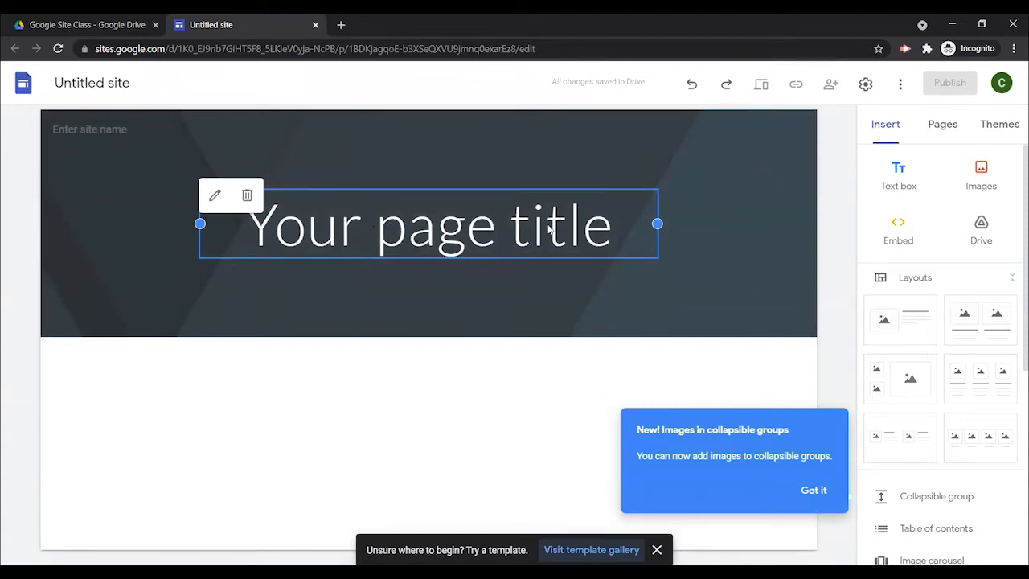
Step: Name the untitled site document "Class Demo"
left_click(91, 87)
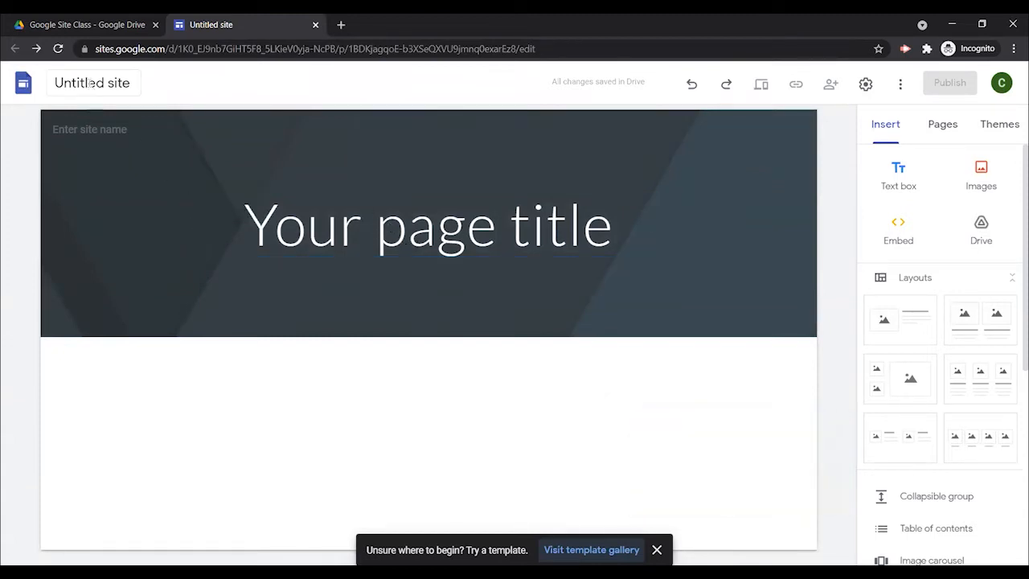
type("Class D")
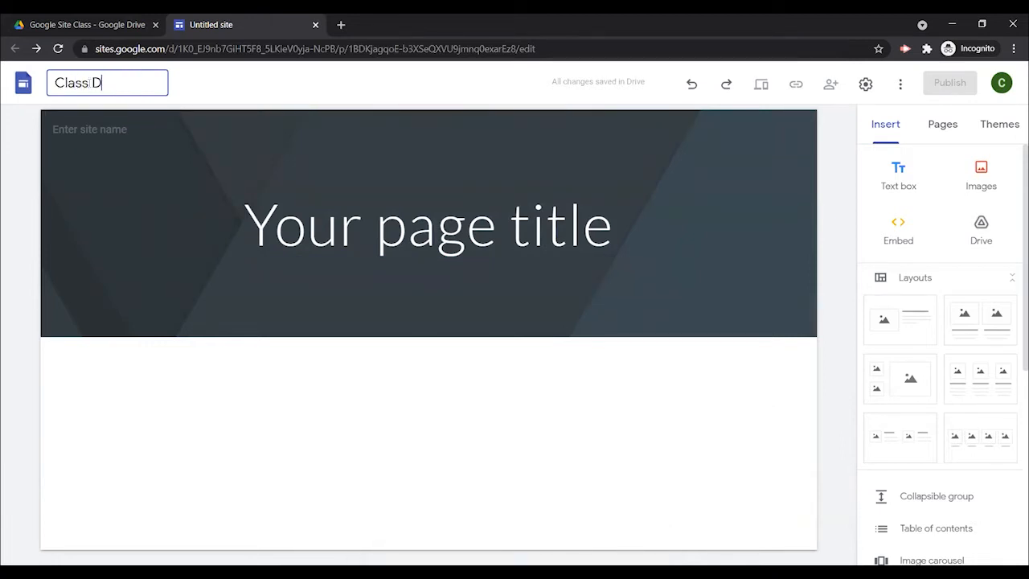
type("emo")
key("Return")
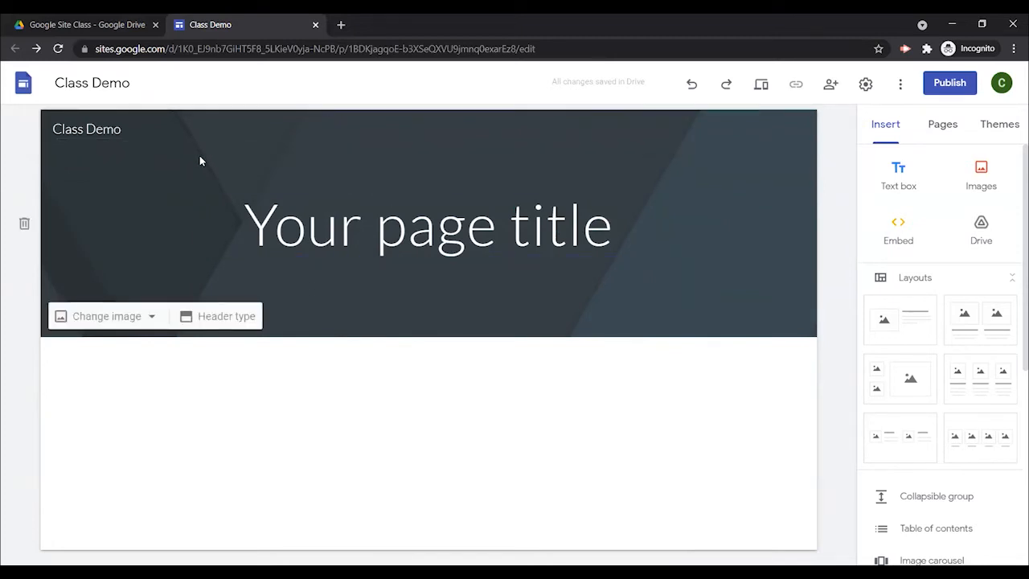
Step: Replace the placeholder page title in the header with "My New Site"
left_click(456, 225)
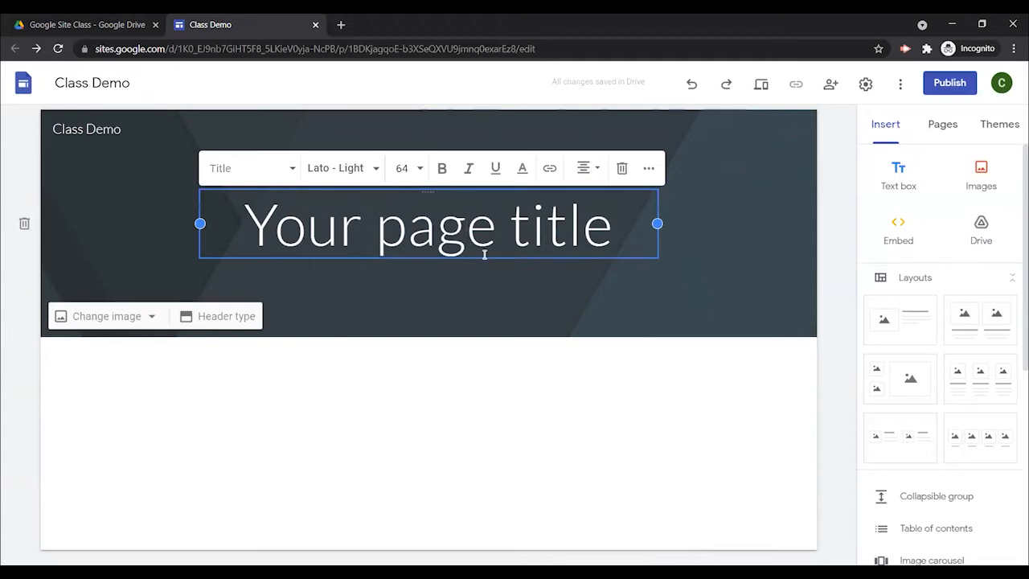
left_click_drag(611, 247, 219, 238)
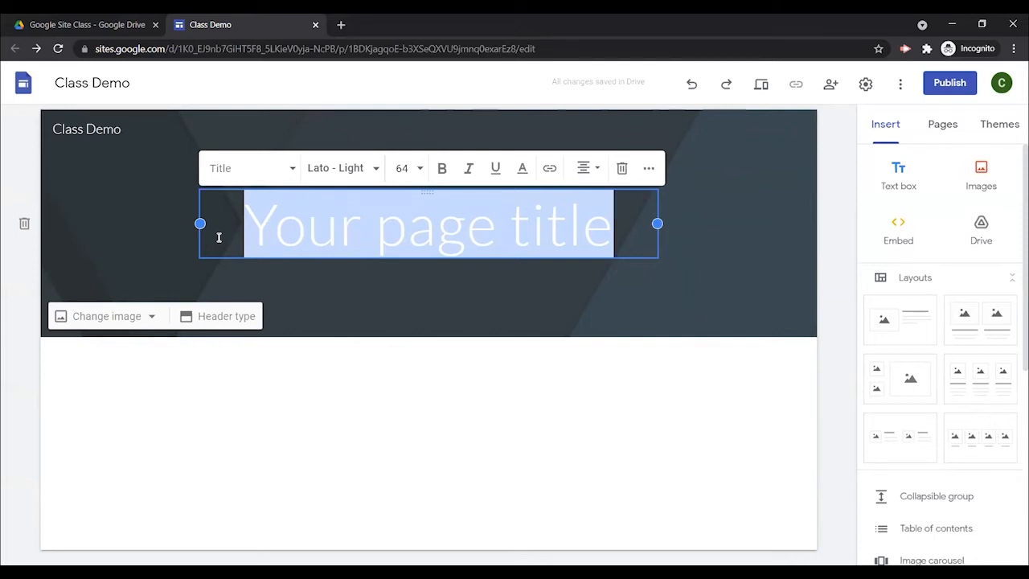
type("My New Site")
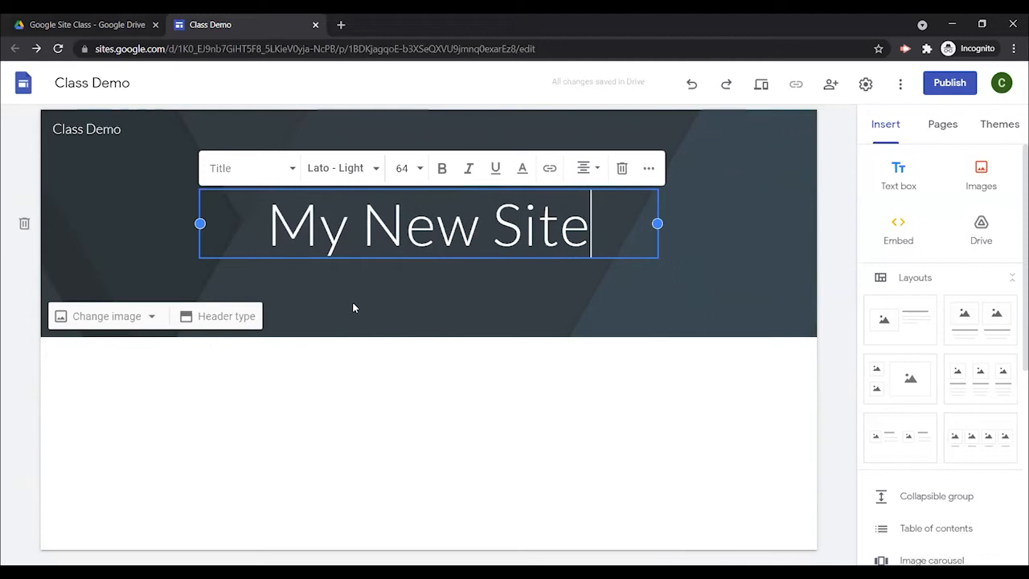
left_click(365, 290)
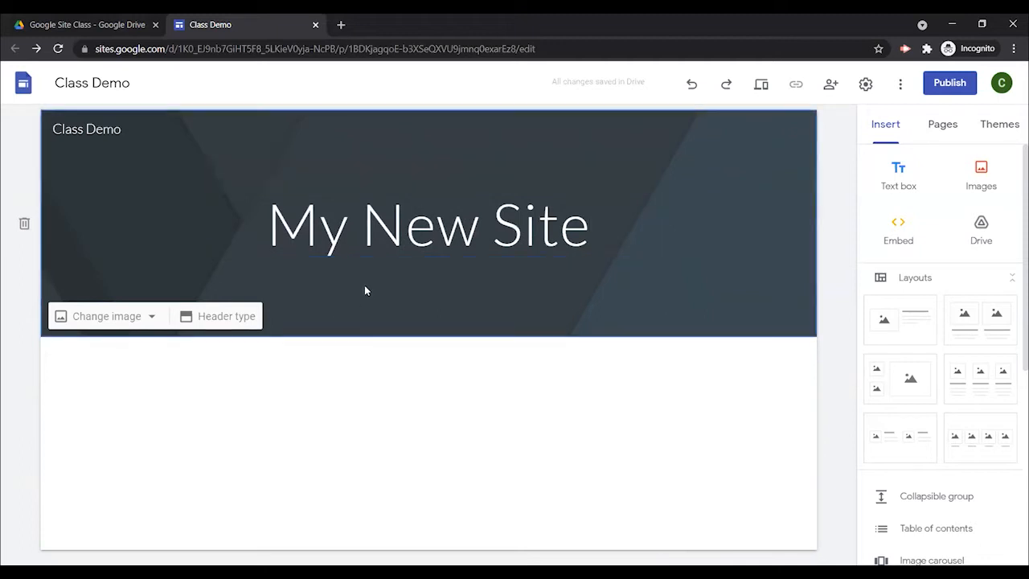
Step: Examine the page title's formatting options, including alignment, text style and font choices, without changing the title
left_click(471, 226)
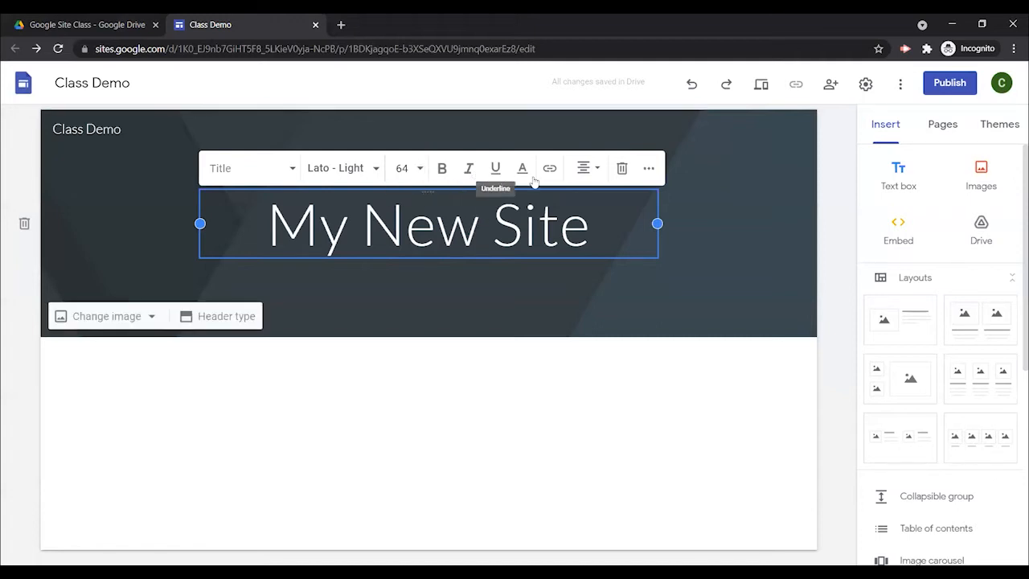
left_click(595, 169)
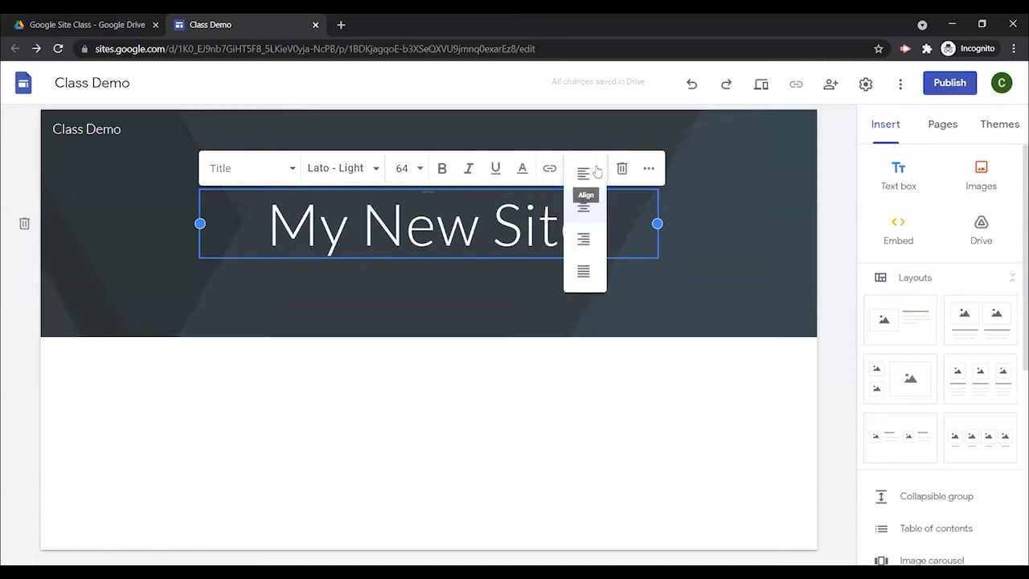
left_click(265, 170)
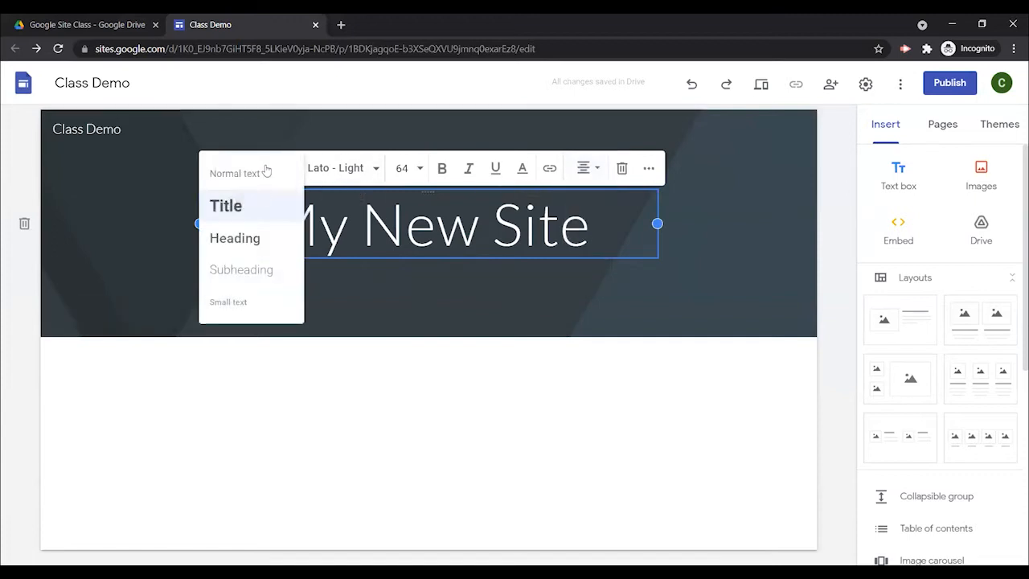
left_click(330, 173)
left_click(343, 168)
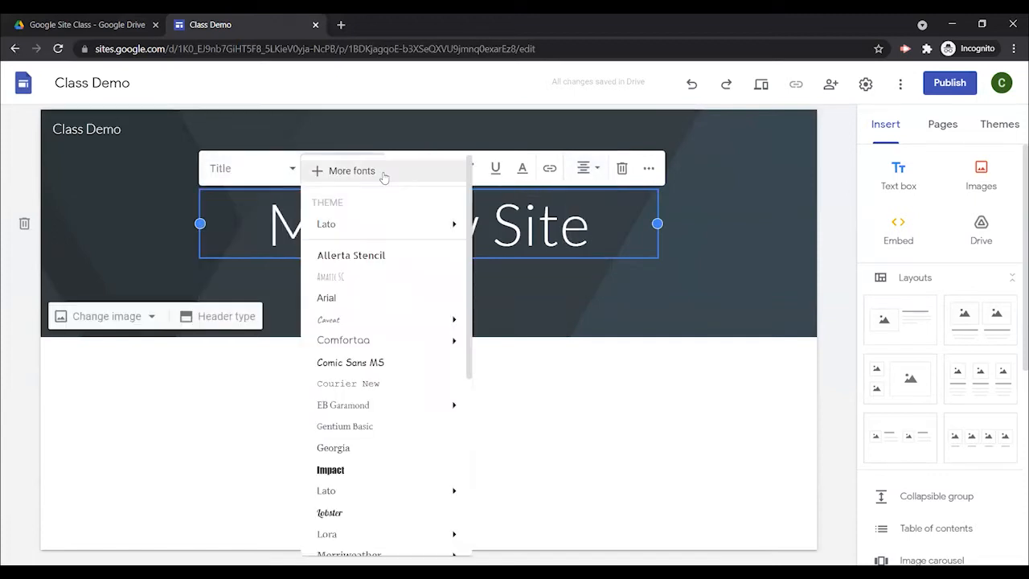
left_click(447, 139)
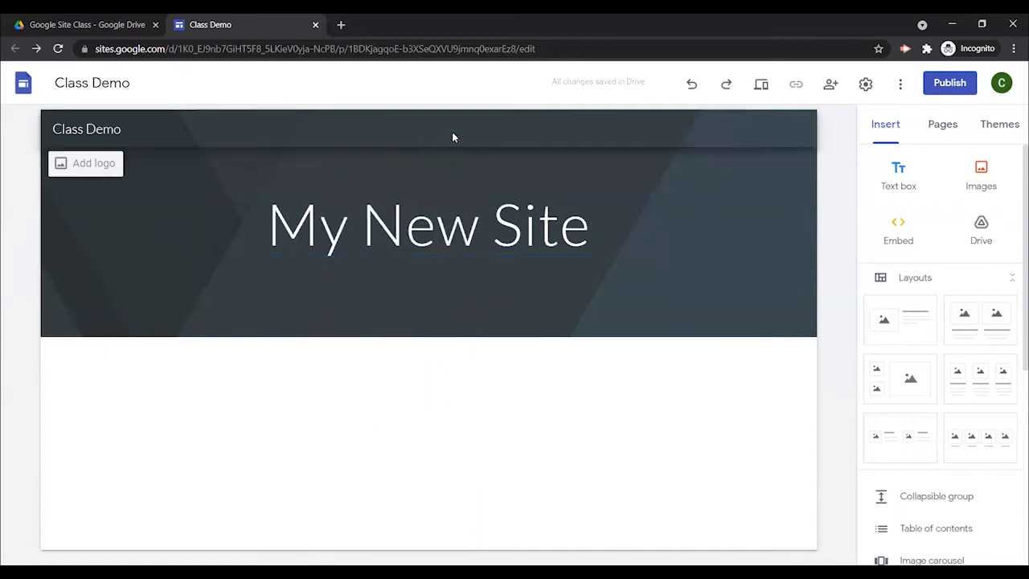
left_click(456, 199)
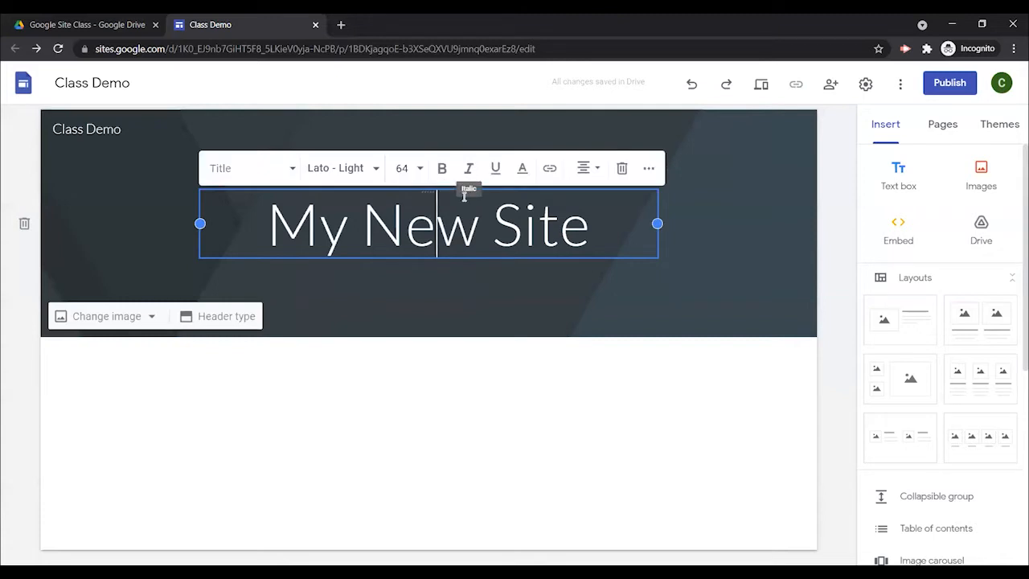
left_click(531, 232)
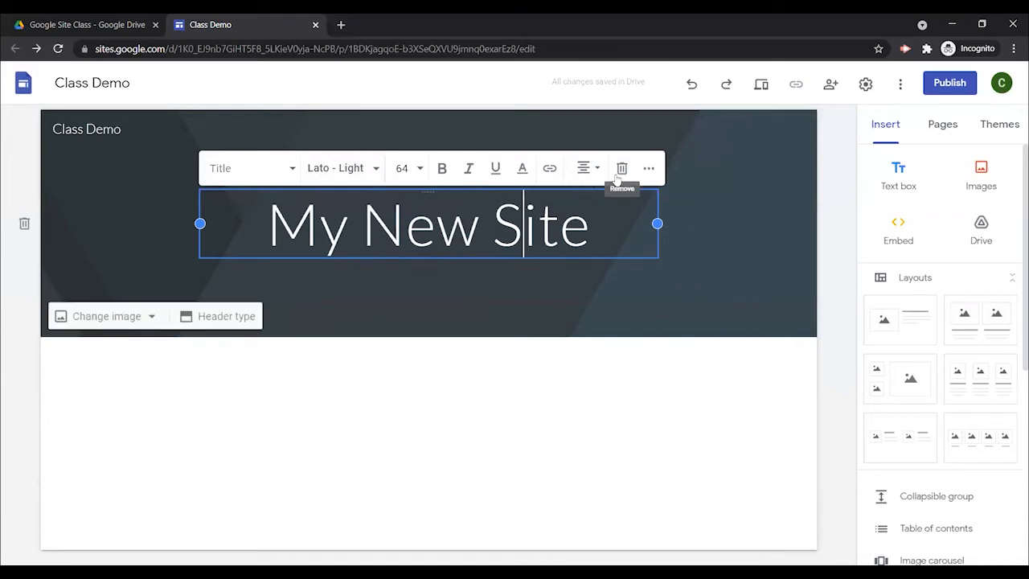
left_click(701, 261)
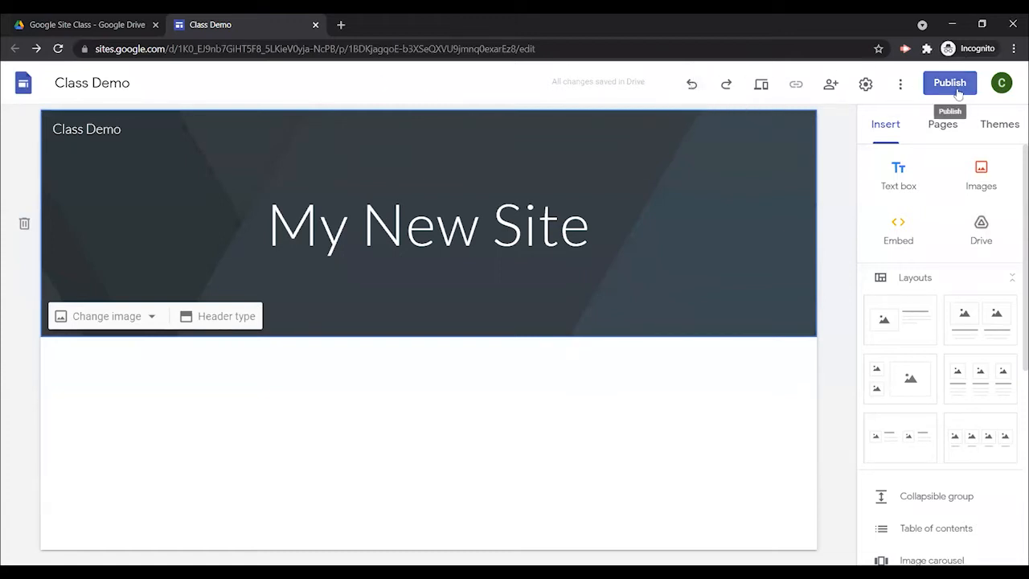
Step: Undo the last edit to the page title, and redo it
left_click(691, 86)
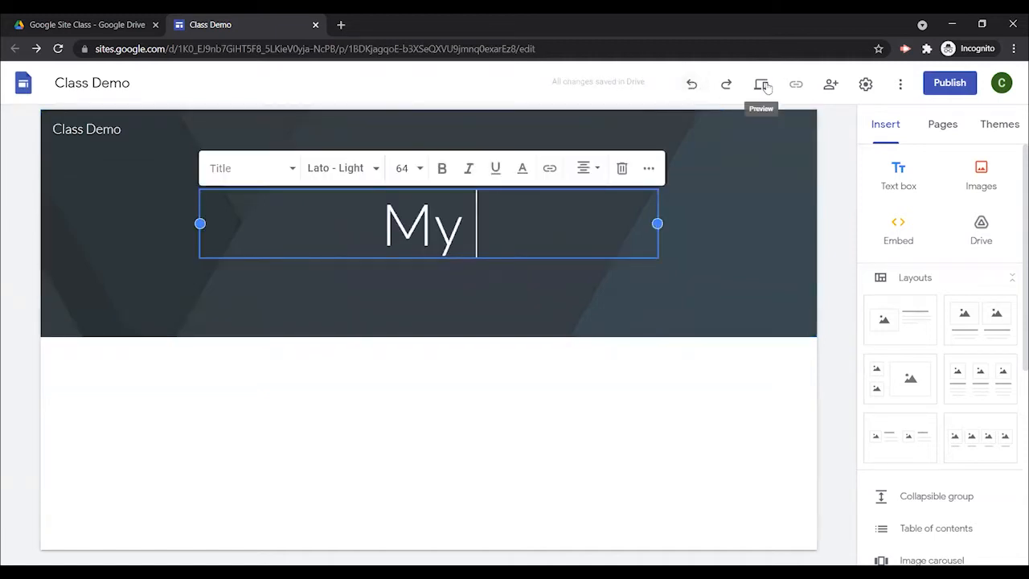
left_click(728, 85)
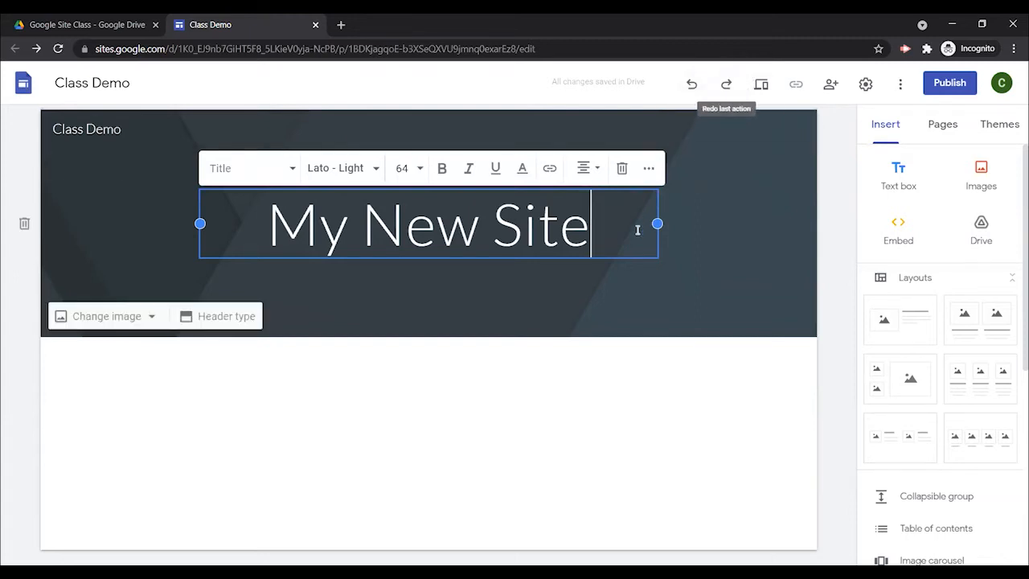
Step: Preview the site as it appears on a large screen, tablet and phone, and return to the editor
left_click(760, 84)
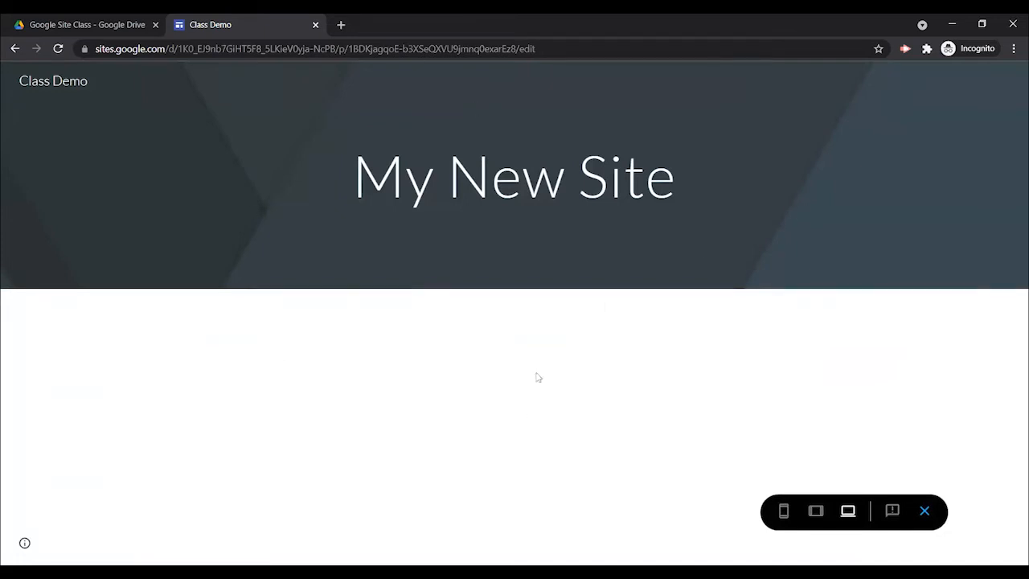
left_click(818, 518)
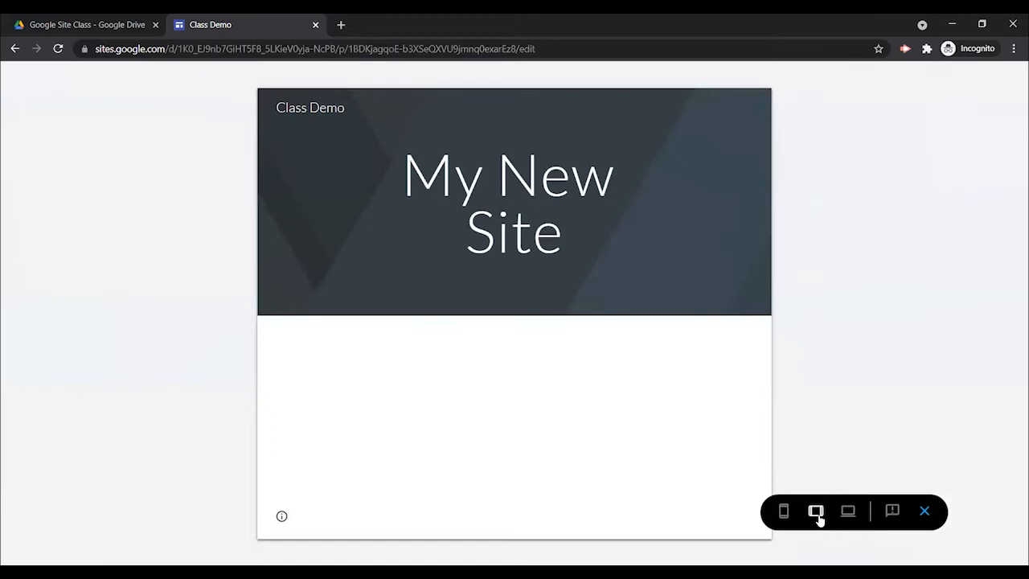
left_click(783, 515)
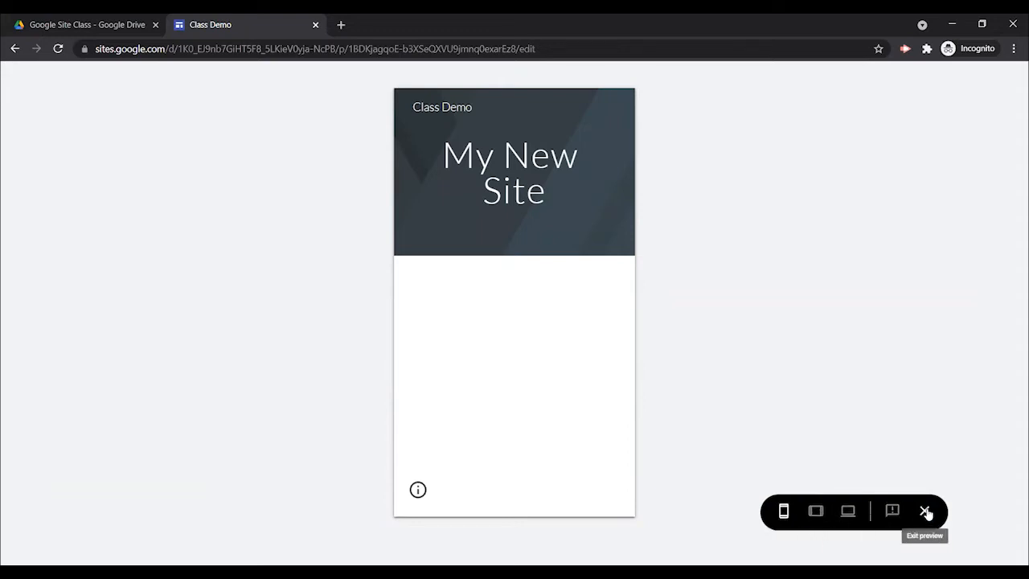
left_click(923, 512)
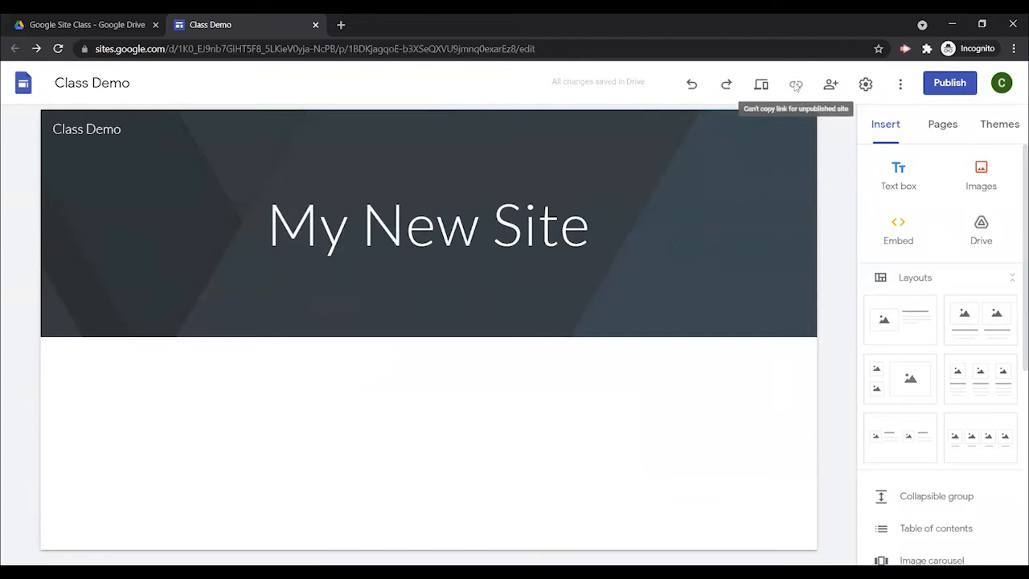
Step: Review the site's sharing options for people and groups and the draft and published link settings, and close the dialog unchanged
left_click(831, 85)
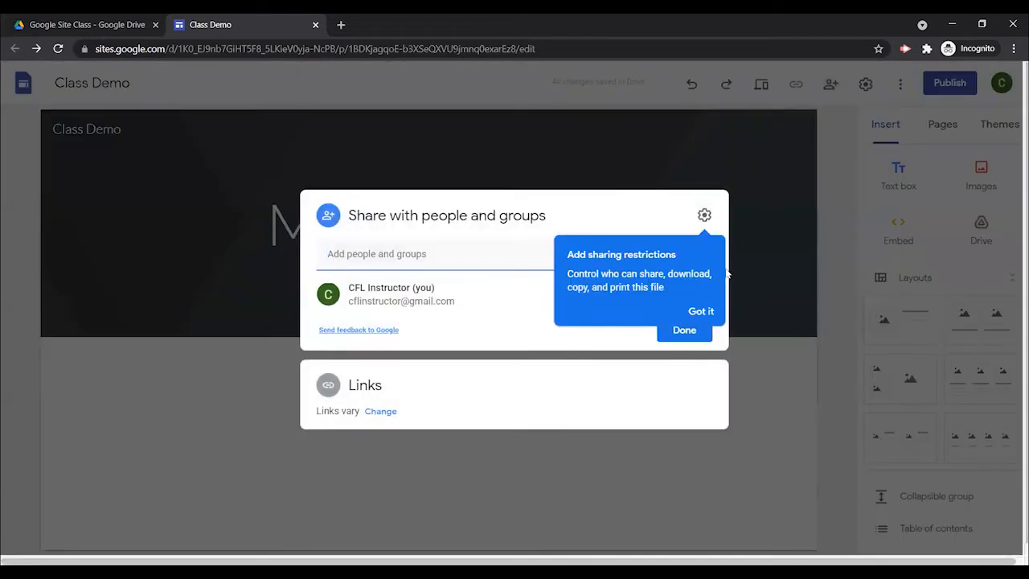
left_click(707, 316)
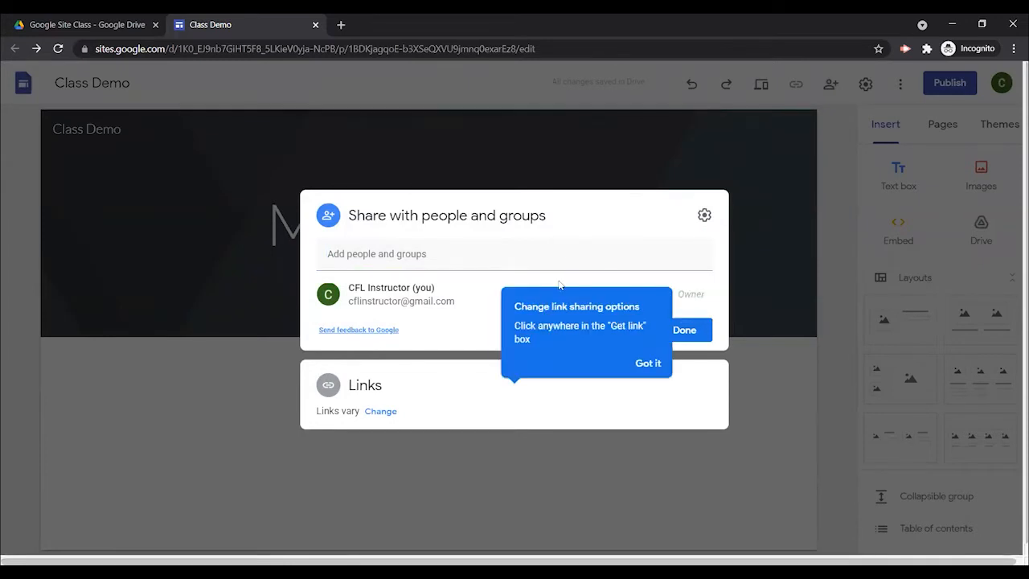
left_click(523, 405)
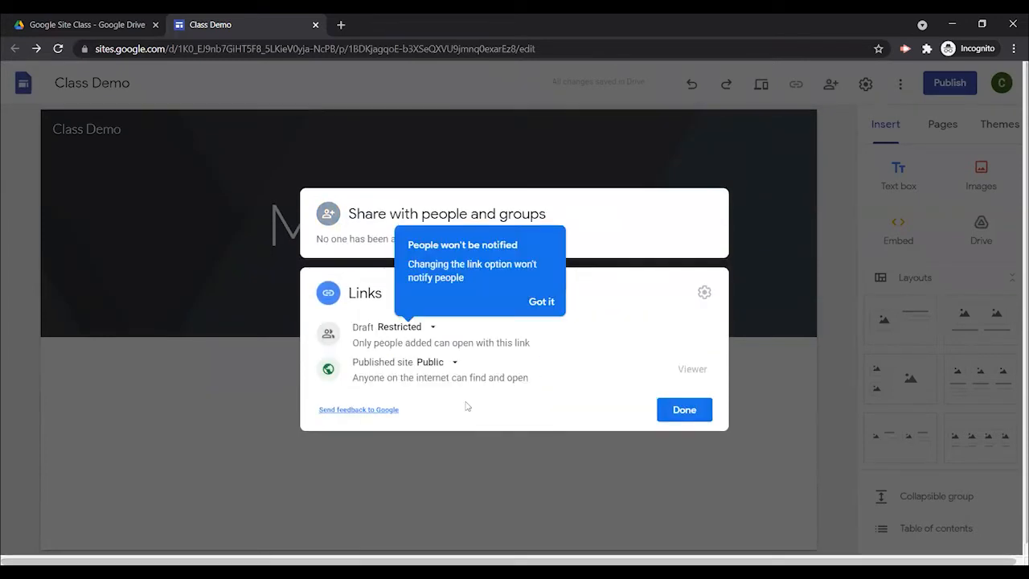
left_click(409, 214)
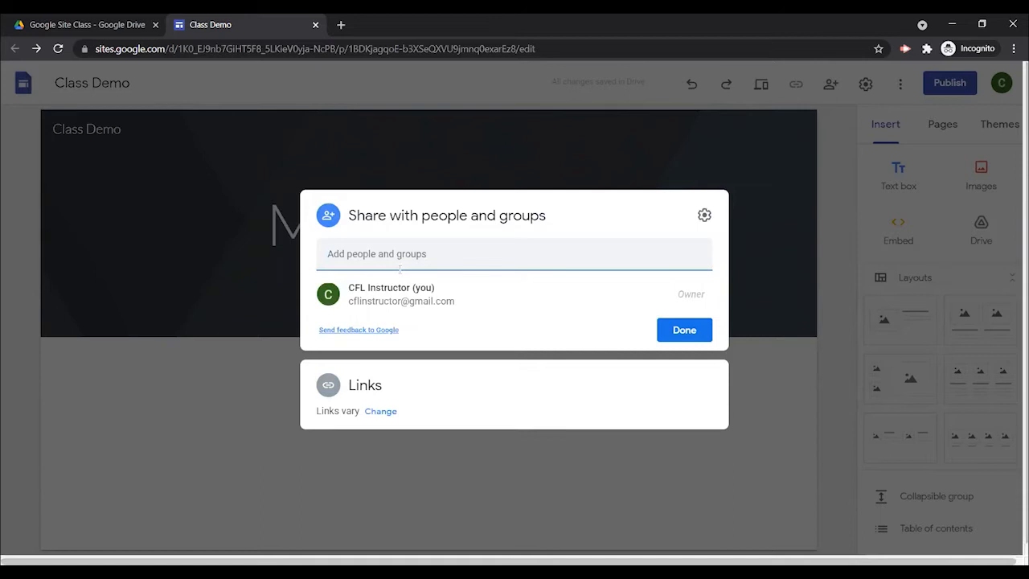
left_click(747, 258)
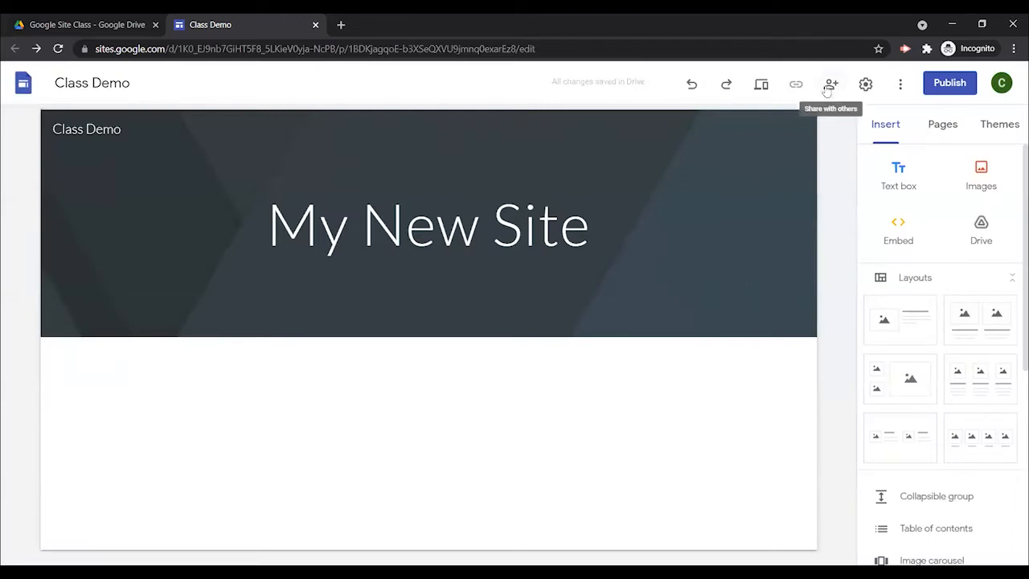
Step: Review the site's navigation settings and its additional options, such as version history and site duplication, without changing anything
left_click(866, 85)
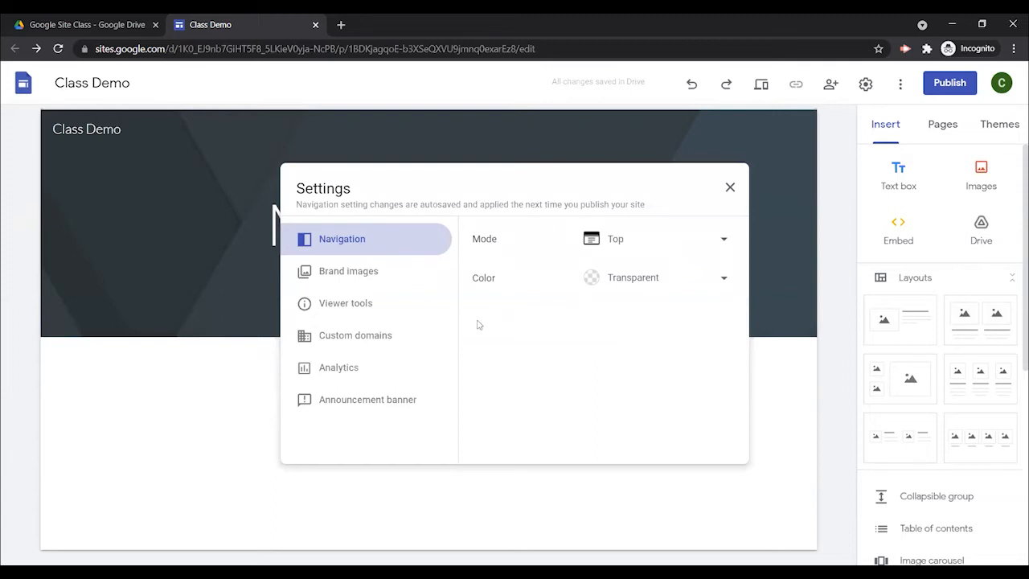
left_click(730, 187)
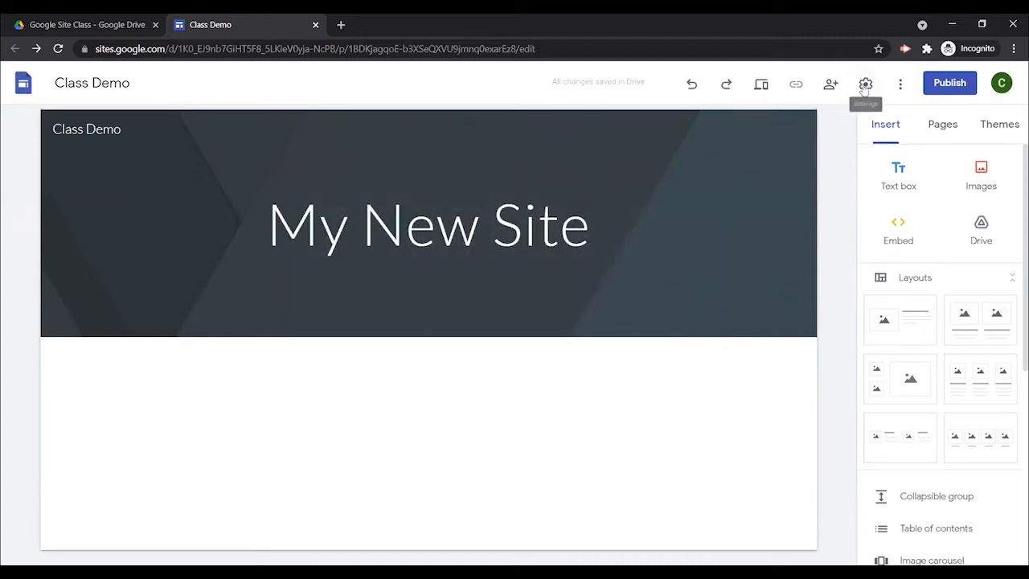
left_click(865, 85)
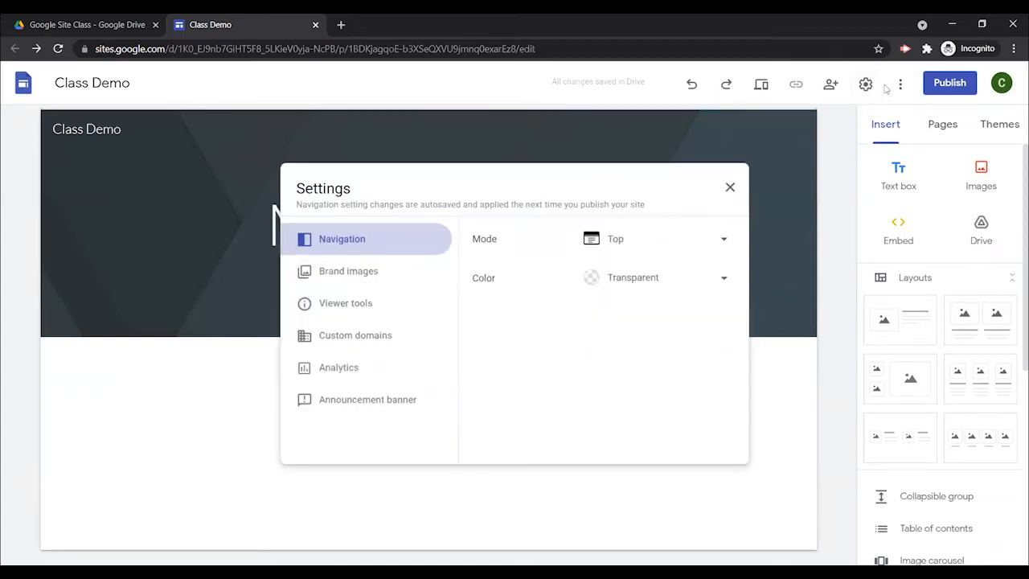
left_click(902, 90)
left_click(903, 87)
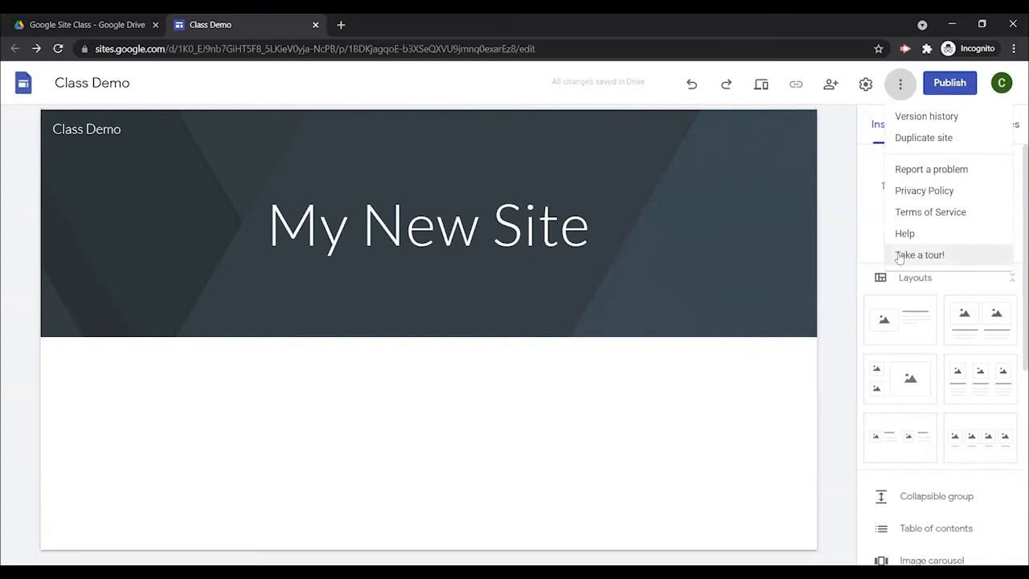
left_click(987, 73)
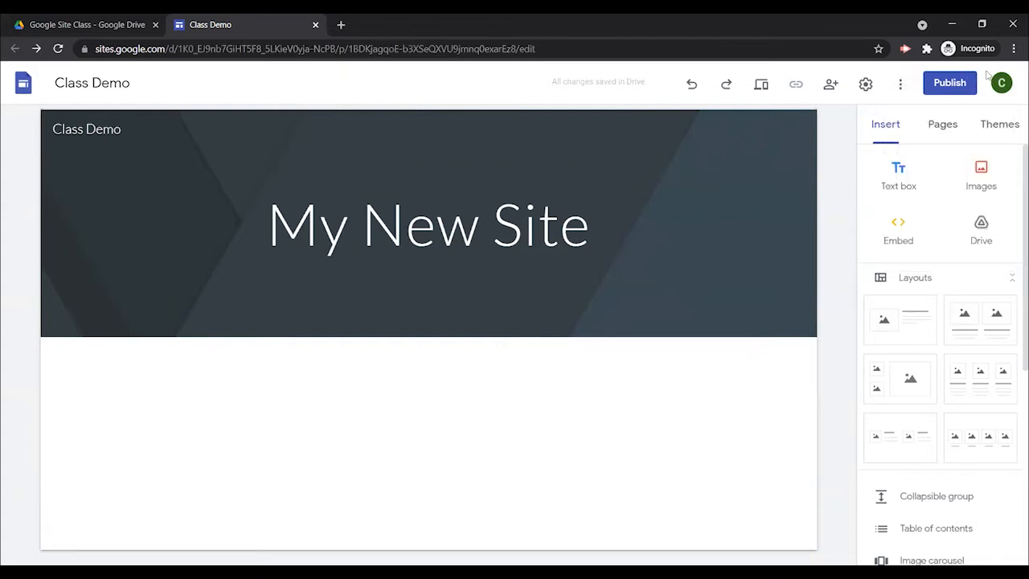
Step: Review the options for publishing to the web, including who can view the draft and published site, and cancel without publishing
left_click(962, 86)
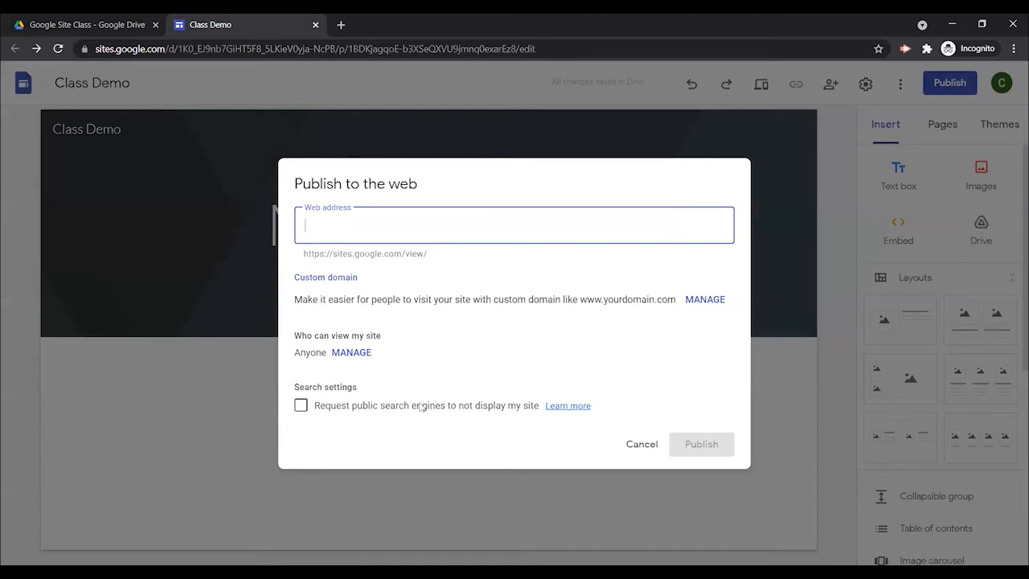
left_click(350, 353)
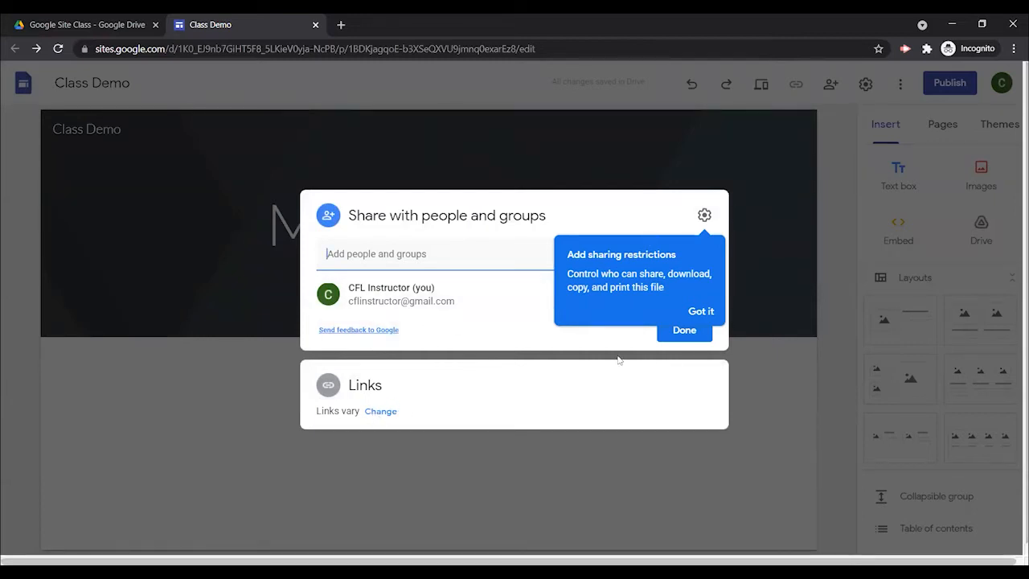
left_click(379, 415)
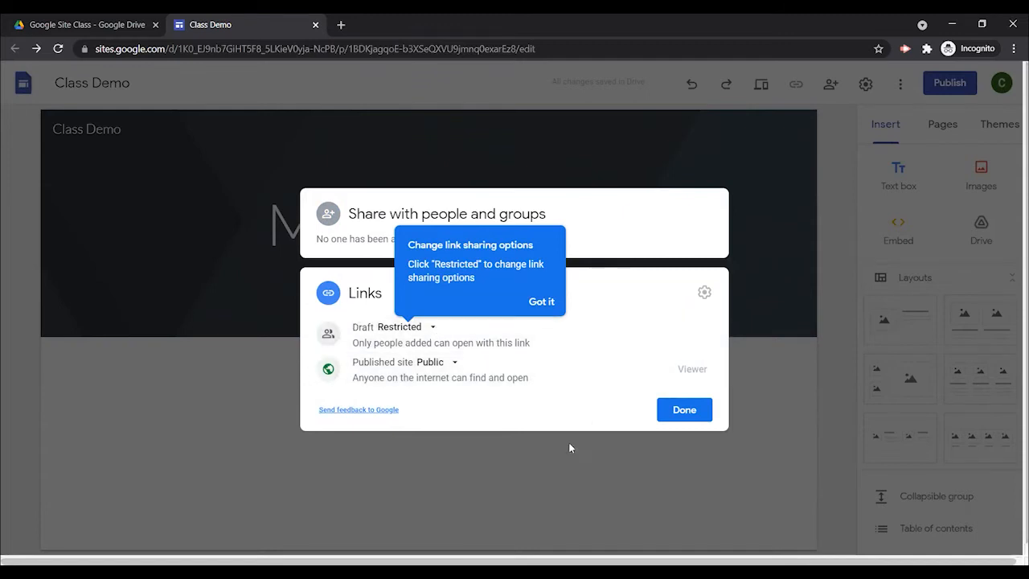
left_click(600, 473)
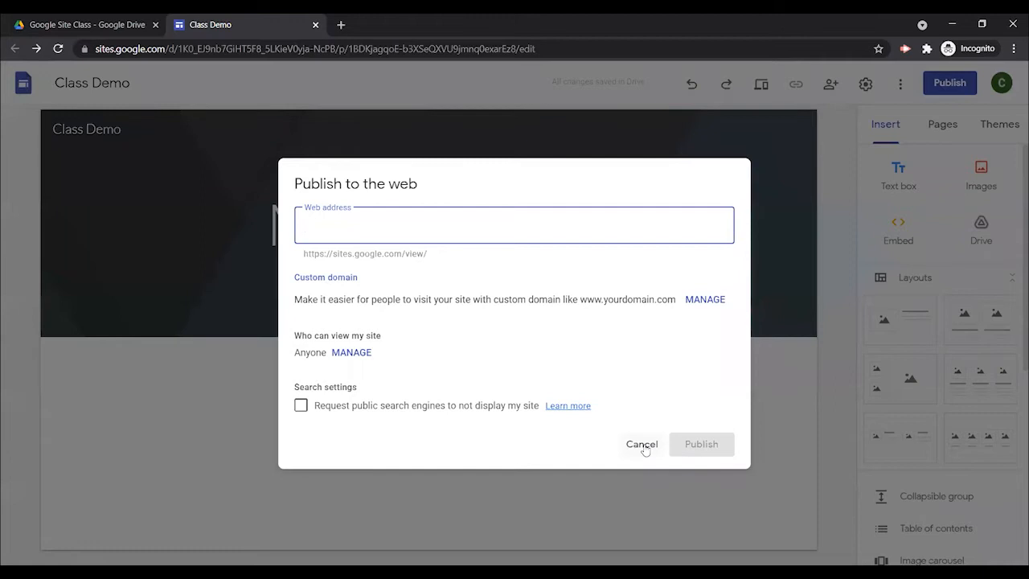
left_click(642, 445)
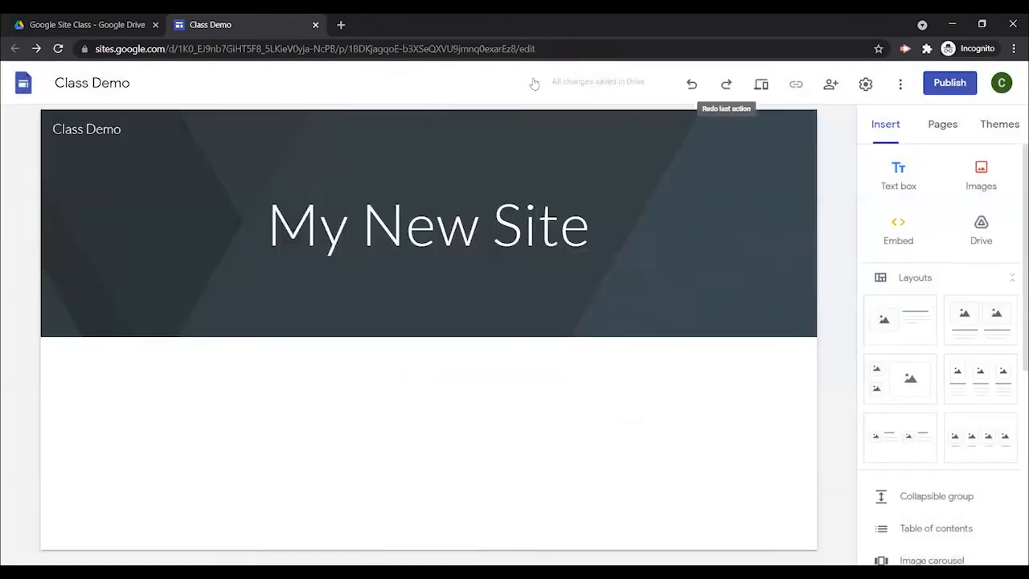
Step: Look through the content elements that can be inserted on the page, from text boxes and layouts to charts
mouse_move(728, 177)
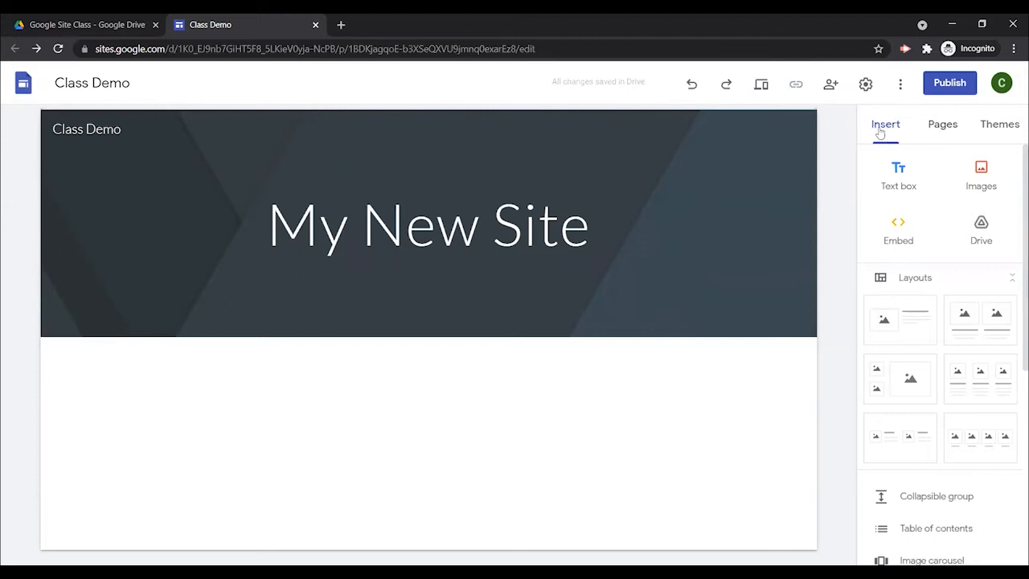
scroll(926, 229, "down", 2)
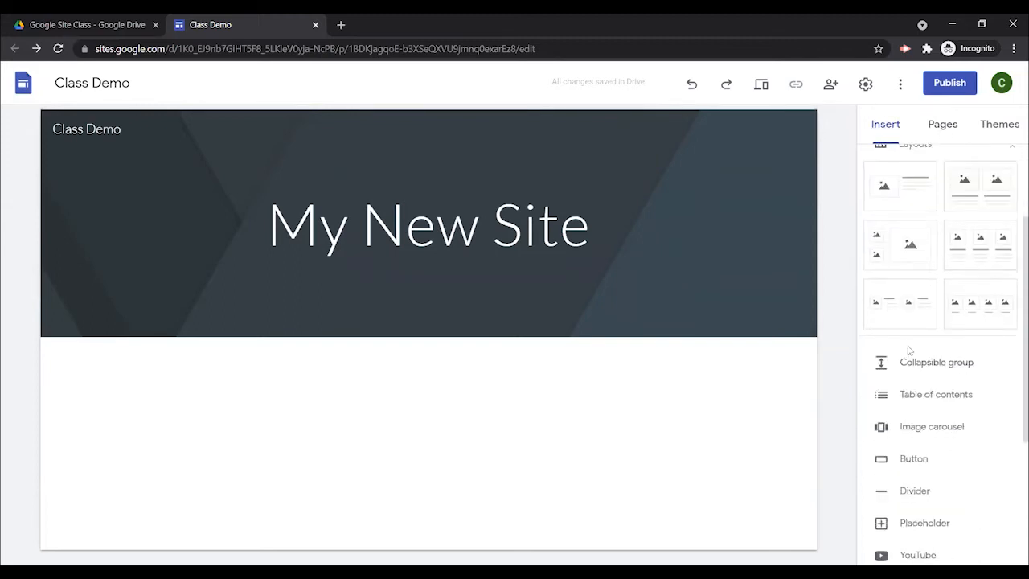
scroll(922, 428, "down", 3)
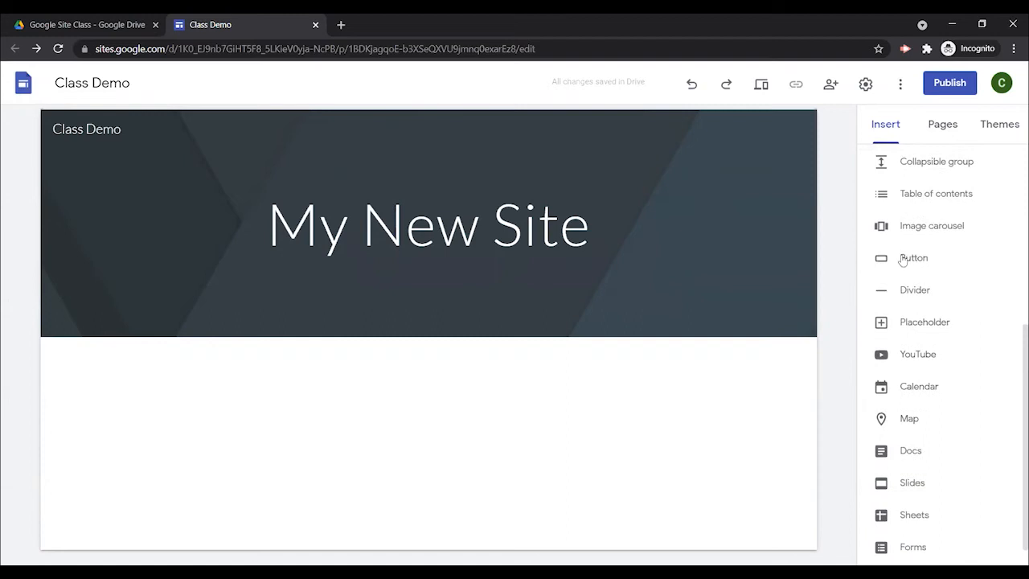
scroll(924, 437, "down", 1)
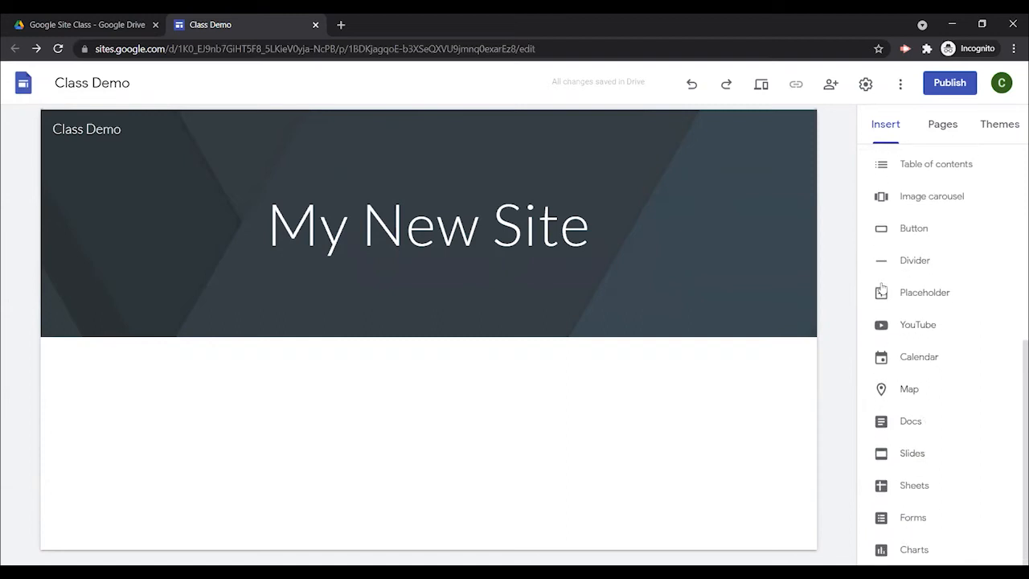
scroll(937, 263, "up", 5)
scroll(941, 262, "up", 1)
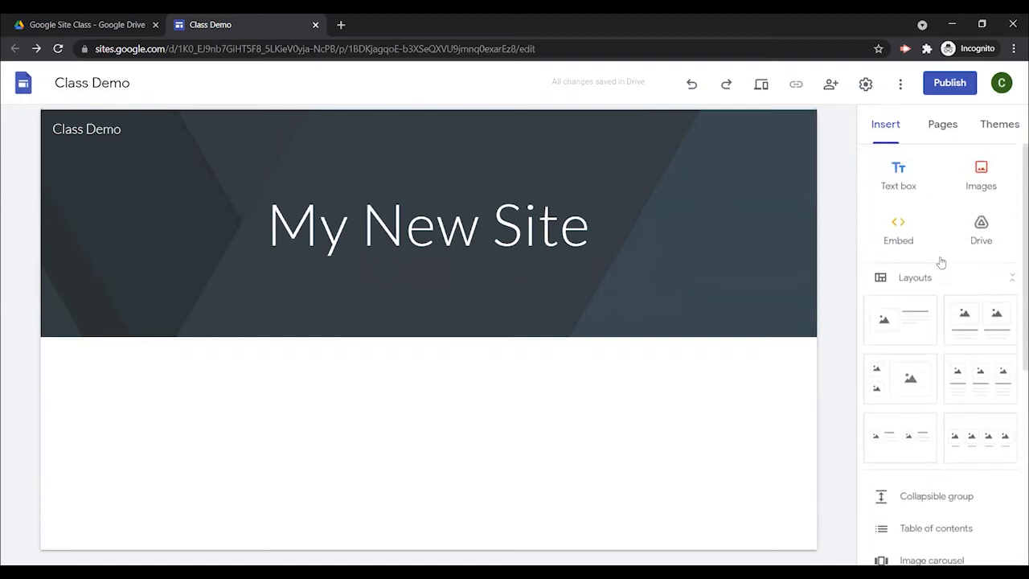
Step: Add two new pages to the site, named About and My work
left_click(937, 129)
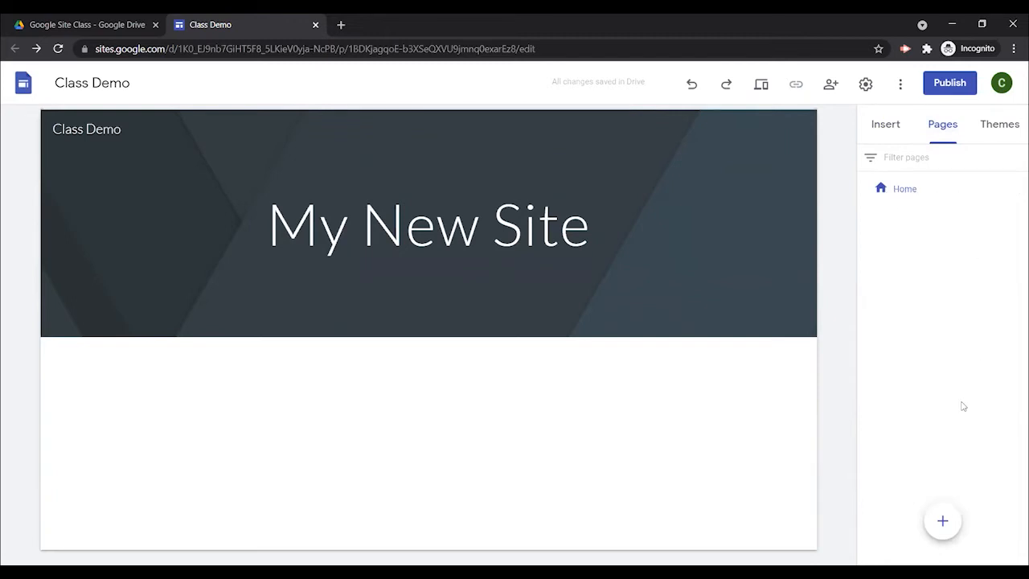
mouse_move(942, 521)
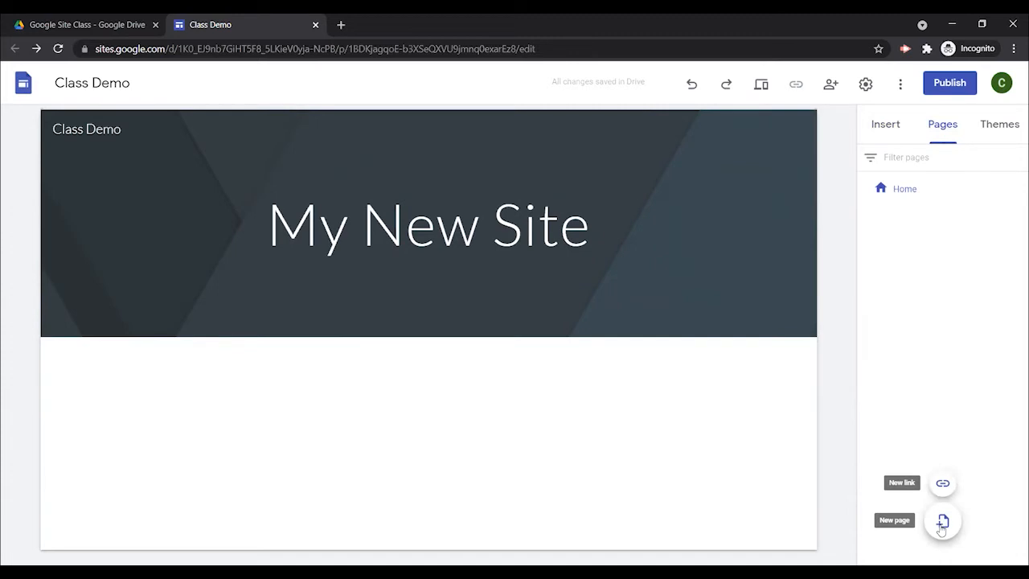
left_click(942, 523)
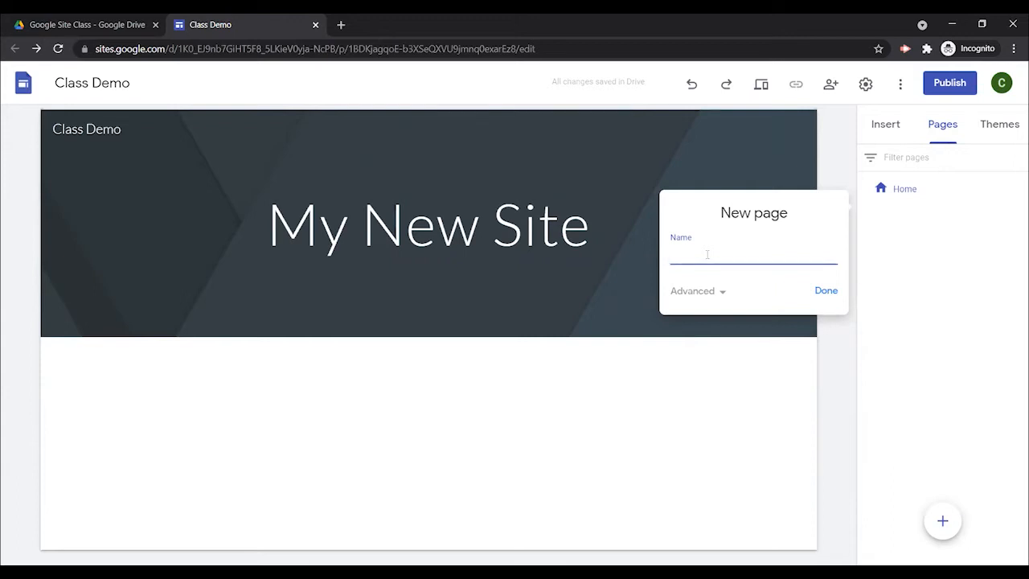
type("Abou")
left_click(825, 292)
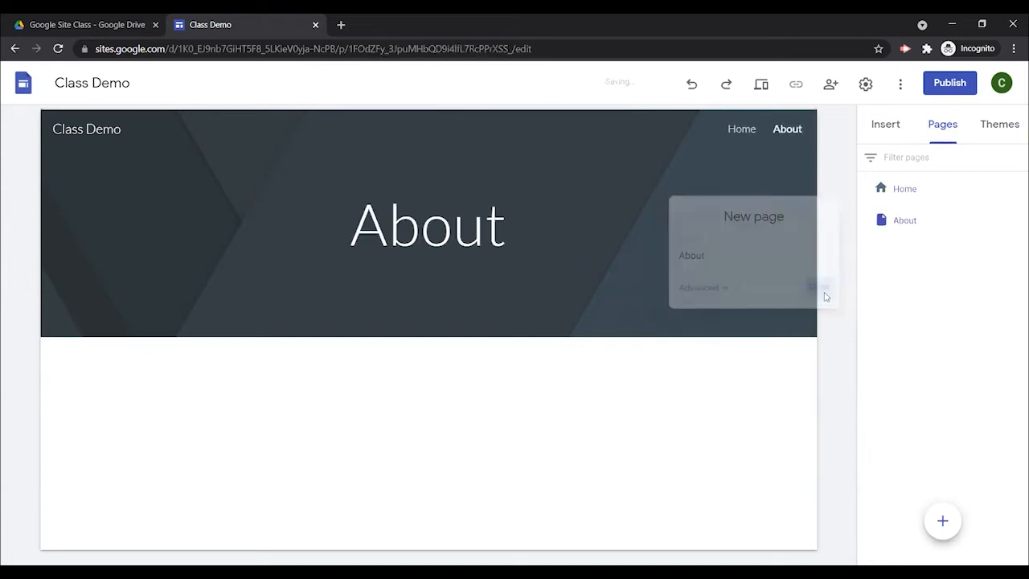
left_click(943, 521)
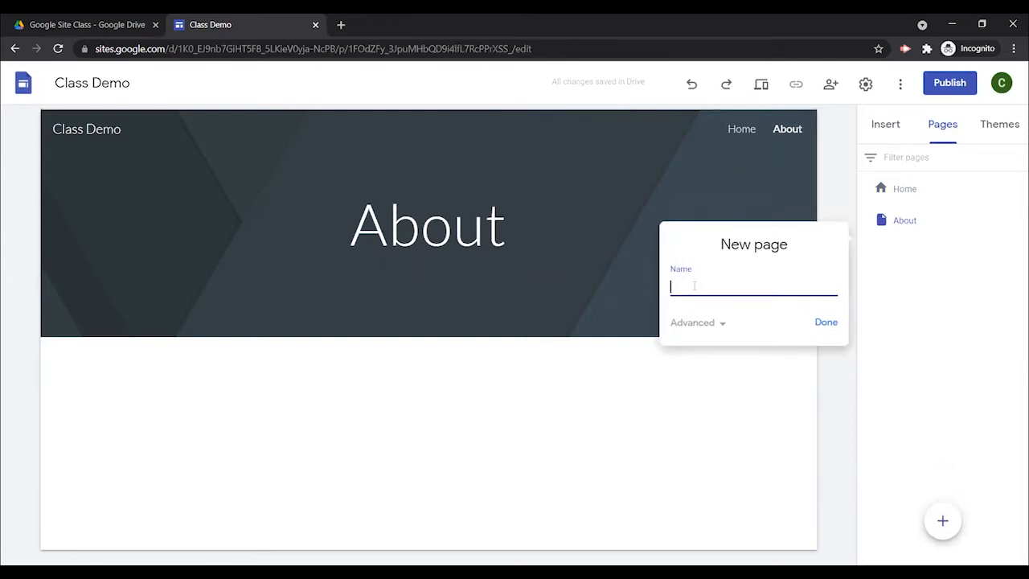
left_click(826, 321)
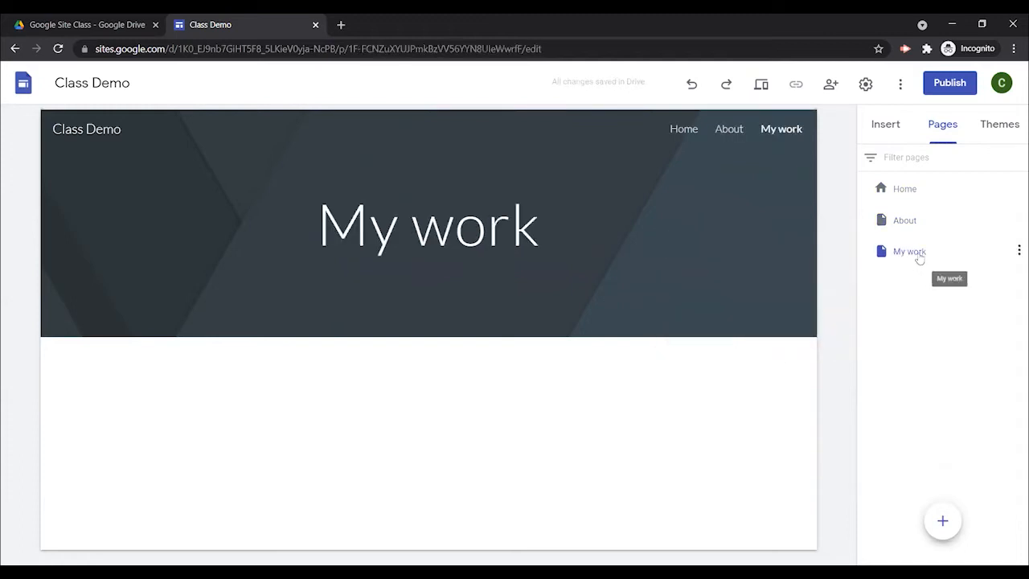
Step: Add a subpage named Current under the My work page
left_click(1016, 252)
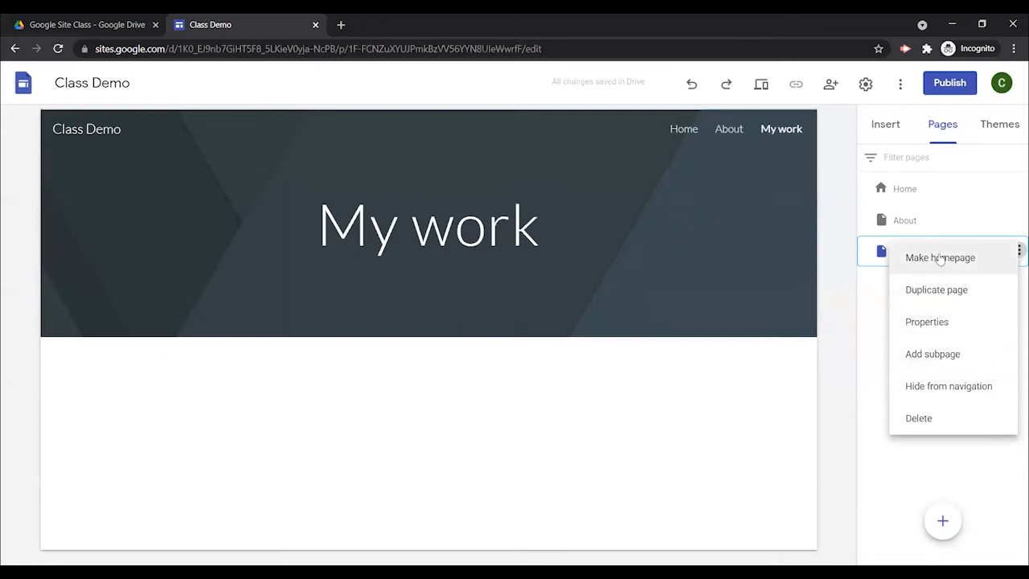
left_click(925, 355)
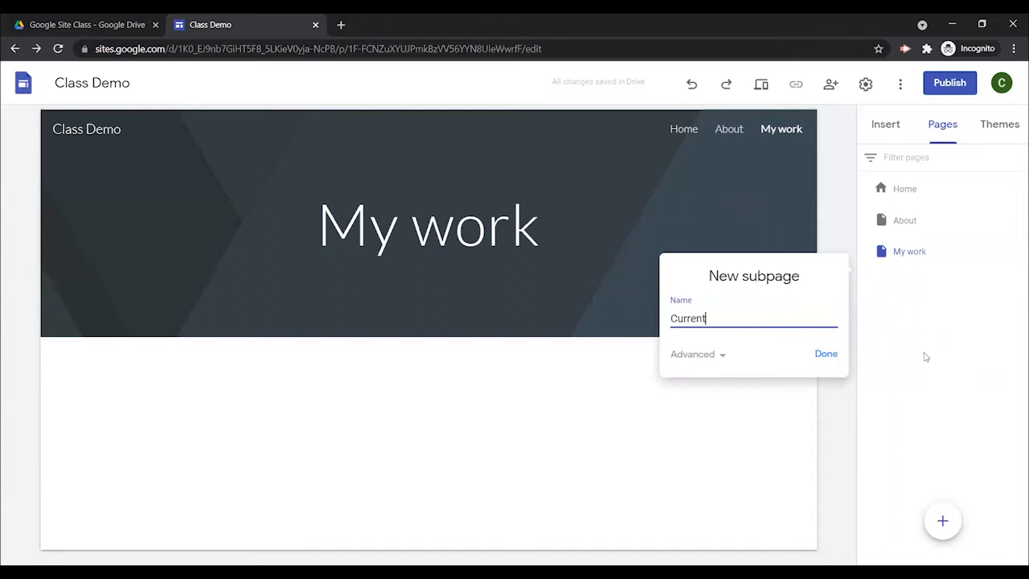
type("Current")
left_click(827, 355)
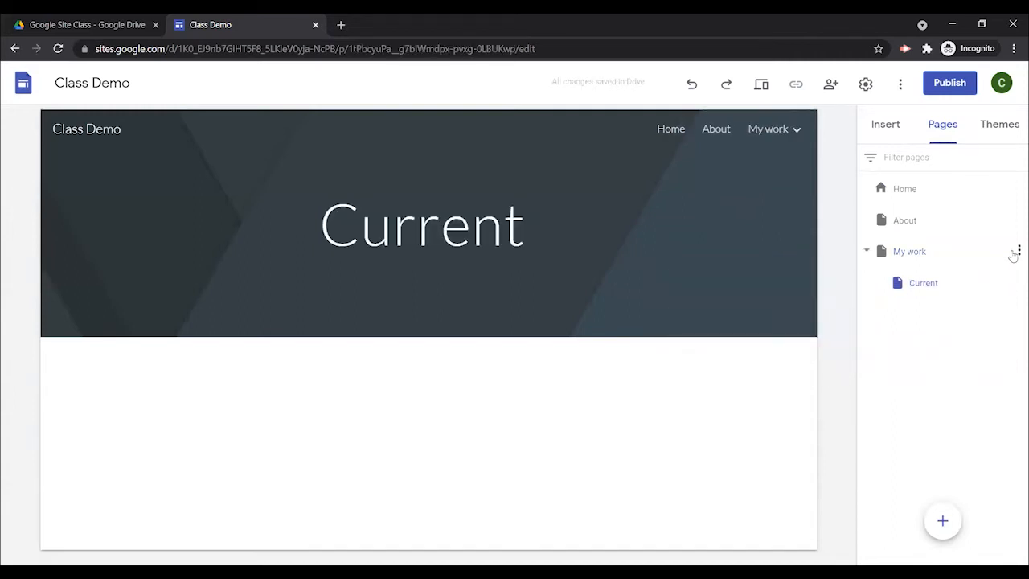
Step: Add a second subpage under My work, named Older
left_click(1017, 251)
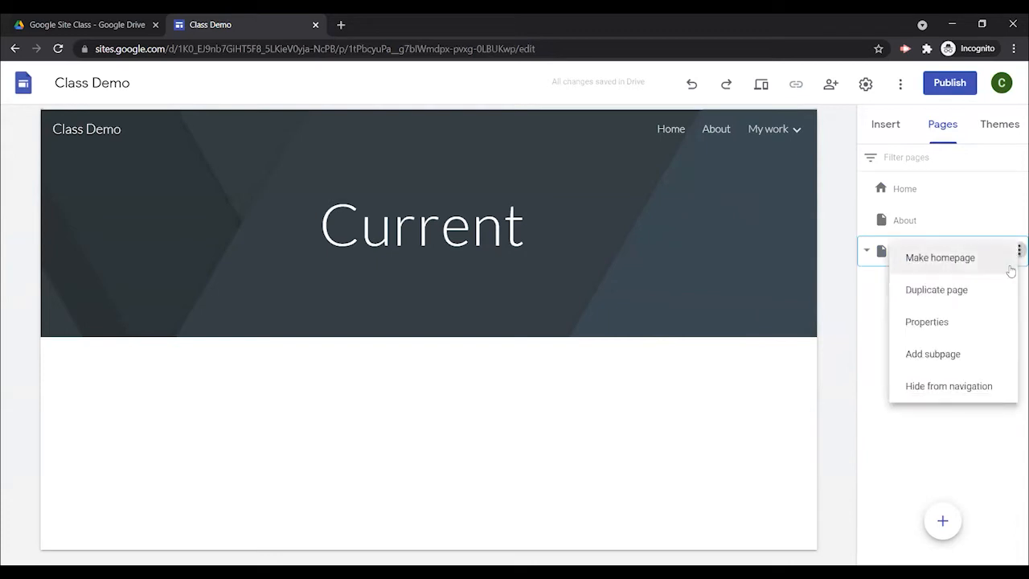
left_click(968, 356)
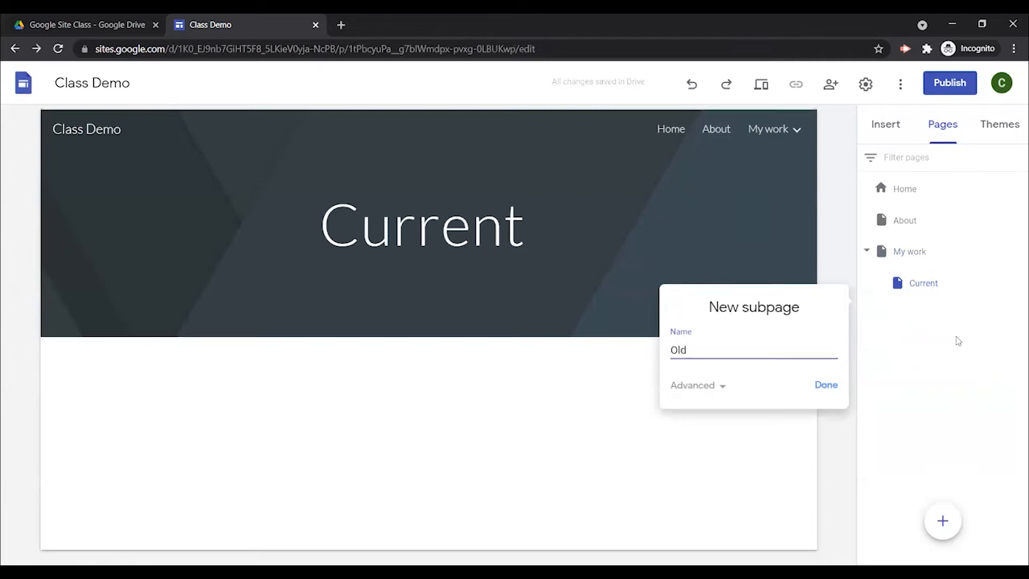
type("Older wor")
key("BackSpace")
key("BackSpace")
key("BackSpace")
left_click(831, 390)
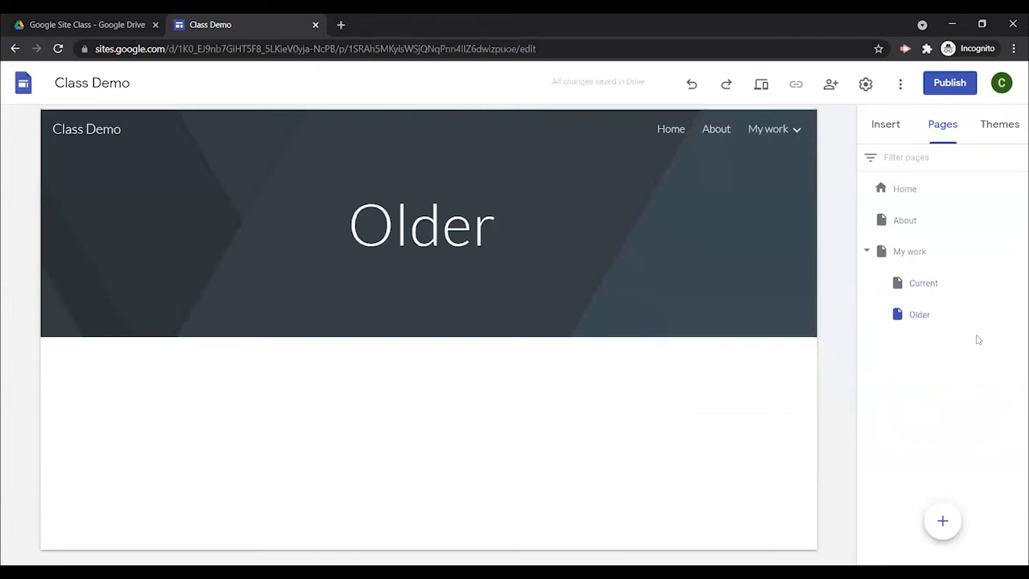
left_click(439, 226)
left_click_drag(505, 225, 288, 224)
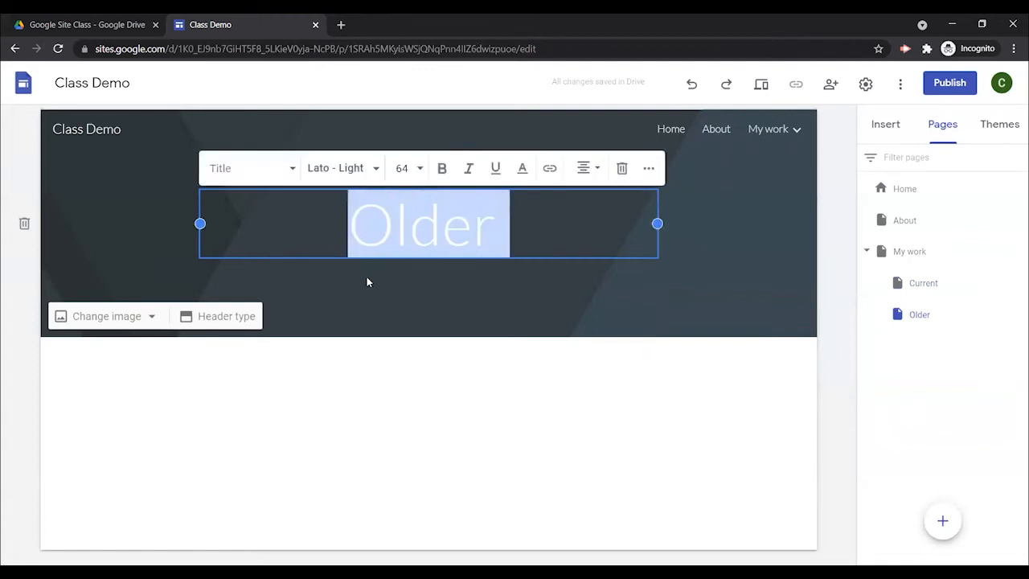
left_click(516, 226)
left_click(632, 292)
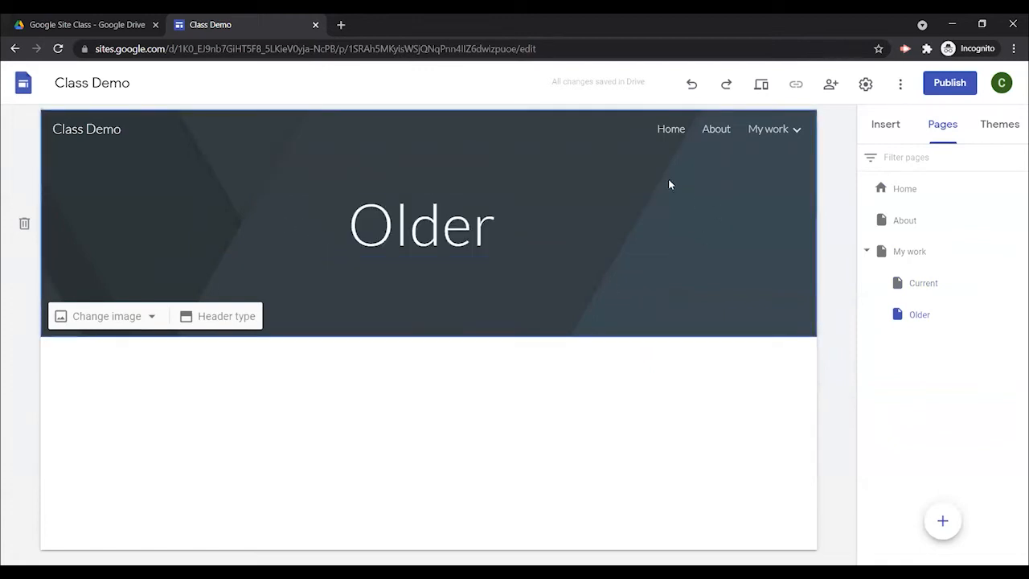
Step: Check the site's header navigation by visiting Home, About, My work and its Current and Older subpages
left_click(668, 132)
left_click(715, 131)
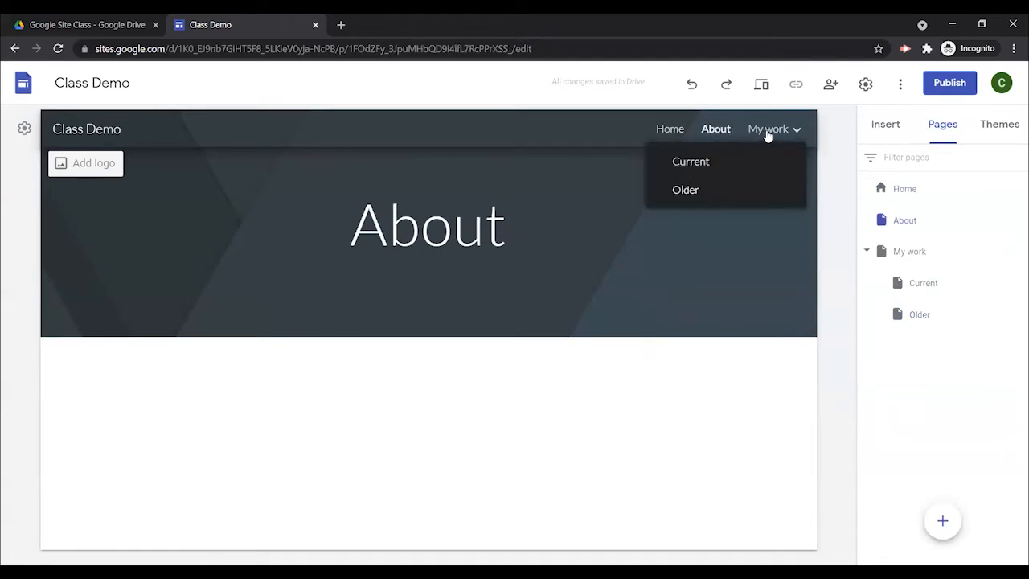
left_click(766, 133)
left_click(690, 161)
left_click(768, 130)
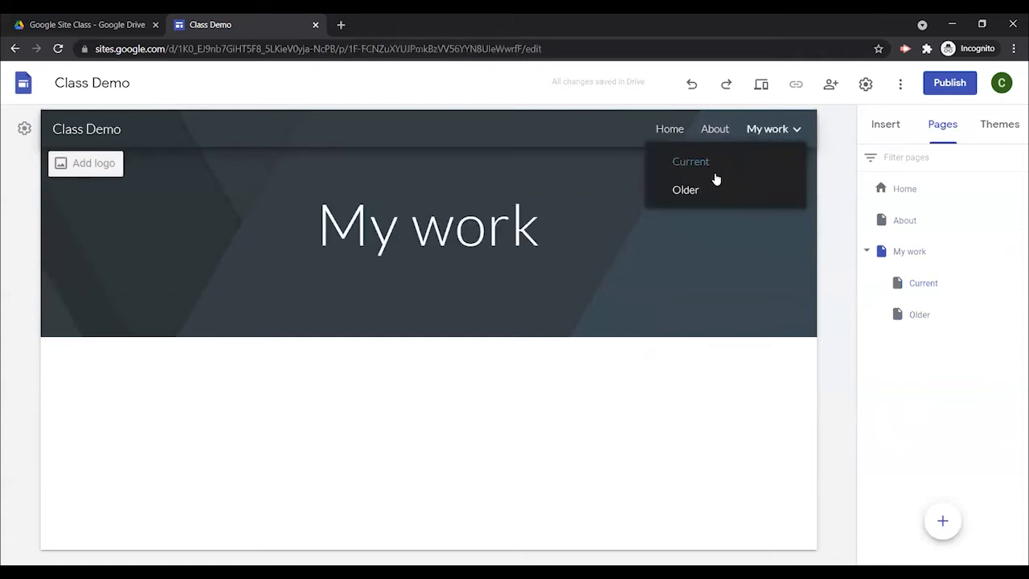
left_click(686, 190)
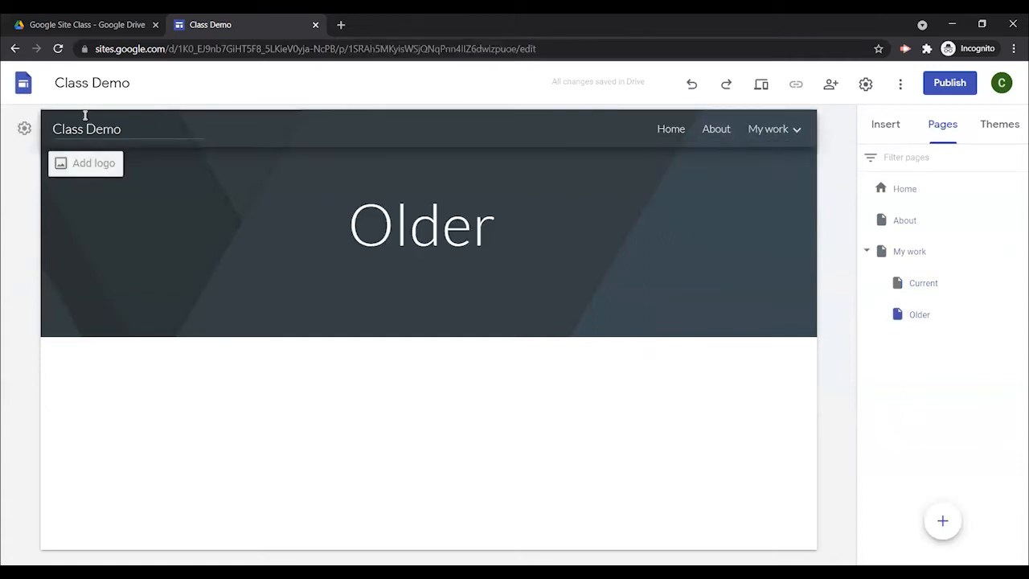
Step: Set the site's navigation mode to Side and close the settings
left_click(24, 131)
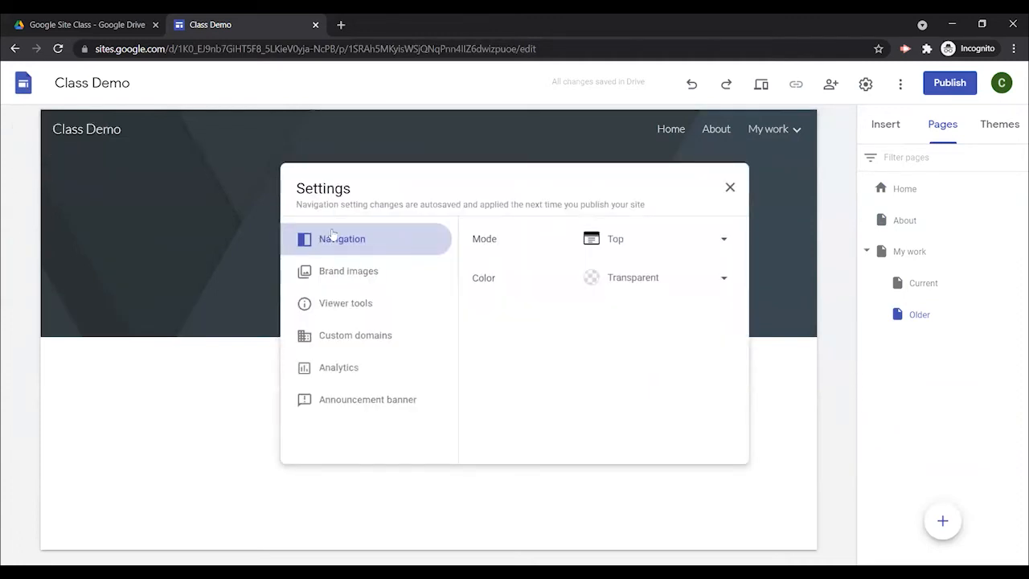
left_click(725, 241)
left_click(613, 275)
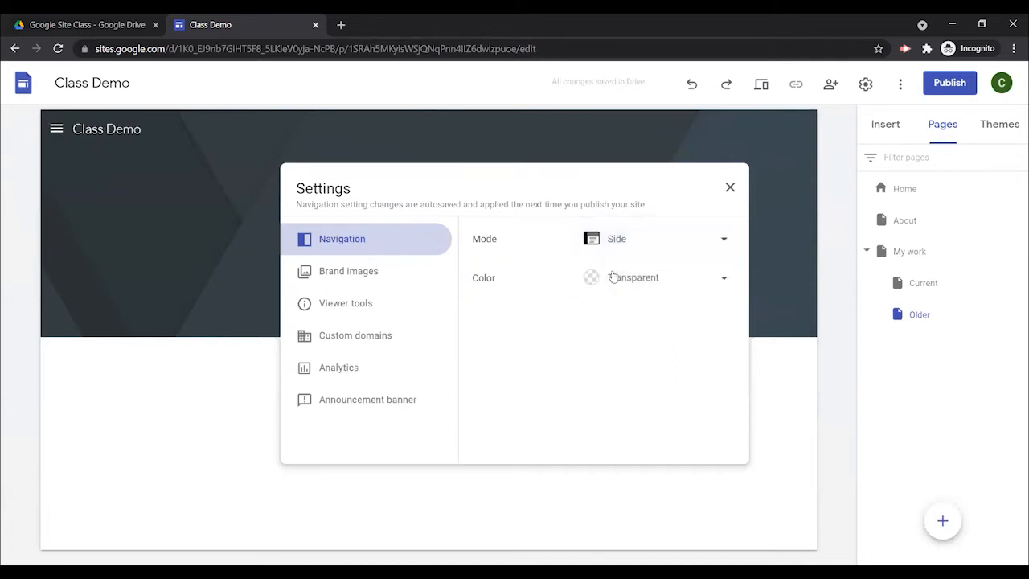
left_click(740, 193)
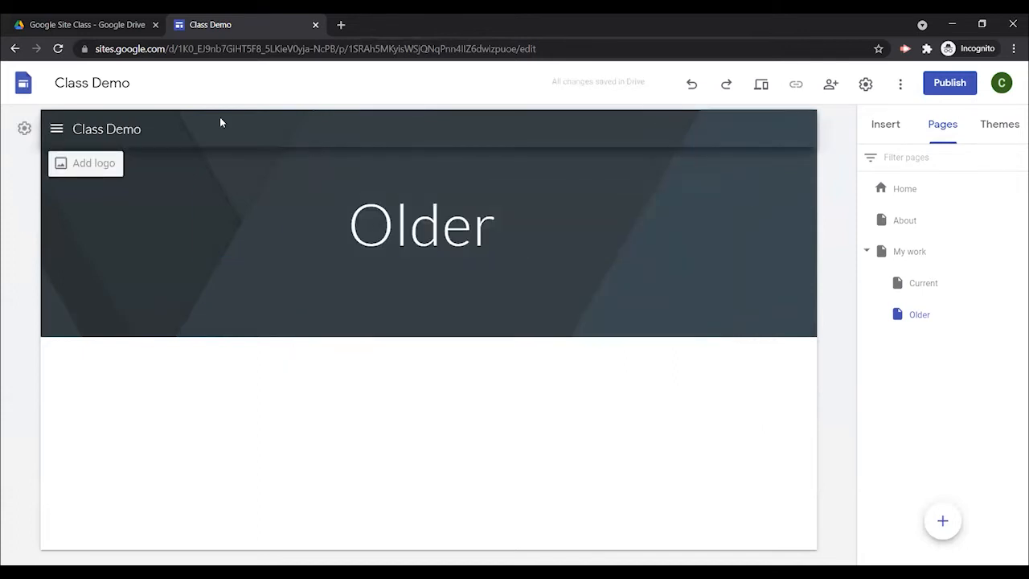
Step: Check the page list in the side navigation menu, set the site's navigation mode back to Top and close the settings
left_click(57, 129)
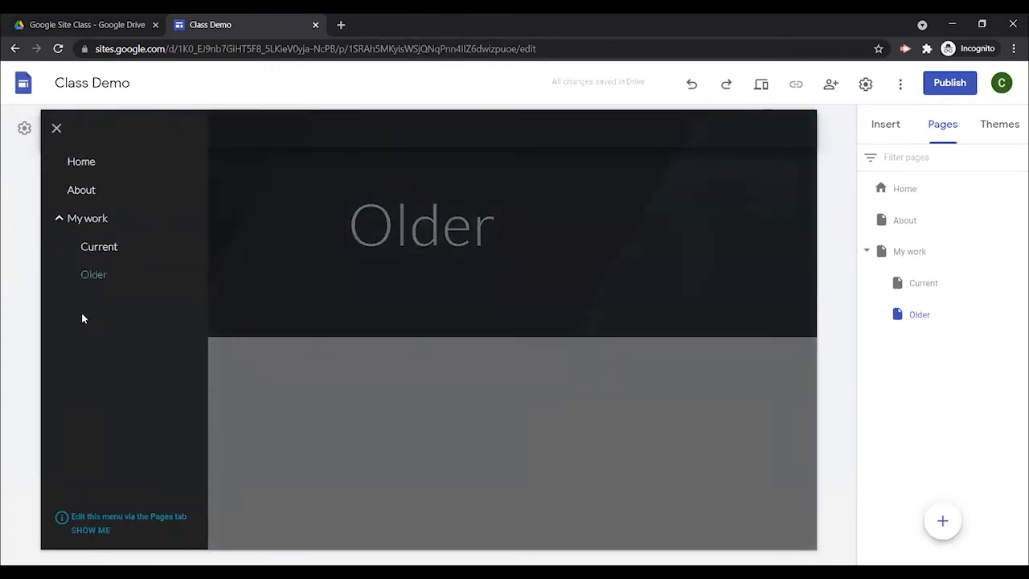
left_click(57, 130)
left_click(23, 129)
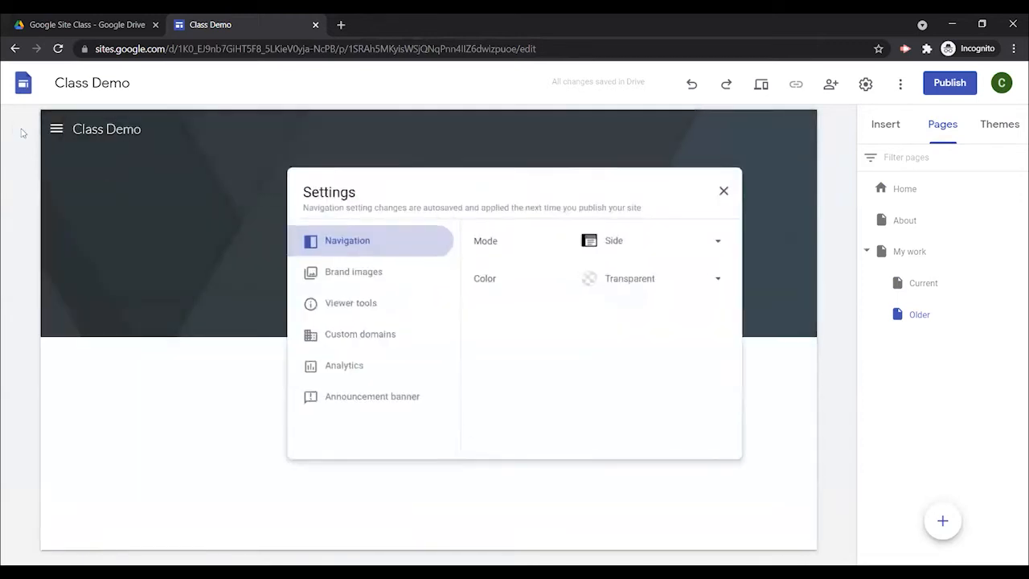
left_click(719, 242)
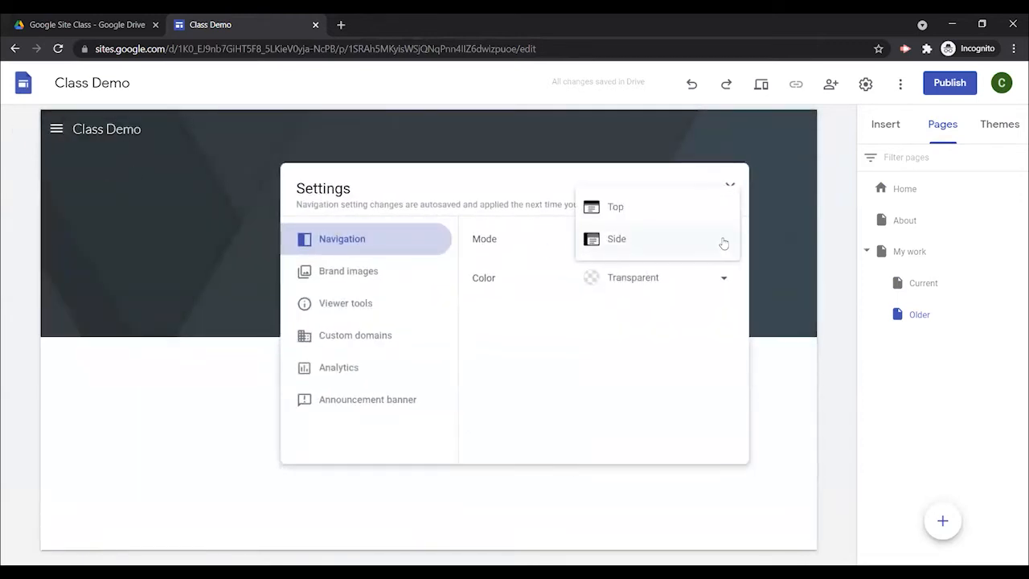
left_click(641, 207)
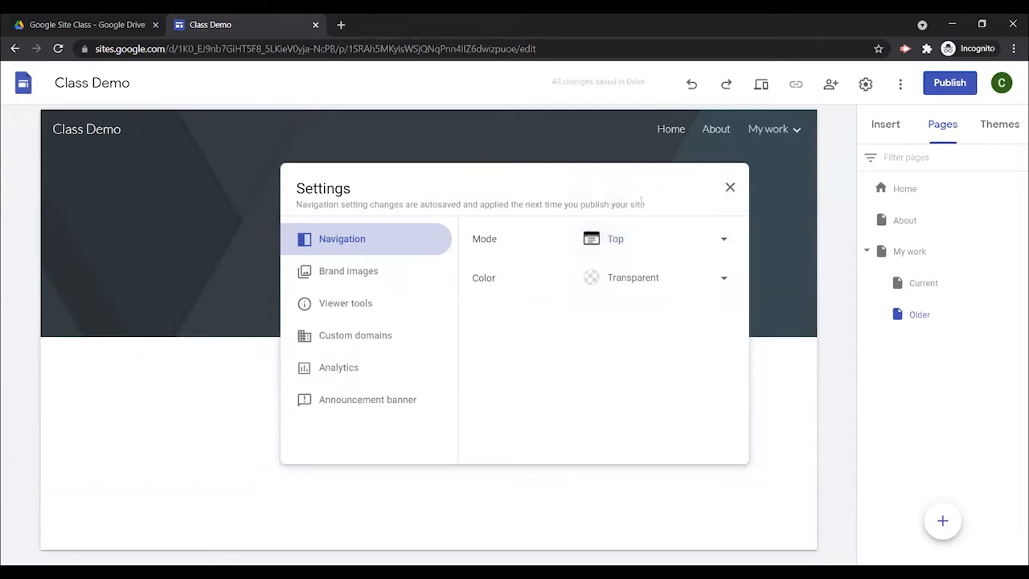
left_click(731, 187)
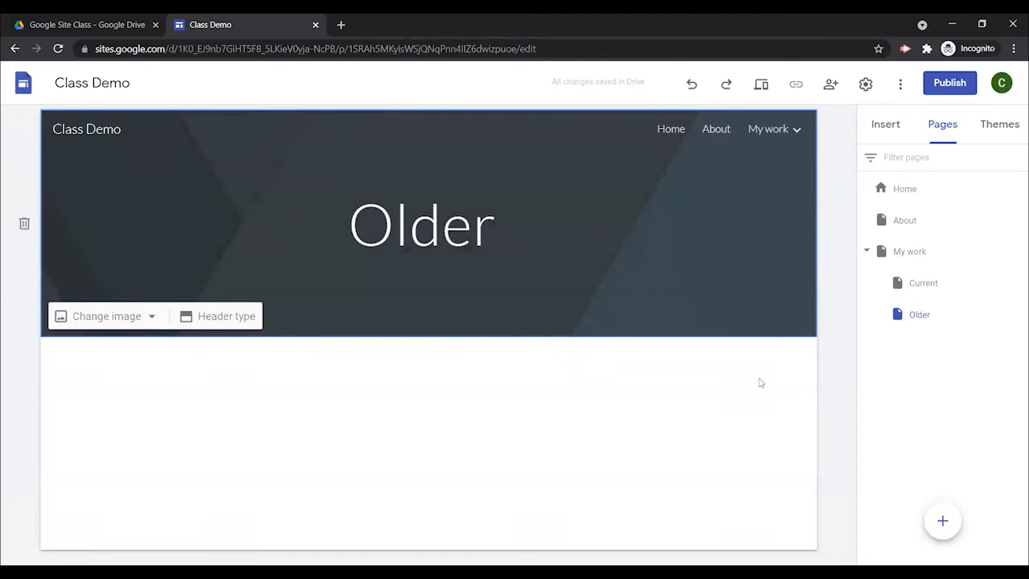
Step: Try the Simple theme's pink, teal and purple colours on the site
left_click(995, 129)
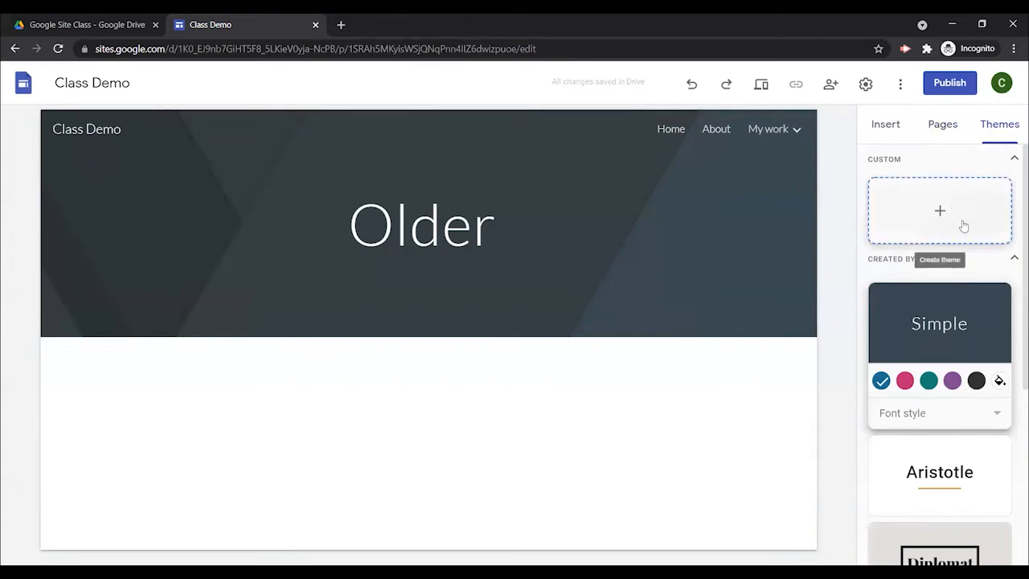
scroll(968, 254, "down", 3)
scroll(971, 264, "up", 1)
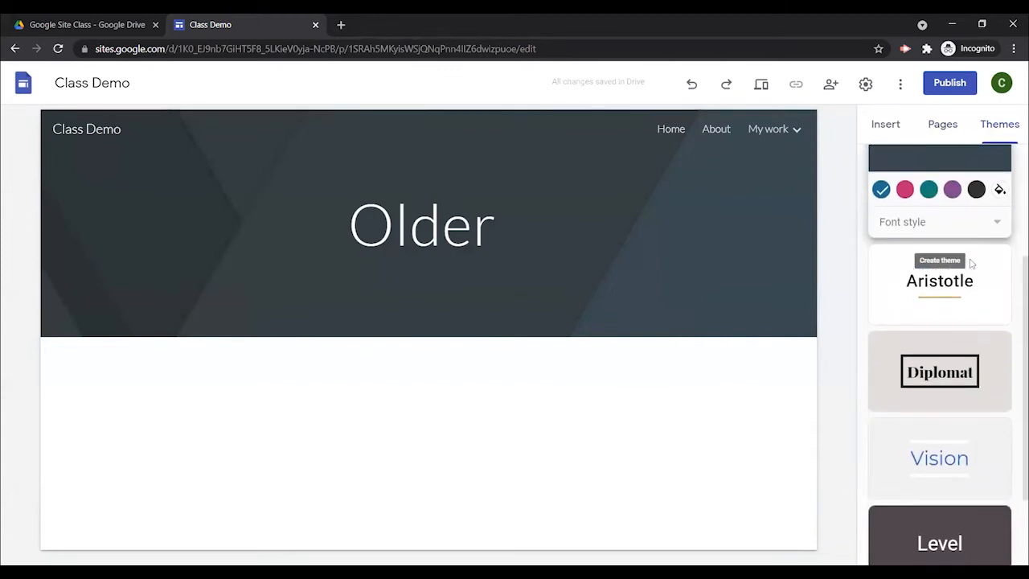
left_click(904, 246)
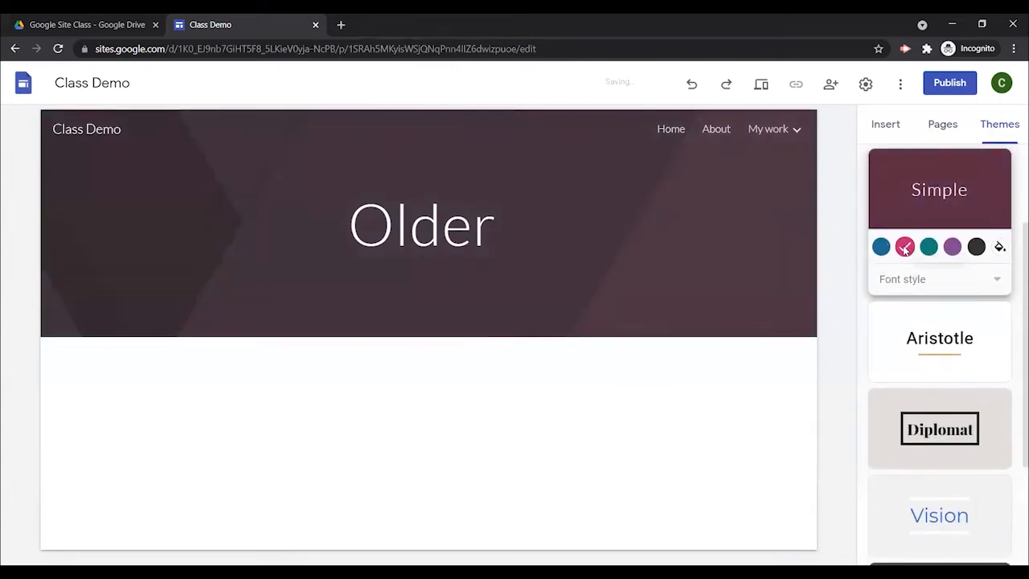
left_click(929, 247)
left_click(952, 247)
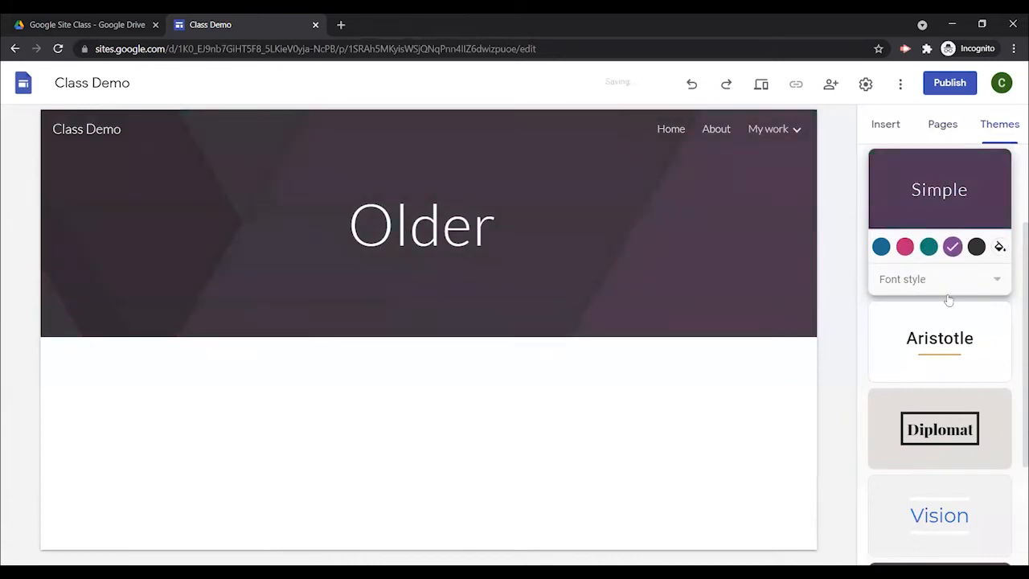
Step: Try the Aristotle theme with its blue, green and purple accents, viewing the Home page
left_click(936, 335)
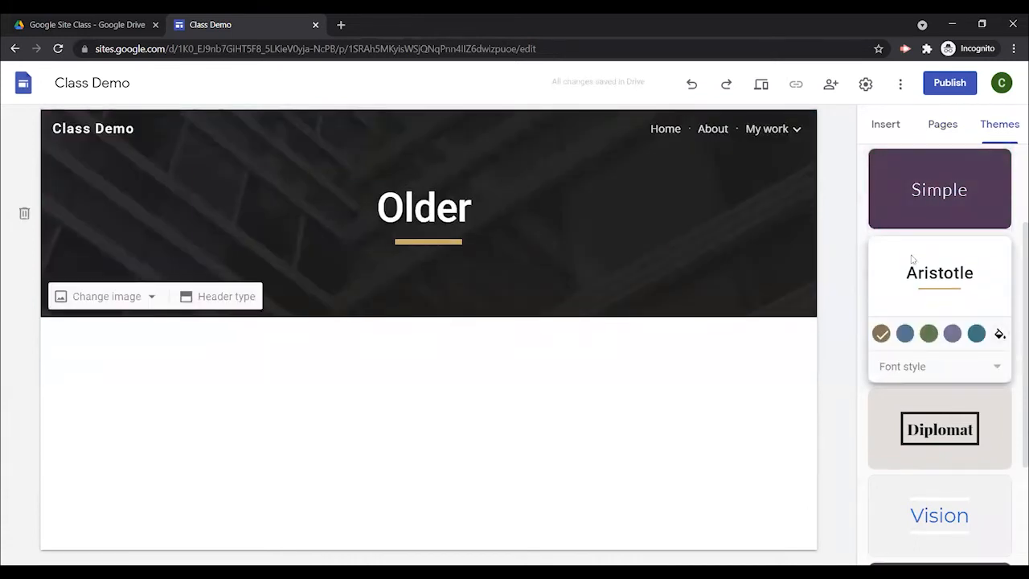
left_click(905, 333)
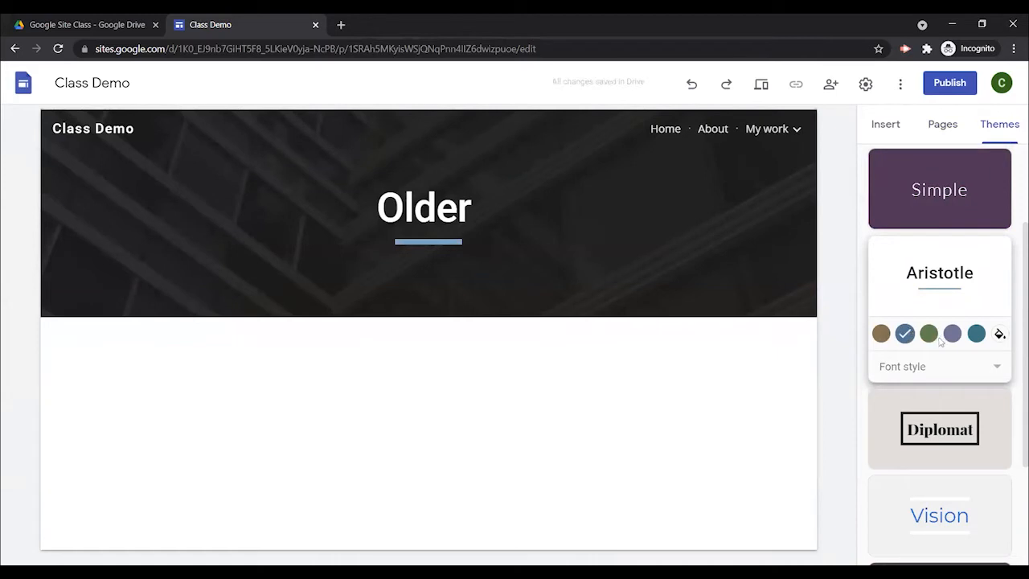
left_click(929, 334)
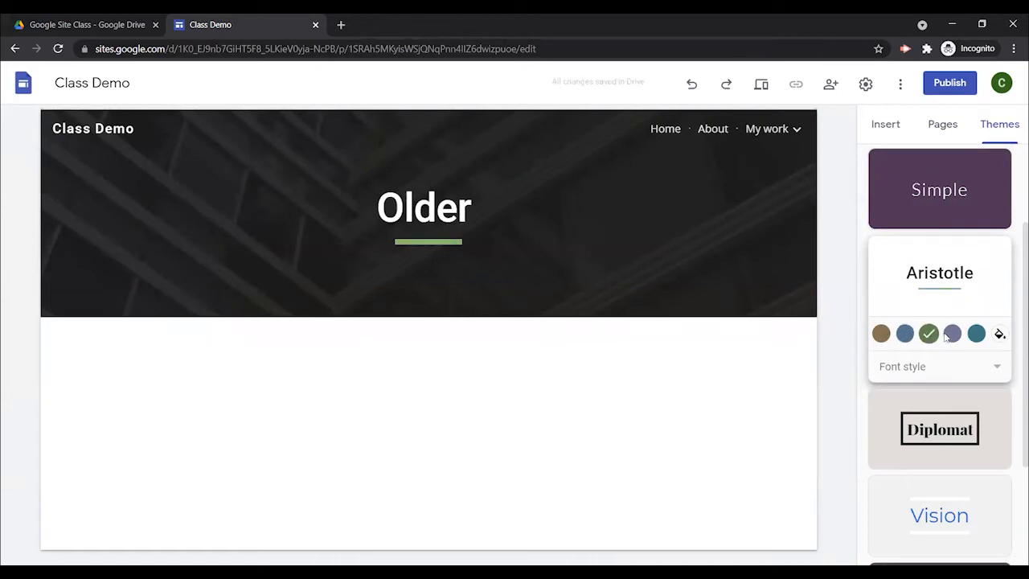
left_click(664, 133)
left_click(953, 333)
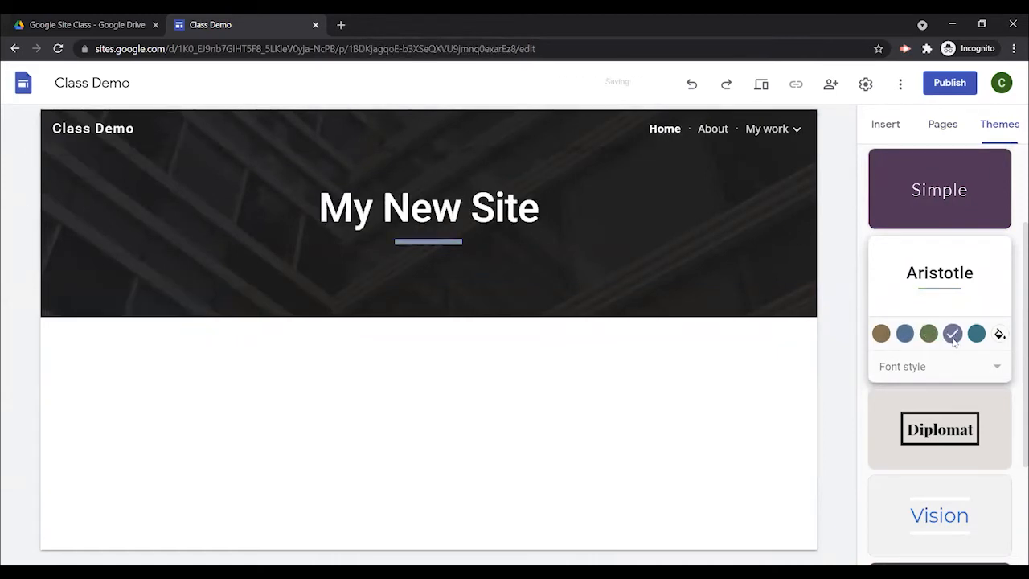
Step: Try the Diplomat theme in dark red, viewing the About page
scroll(953, 338, "down", 1)
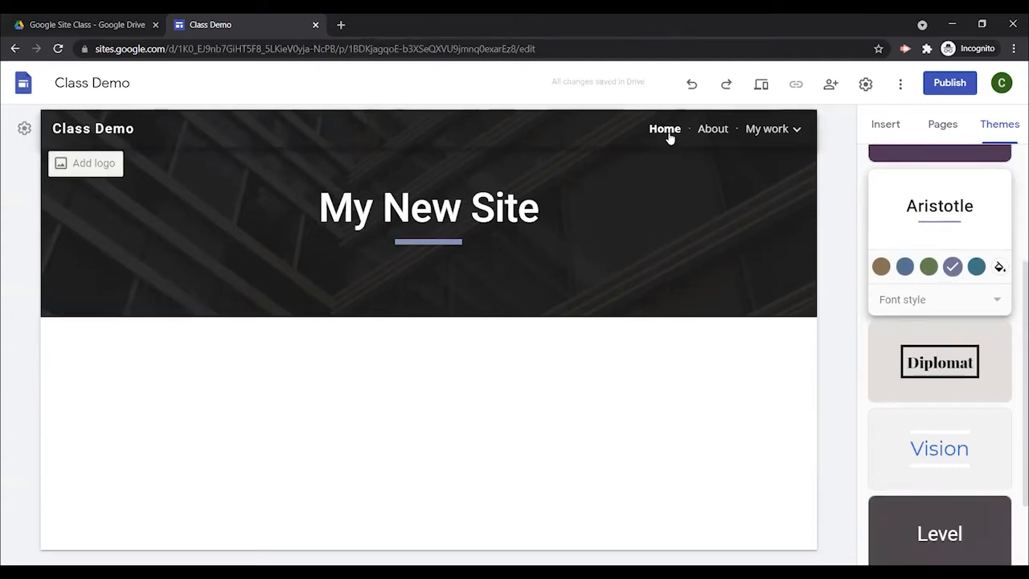
left_click(906, 368)
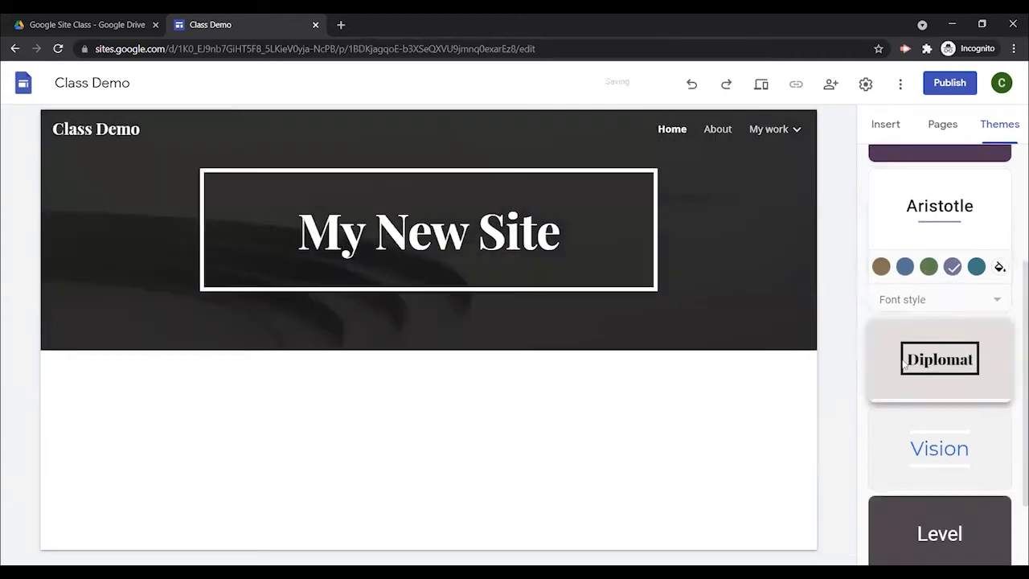
left_click(718, 130)
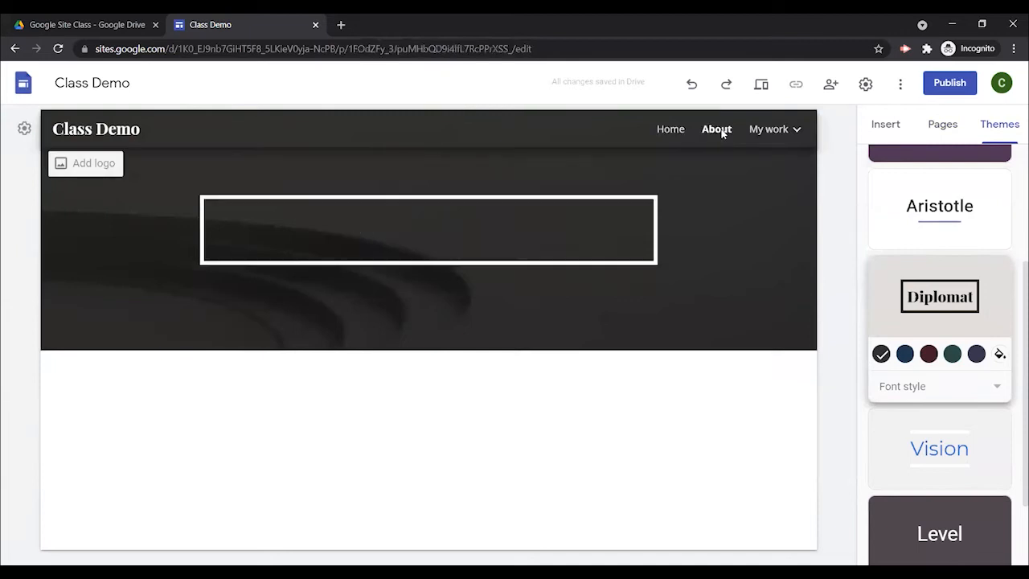
left_click(928, 354)
Step: Apply the Vision theme, try its pink colour and set it back to blue
scroll(935, 391, "down", 1)
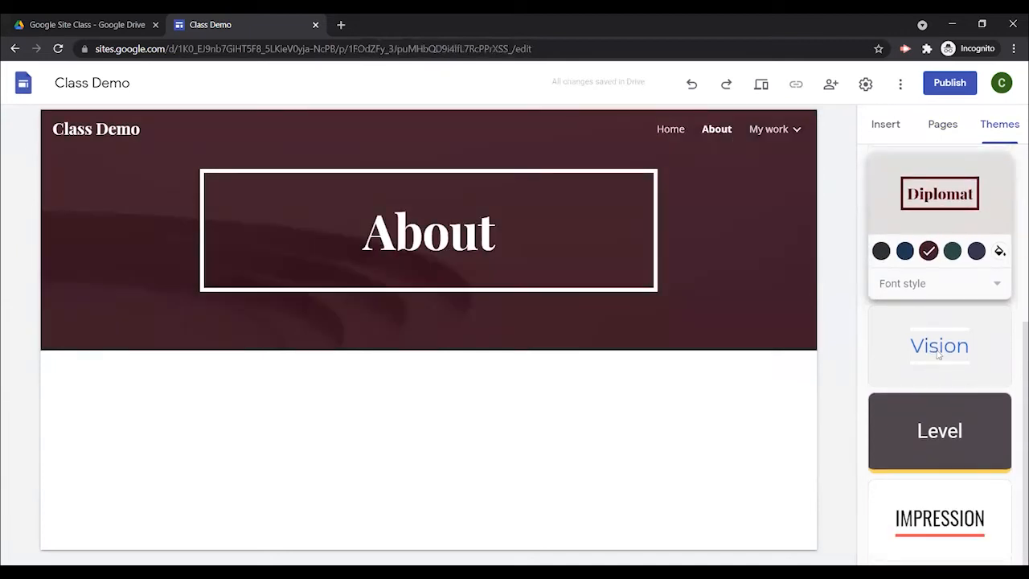
left_click(938, 353)
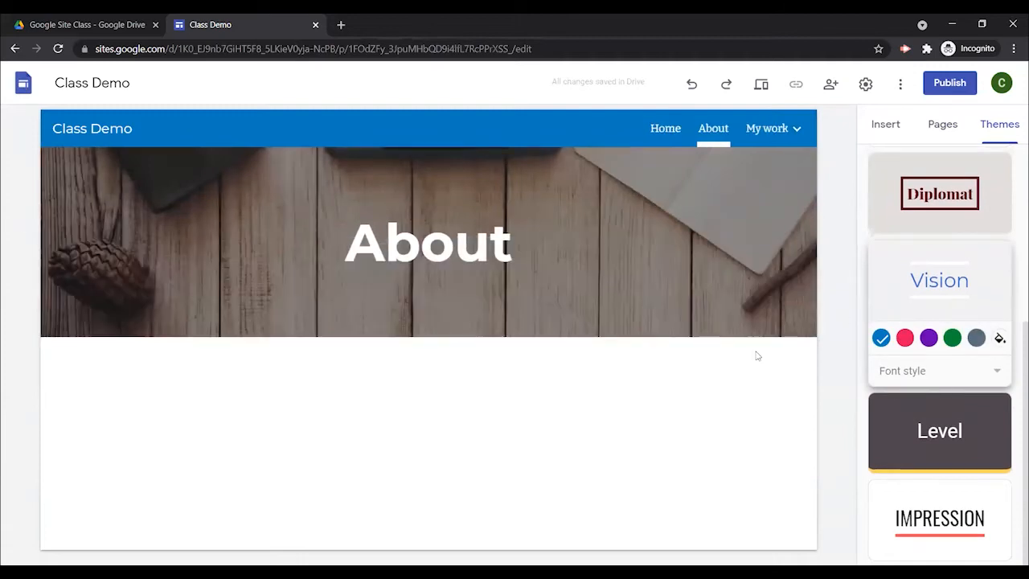
left_click(906, 338)
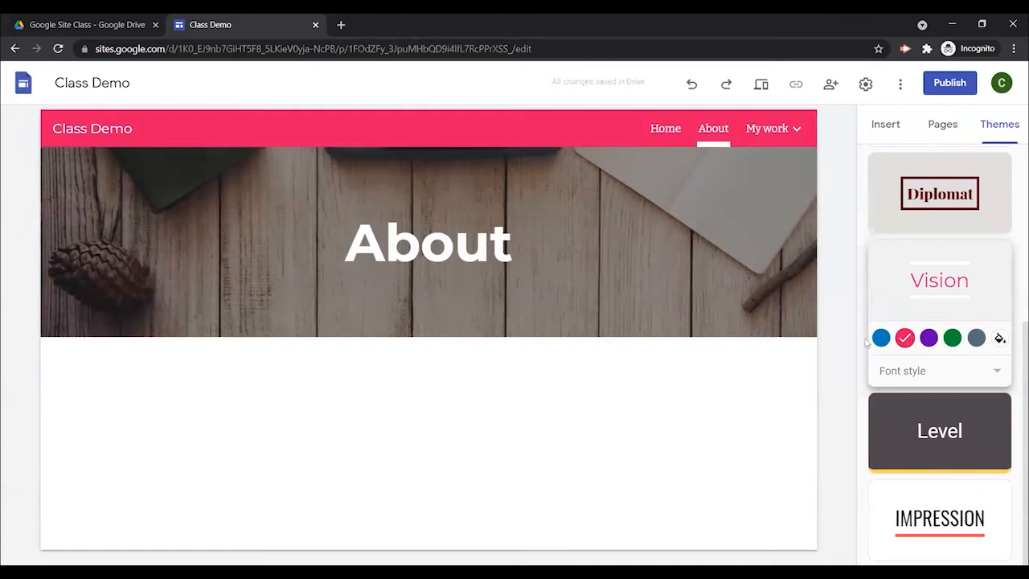
left_click(881, 338)
Step: Try the Impression and Level themes, and return to the Vision theme
left_click(940, 521)
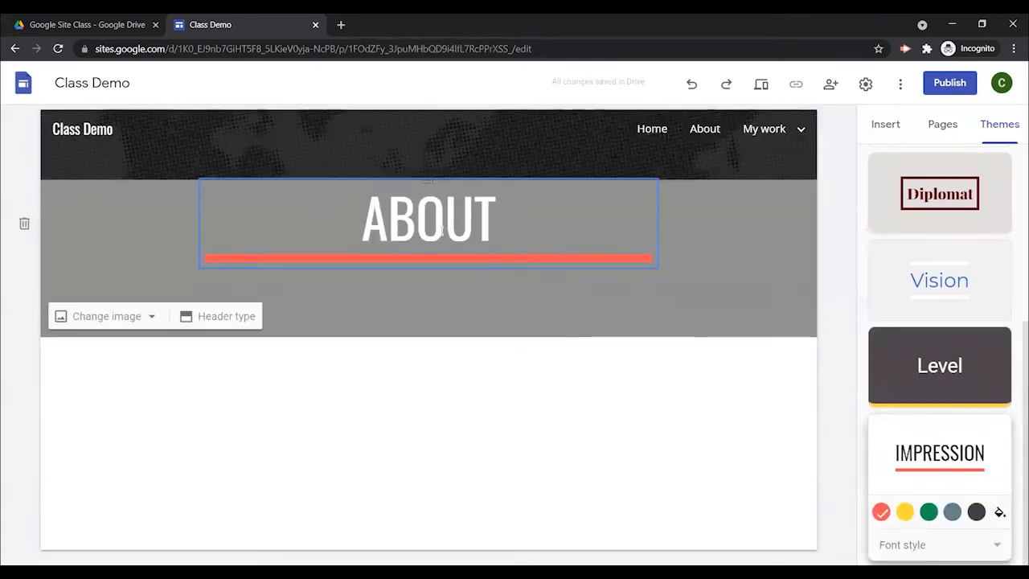
left_click(943, 371)
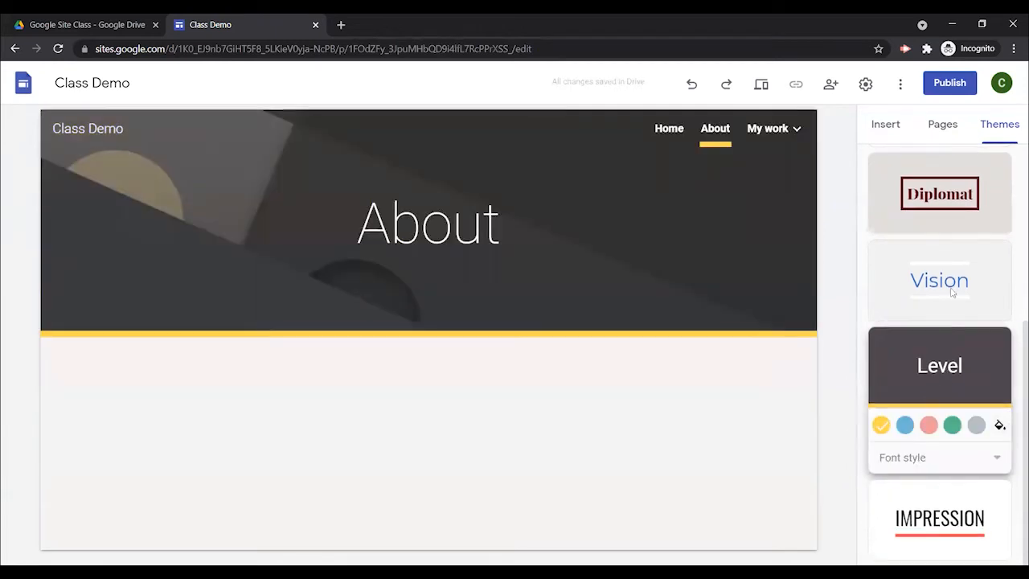
left_click(951, 290)
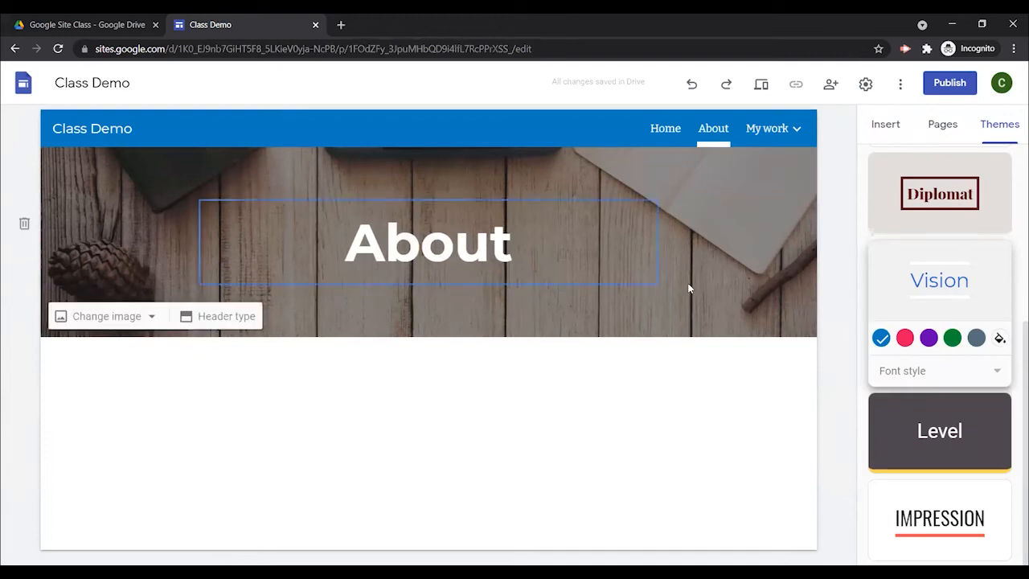
Step: Move the About page below My work and its subpages in the page order, and view the My work page
left_click(940, 129)
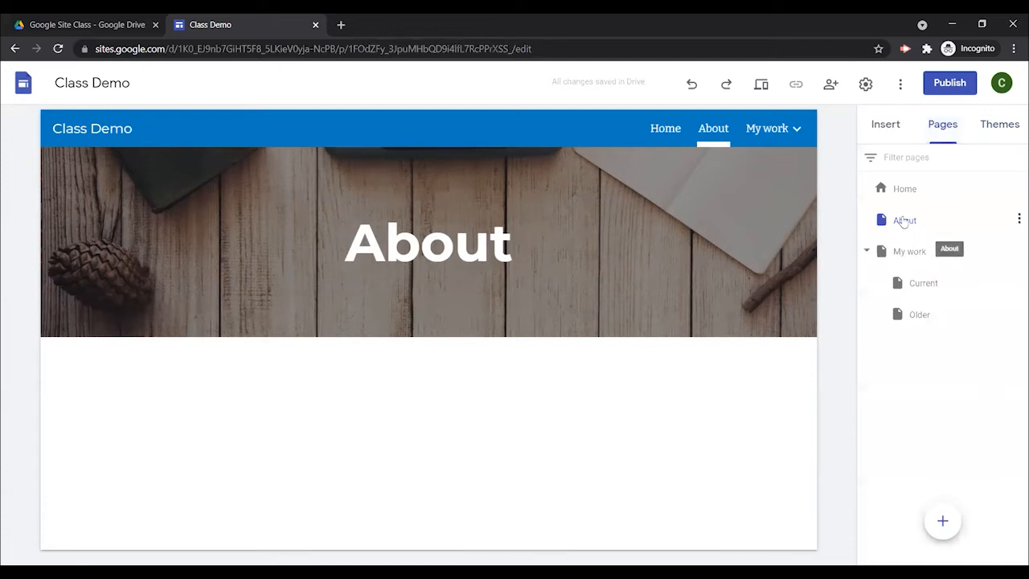
left_click_drag(908, 230, 896, 325)
mouse_move(721, 133)
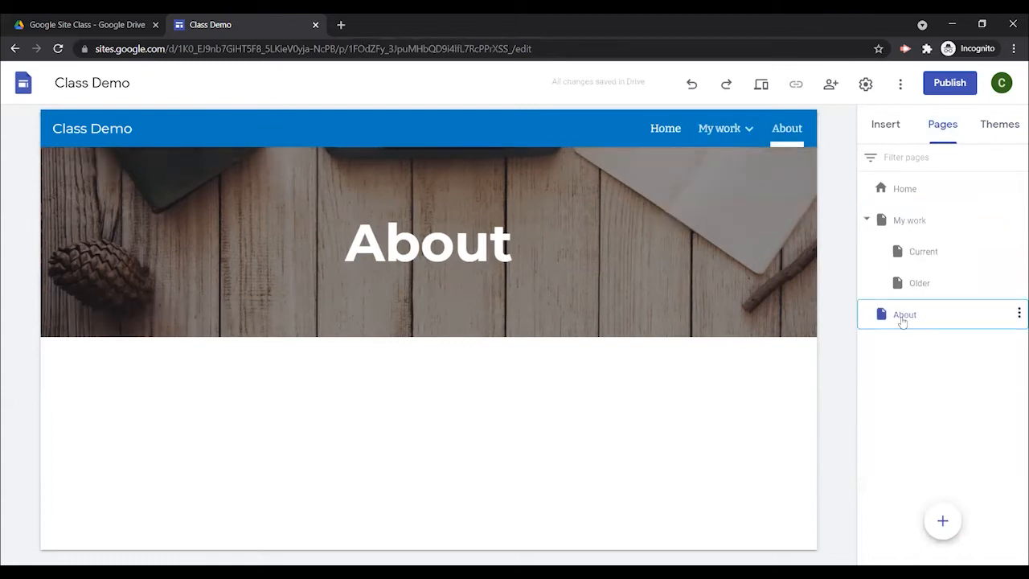
left_click_drag(905, 316, 914, 335)
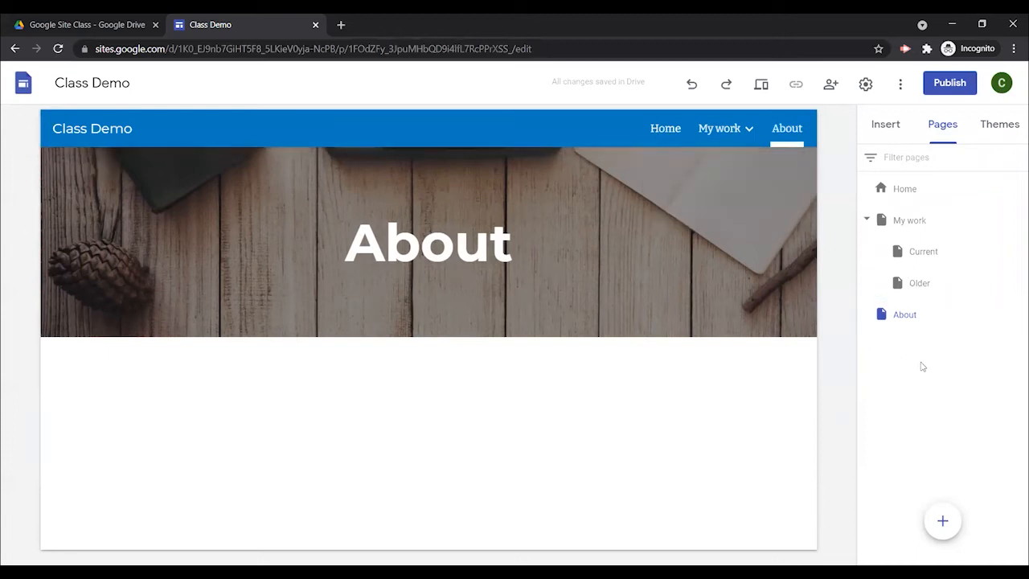
left_click(718, 130)
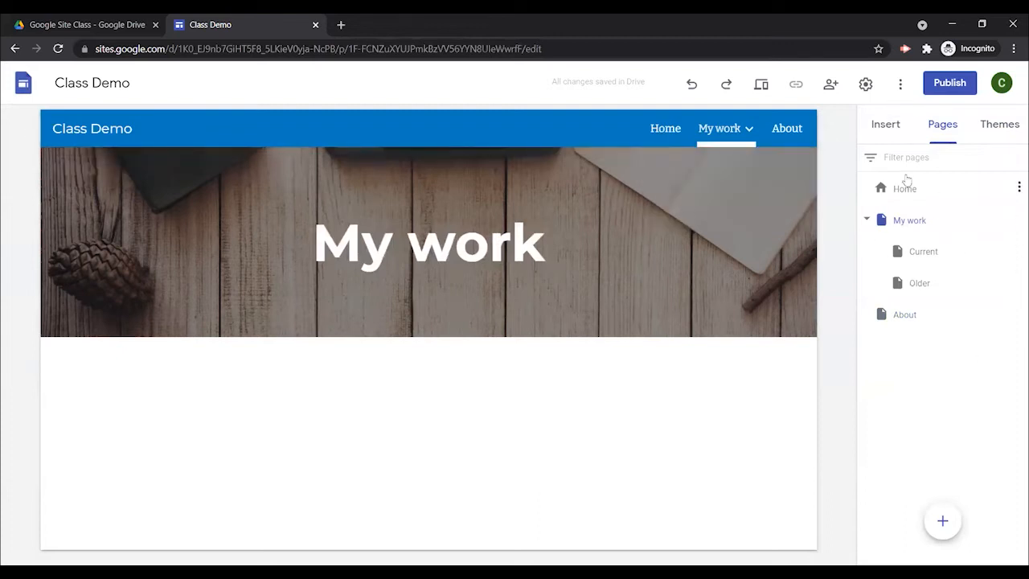
left_click(1000, 127)
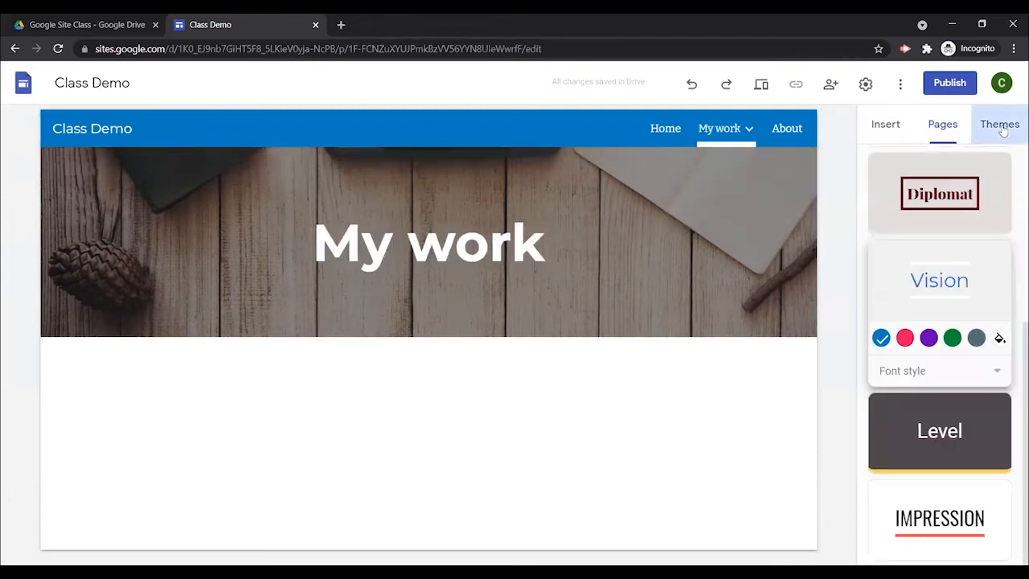
left_click(939, 126)
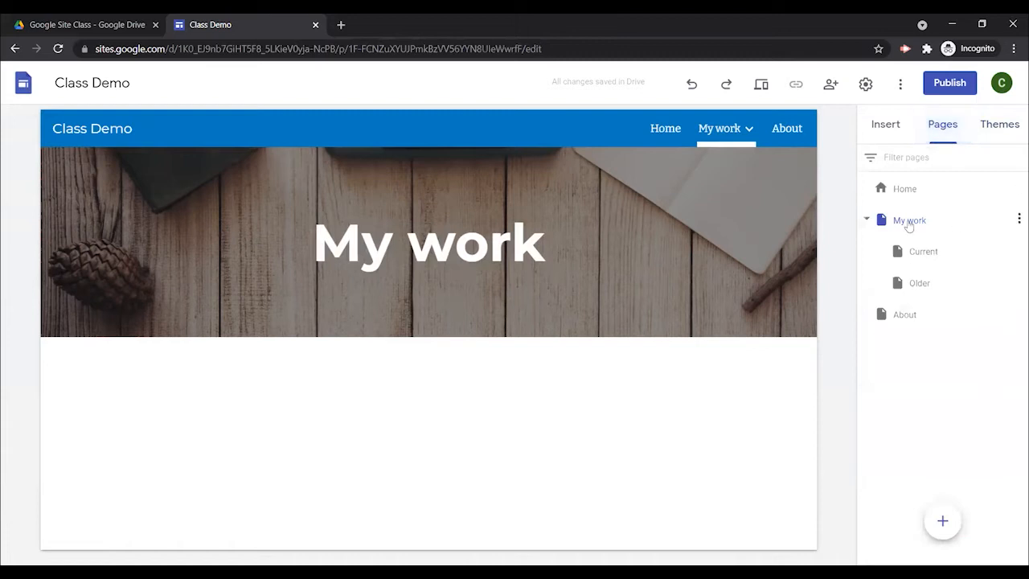
left_click(888, 127)
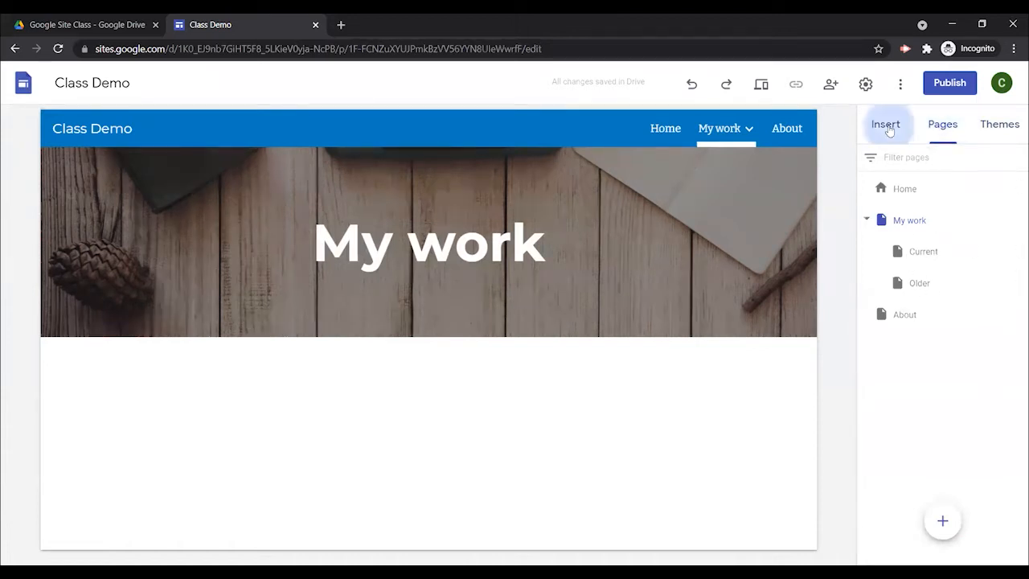
Step: Open the image selection for the Home page header and browse the gallery images
left_click(665, 128)
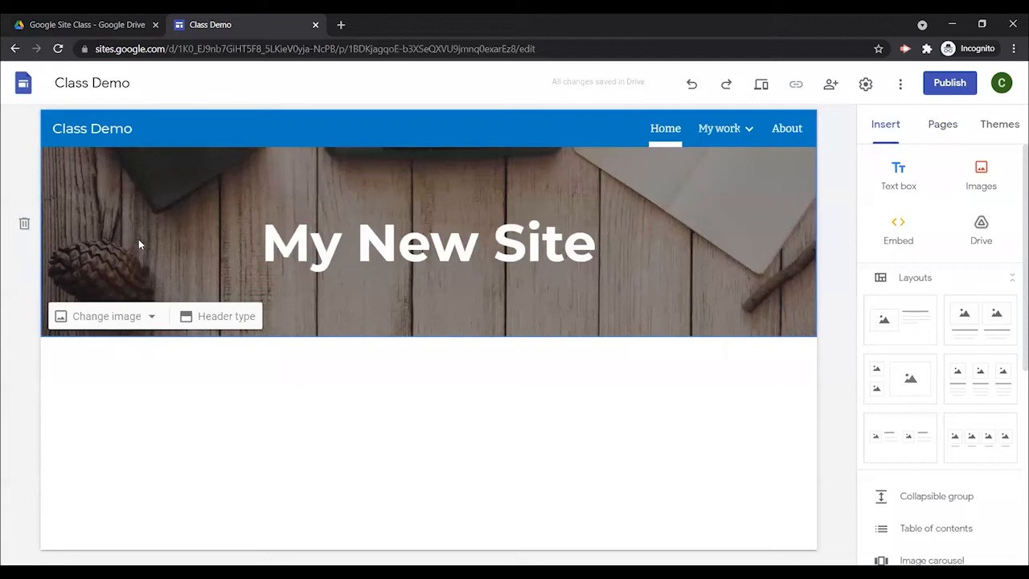
left_click(107, 316)
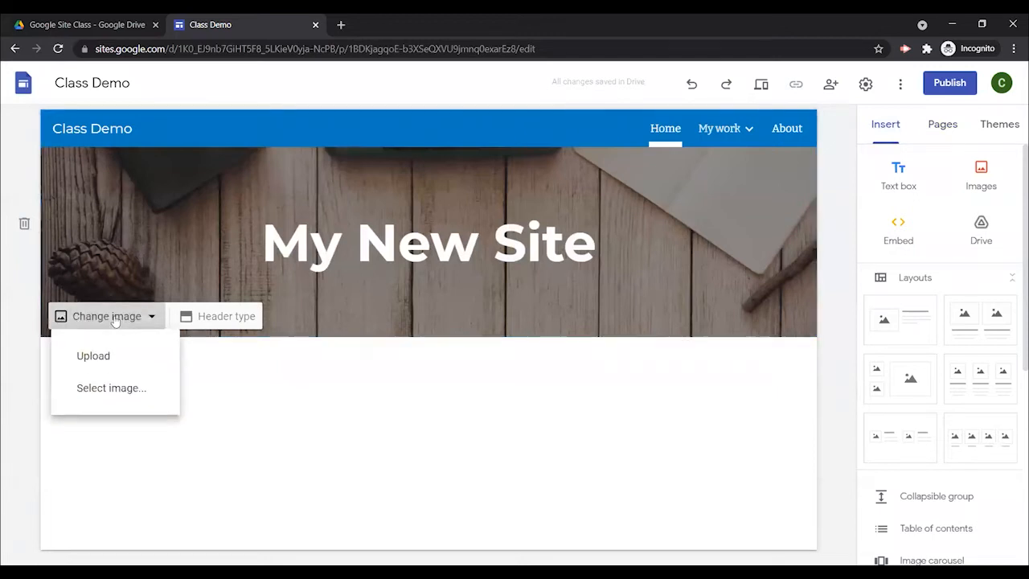
left_click(99, 389)
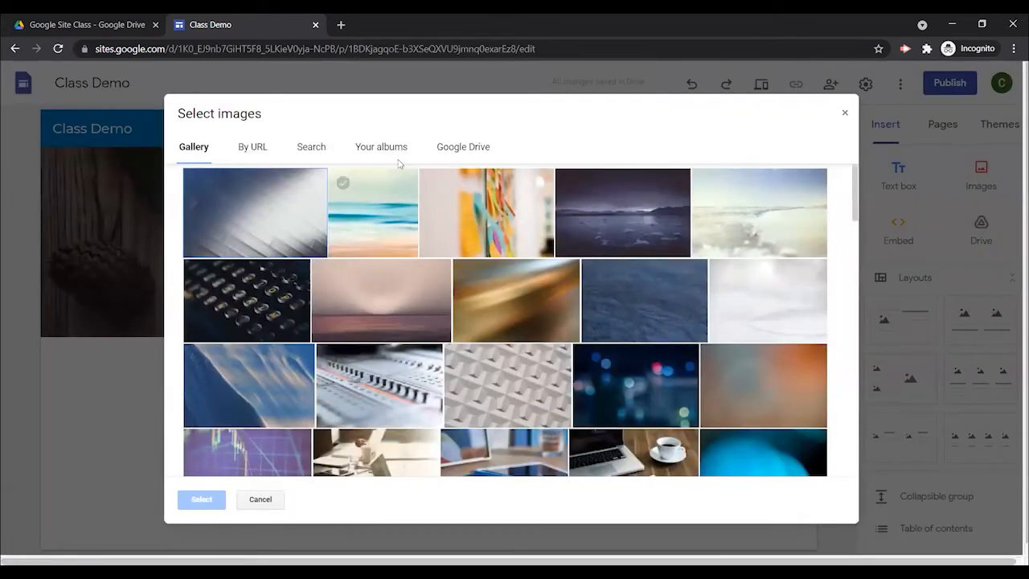
left_click(301, 150)
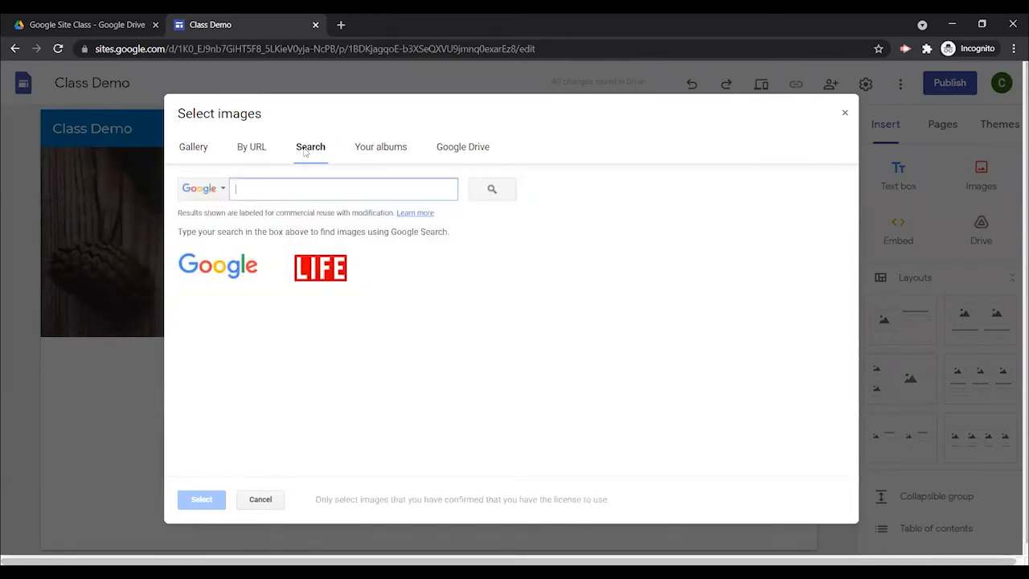
left_click(193, 148)
scroll(436, 333, "down", 5)
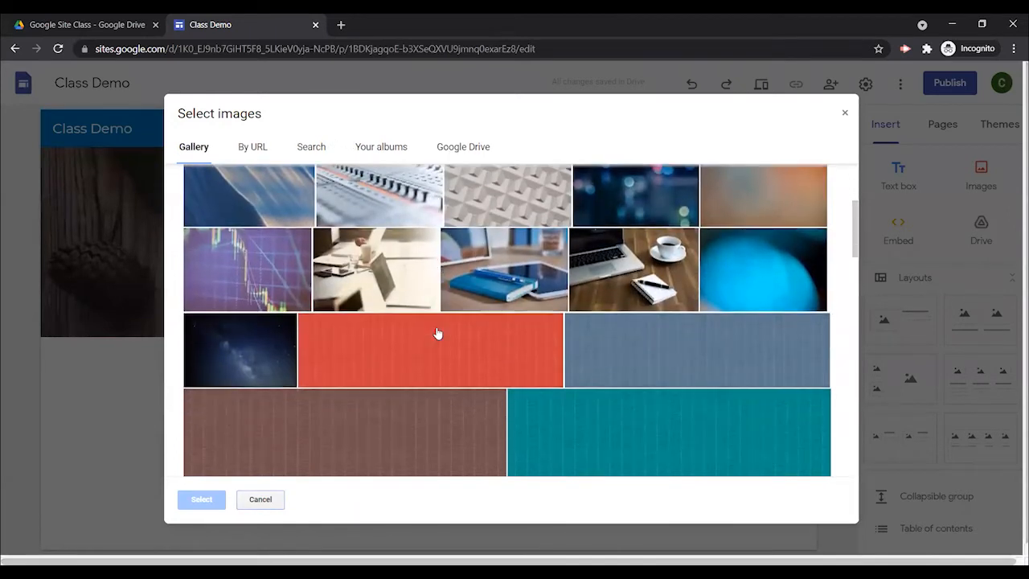
scroll(437, 333, "down", 6)
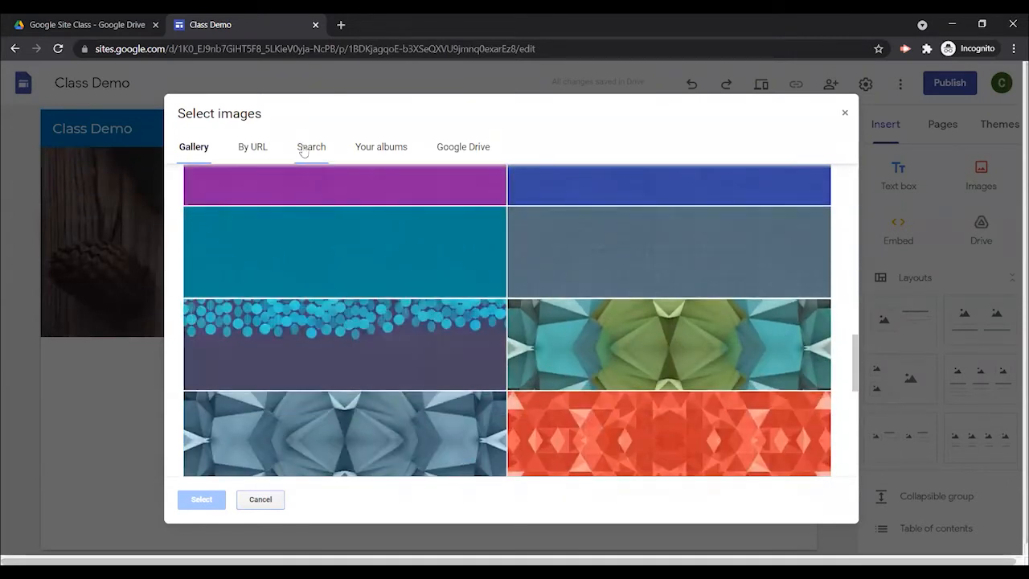
Step: Search the web images for Tools and set the photo of old hand tools mounted on a board as the header image
left_click(303, 150)
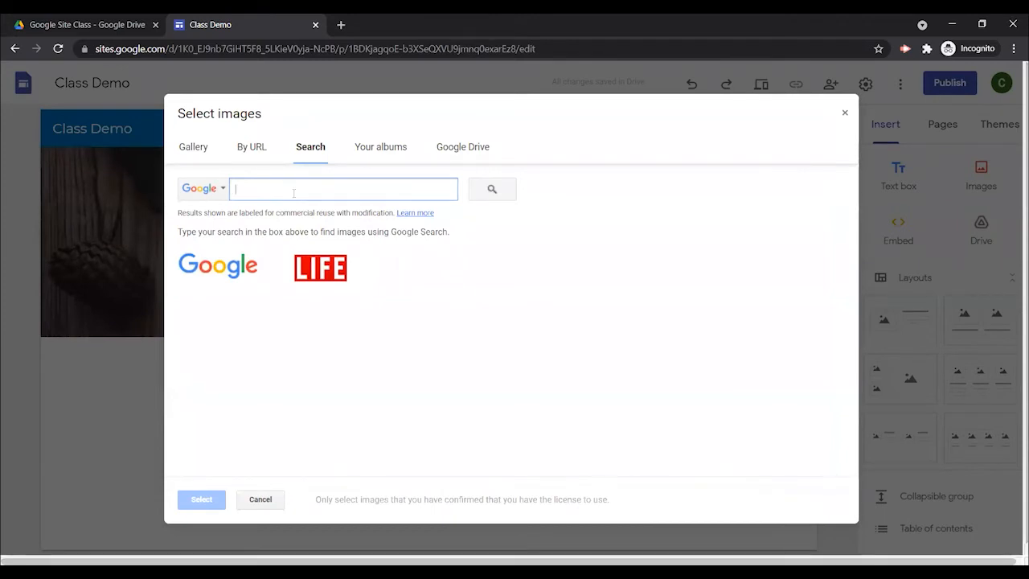
type("Tools")
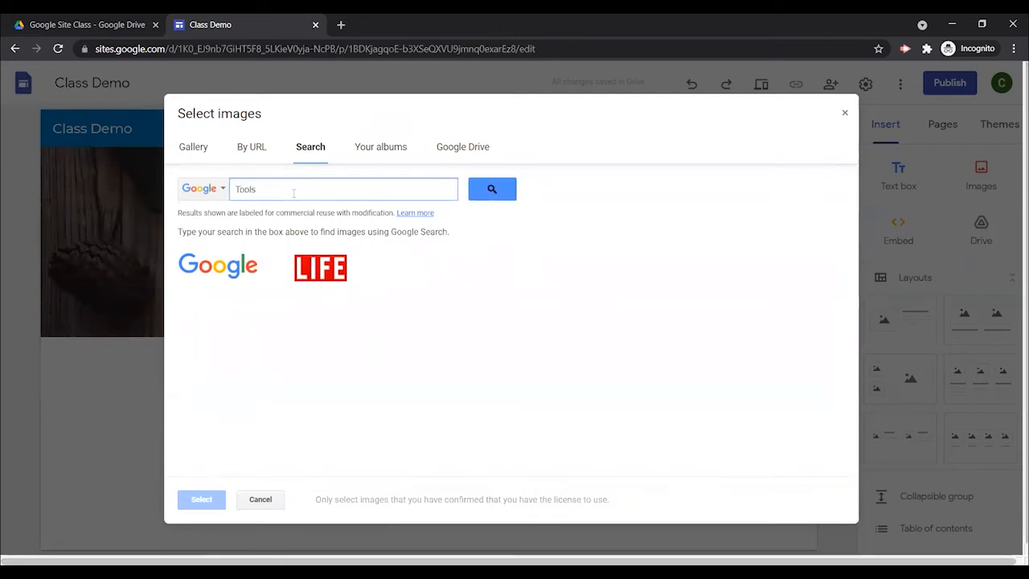
key("Return")
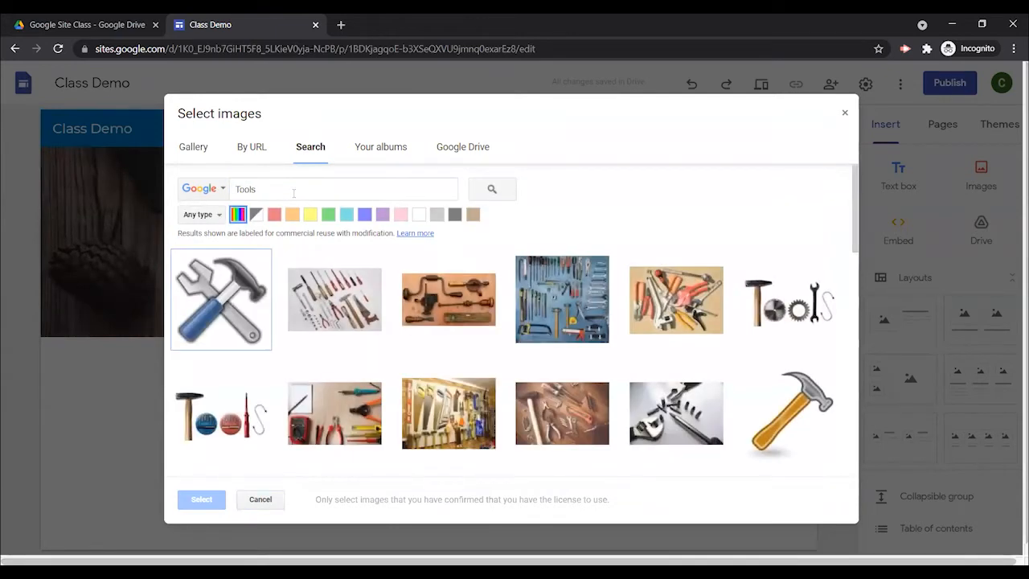
scroll(464, 310, "down", 3)
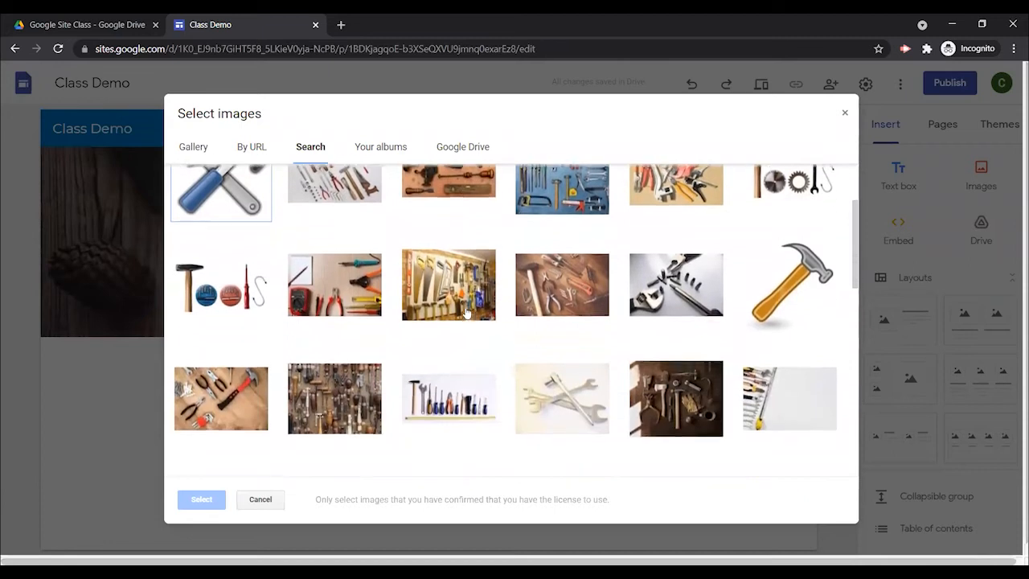
scroll(466, 313, "up", 2)
scroll(466, 312, "down", 1)
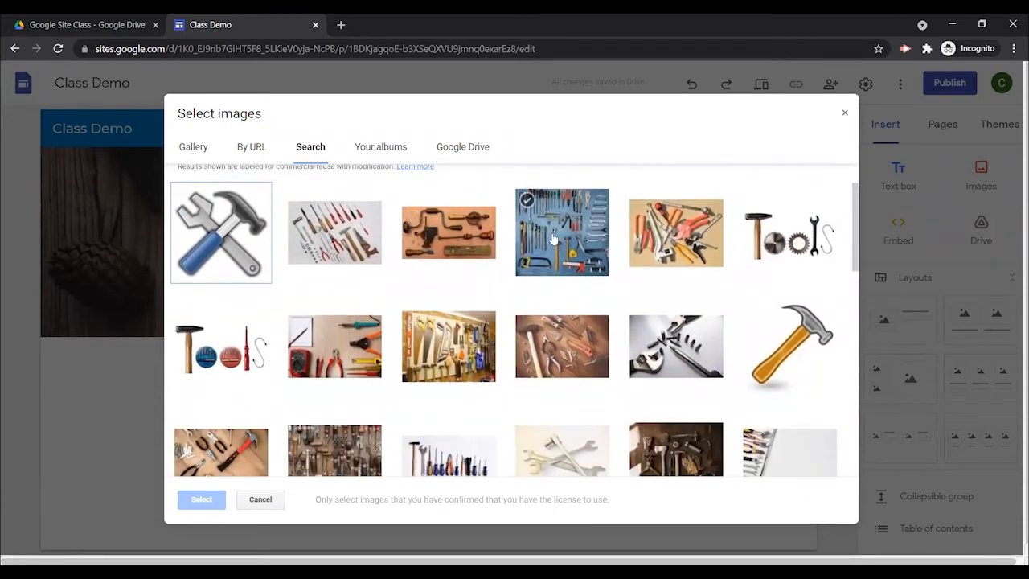
scroll(349, 432, "down", 3)
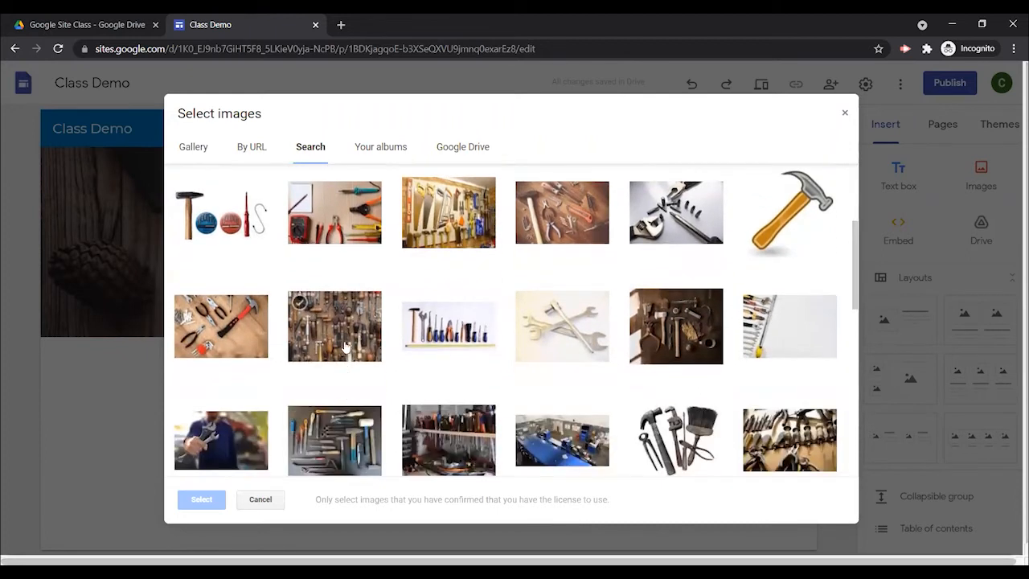
left_click(346, 345)
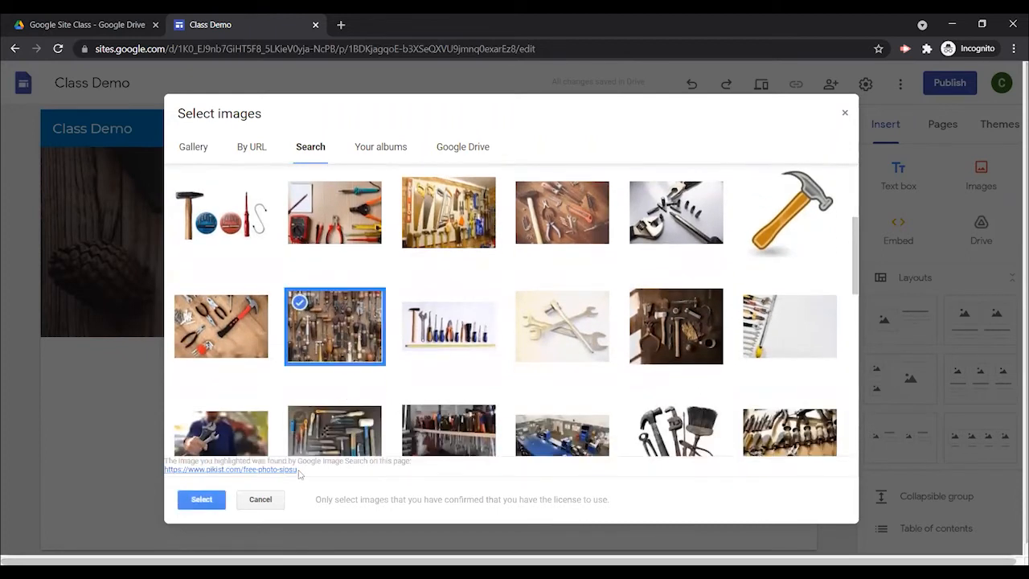
left_click(202, 499)
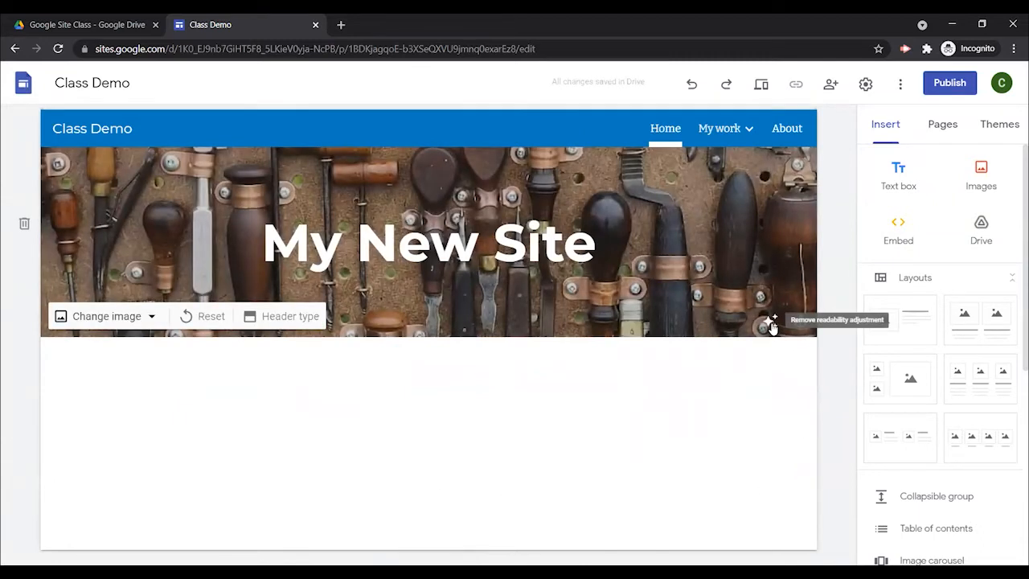
Step: Try the header image without the readability adjustment and turn the adjustment back on
left_click(770, 326)
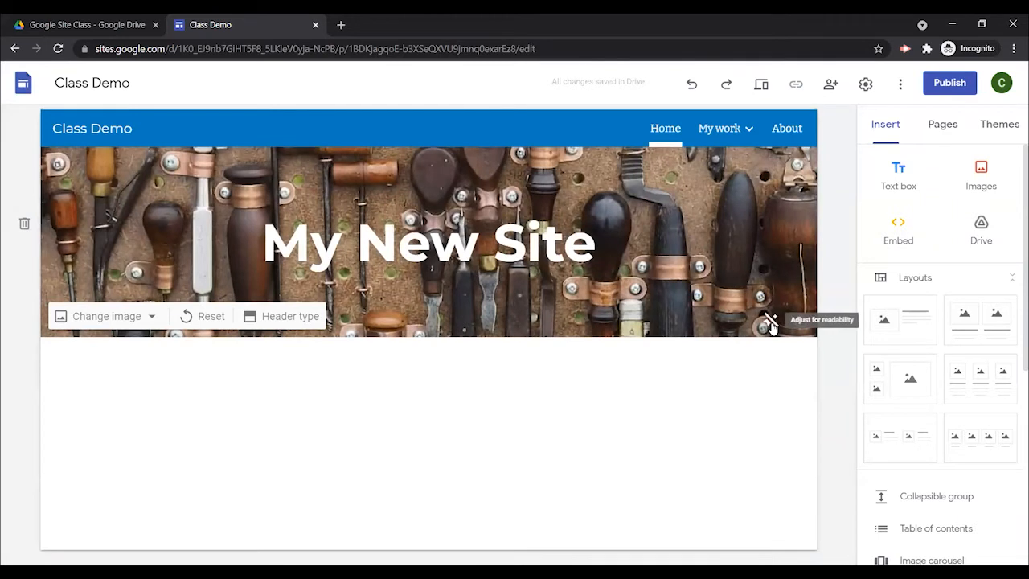
left_click(770, 326)
left_click(771, 326)
left_click(771, 326)
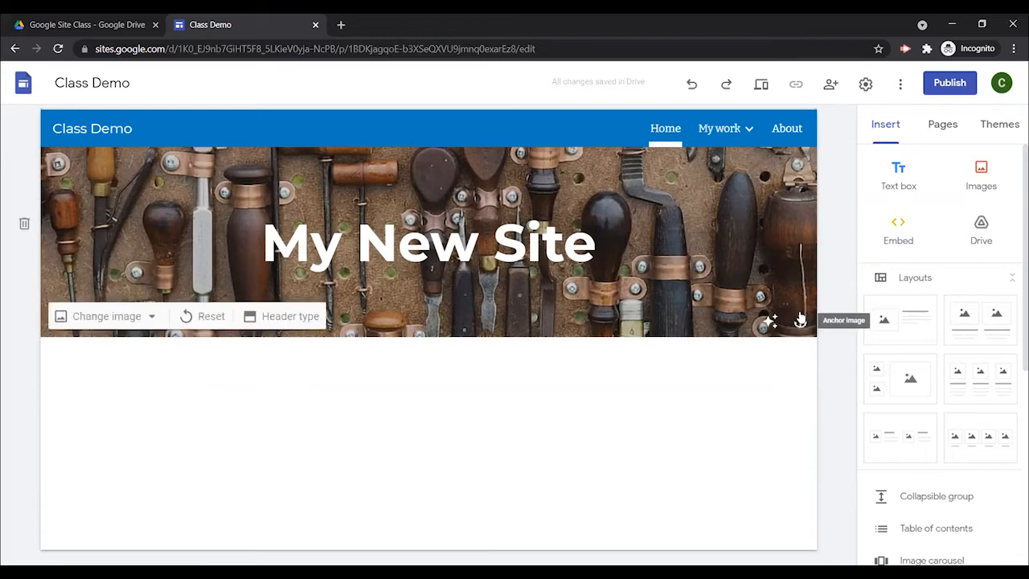
Step: Try the Cover, Banner and Title only header types on the Home page and set the header to Large banner
left_click(267, 318)
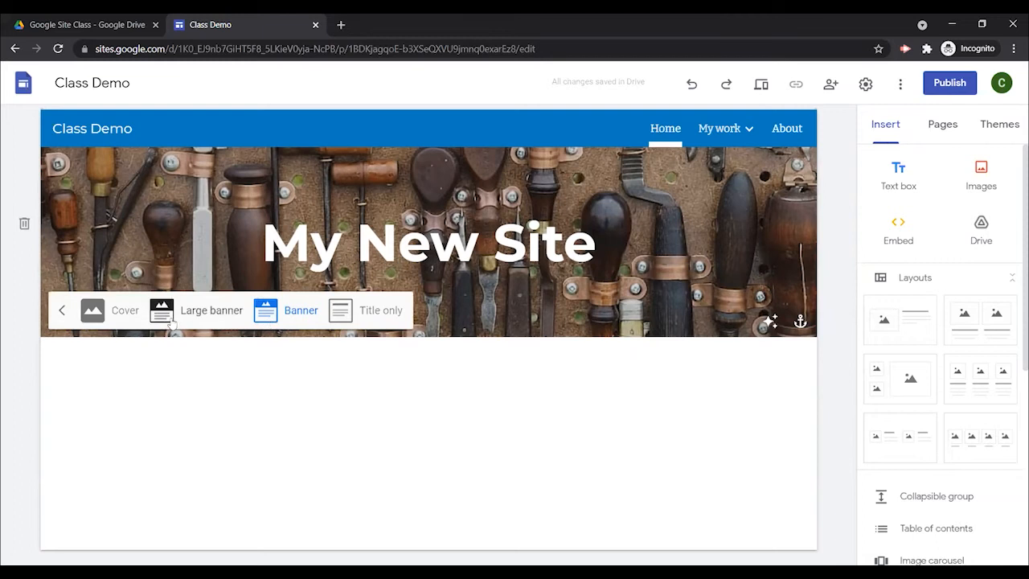
left_click(105, 308)
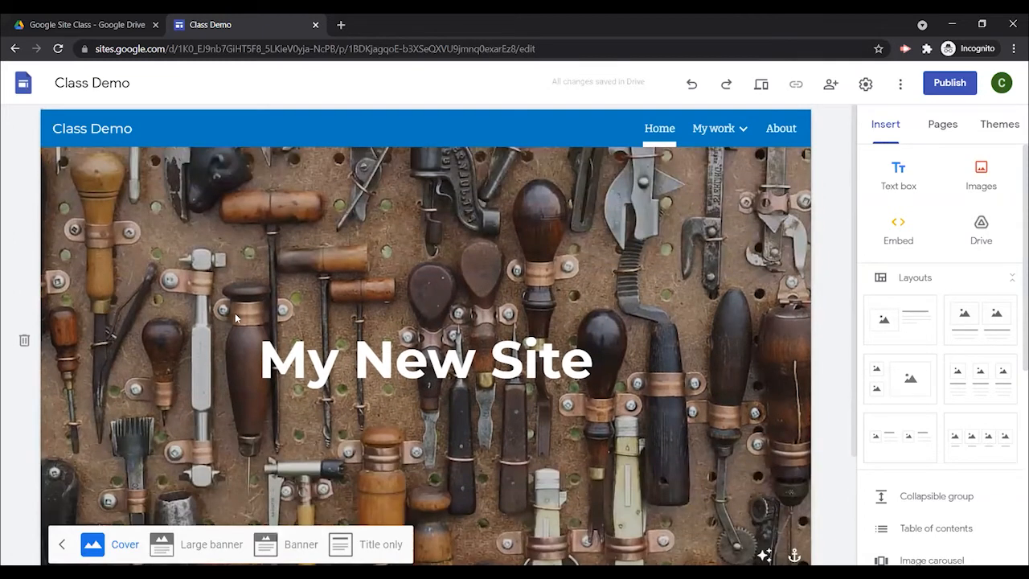
scroll(305, 321, "down", 2)
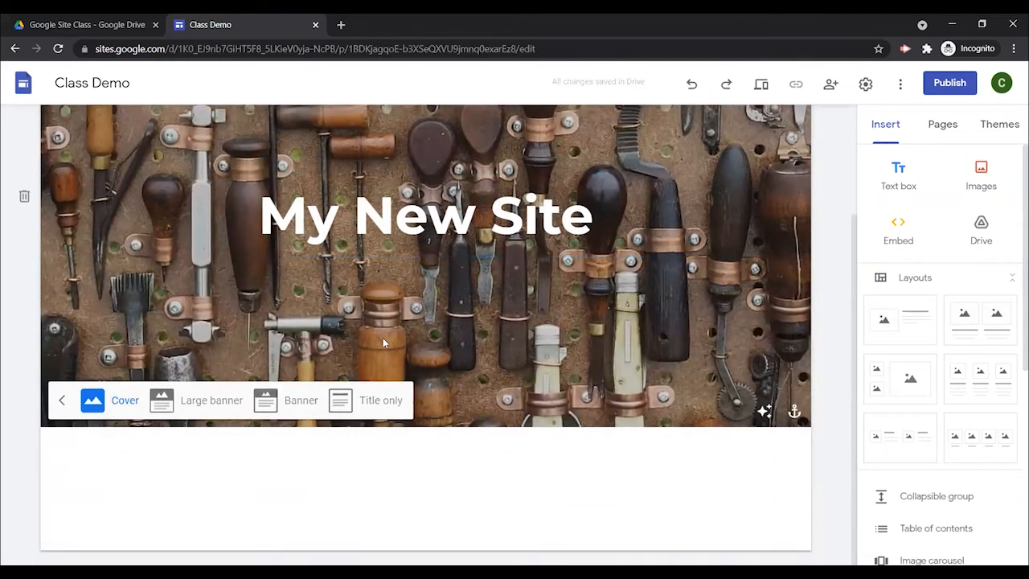
left_click(187, 408)
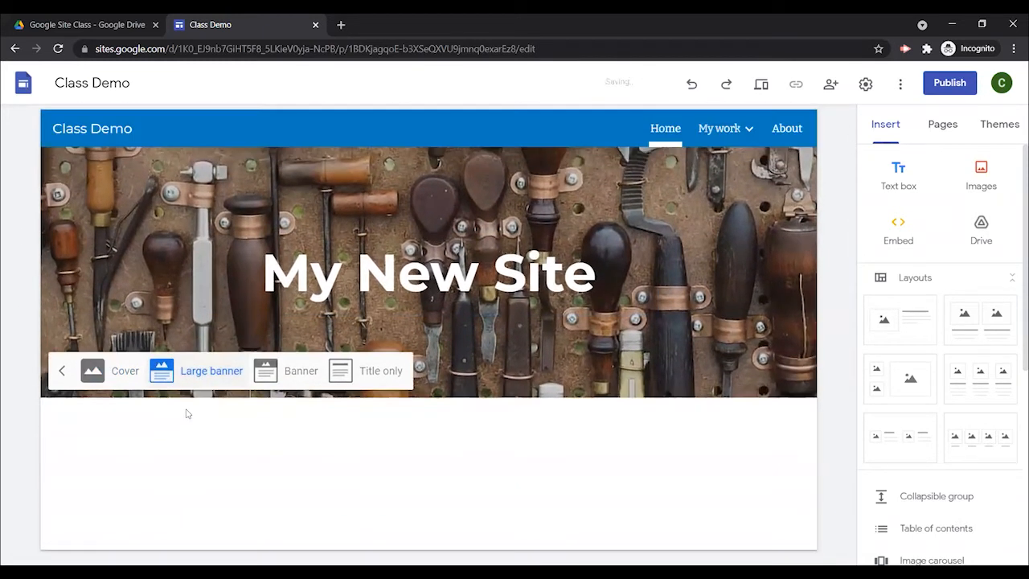
left_click(300, 373)
left_click(379, 308)
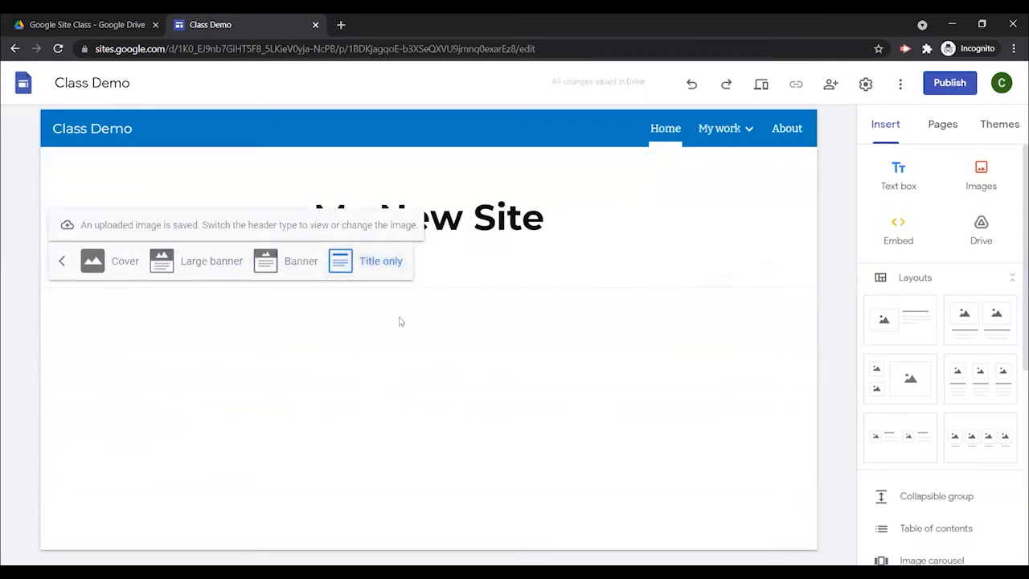
left_click(562, 320)
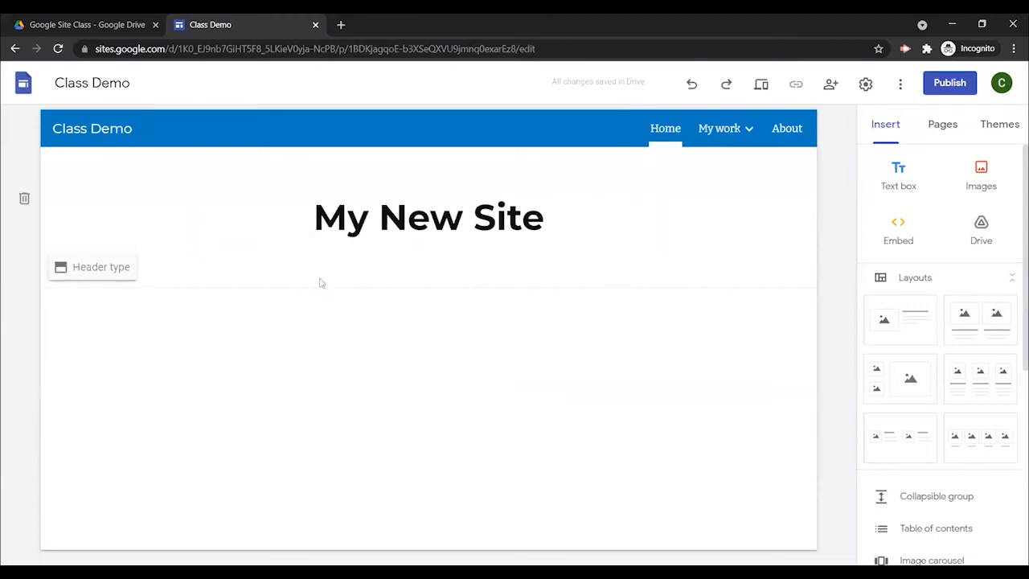
left_click(95, 266)
left_click(193, 271)
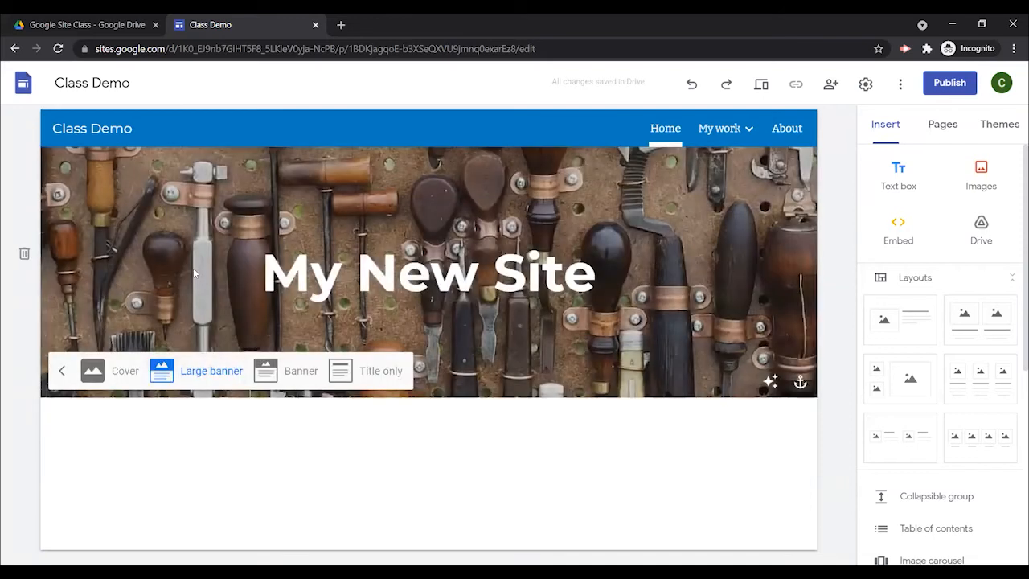
Step: Set the My work page's header type to Title only
left_click(720, 127)
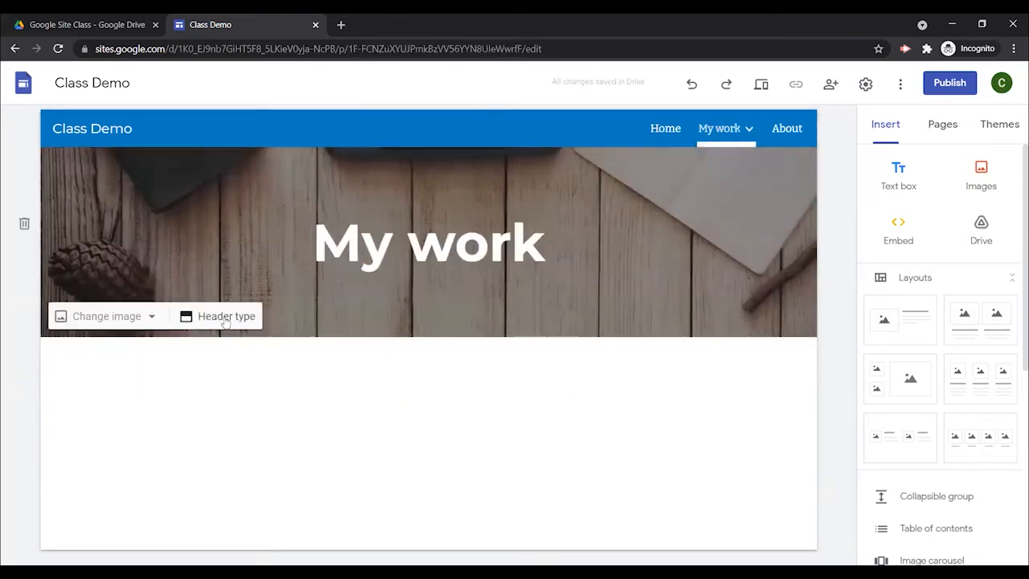
left_click(225, 317)
left_click(364, 320)
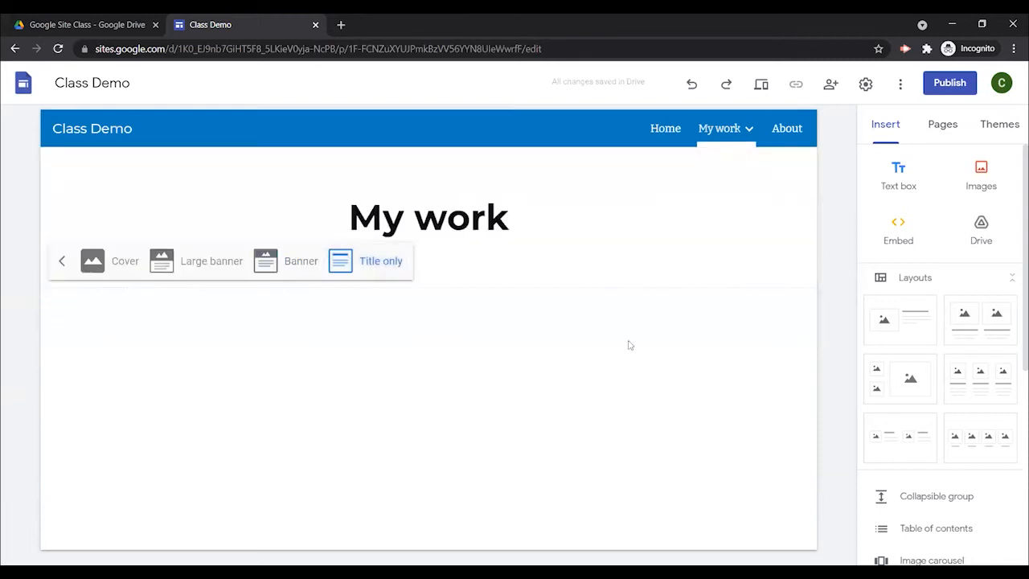
Step: Compare the Home and My work headers, and view the Current and Older subpages through the site navigation
left_click(667, 130)
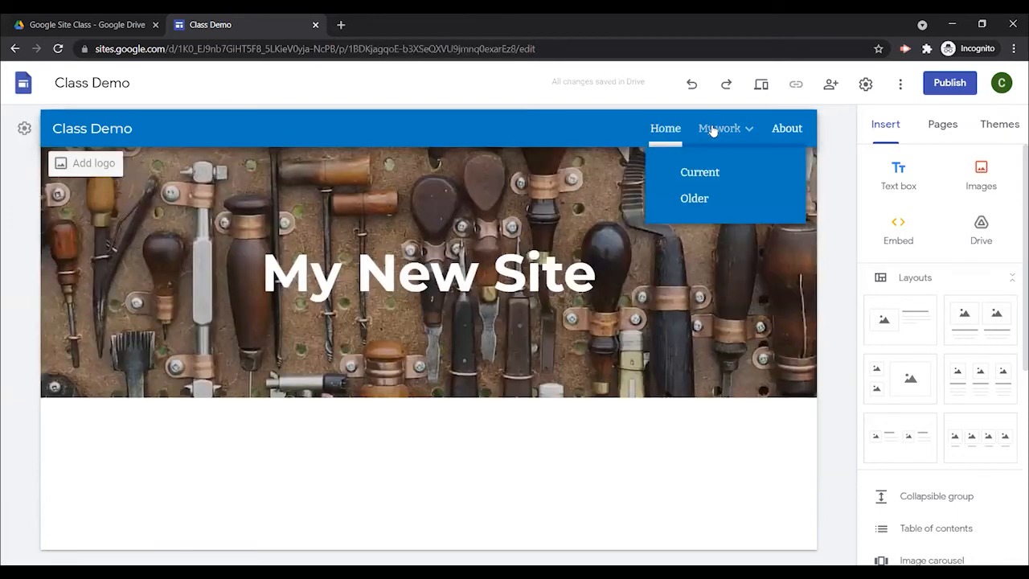
left_click(713, 129)
left_click(673, 130)
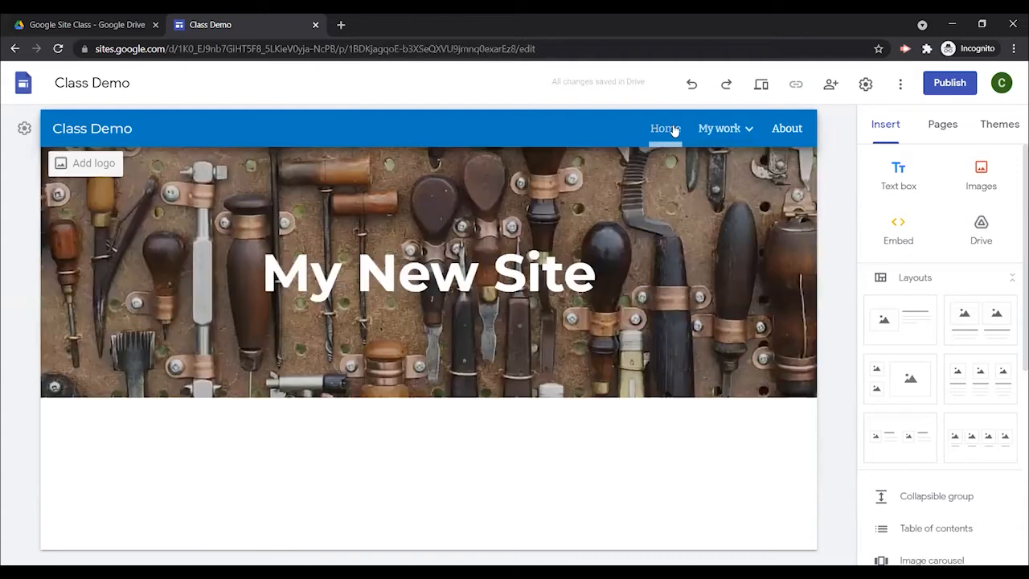
left_click(713, 129)
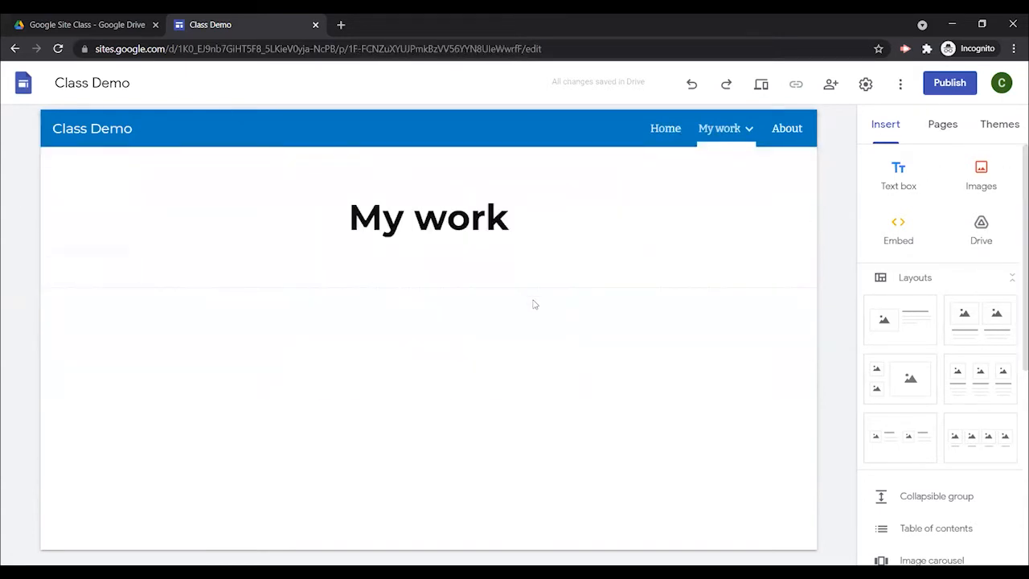
mouse_move(753, 142)
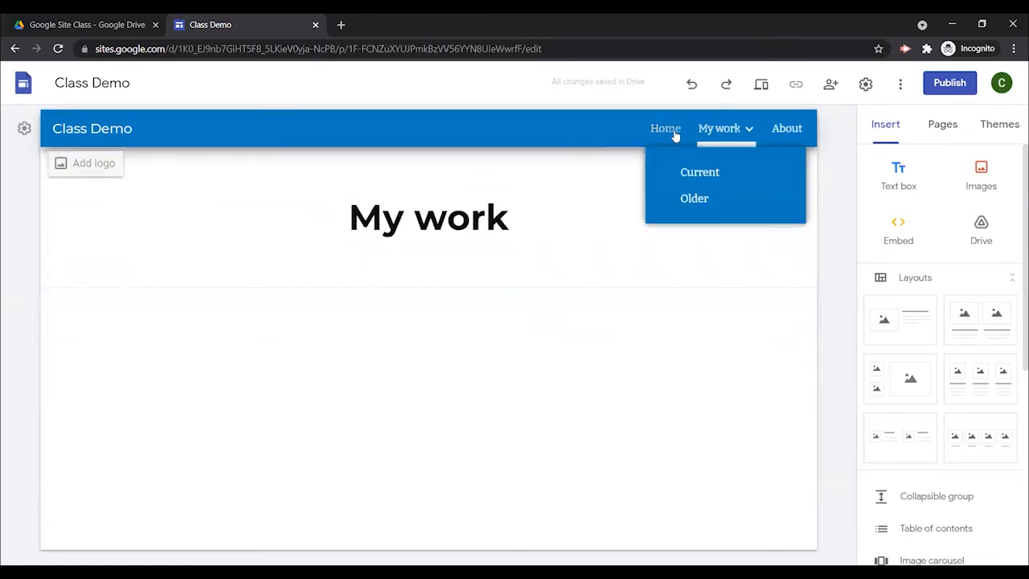
left_click(700, 176)
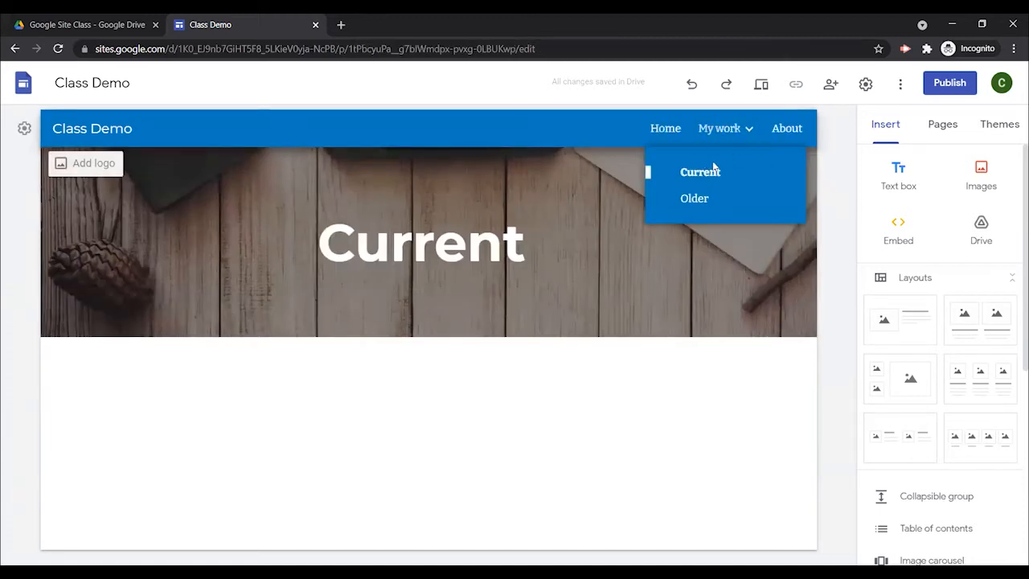
left_click(690, 201)
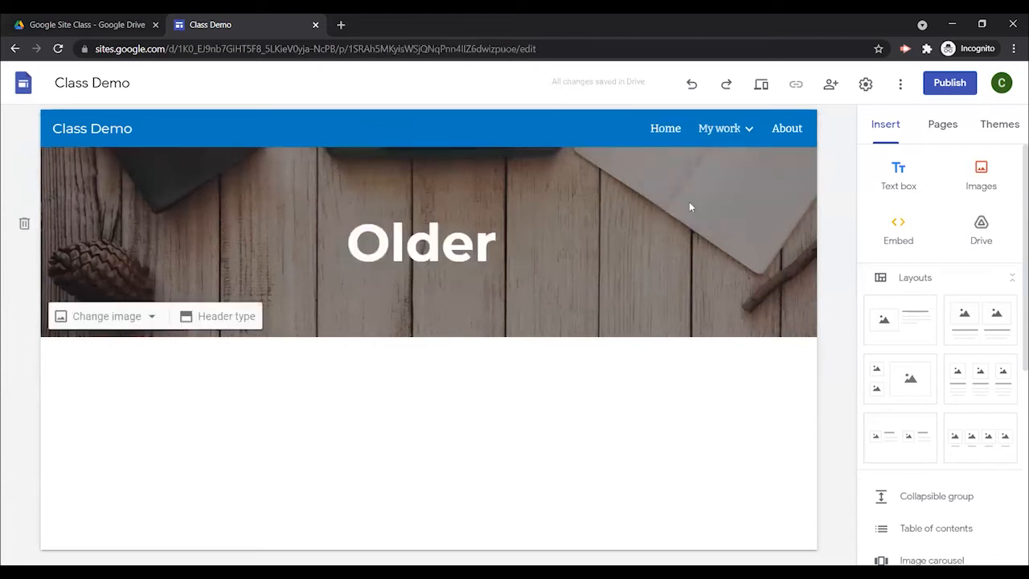
left_click(665, 132)
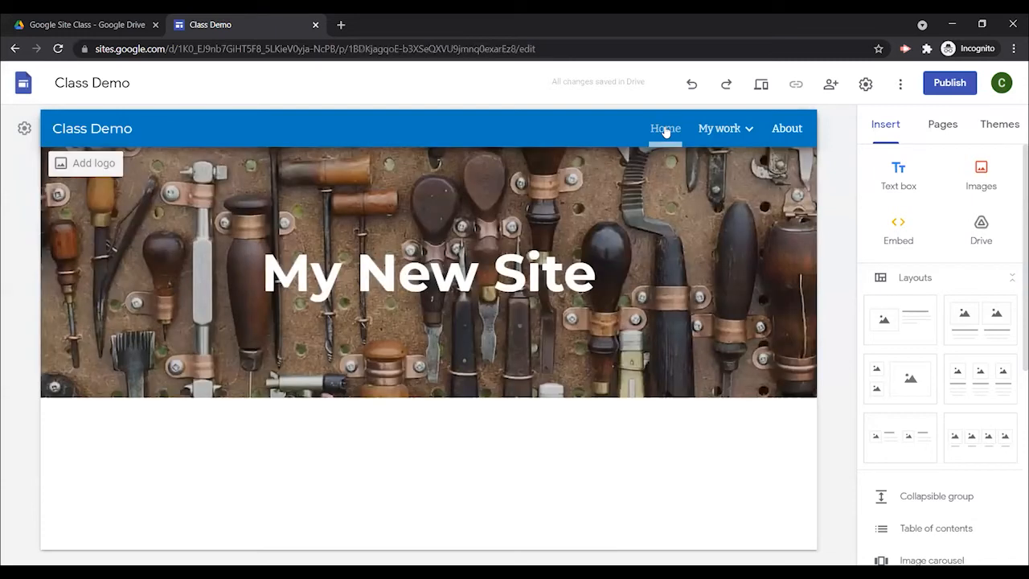
Step: View the My work, Current, Older and About pages from the page list and return to Home
left_click(943, 125)
left_click(905, 225)
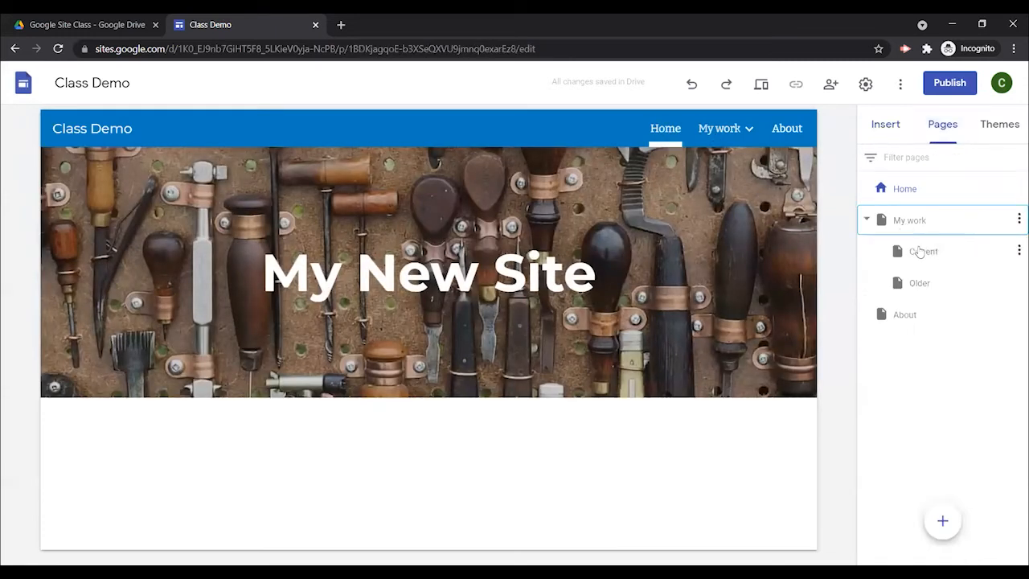
left_click(919, 260)
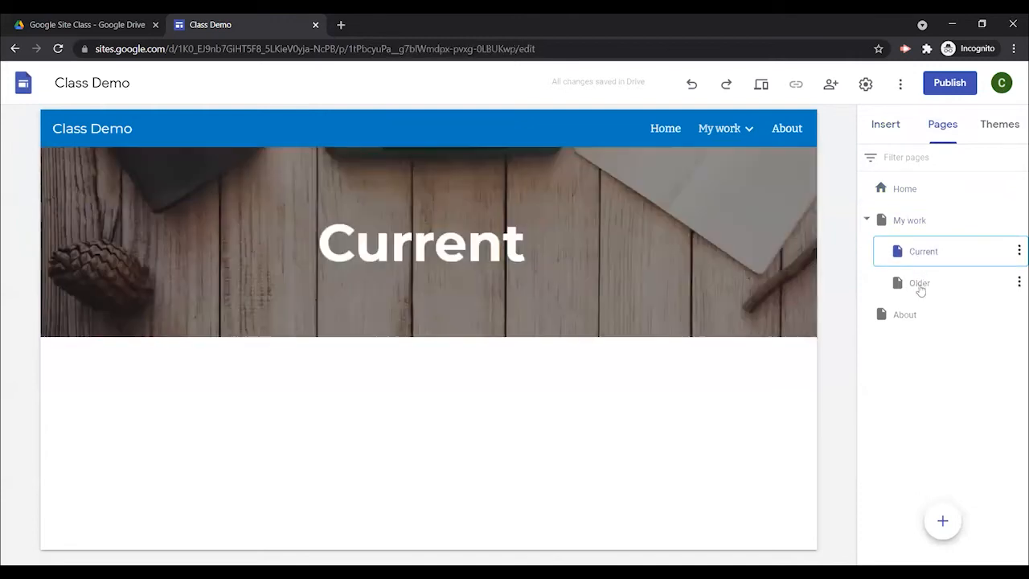
left_click(919, 288)
left_click(900, 316)
left_click(894, 191)
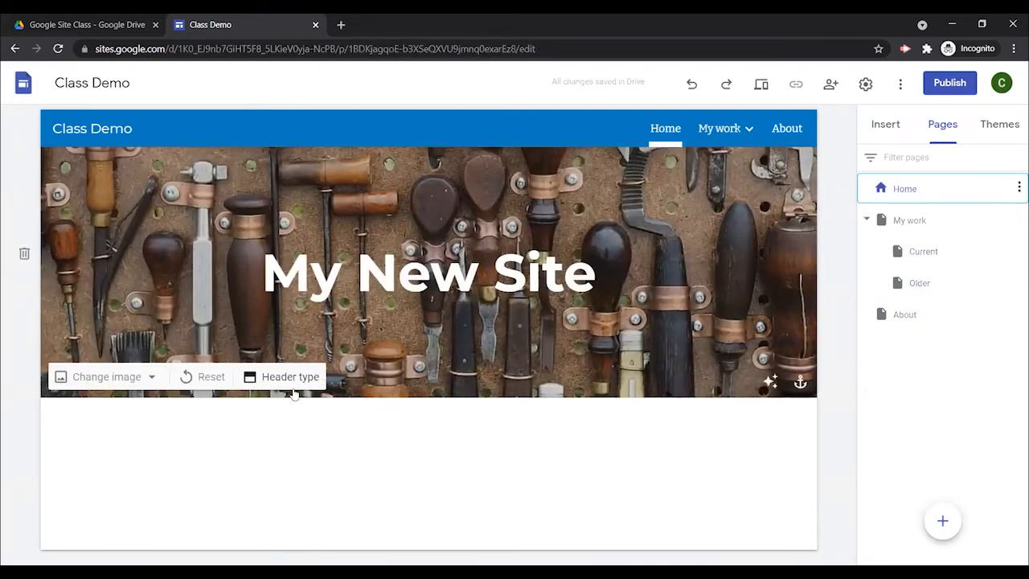
Step: Set the Home page's header type to Banner
left_click(285, 377)
left_click(290, 373)
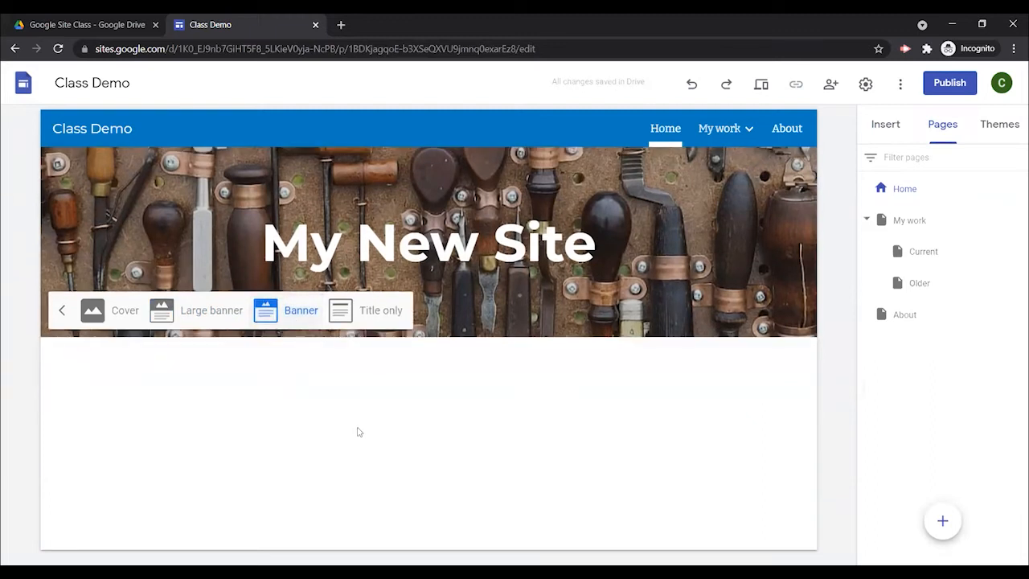
left_click(888, 129)
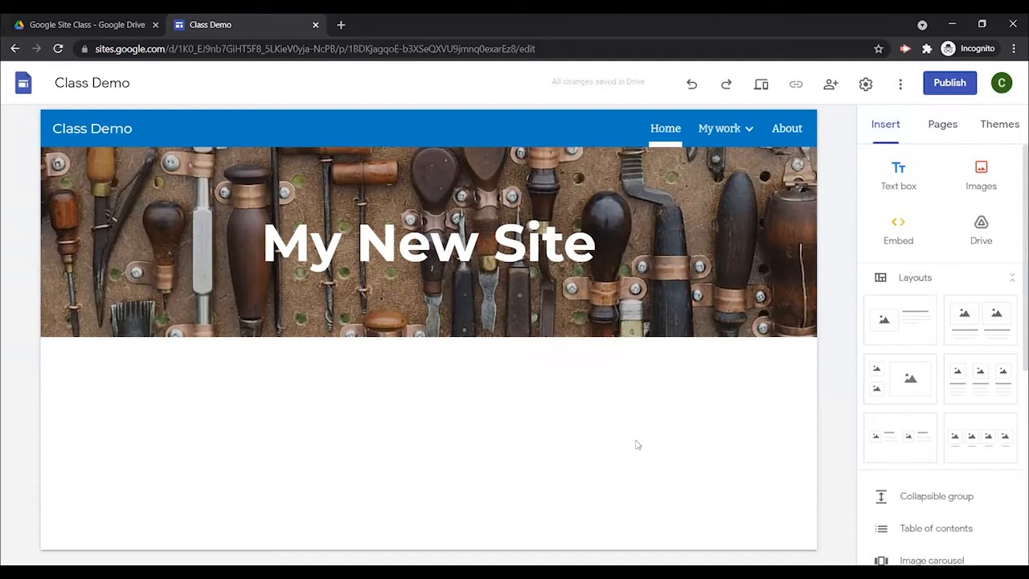
Step: Add a new top-level page named Blog to the site and open it
left_click(943, 129)
left_click(944, 522)
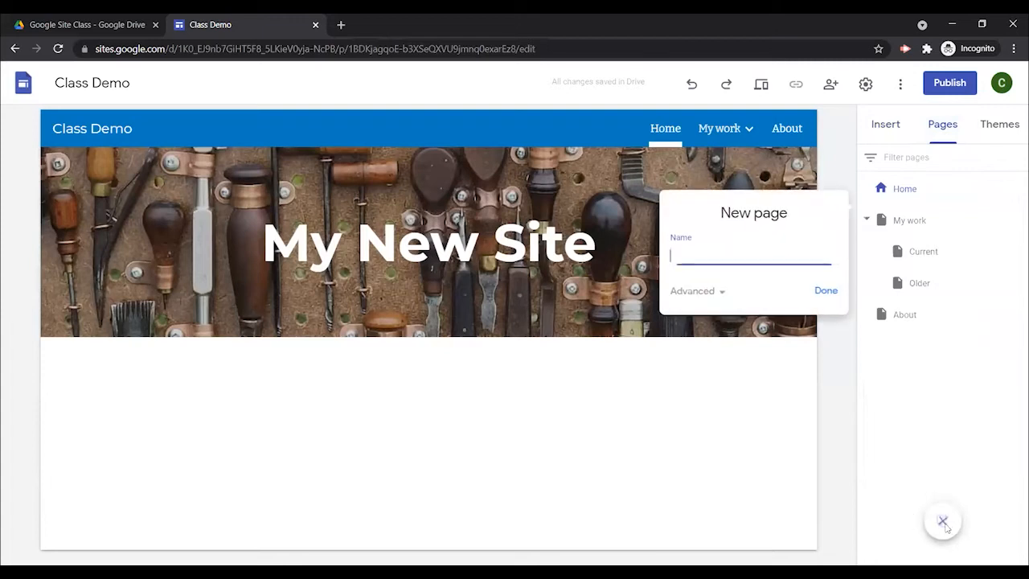
type("Blog")
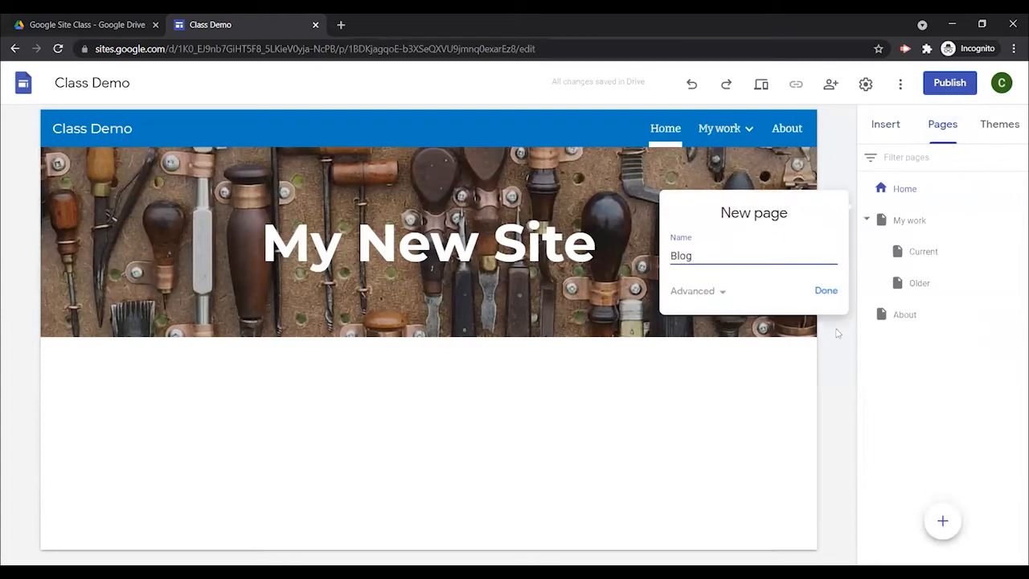
left_click(820, 292)
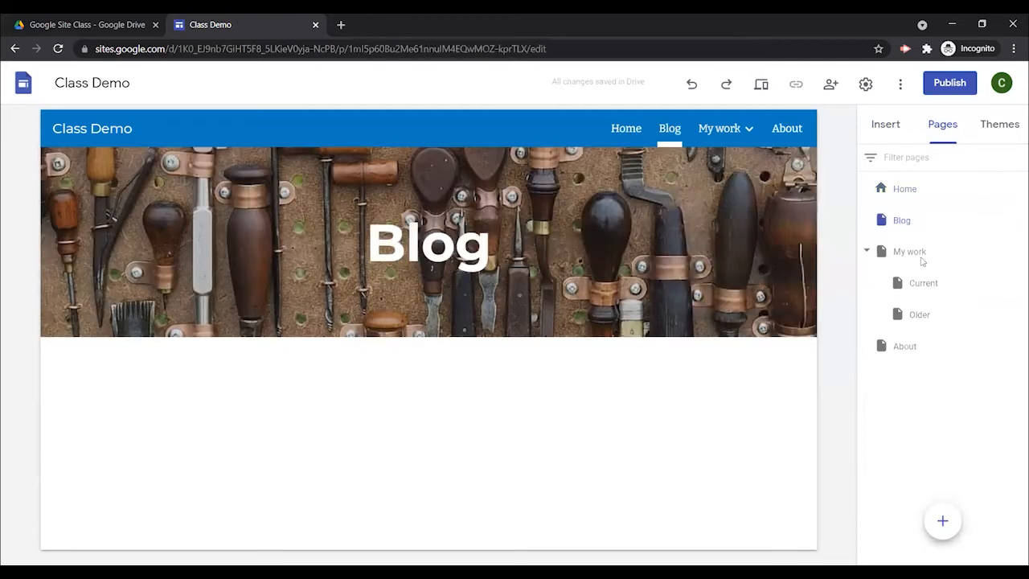
left_click(901, 225)
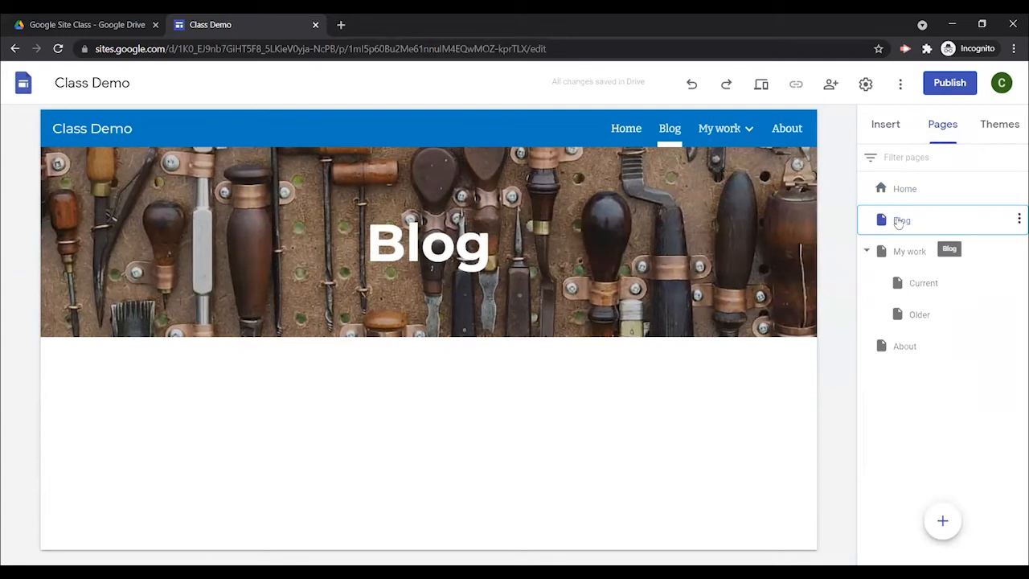
Step: Insert a text box below the Blog page's header, try a narrower width and stretch it back to full width
left_click(497, 403)
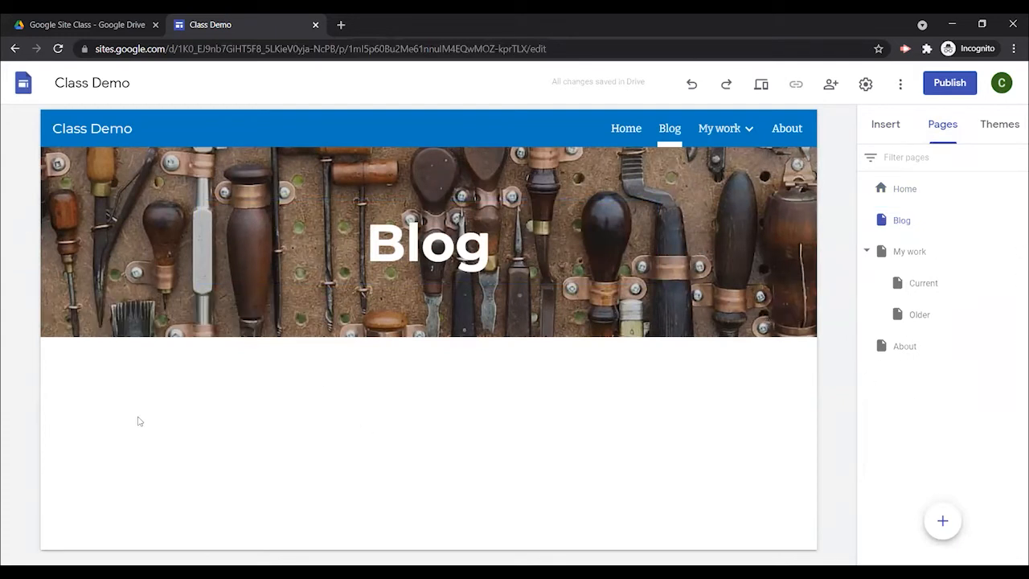
double_click(199, 420)
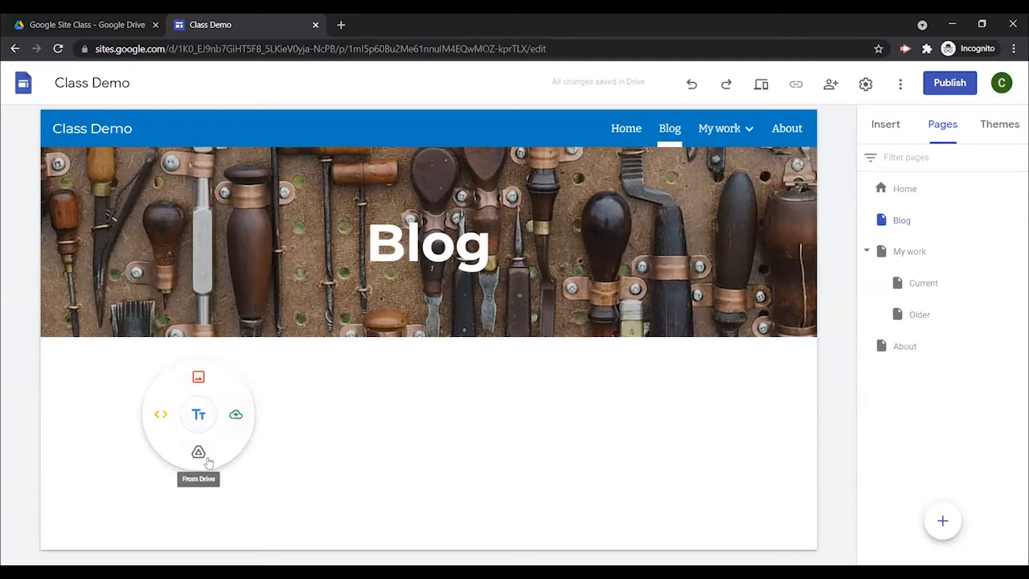
left_click(200, 417)
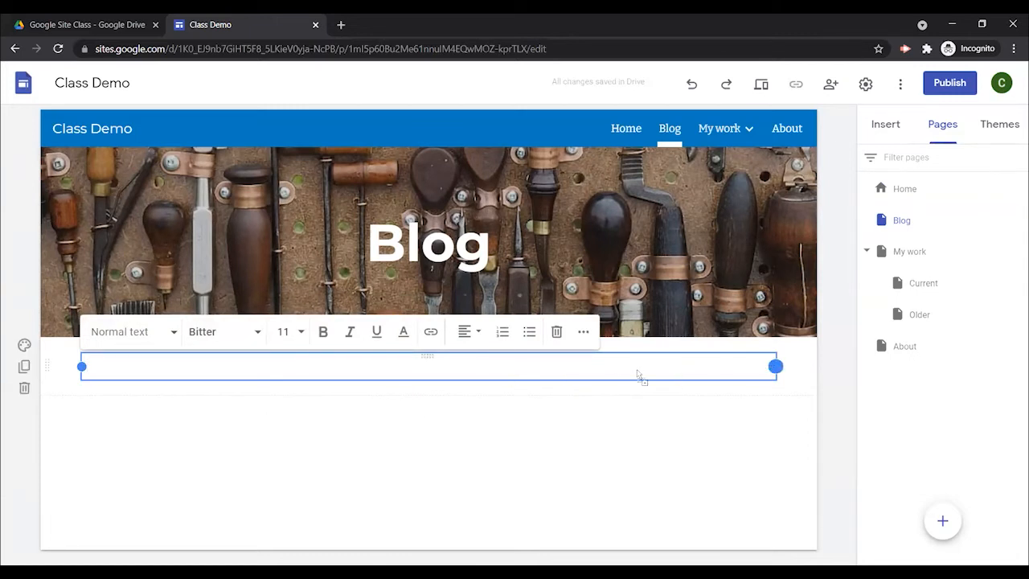
left_click_drag(743, 366, 716, 367)
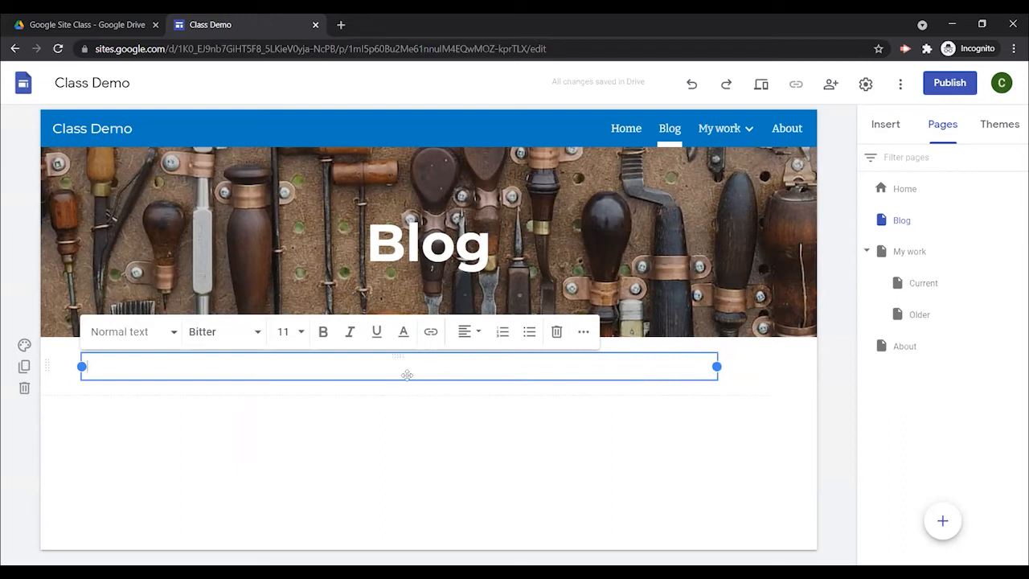
mouse_move(472, 539)
left_click_drag(734, 369, 777, 368)
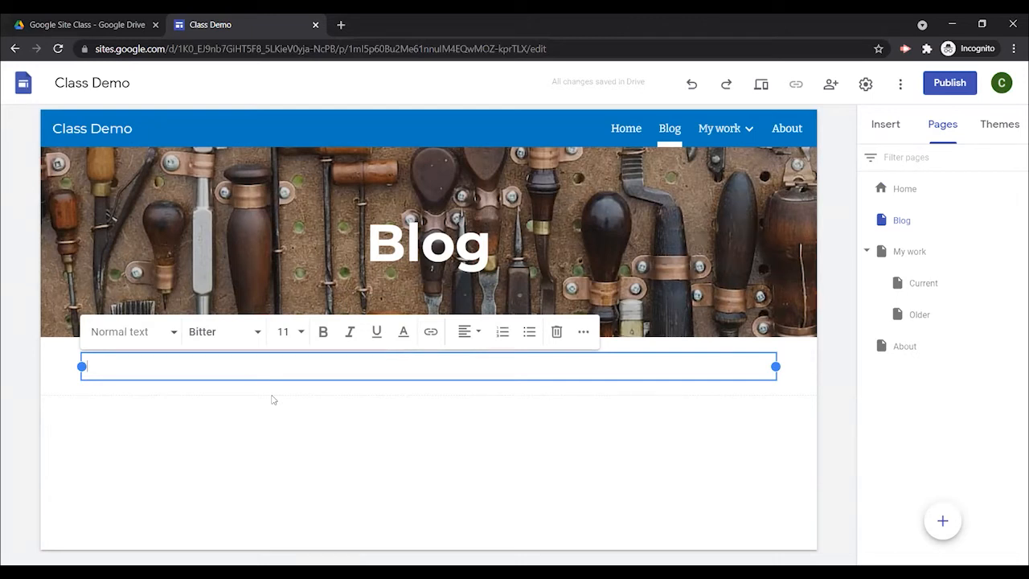
Step: Enter "Section Title" as the first line of the text box and start a new line
type("Section")
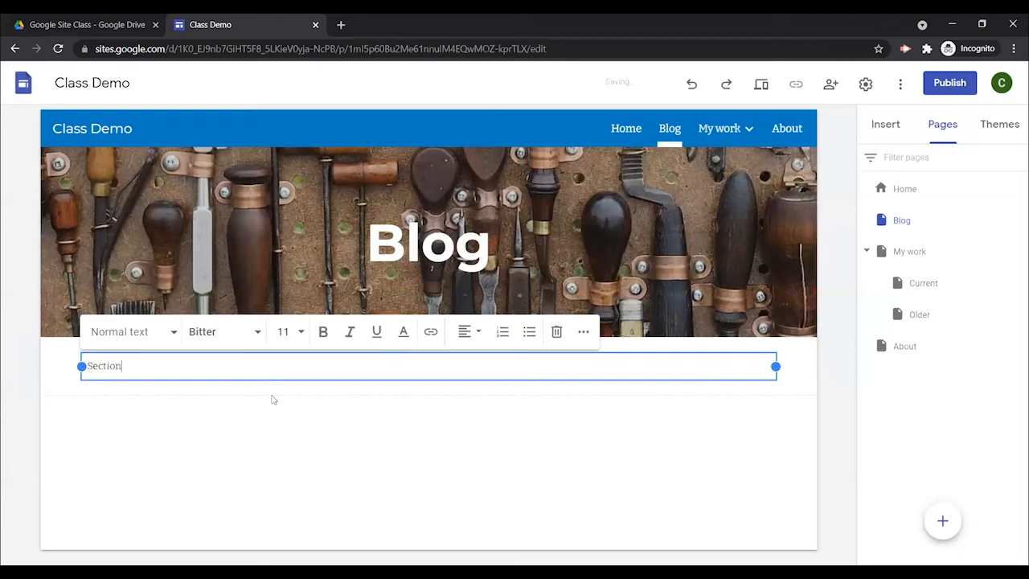
key("BackSpace")
key("BackSpace")
type("t")
key("Return")
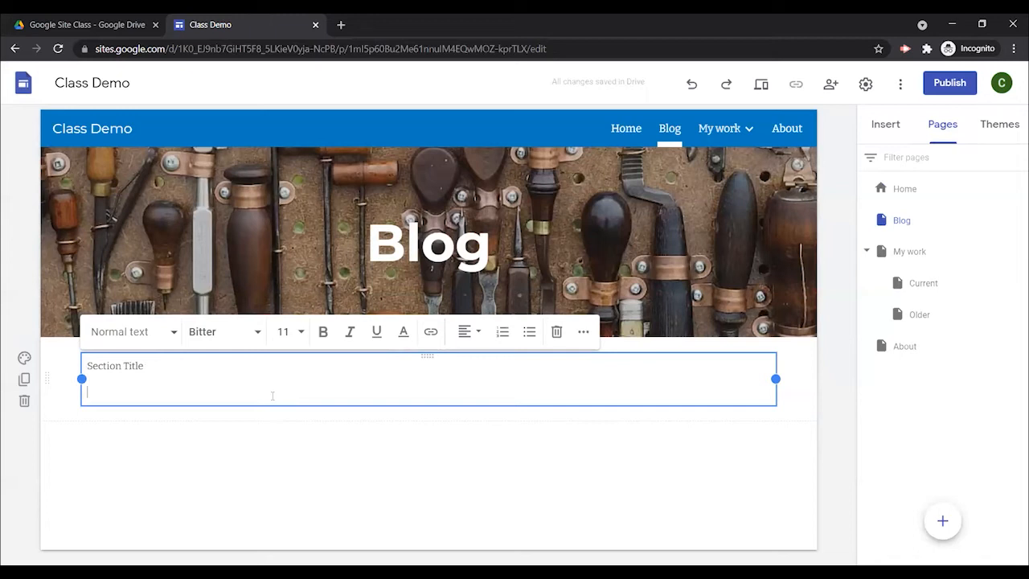
Step: Add the line "My thoughts in the studio today" below the section title and leave the text box
type("m")
type("y thoughts ")
type("in the S")
type("tu")
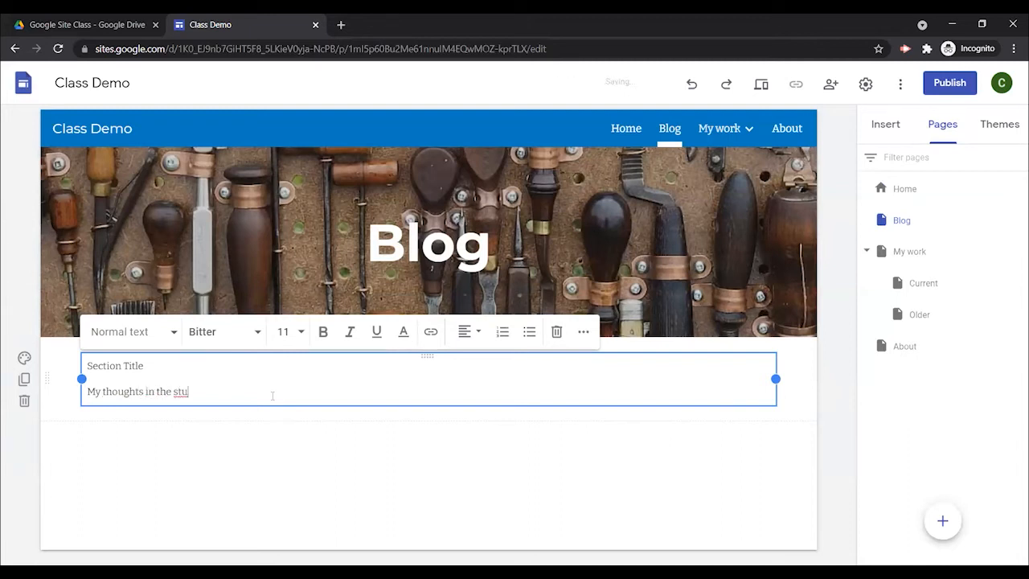
type("dio today")
key("Return")
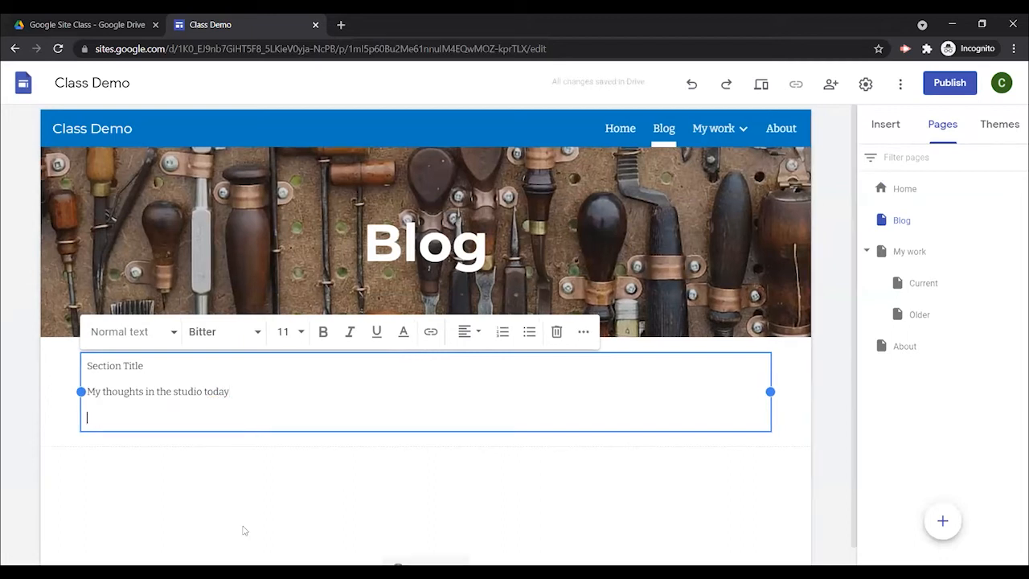
left_click(232, 487)
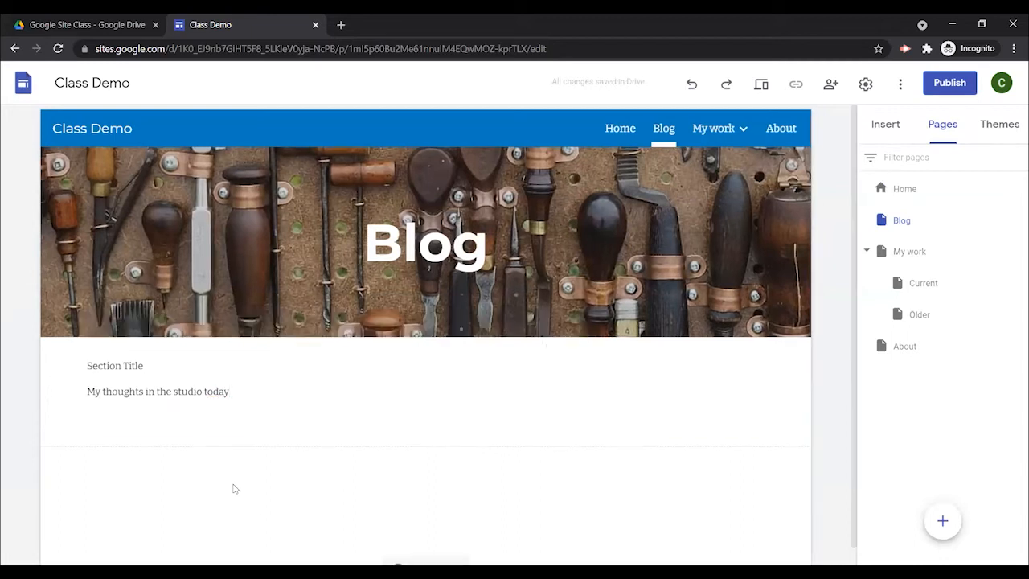
Step: Insert the layout with four captioned image placeholders below the text box on the Blog page
double_click(145, 475)
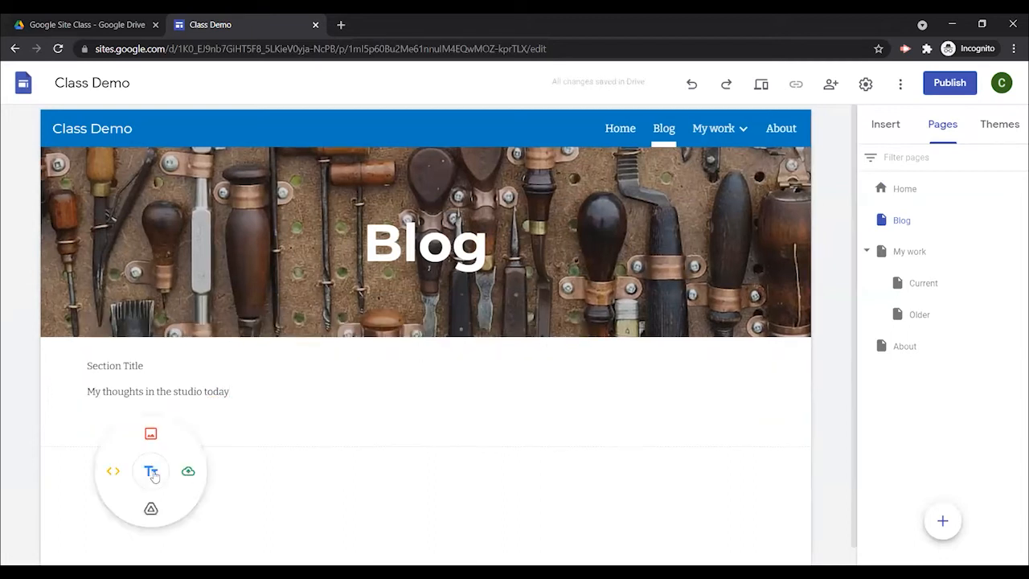
left_click(884, 125)
scroll(925, 378, "down", 1)
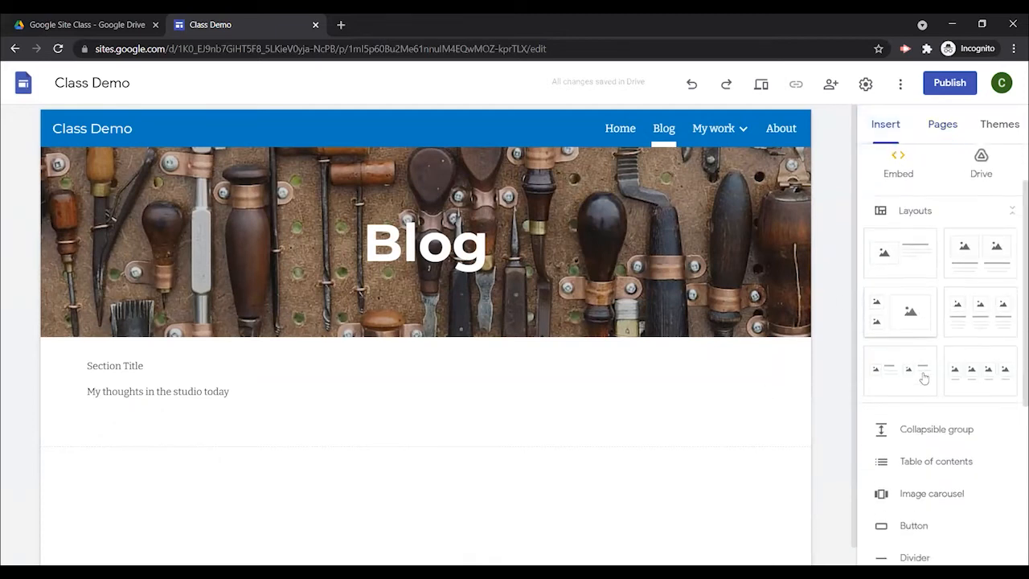
scroll(924, 378, "down", 1)
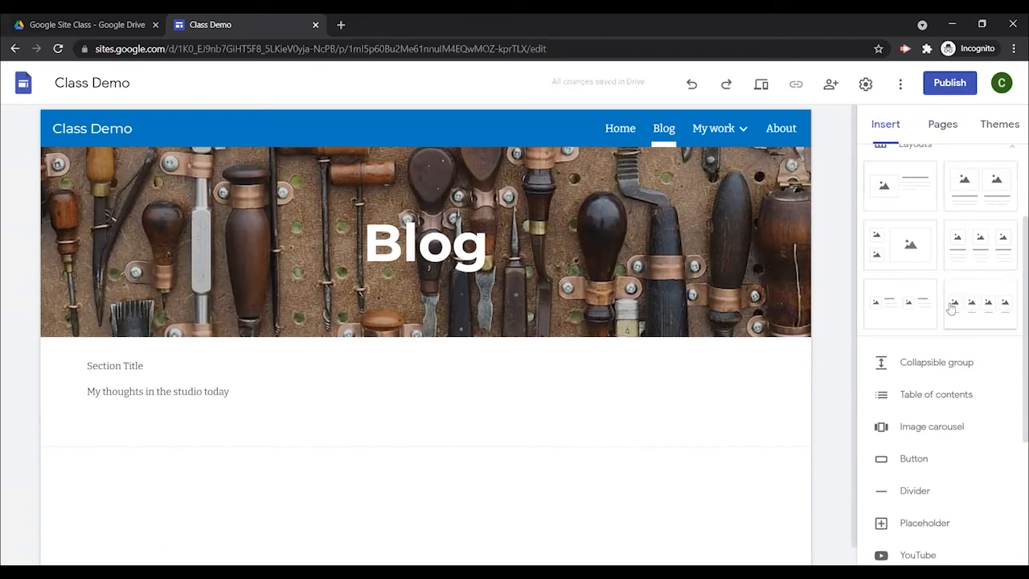
scroll(965, 297, "up", 2)
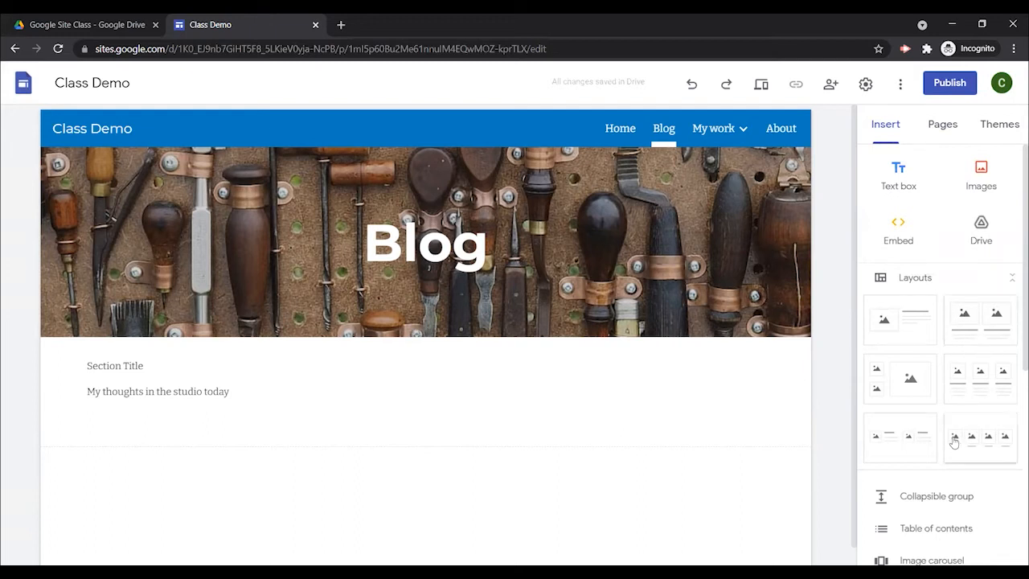
left_click(985, 445)
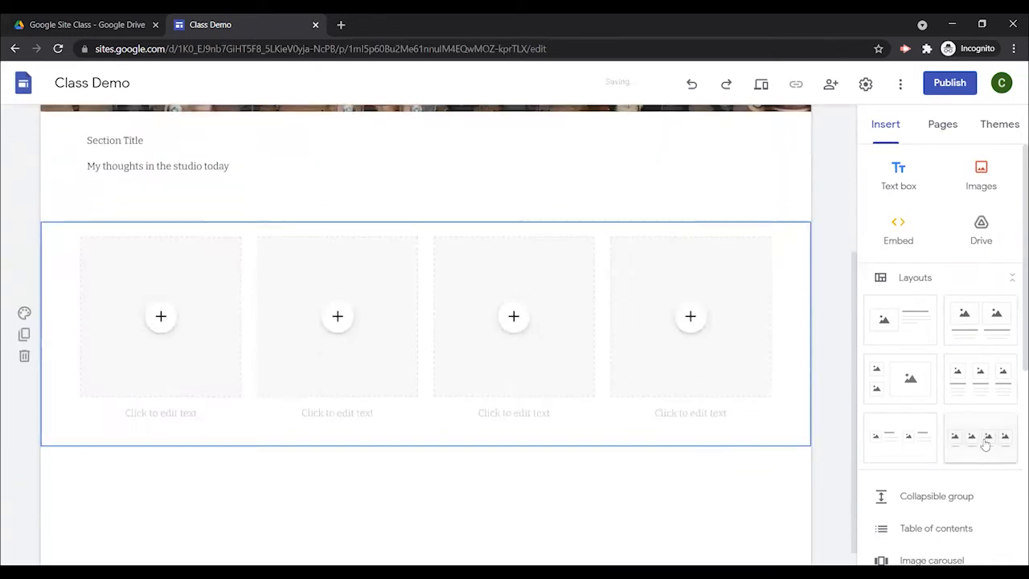
Step: Caption the first image placeholder "My Project Today"
left_click(161, 394)
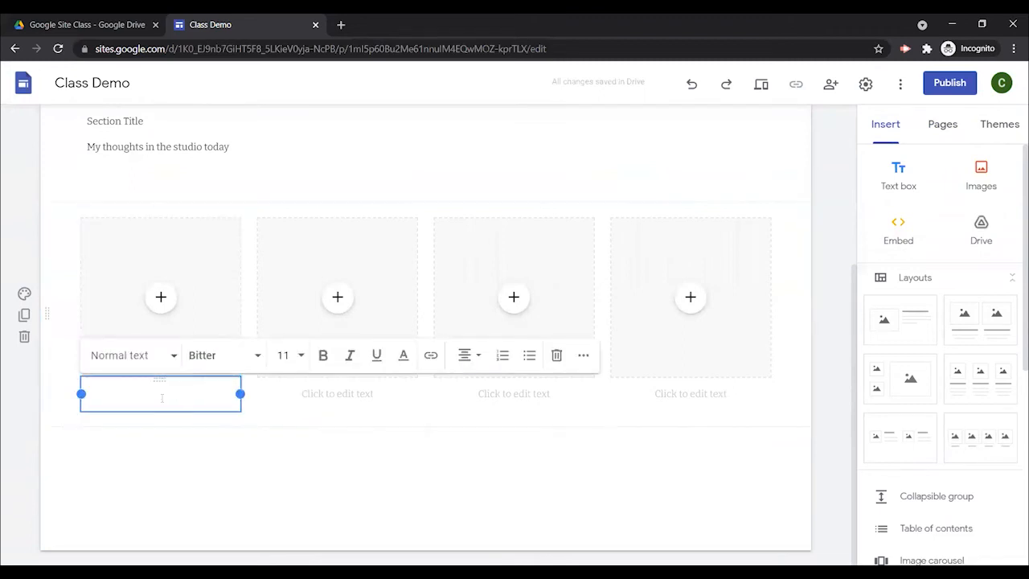
left_click(124, 283)
left_click(167, 400)
type("Todays")
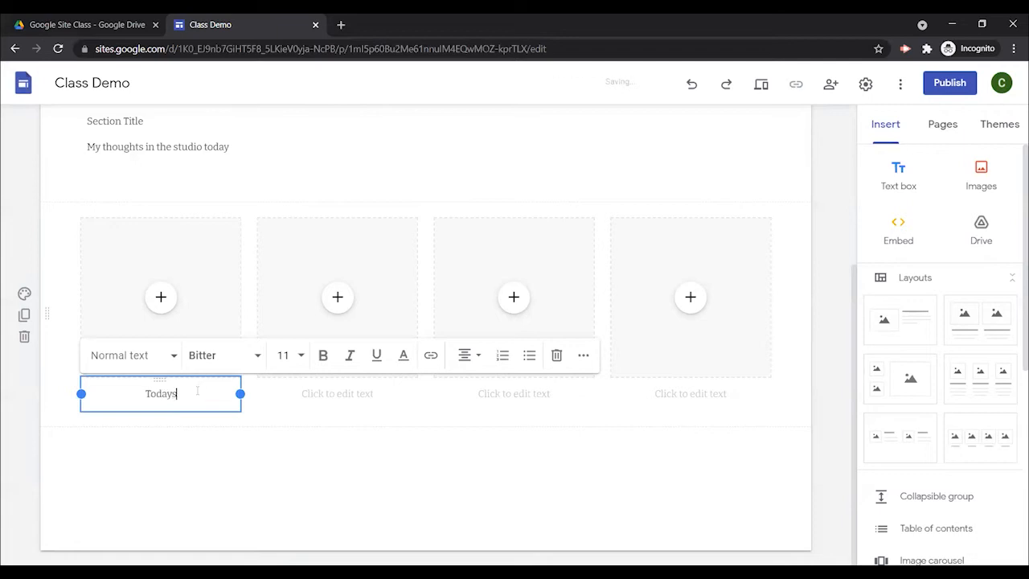
key("BackSpace")
key("BackSpace")
key("BackSpace")
key("BackSpace")
key("BackSpace")
key("BackSpace")
type("My Project Today")
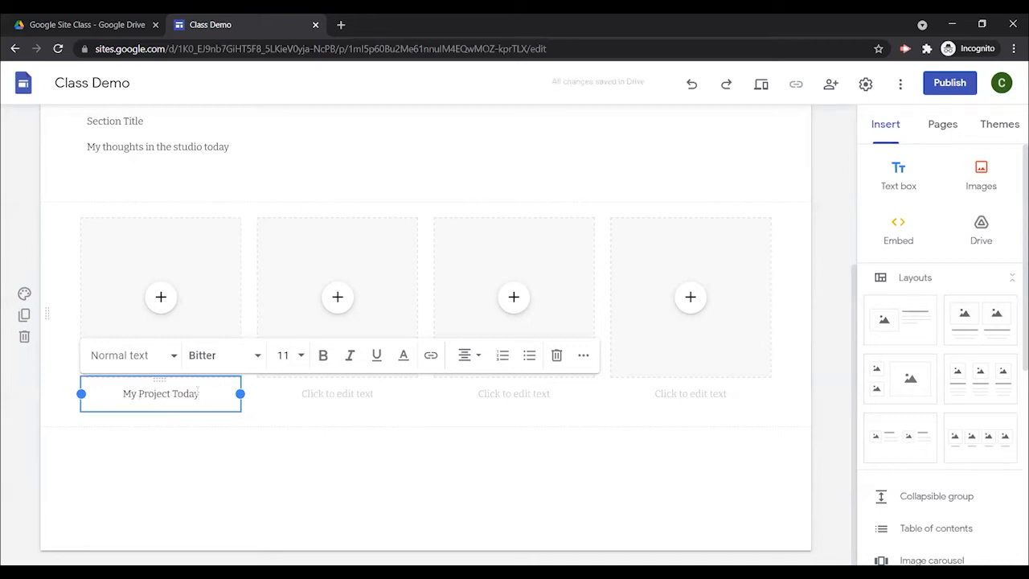
key("Return")
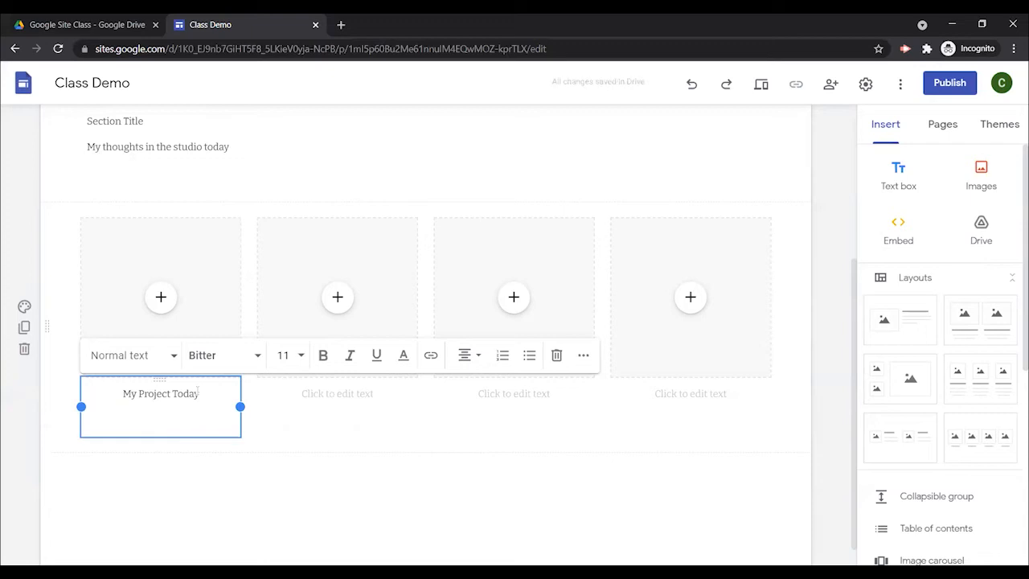
key("BackSpace")
Step: Open the selection of an existing image for the placeholder above the "My Project Today" caption
left_click(156, 260)
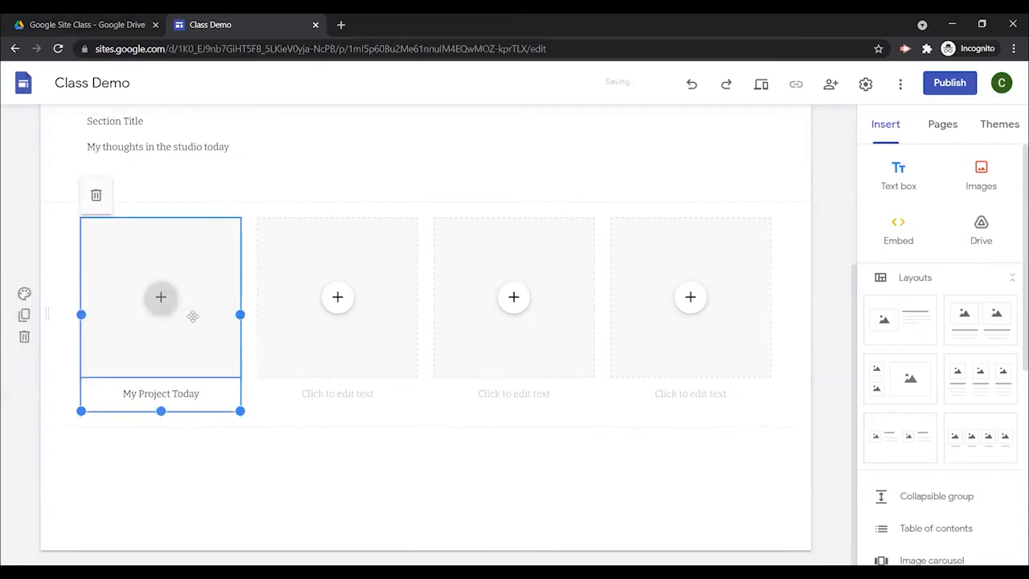
left_click(163, 306)
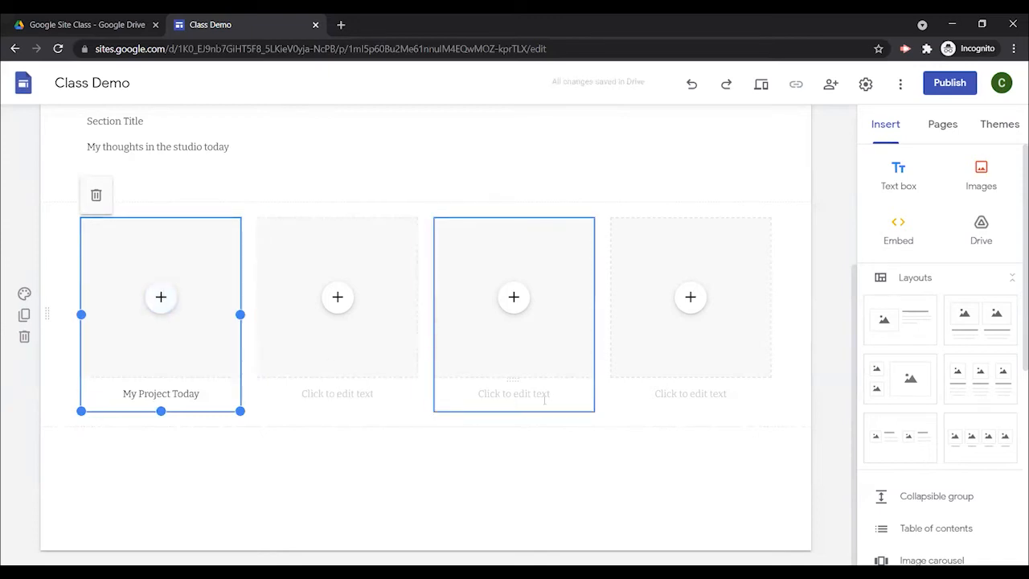
left_click(159, 299)
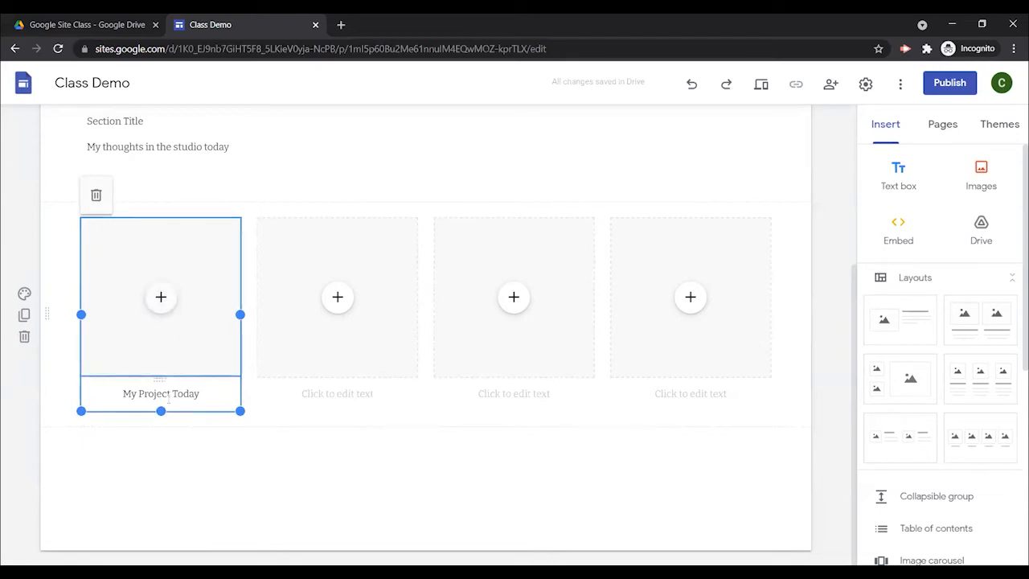
left_click(162, 298)
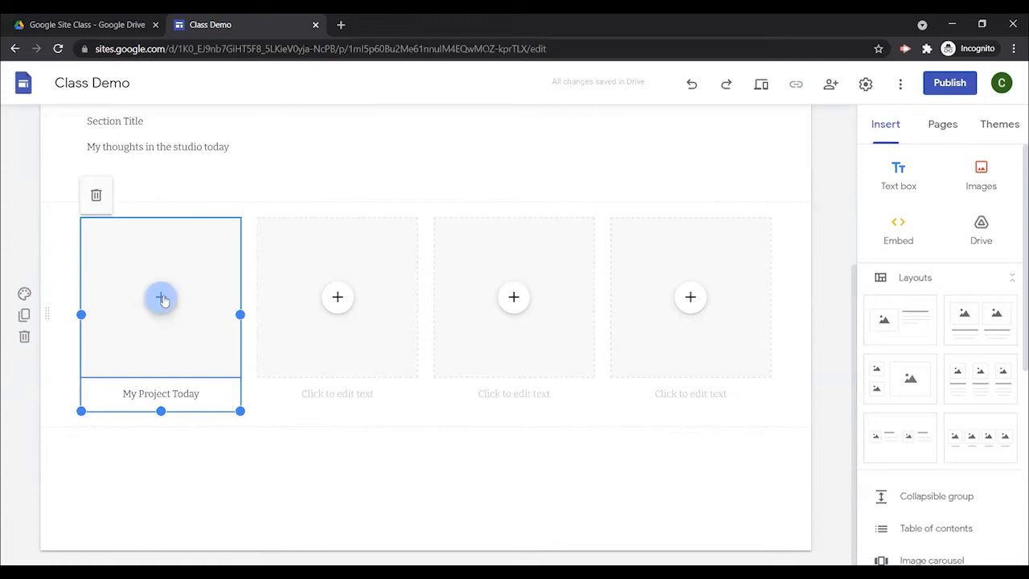
left_click(162, 298)
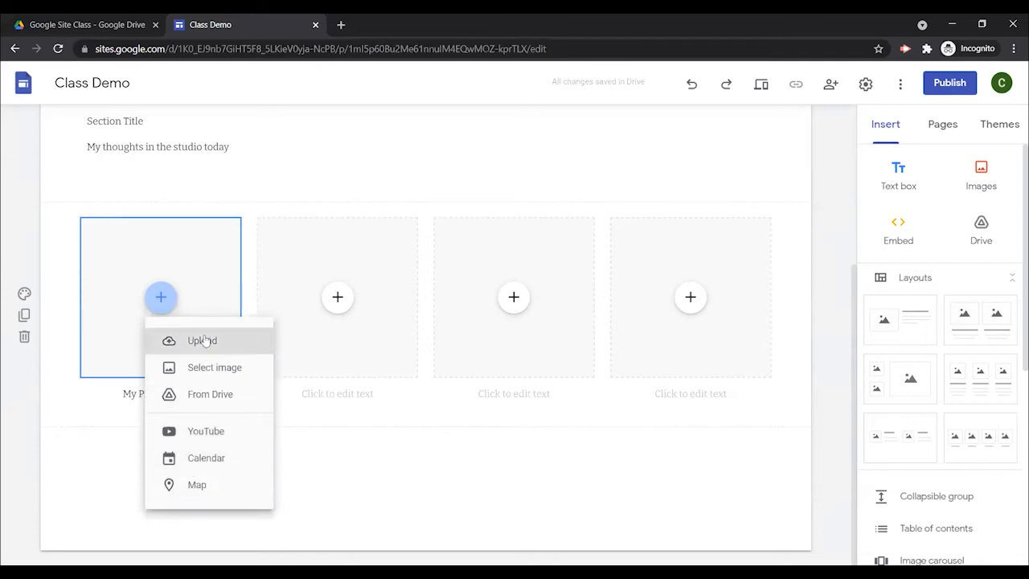
left_click(197, 370)
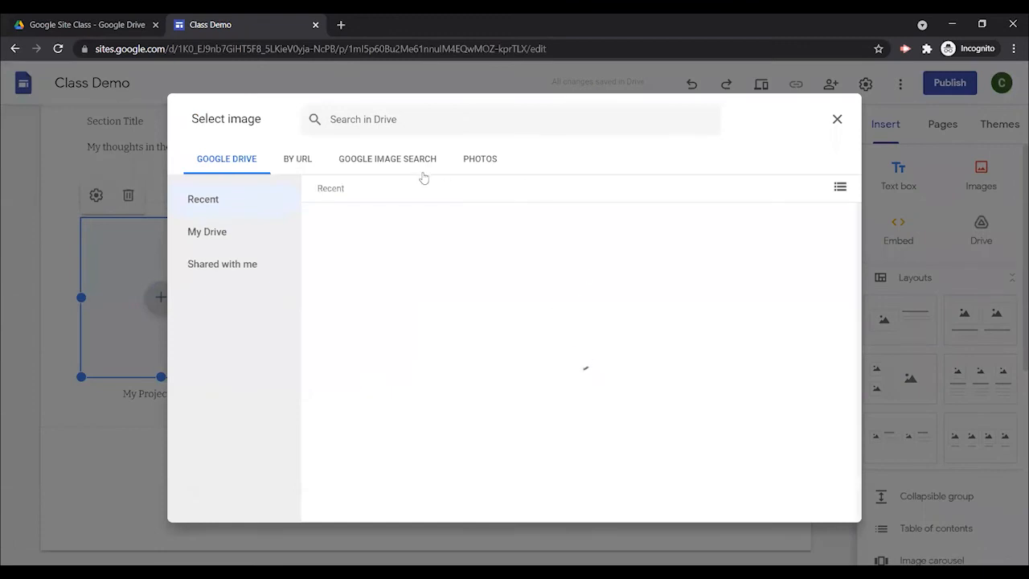
Step: Search Google Images for "3D printing" and insert the photo of coloured filament spools into the placeholder
left_click(379, 160)
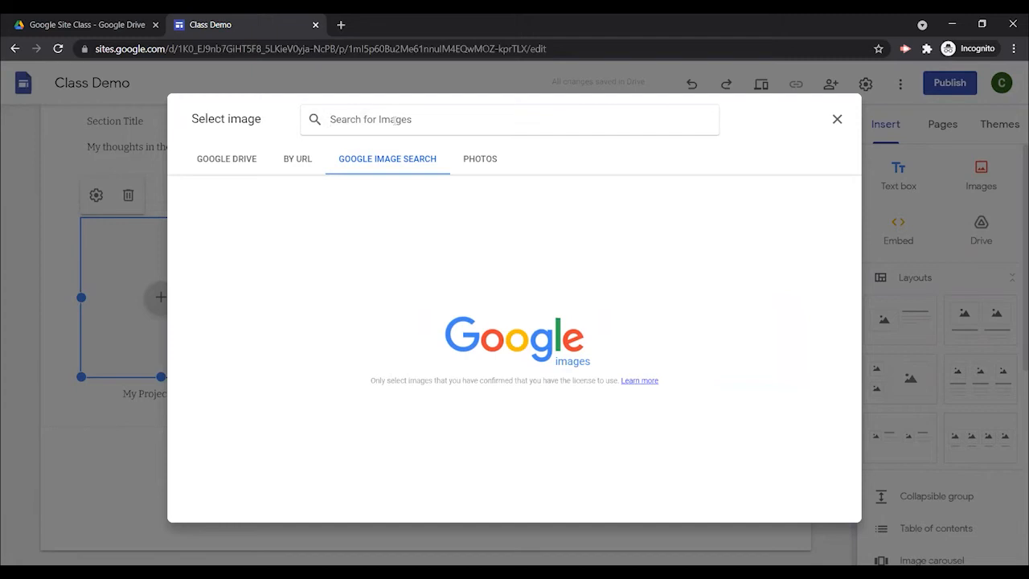
type("Bil")
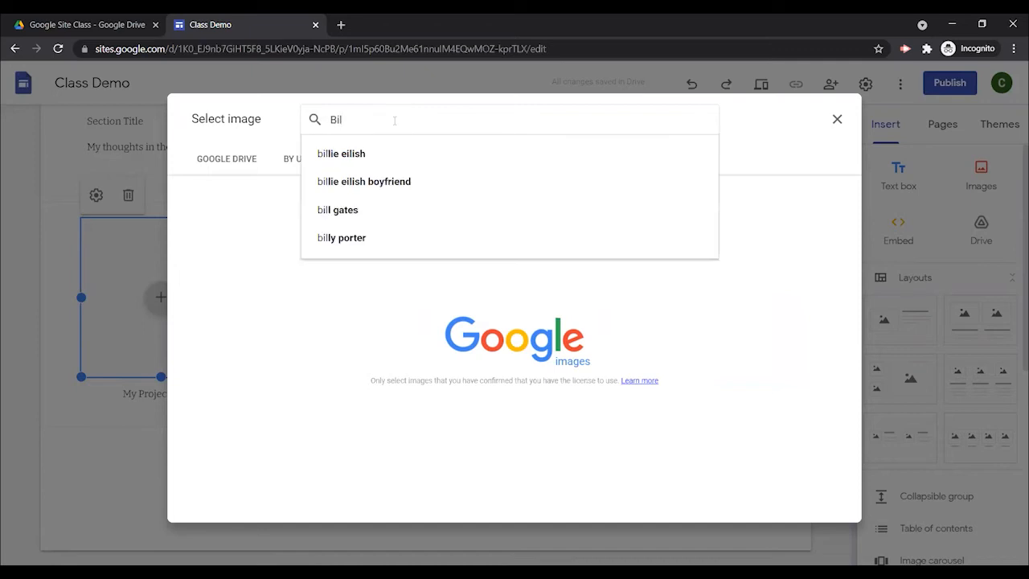
key("BackSpace")
key("BackSpace")
key("BackSpace")
type("3D printing")
key("Return")
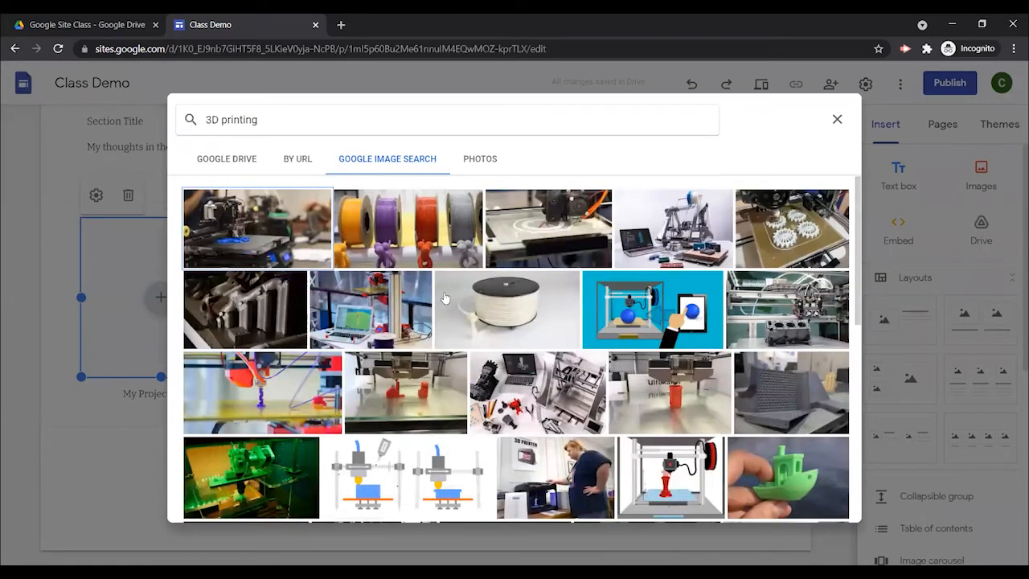
left_click(422, 216)
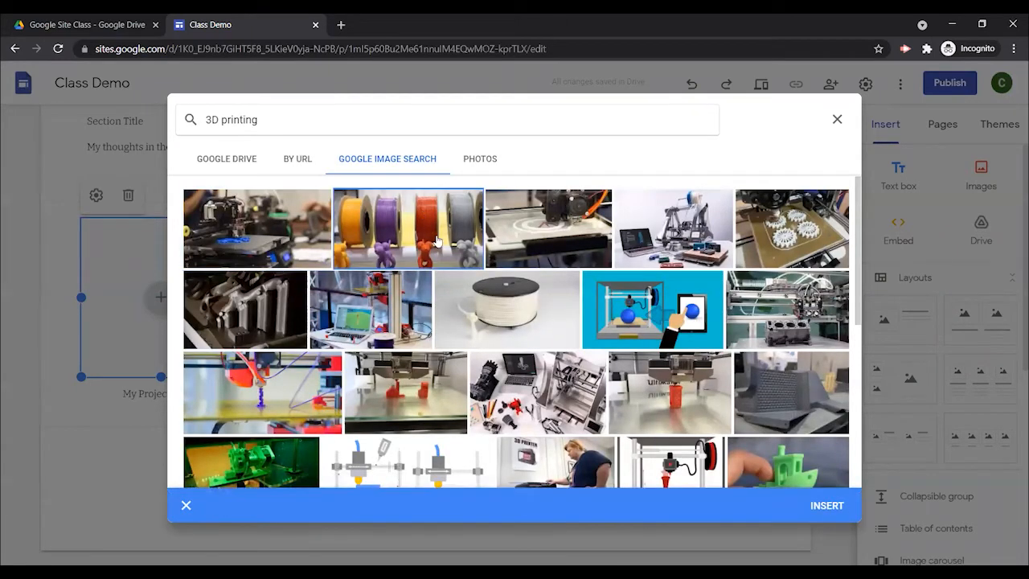
left_click(820, 505)
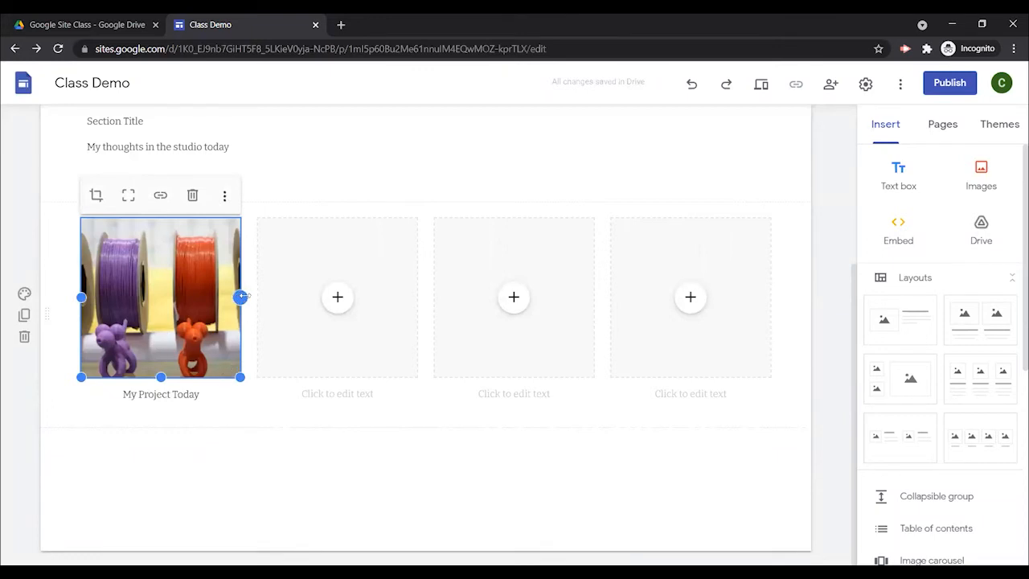
Step: Widen the filament image, zoom in and reposition its crop to frame the purple and orange balloon-dog figures
left_click_drag(326, 293, 366, 298)
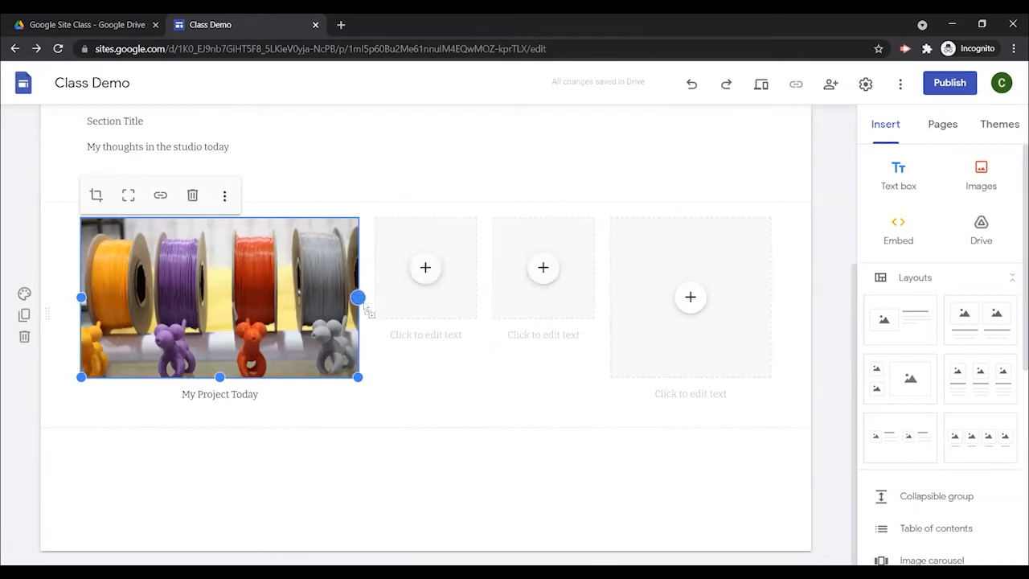
double_click(187, 300)
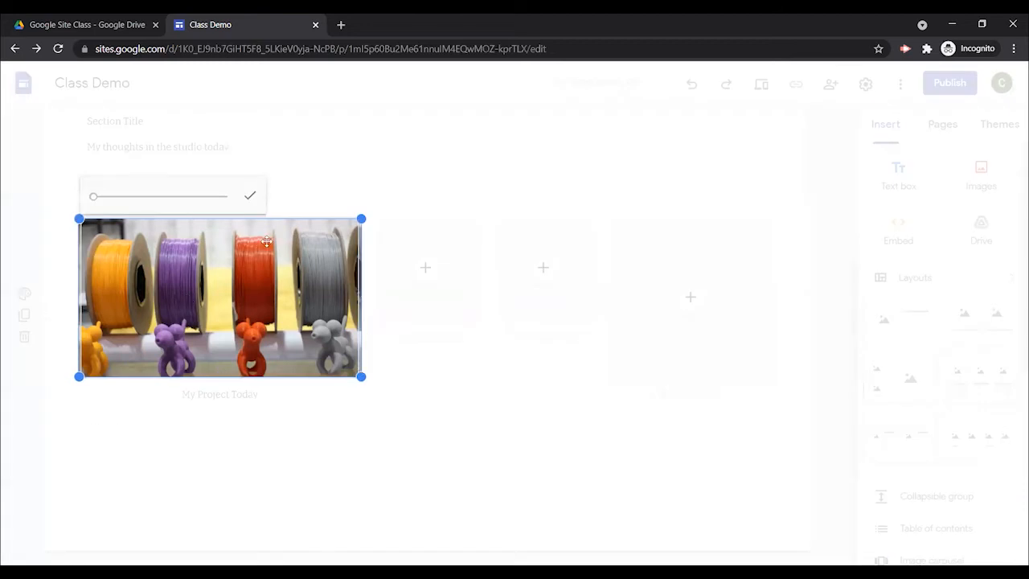
mouse_move(95, 198)
left_mouse_down()
mouse_move(115, 198)
mouse_move(100, 198)
left_mouse_up()
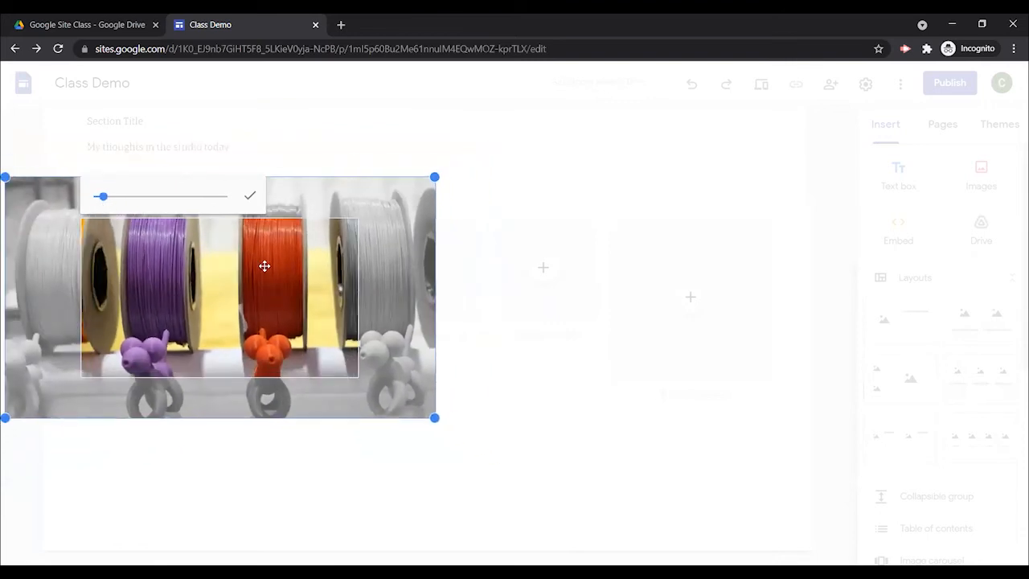
left_click_drag(342, 279, 175, 269)
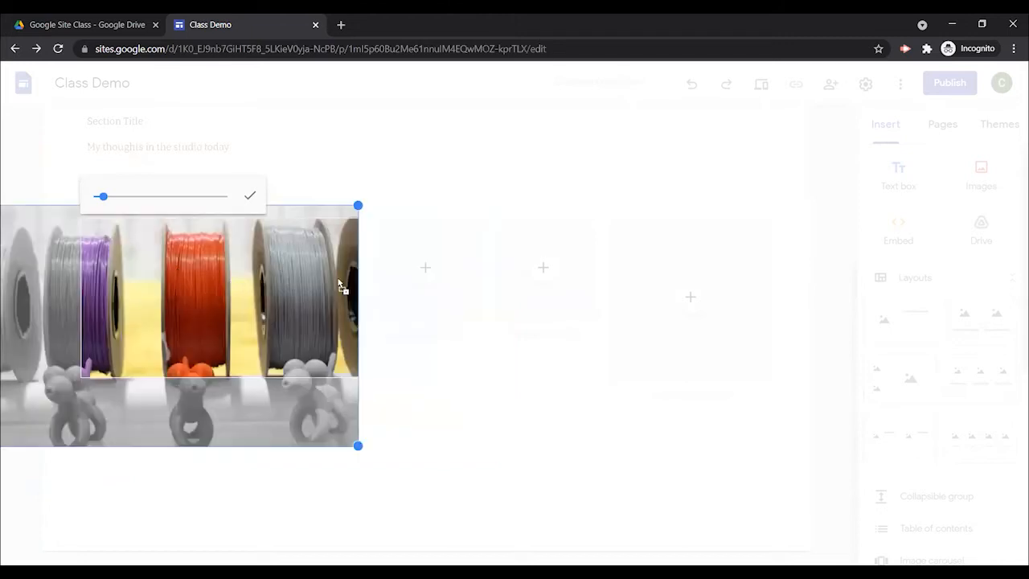
left_click_drag(339, 279, 324, 295)
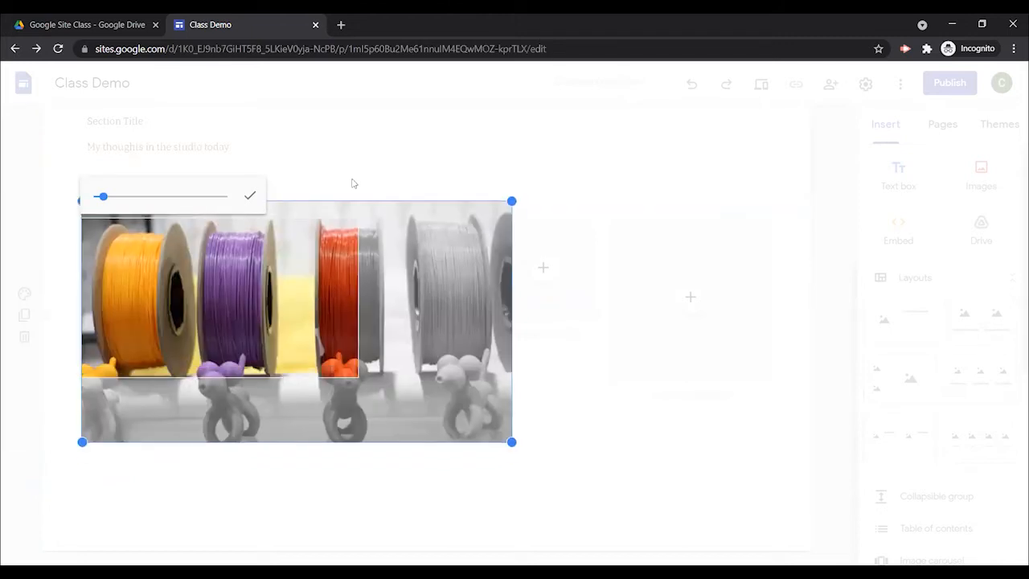
mouse_move(104, 201)
left_mouse_down()
mouse_move(119, 198)
mouse_move(107, 198)
left_mouse_up()
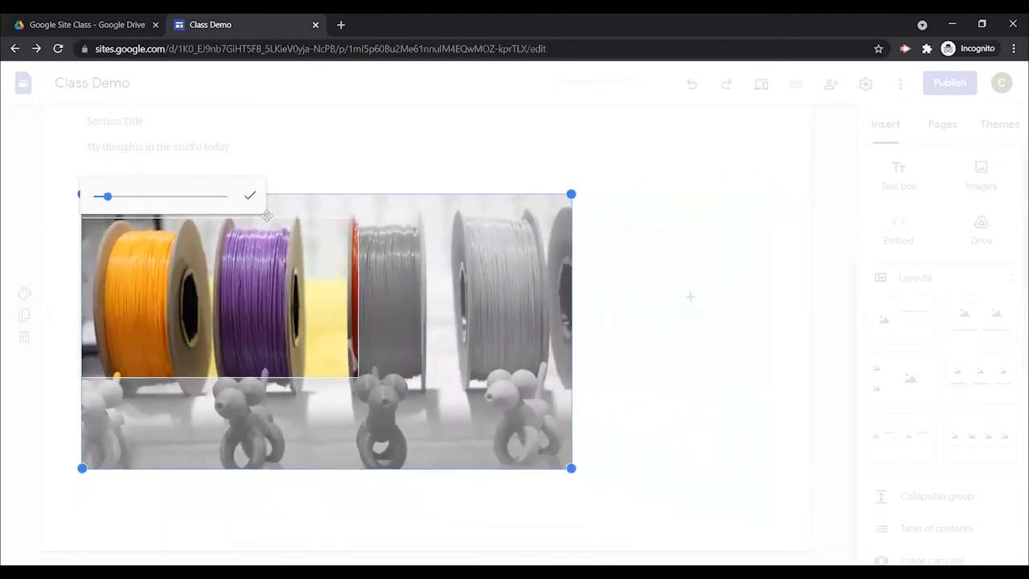
left_click_drag(302, 286, 173, 285)
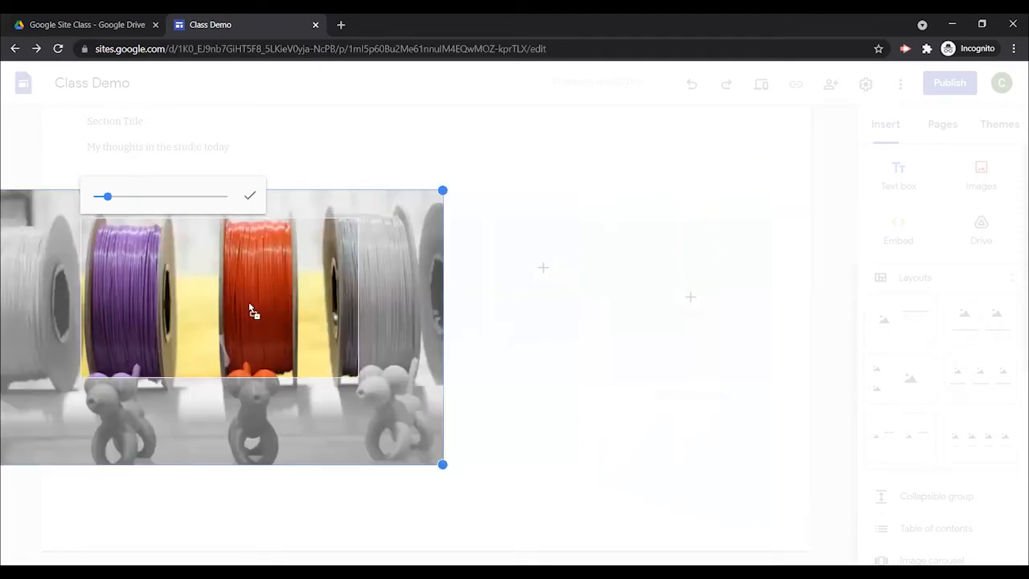
left_click_drag(344, 315, 302, 322)
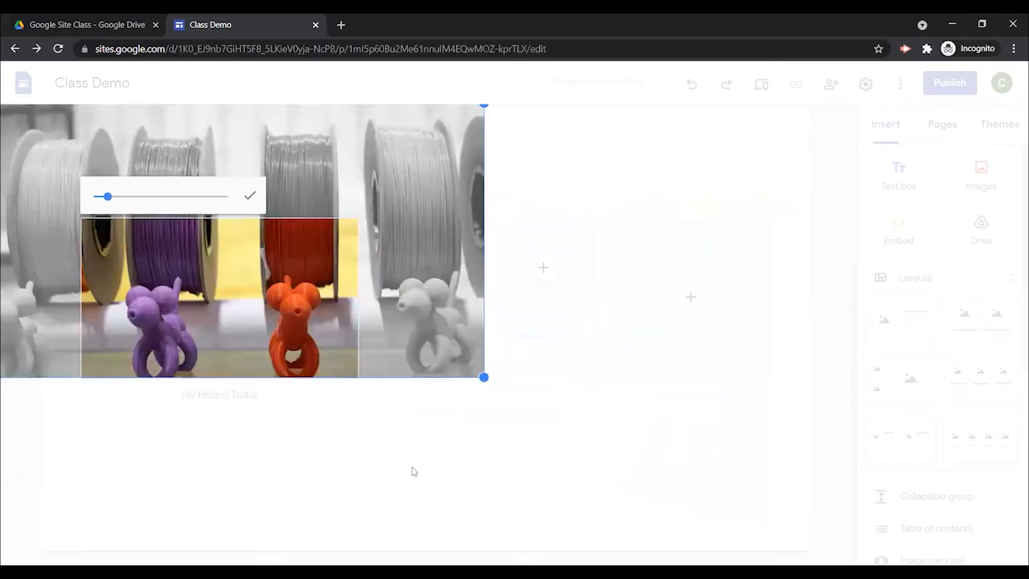
left_click(414, 467)
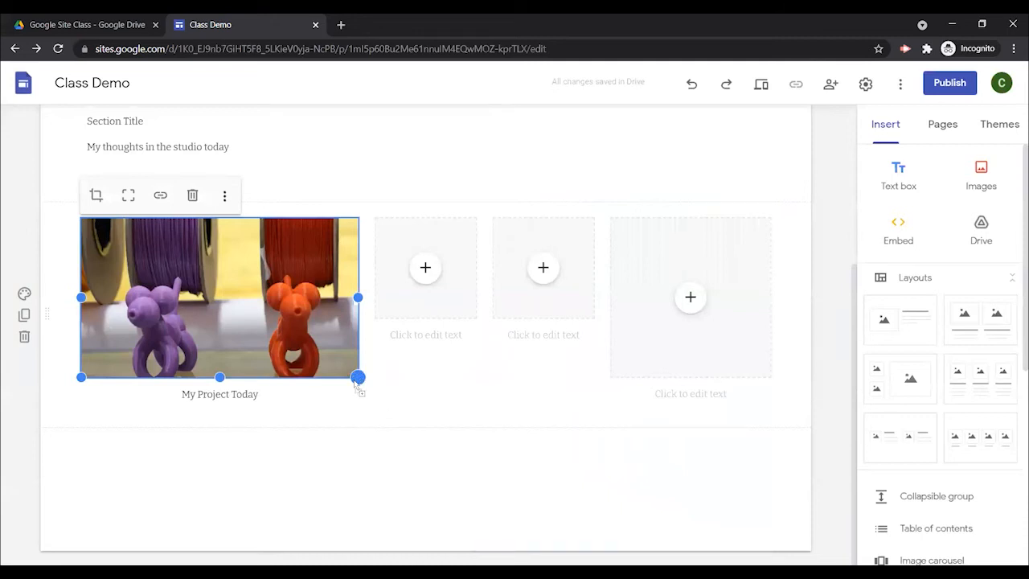
Step: Resize the cropped balloon-dog image to be narrower and slightly taller
left_click_drag(357, 378, 299, 378)
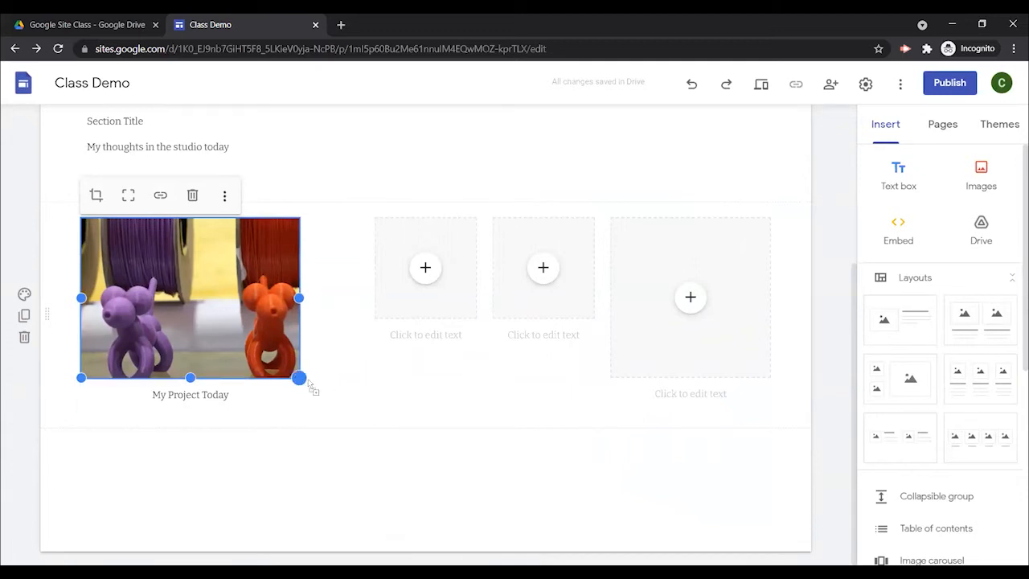
mouse_move(309, 383)
left_mouse_down()
mouse_move(353, 380)
mouse_move(266, 382)
mouse_move(296, 383)
mouse_move(296, 401)
mouse_move(310, 405)
mouse_move(299, 394)
left_mouse_up()
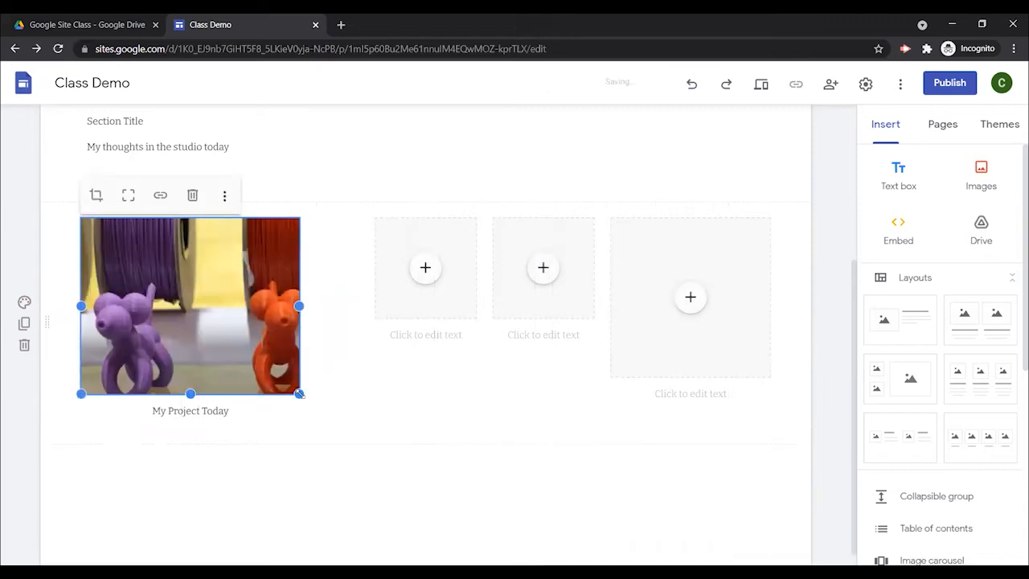
Step: Stack the third captioned placeholder beneath the second one
left_click_drag(413, 305, 288, 328)
left_click_drag(347, 314, 275, 343)
left_click_drag(345, 308, 316, 352)
left_click_drag(552, 305, 426, 379)
left_click(424, 372)
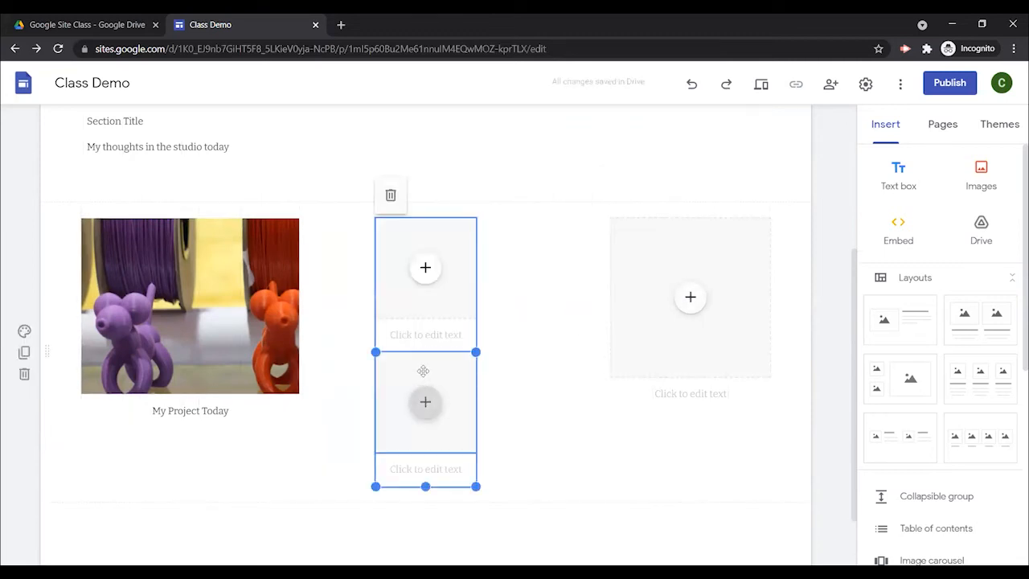
Step: Return the stacked placeholder to its own column and place its leftover empty caption beneath it
left_click_drag(424, 372, 552, 341)
left_click(419, 372)
left_click(421, 375)
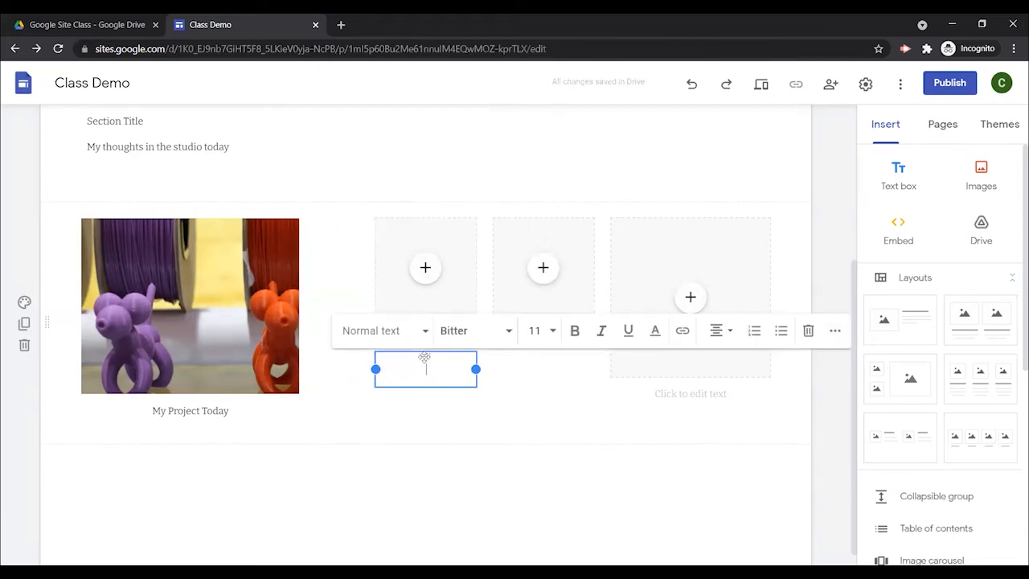
left_click_drag(425, 355, 488, 302)
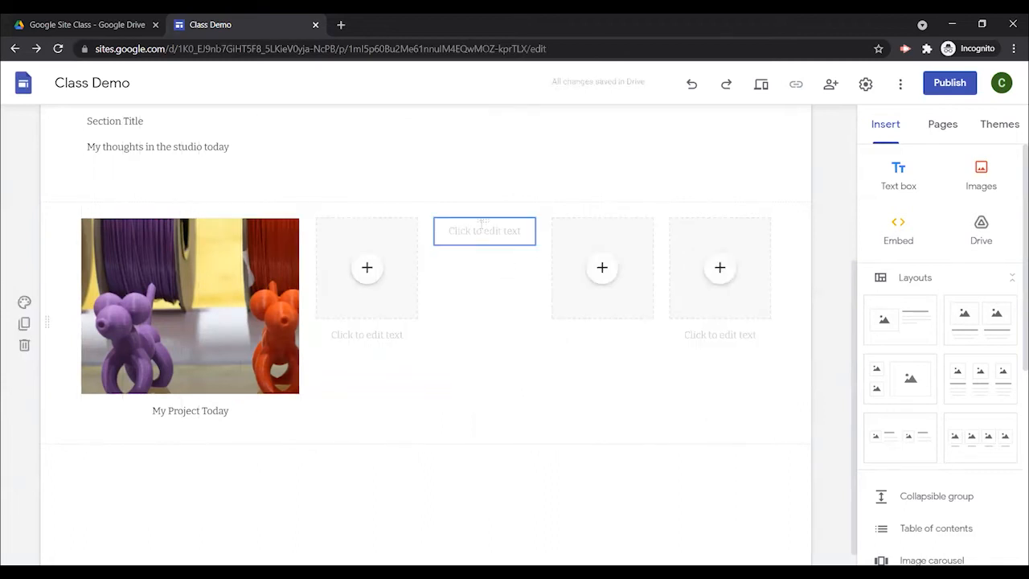
left_click_drag(480, 220, 581, 328)
left_click(461, 395)
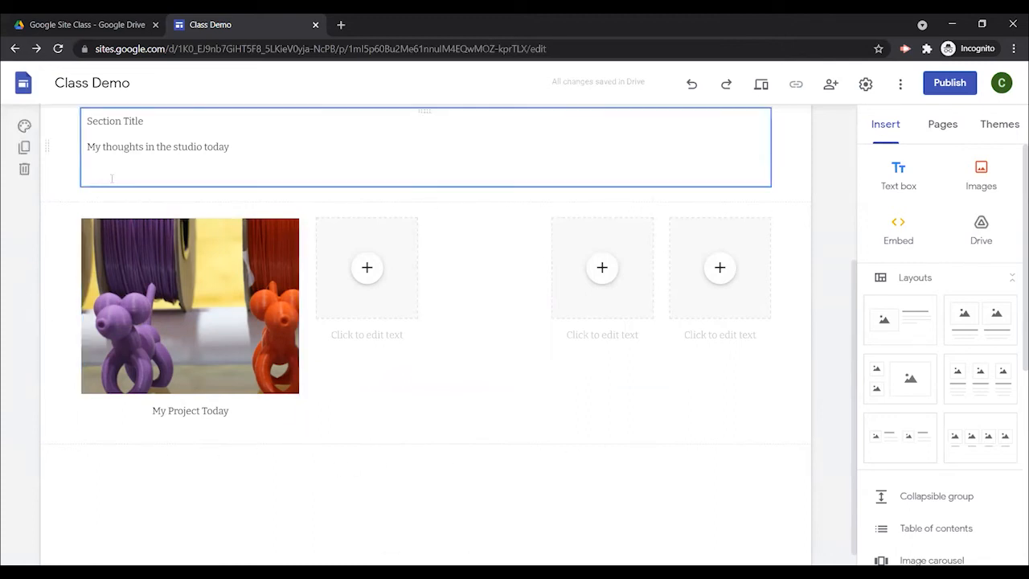
Step: Move the image section above the section-title text, directly below the Blog header
left_click_drag(47, 323, 43, 381)
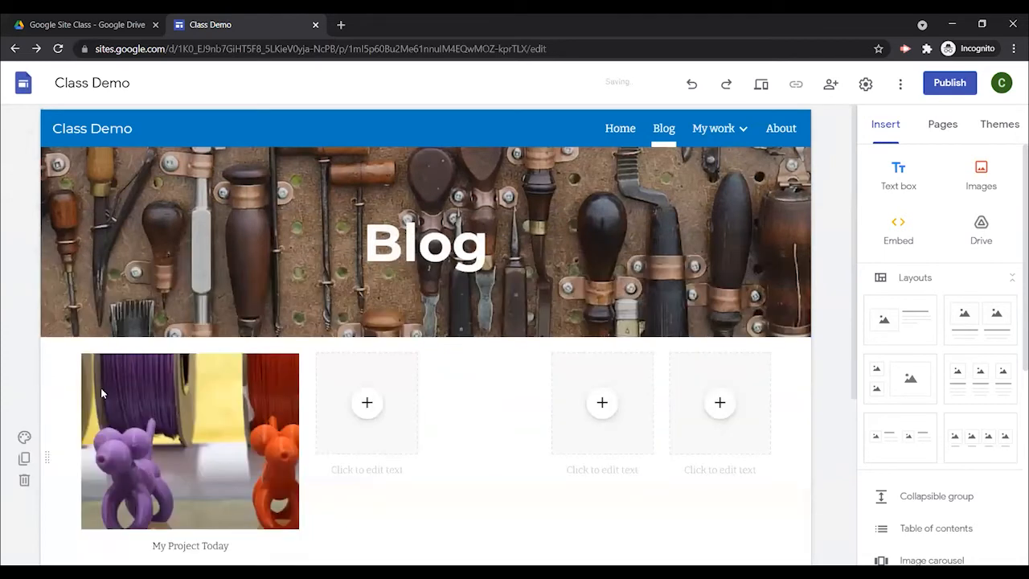
scroll(308, 421, "down", 2)
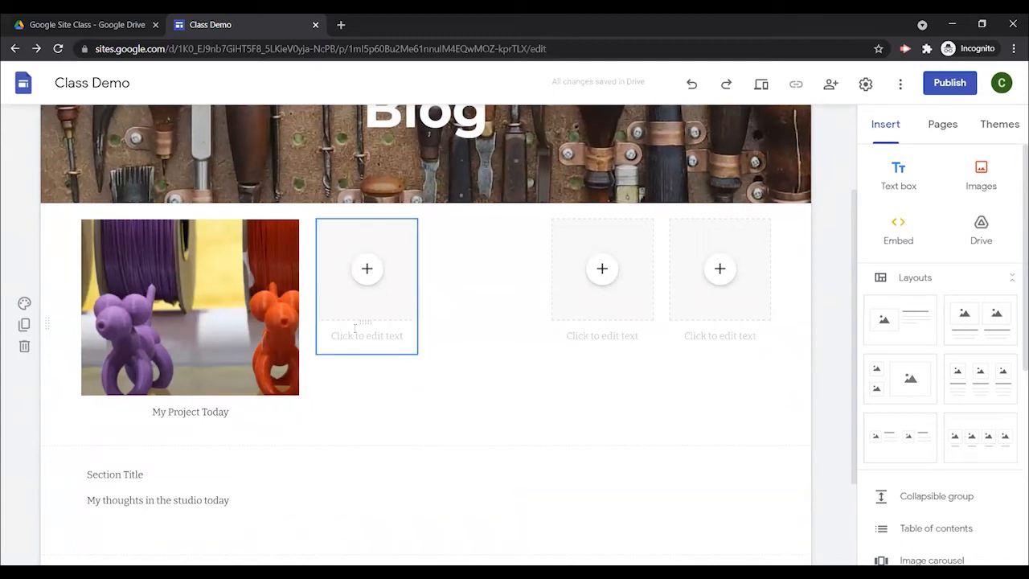
Step: Try shifting the second captioned placeholder one column away from the project image, and return it
left_click_drag(365, 323, 479, 335)
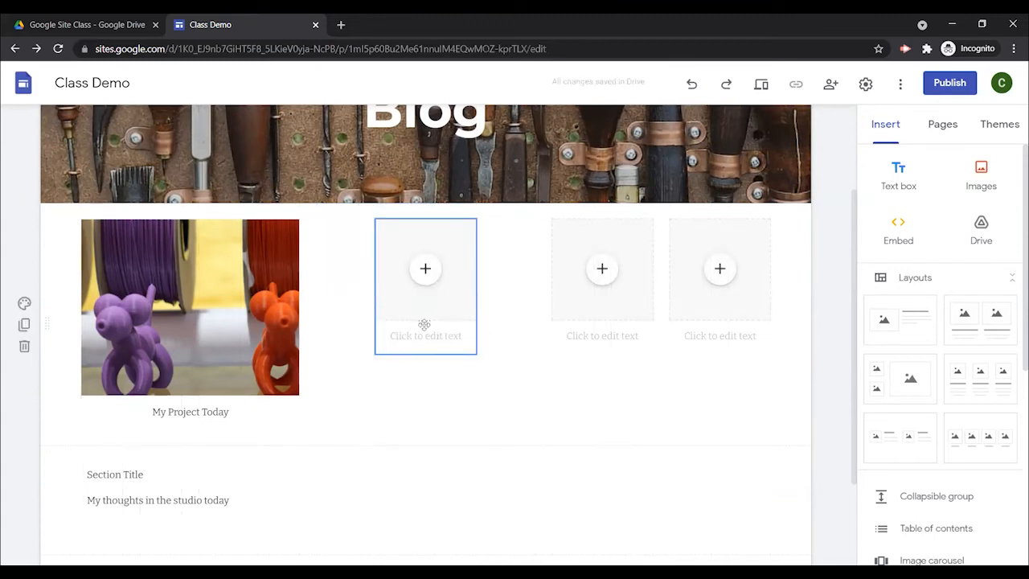
left_click_drag(424, 323, 375, 276)
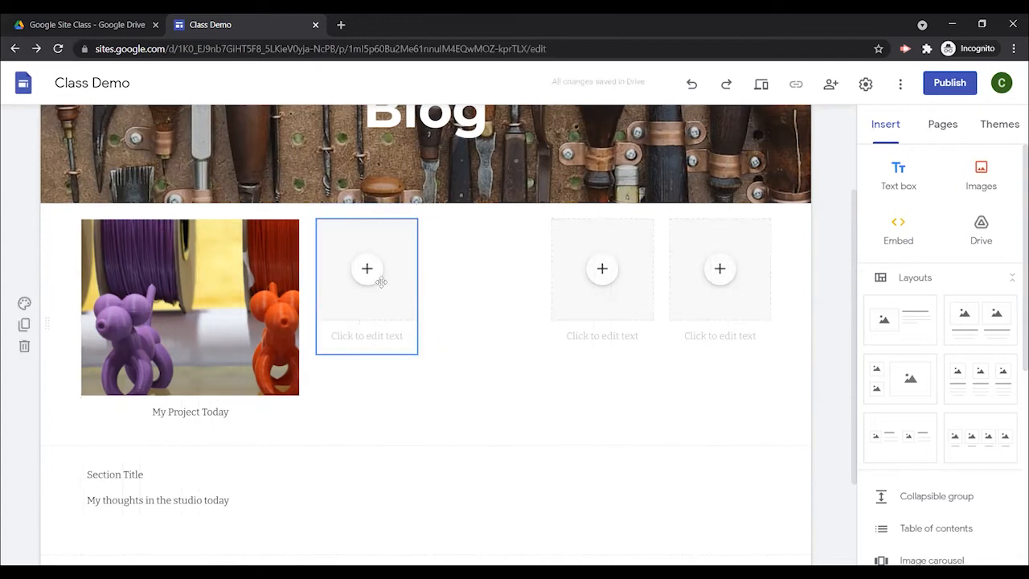
Step: Detach the empty caption from the second placeholder and place it beneath the "My Project Today" caption
left_click(365, 335)
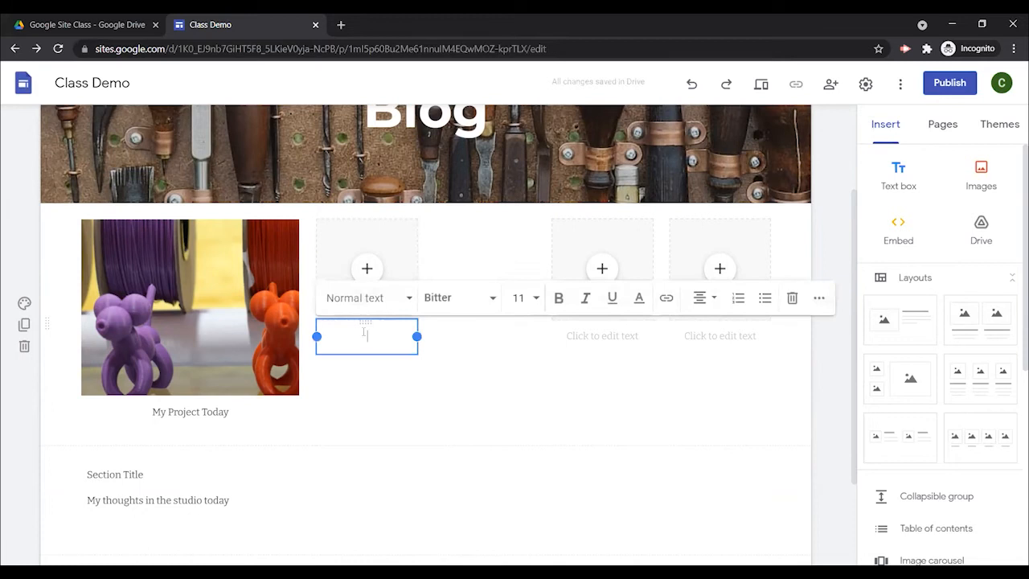
mouse_move(365, 322)
left_mouse_down()
mouse_move(364, 351)
mouse_move(312, 420)
mouse_move(358, 329)
left_mouse_up()
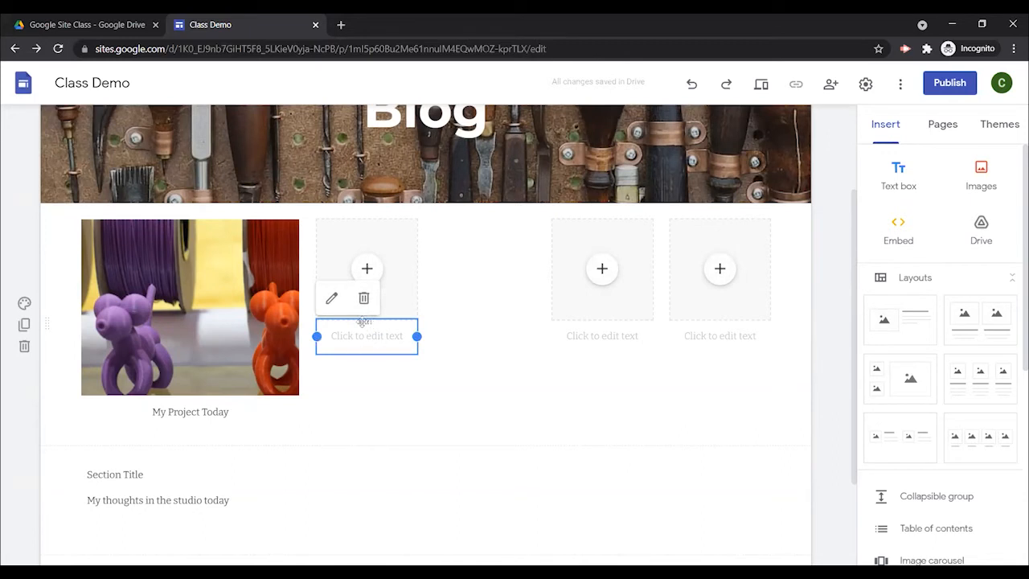
left_click_drag(363, 343, 211, 448)
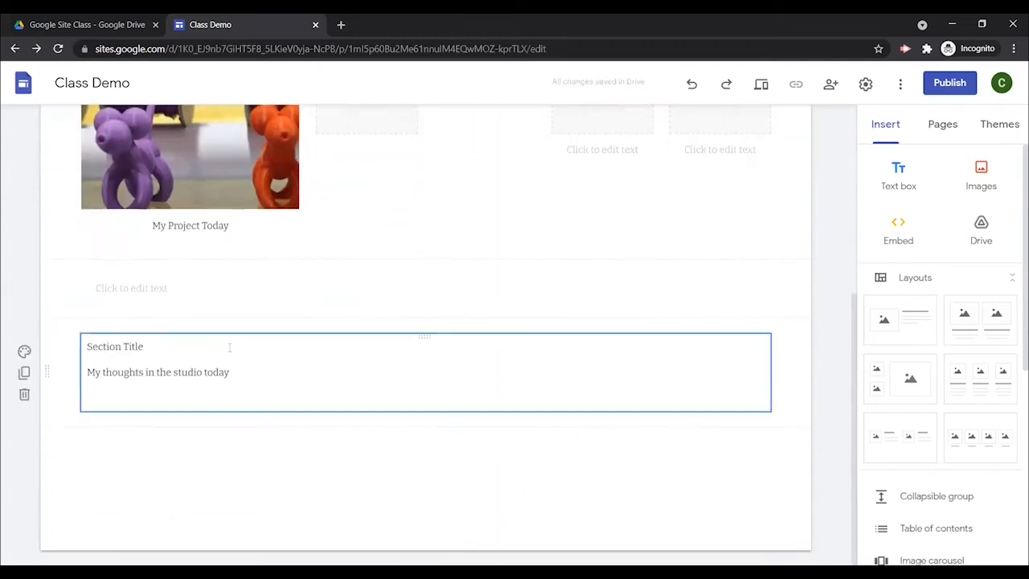
left_click_drag(129, 277, 243, 253)
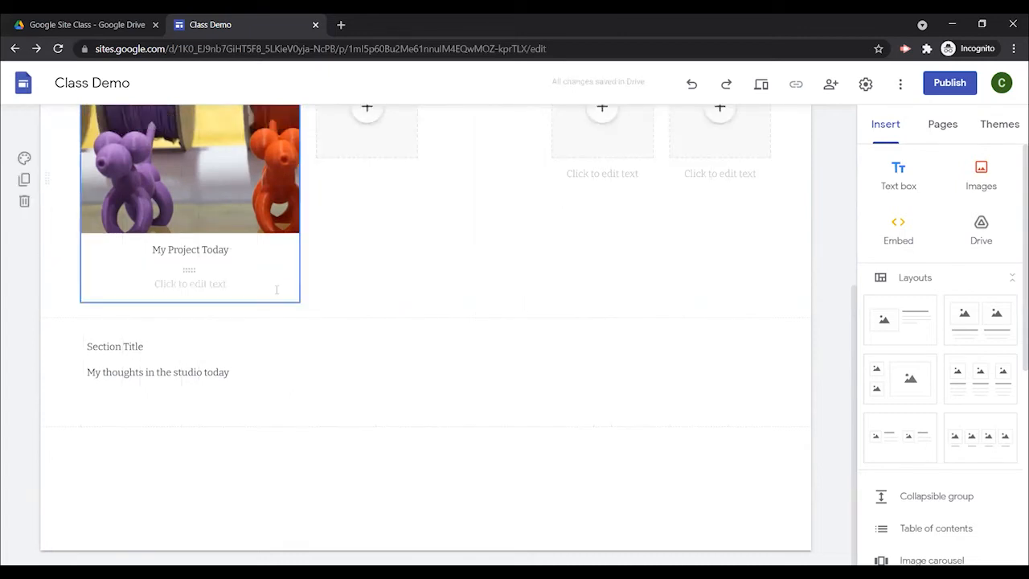
Step: Move the empty caption from below "My Project Today" back beneath the second placeholder
scroll(276, 290, "up", 3)
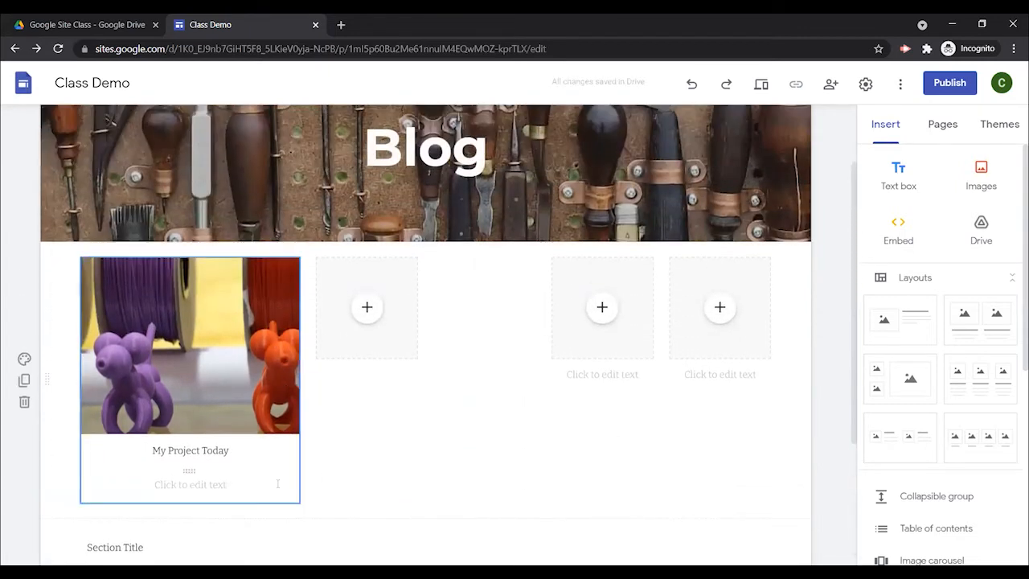
left_click(190, 484)
left_click_drag(186, 471, 349, 370)
Step: Move the "My Project Today" caption above the balloon-dog image in the same column
scroll(349, 370, "up", 2)
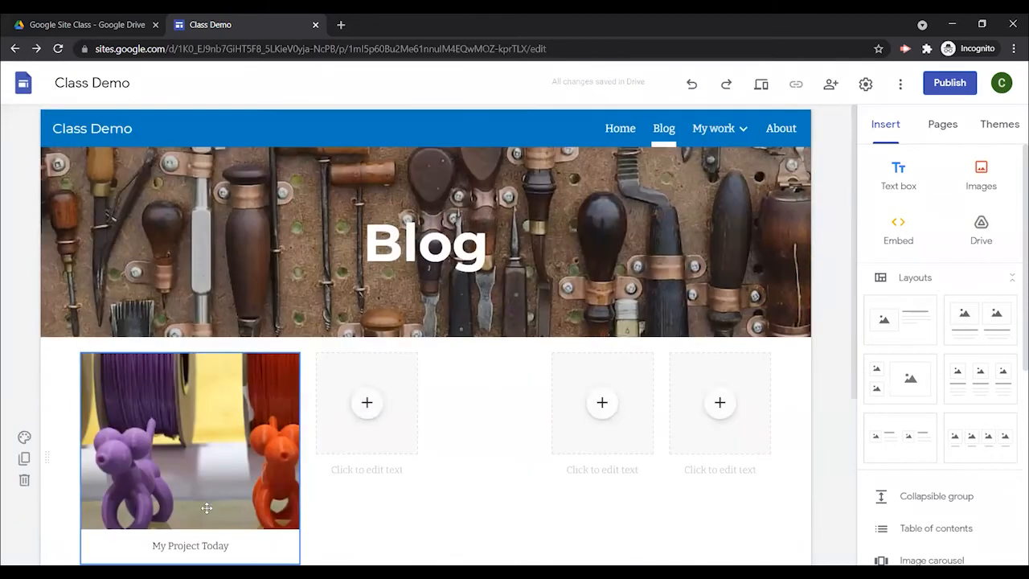
left_click(183, 545)
left_click_drag(188, 532, 165, 312)
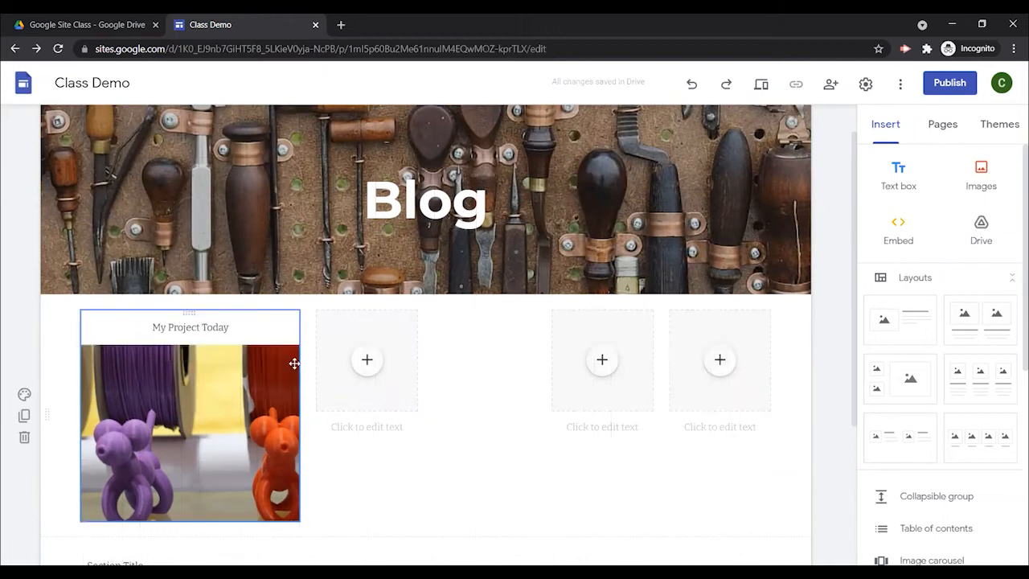
scroll(413, 469, "down", 1)
left_click_drag(198, 360, 190, 257)
left_click(188, 249)
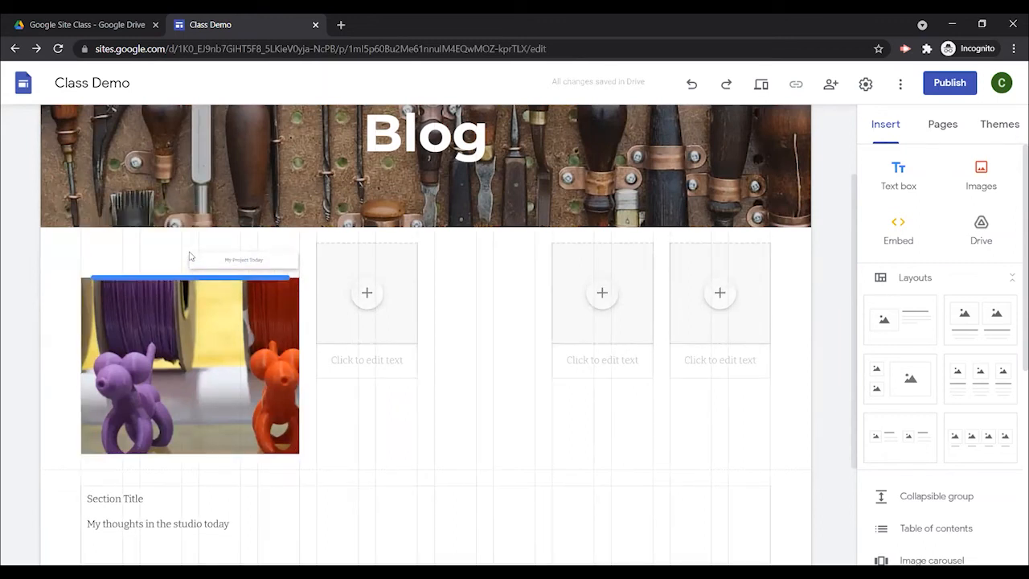
left_click_drag(191, 256, 186, 258)
Step: Enlarge the captioned placeholder beside the balloon-dog image, making it both wider and taller
left_click_drag(202, 344, 120, 338)
left_click_drag(342, 325, 414, 358)
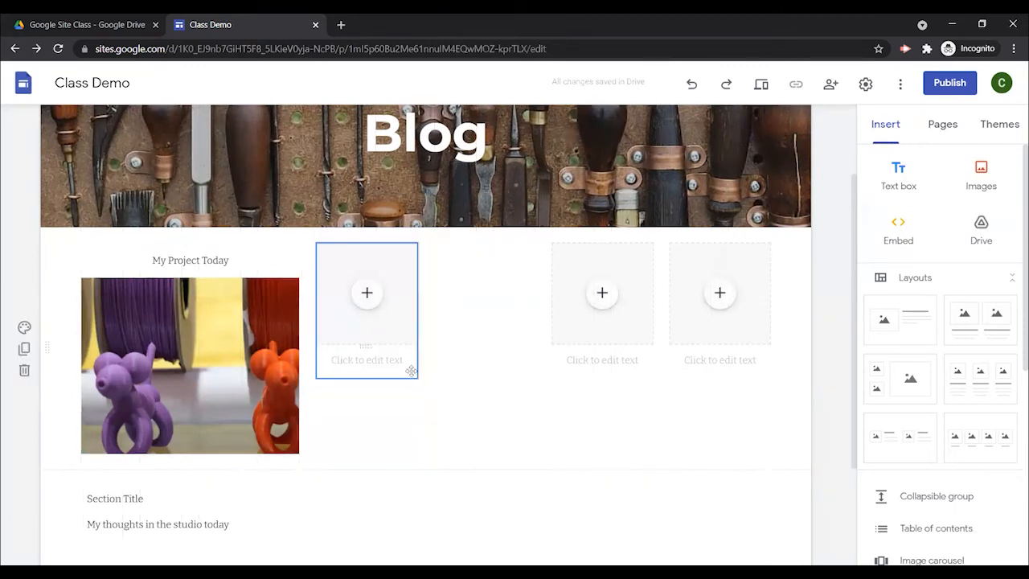
left_click(412, 368)
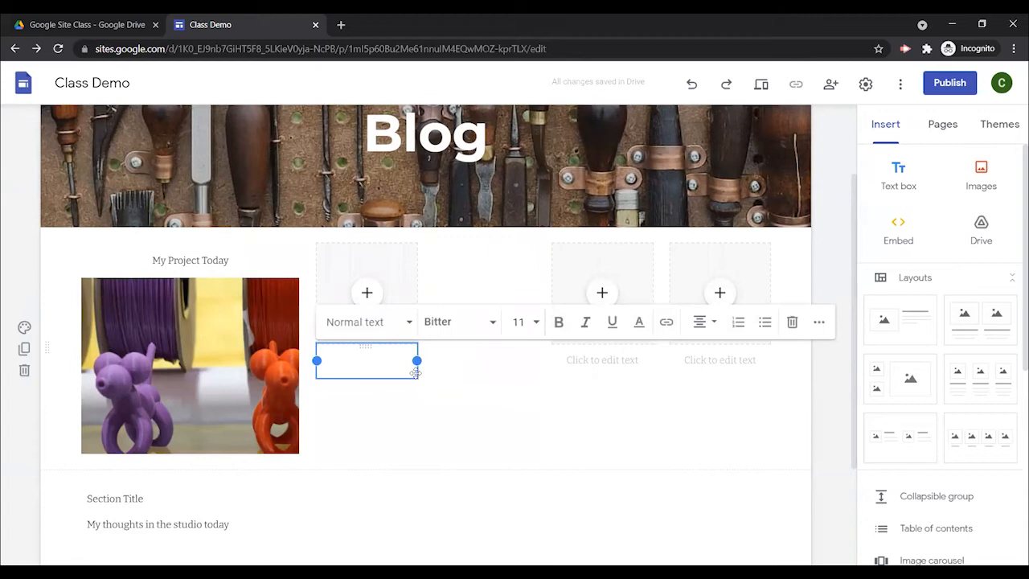
left_click(396, 287)
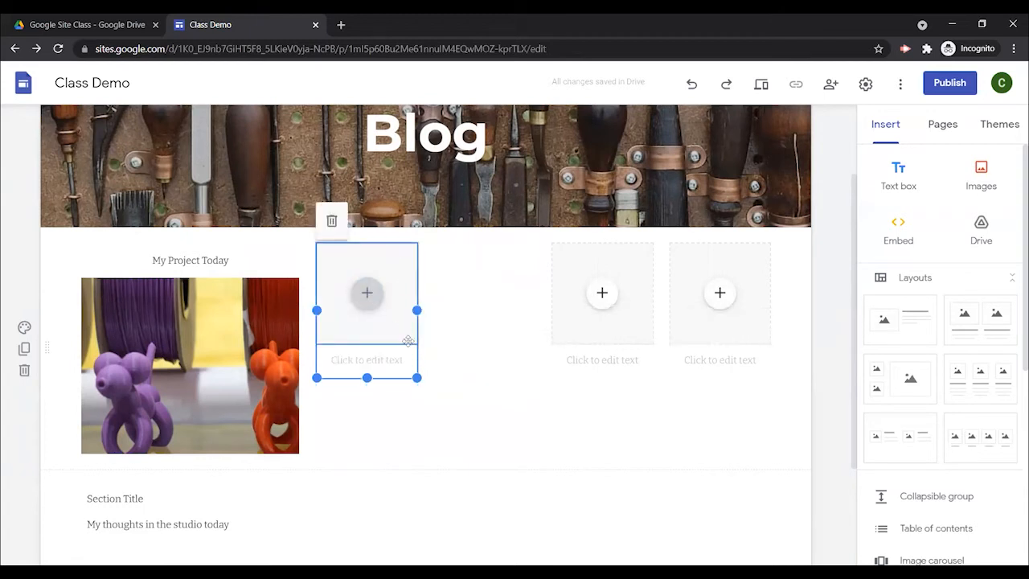
left_click_drag(454, 458, 440, 402)
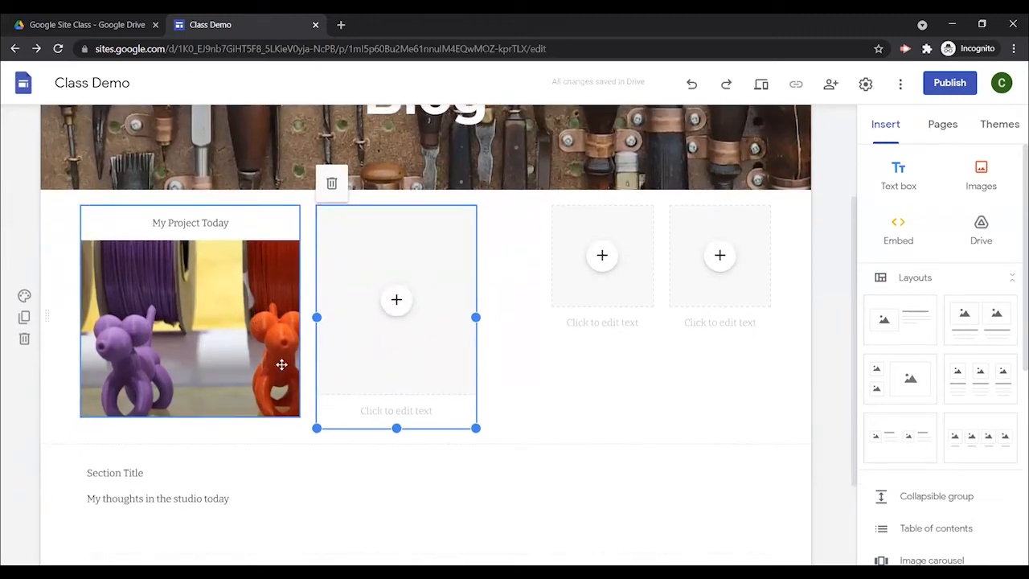
left_click(354, 414)
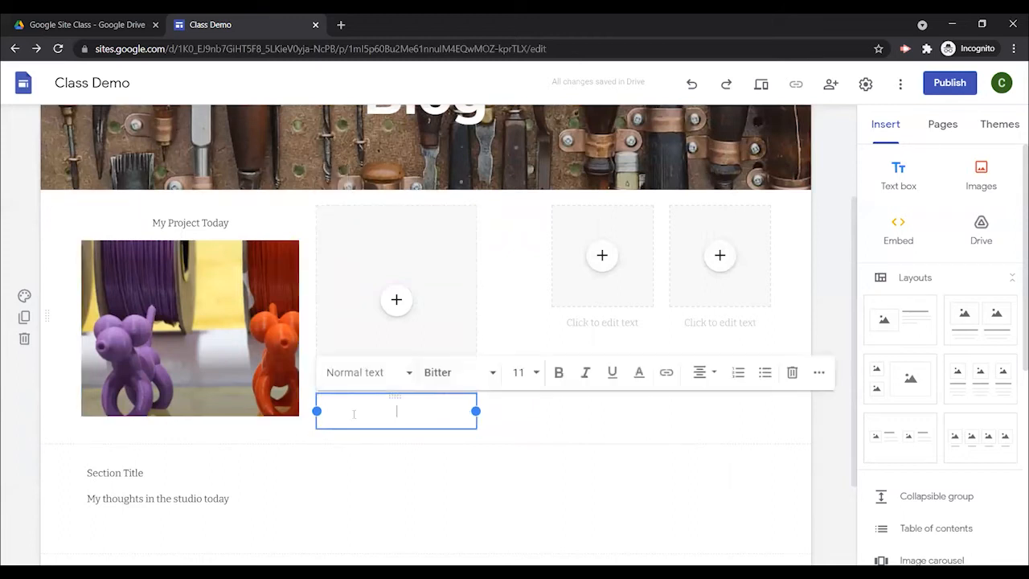
left_click(528, 471)
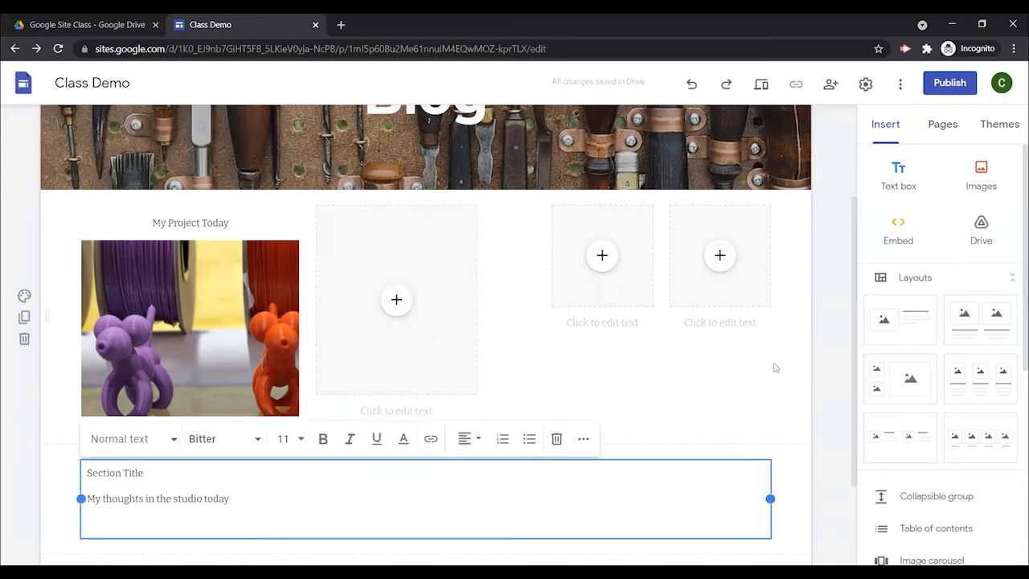
Step: Preview the Blog page at phone size and review its layout down to the "Section Title" text
left_click(761, 83)
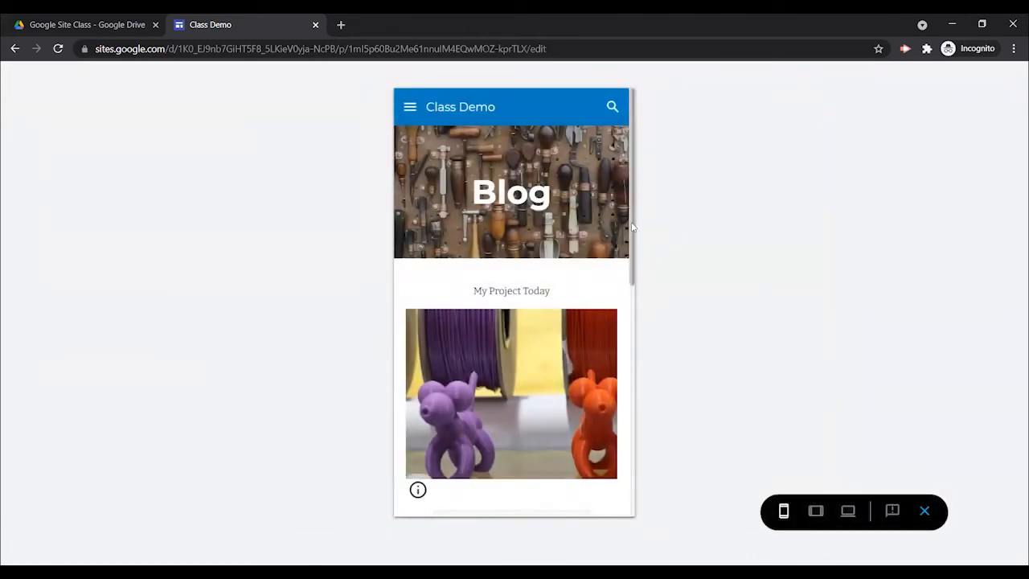
scroll(628, 235, "down", 3)
scroll(619, 322, "down", 2)
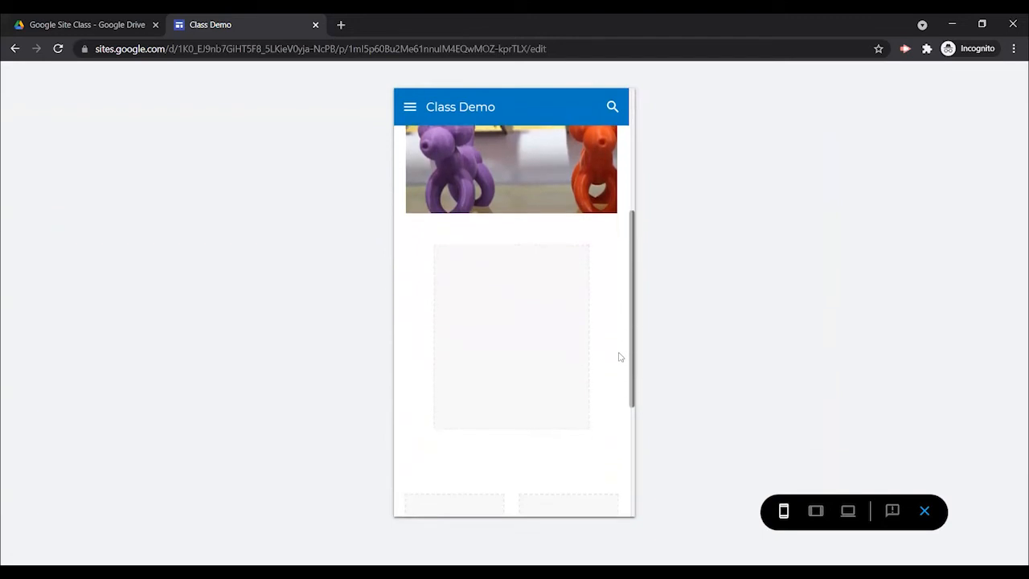
scroll(623, 410, "down", 3)
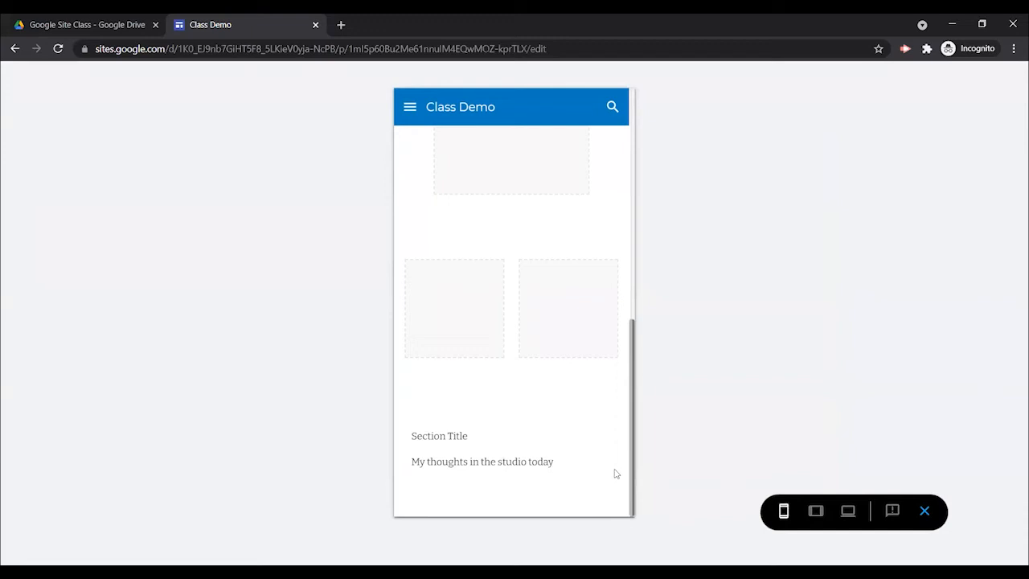
Step: Preview the Blog page at tablet and large-screen sizes, review the layout, and close the preview
left_click(816, 511)
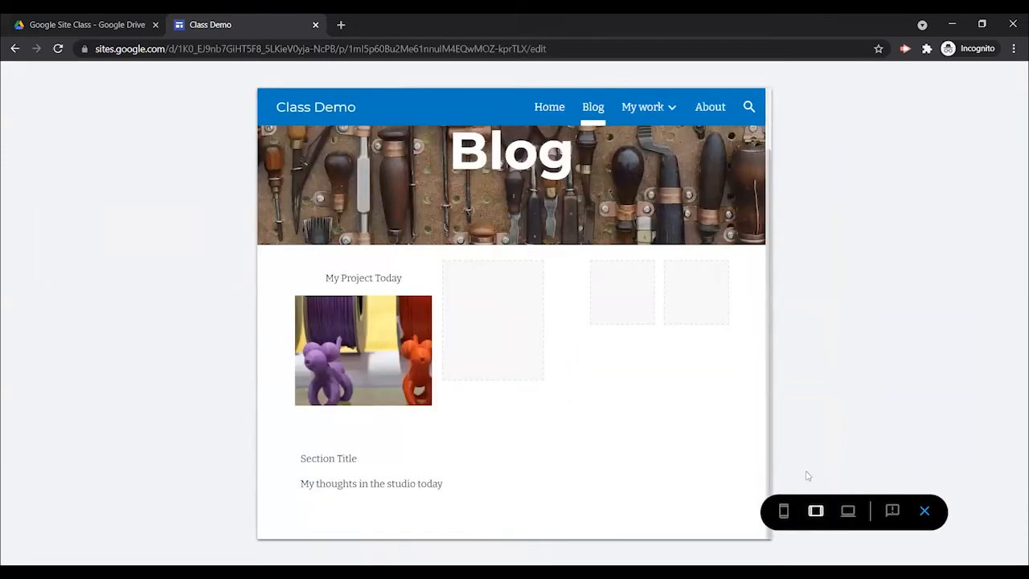
left_click(848, 512)
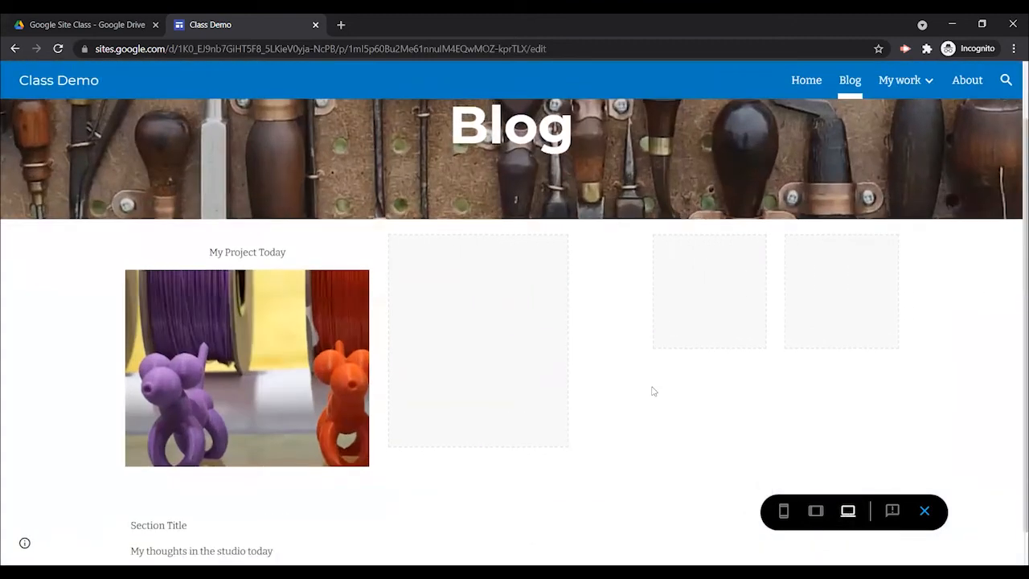
scroll(653, 391, "up", 1)
scroll(653, 391, "down", 2)
scroll(652, 391, "up", 2)
scroll(652, 391, "down", 2)
scroll(654, 386, "up", 2)
scroll(655, 383, "down", 2)
scroll(655, 384, "up", 2)
scroll(655, 383, "down", 2)
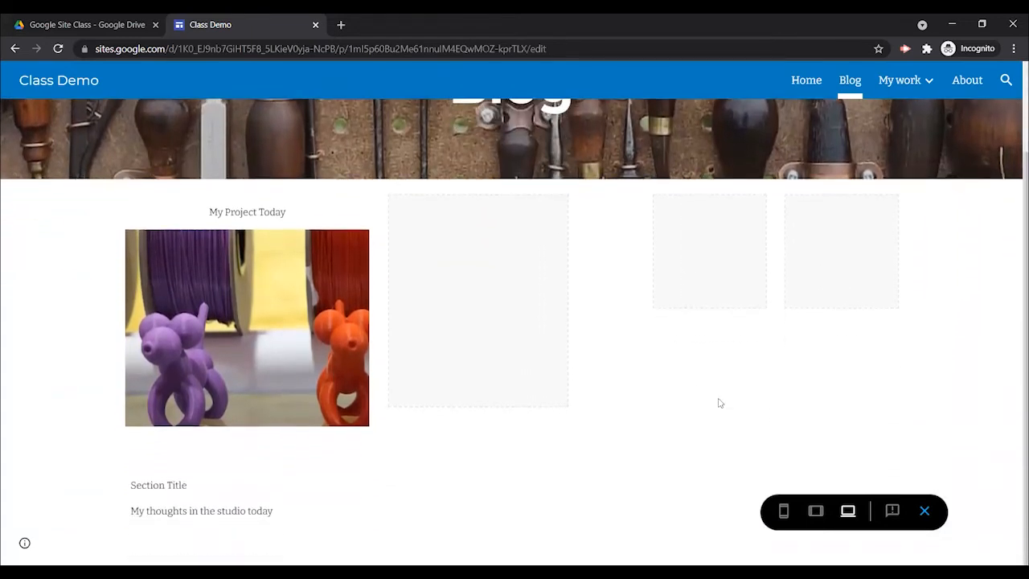
left_click(926, 510)
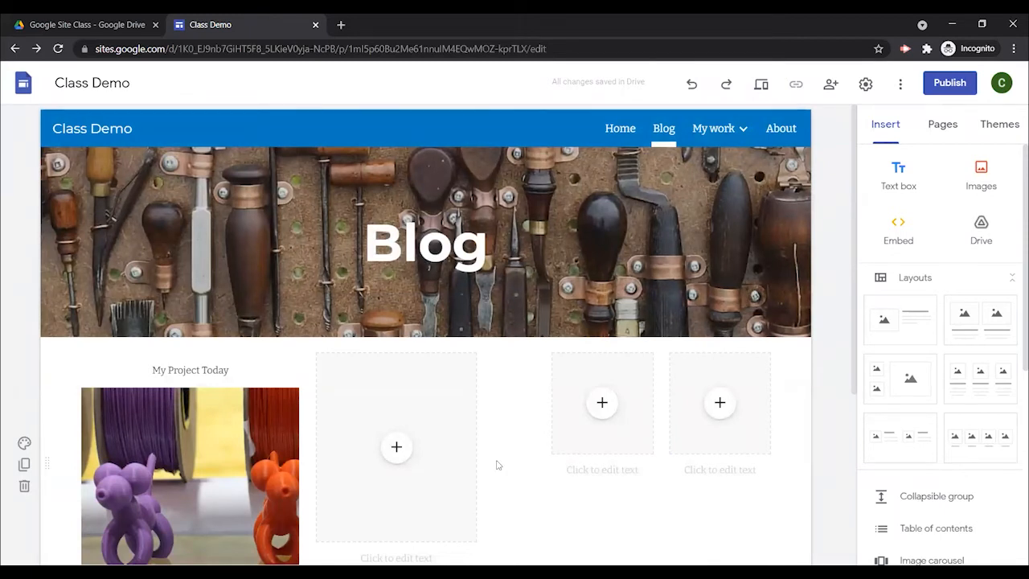
Step: Delete the three empty captioned placeholders beside the balloon-dog image
scroll(497, 463, "down", 2)
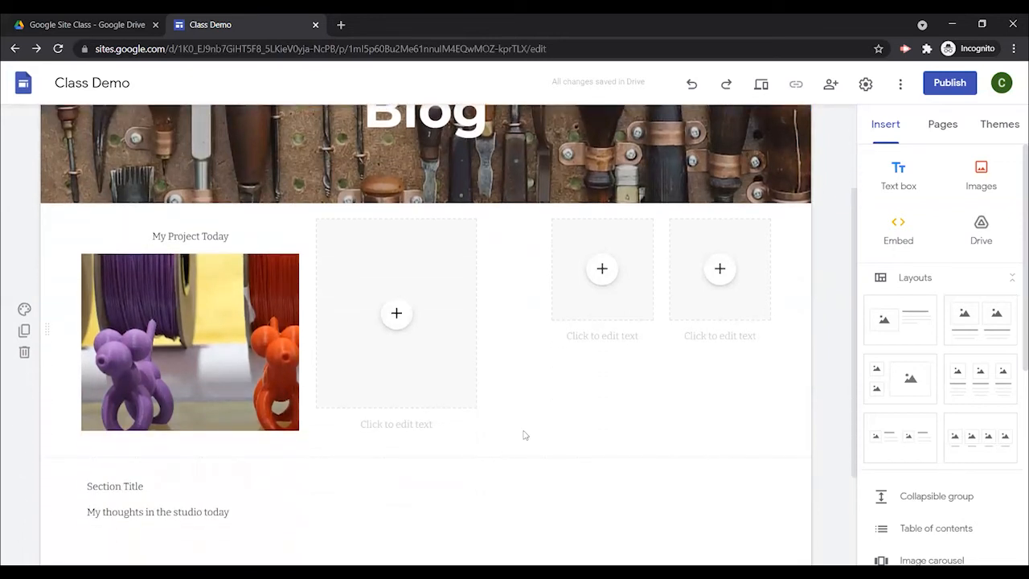
left_click(446, 370)
key("Delete")
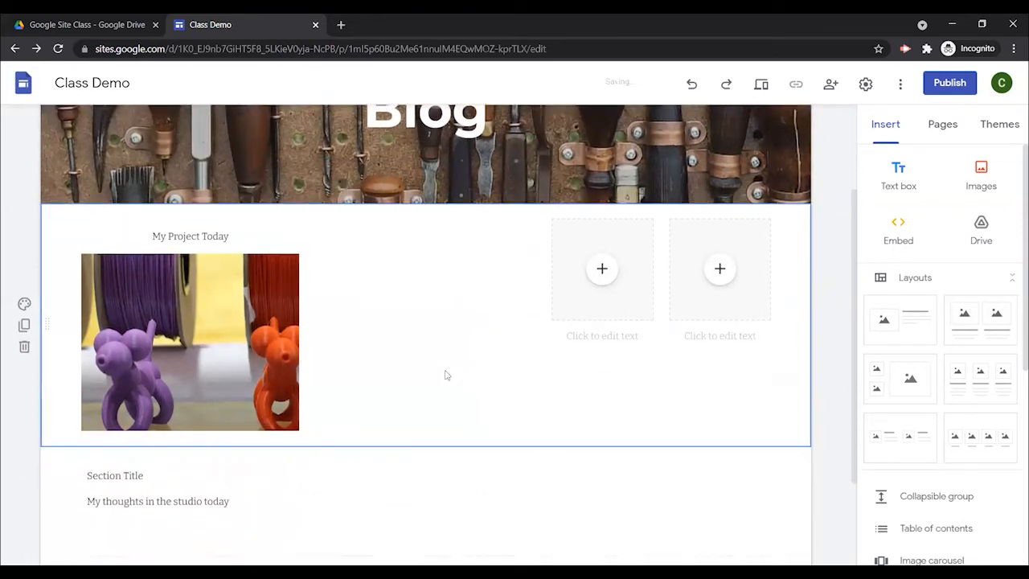
left_click(605, 320)
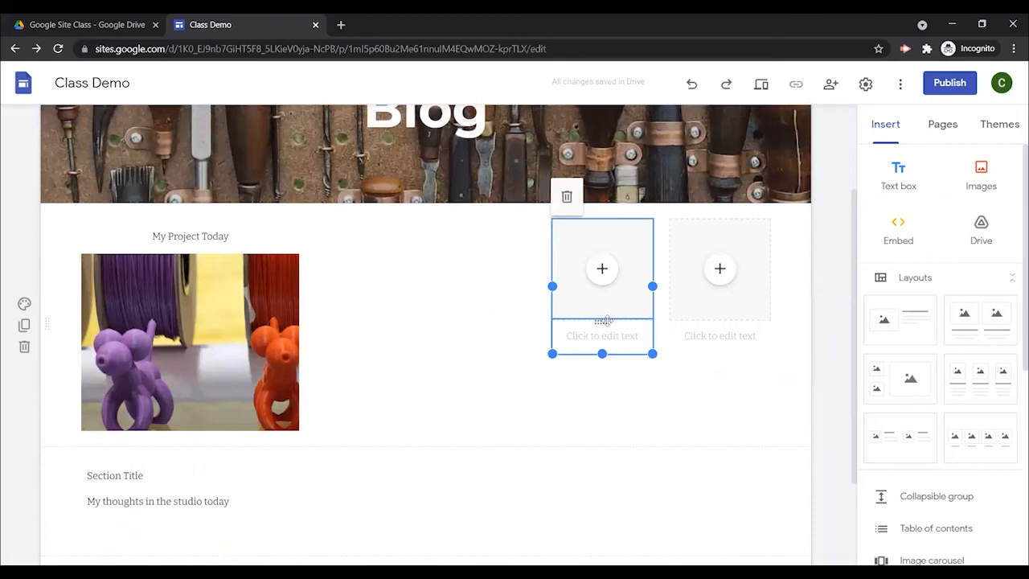
key("Delete")
left_click(681, 322)
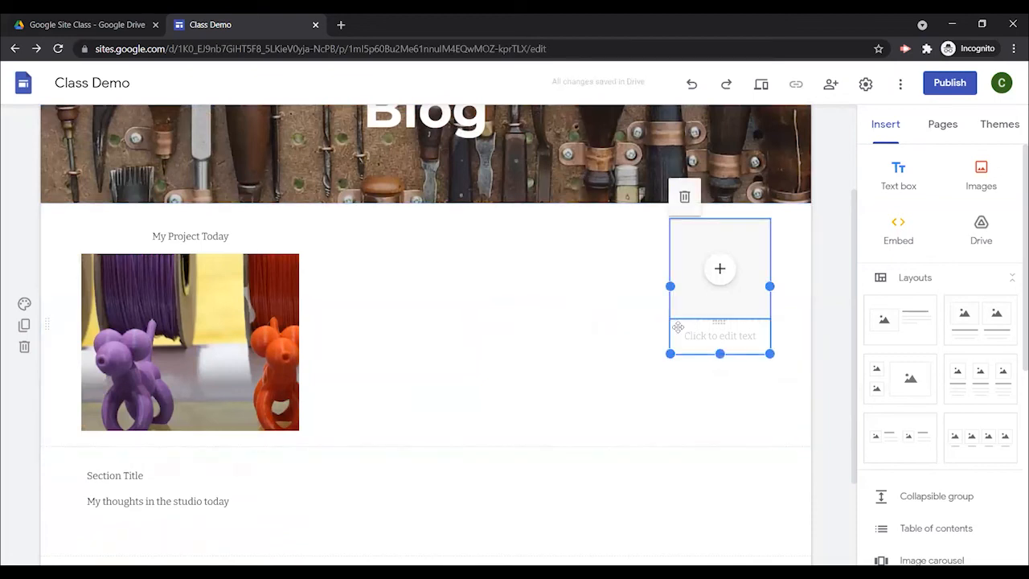
key("Delete")
Step: Move the "Section Title" text section directly beneath the Blog header, above the project image section
scroll(343, 446, "down", 2)
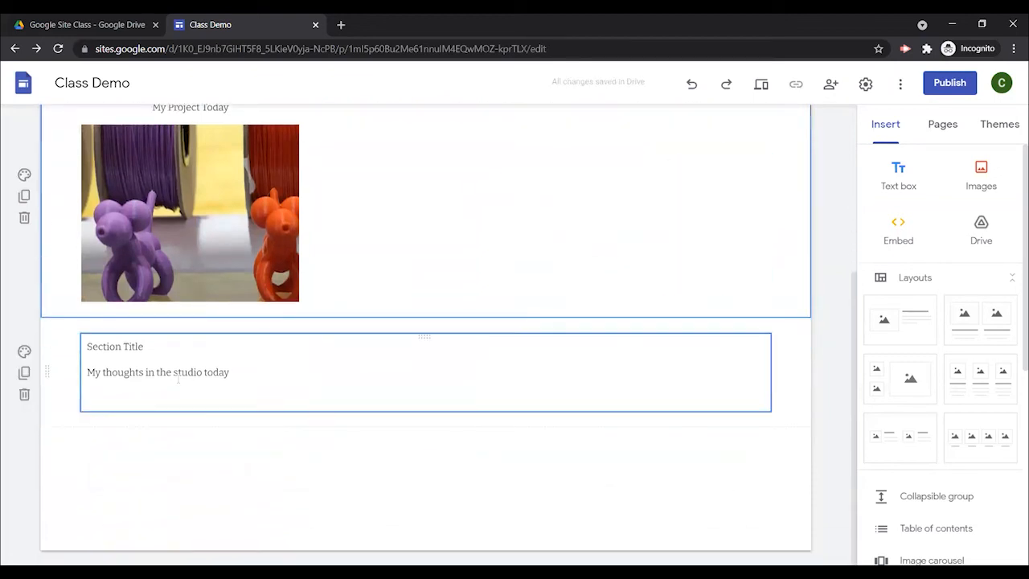
left_click(145, 371)
left_click_drag(46, 372, 42, 337)
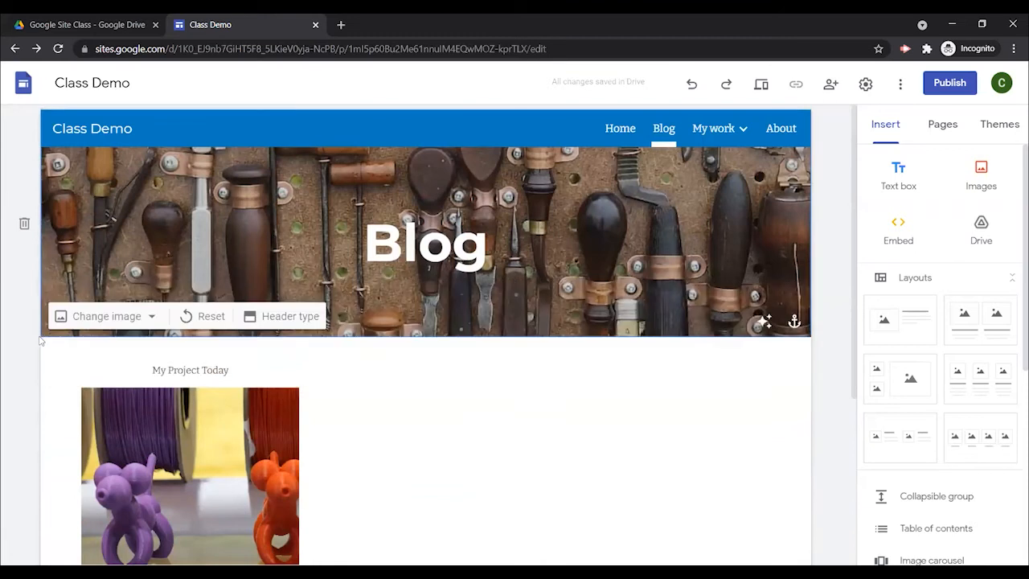
scroll(97, 388, "down", 2)
scroll(97, 384, "down", 1)
mouse_move(46, 371)
left_mouse_down()
mouse_move(56, 303)
mouse_move(29, 128)
mouse_move(47, 361)
left_mouse_up()
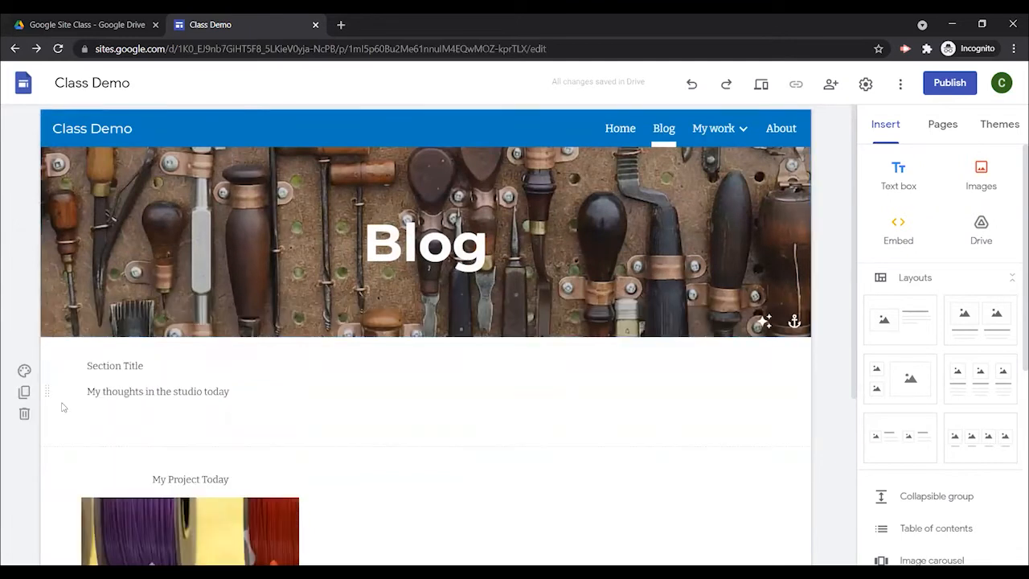
Step: Try section colors Style 2 and Style 3 on the "Section Title" section, and return it to Style 1
left_click(24, 370)
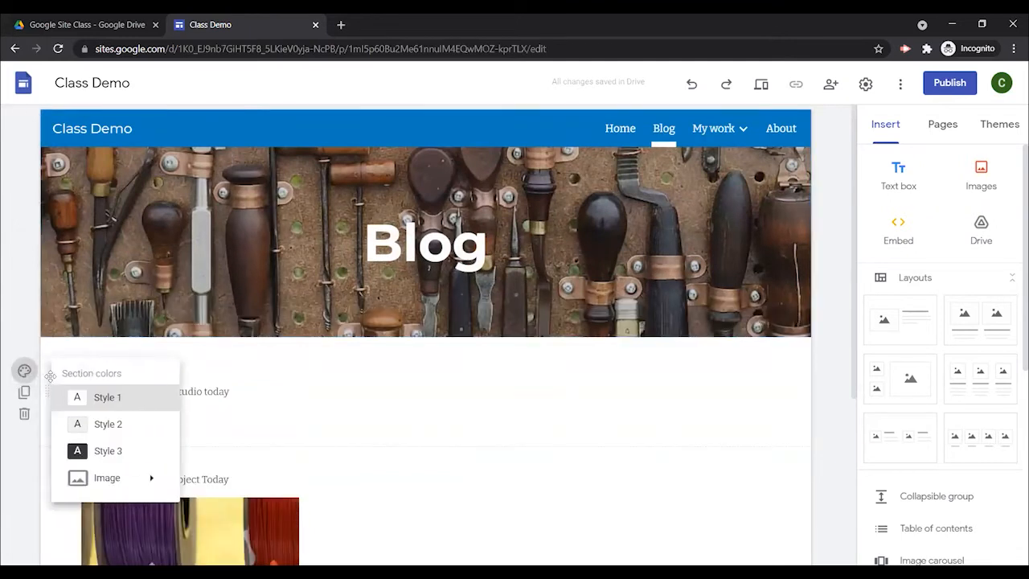
left_click(108, 428)
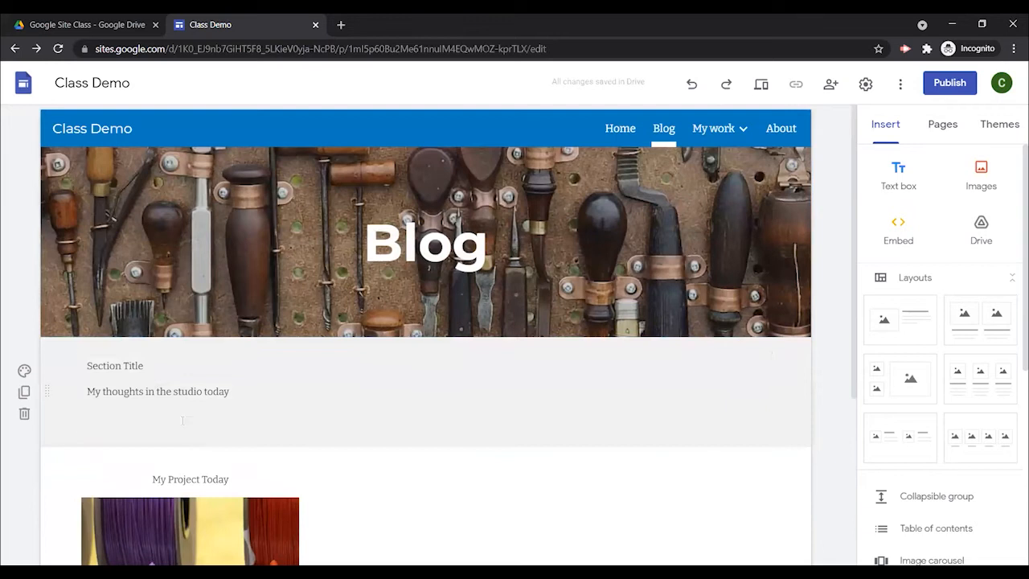
scroll(177, 414, "down", 3)
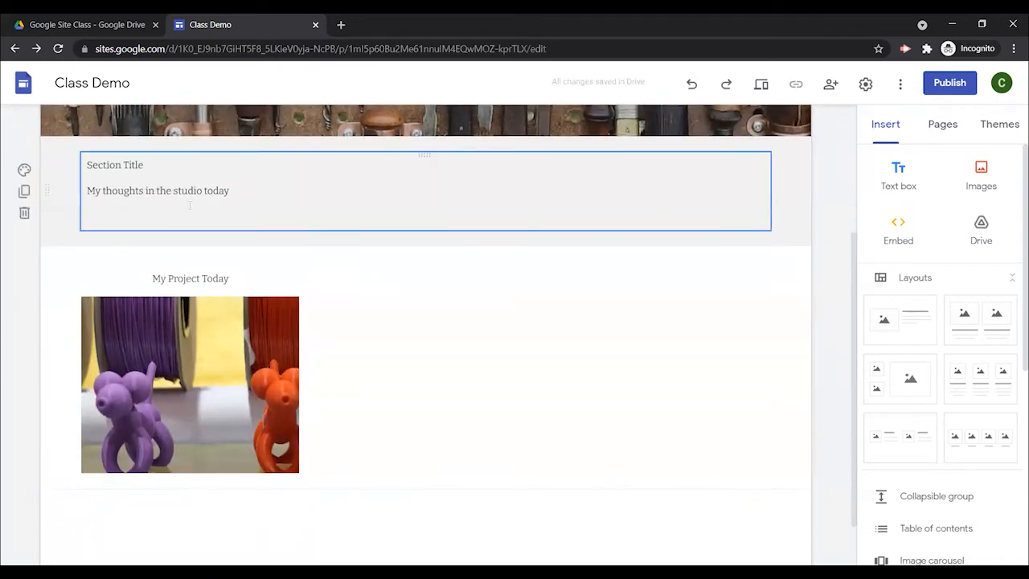
left_click(24, 170)
left_click(79, 250)
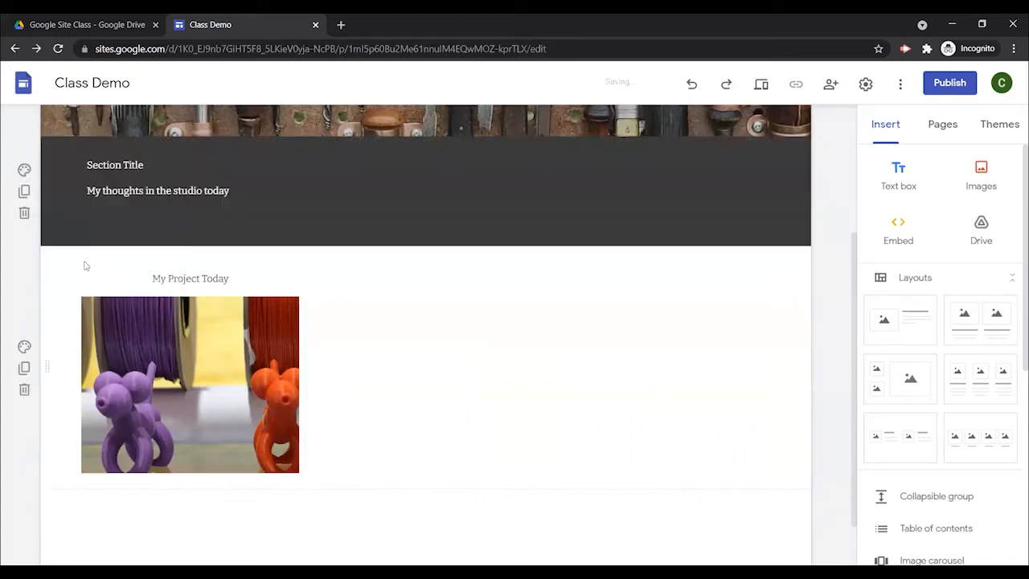
left_click(25, 172)
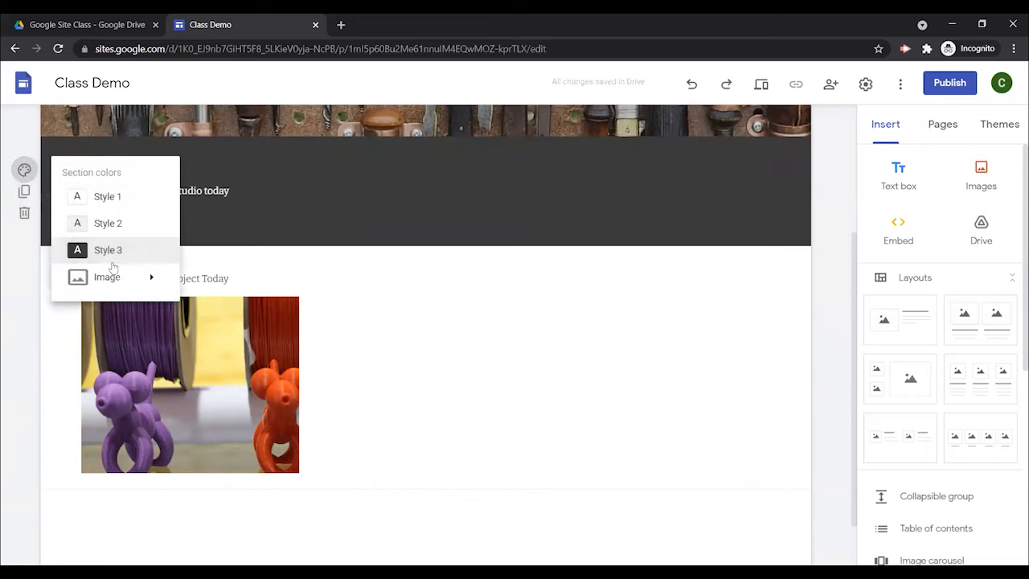
left_click(98, 196)
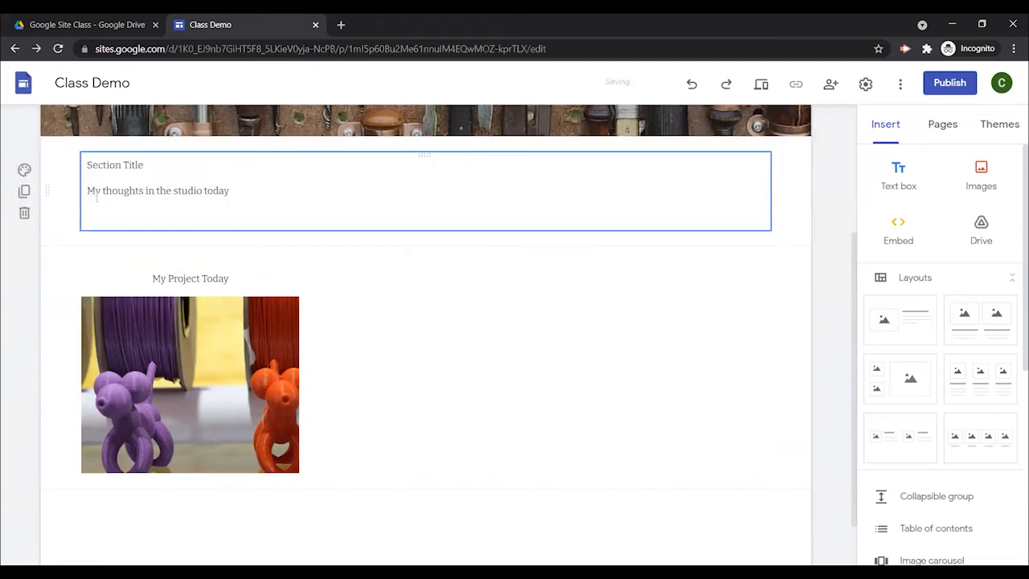
Step: Apply section color Style 3 to the "Section Title" section and check the image background options
left_click(24, 170)
left_click(82, 250)
left_click(194, 198)
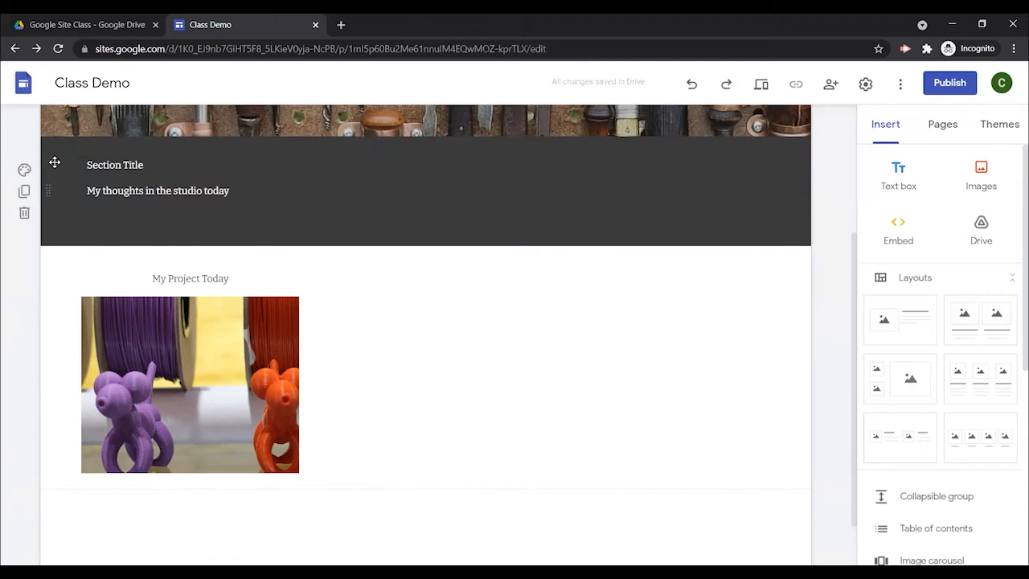
left_click(24, 170)
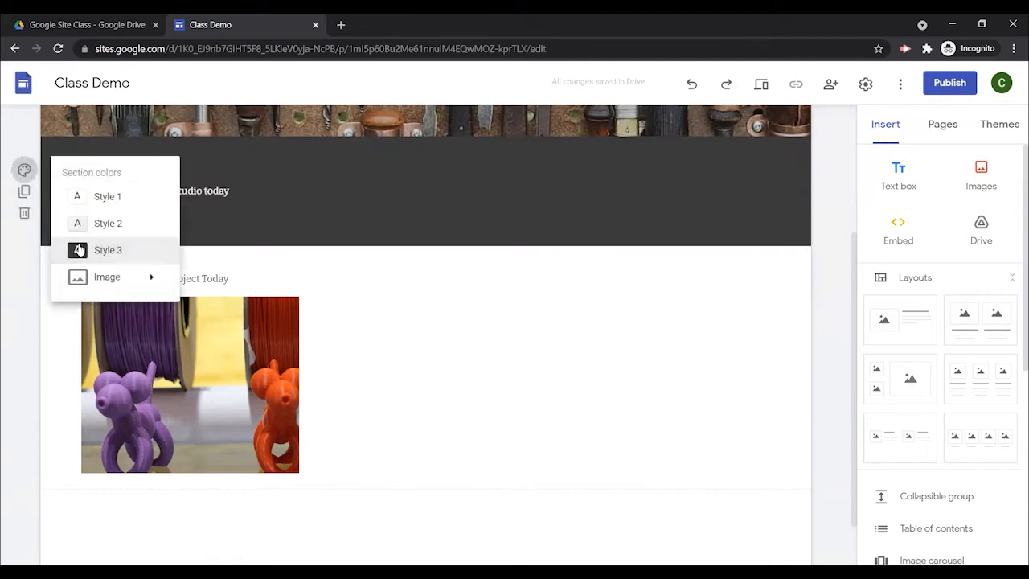
mouse_move(113, 279)
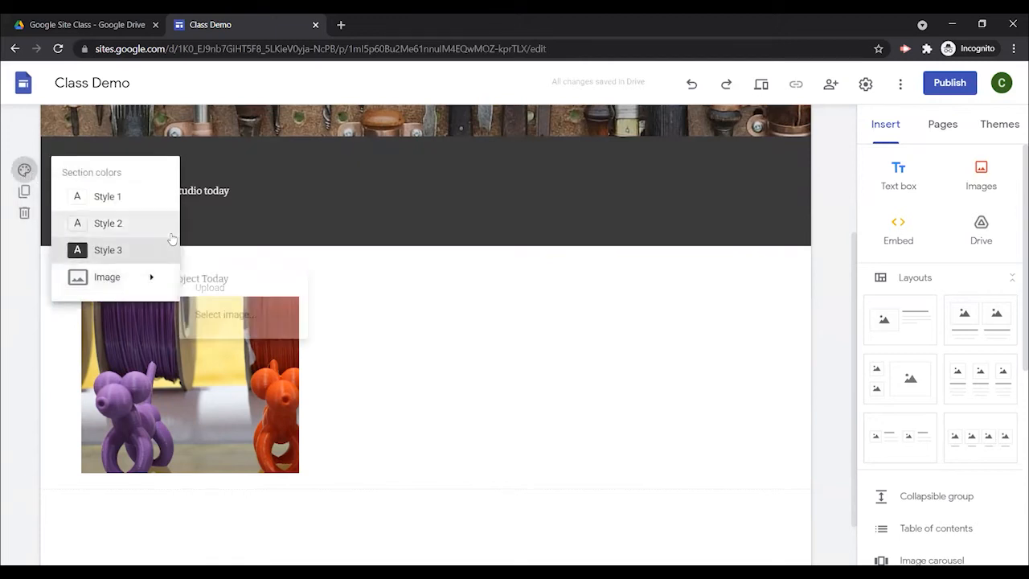
left_click(24, 170)
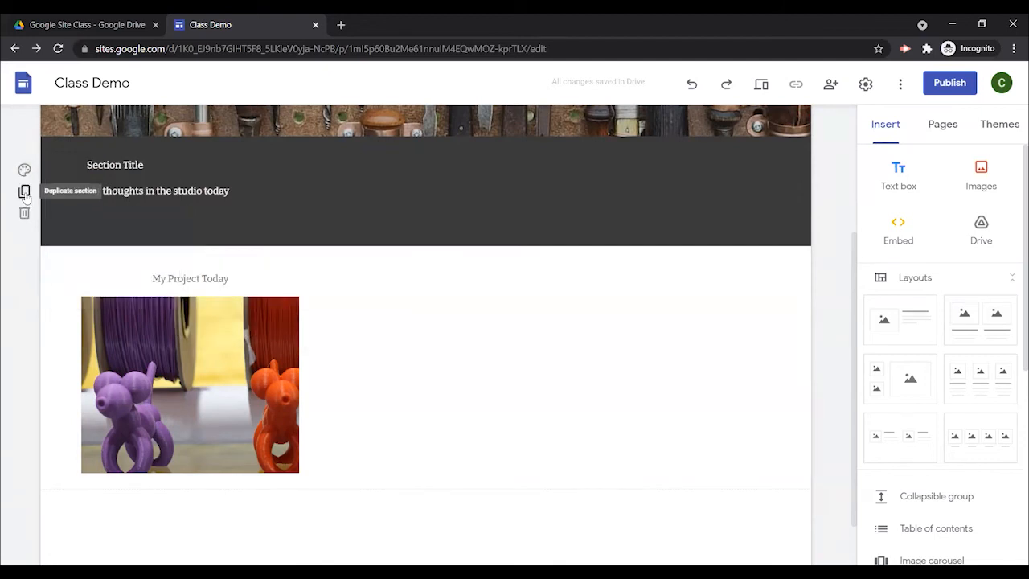
Step: Duplicate the dark "Section Title" section twice and delete both copies
left_click(24, 193)
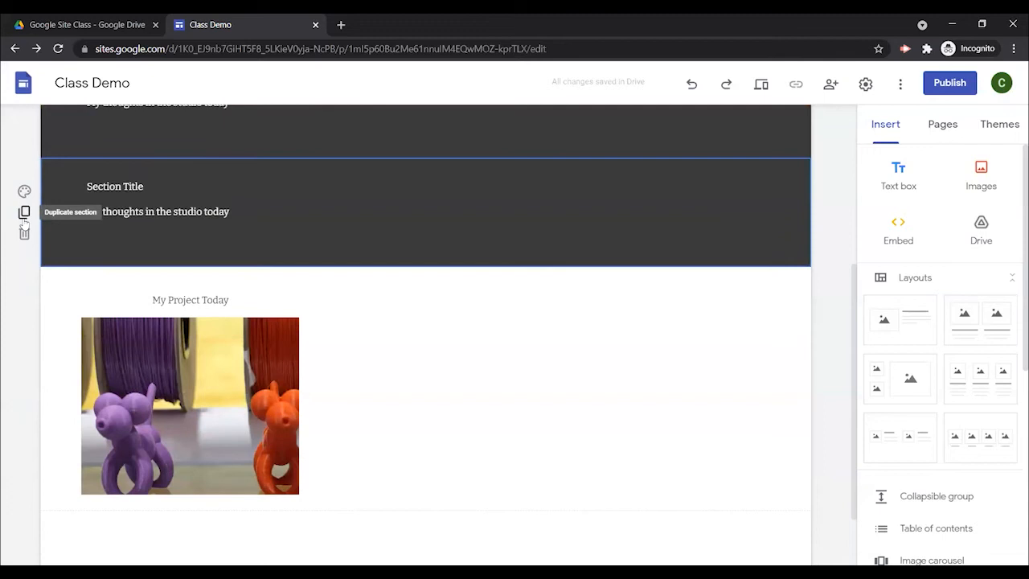
left_click(24, 213)
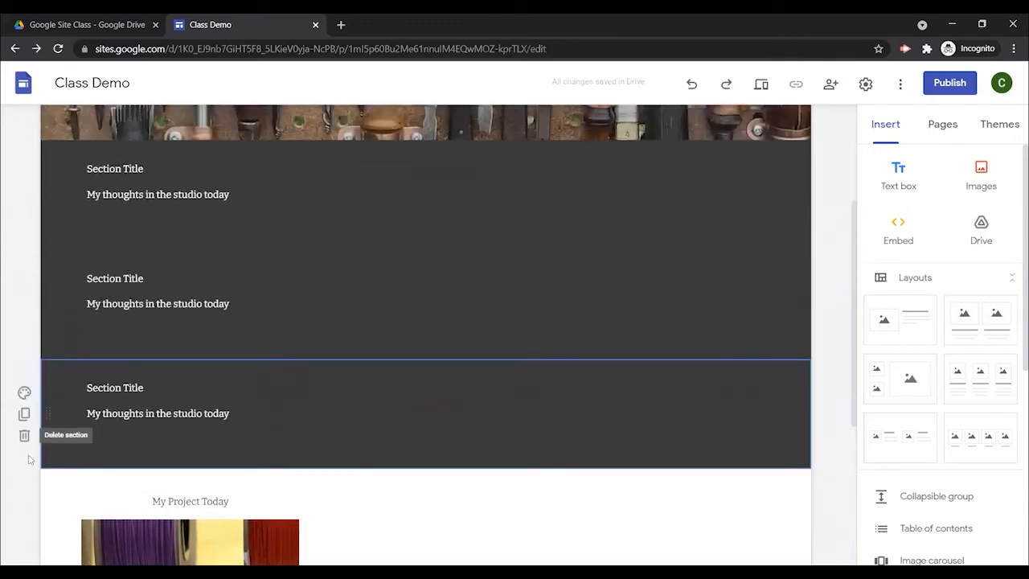
left_click(24, 434)
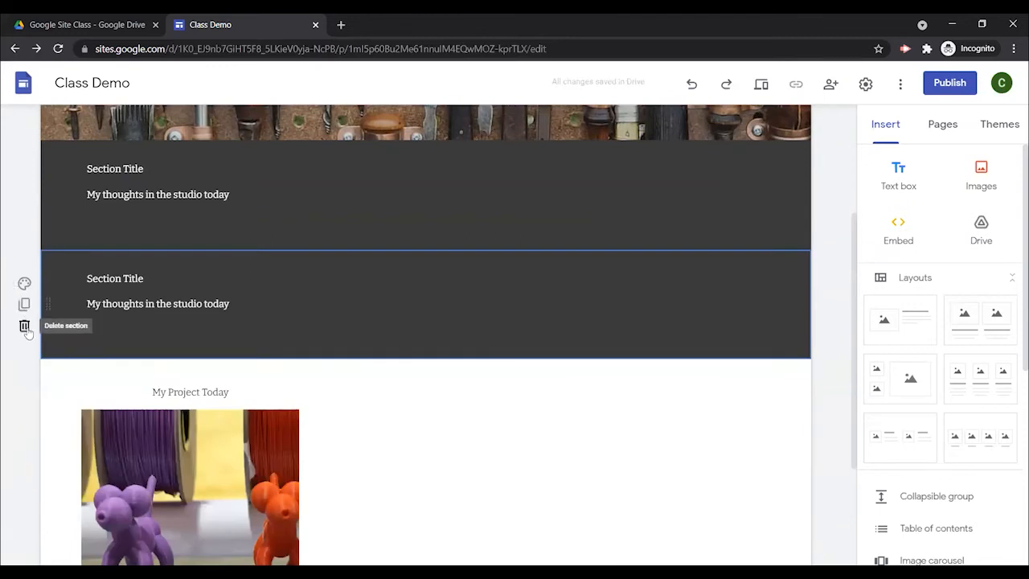
left_click(24, 324)
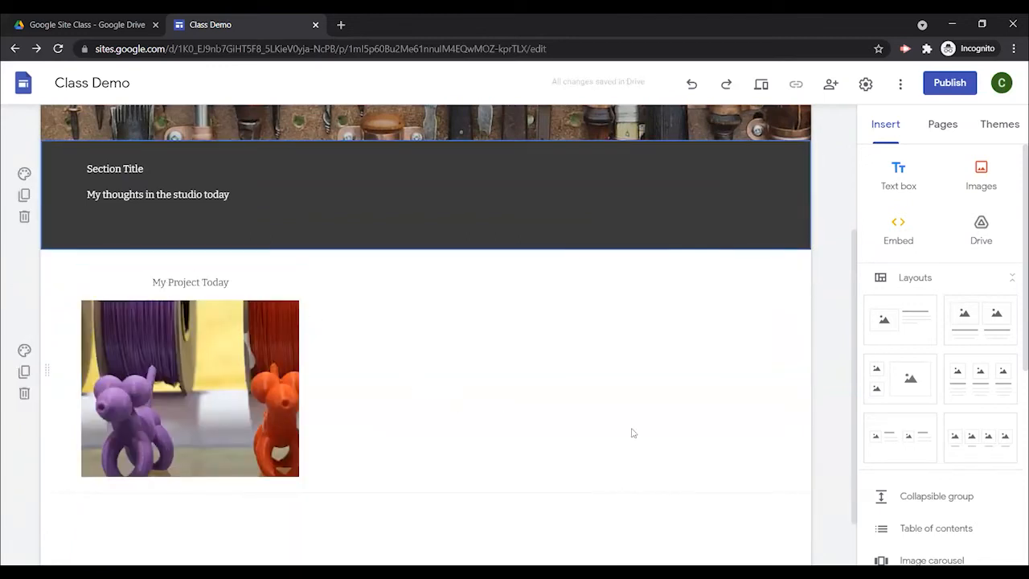
scroll(632, 433, "down", 1)
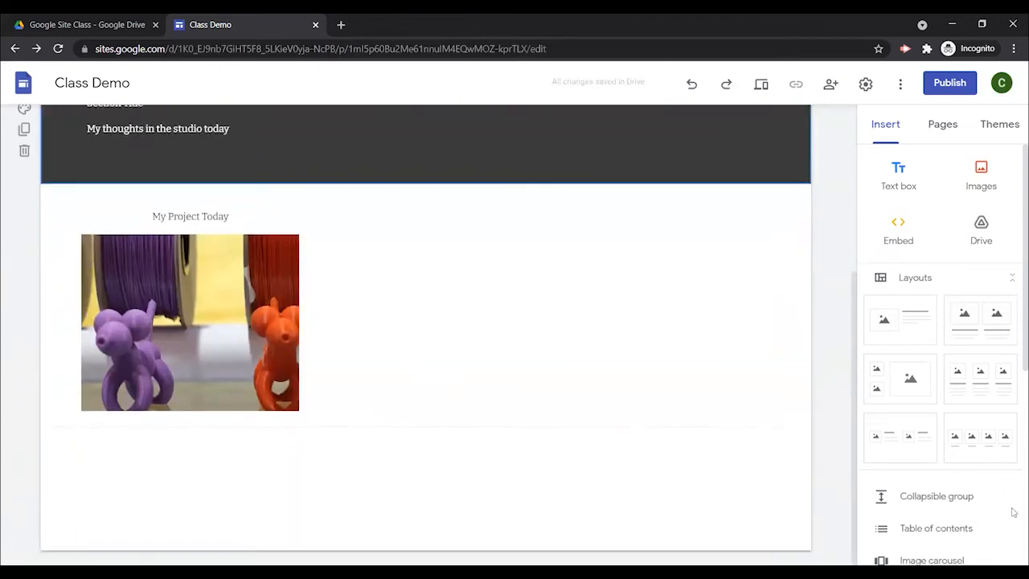
Step: Insert the four-column image-and-caption layout and move its first placeholder beside the "My Project Today" image
left_click(984, 445)
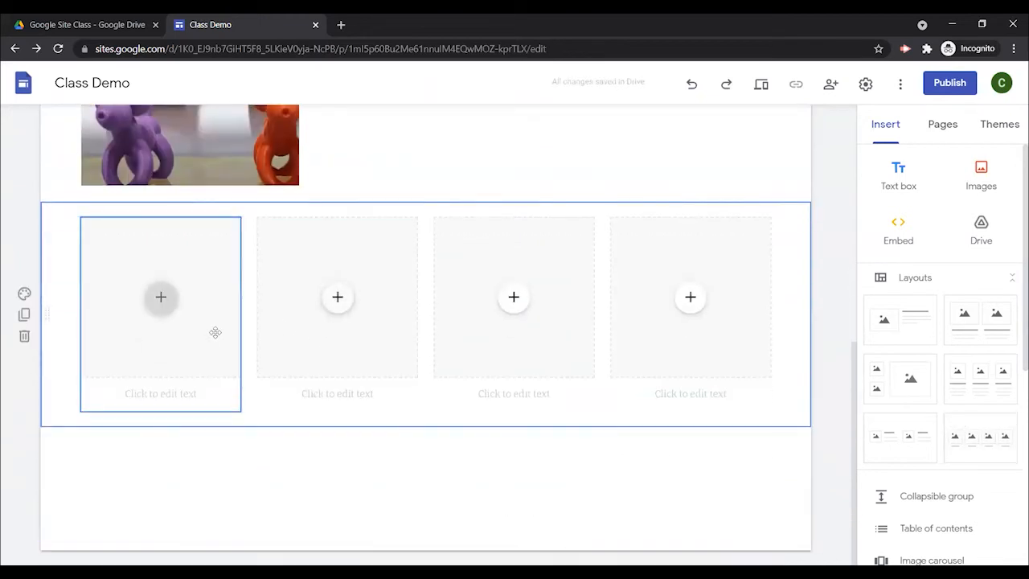
left_click_drag(198, 340, 418, 482)
scroll(426, 450, "down", 3)
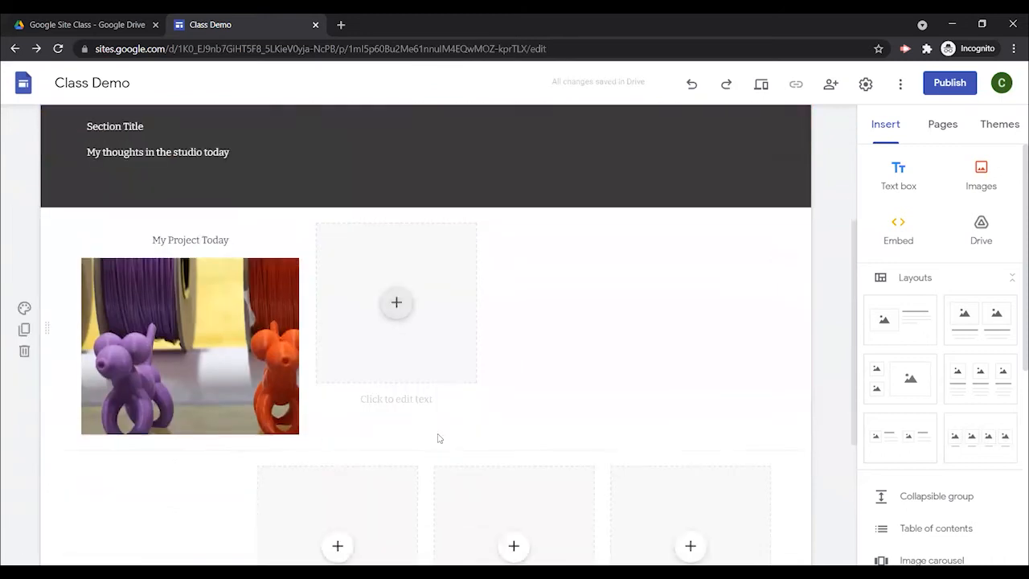
Step: Delete the section holding the three remaining empty image placeholders
scroll(416, 447, "down", 2)
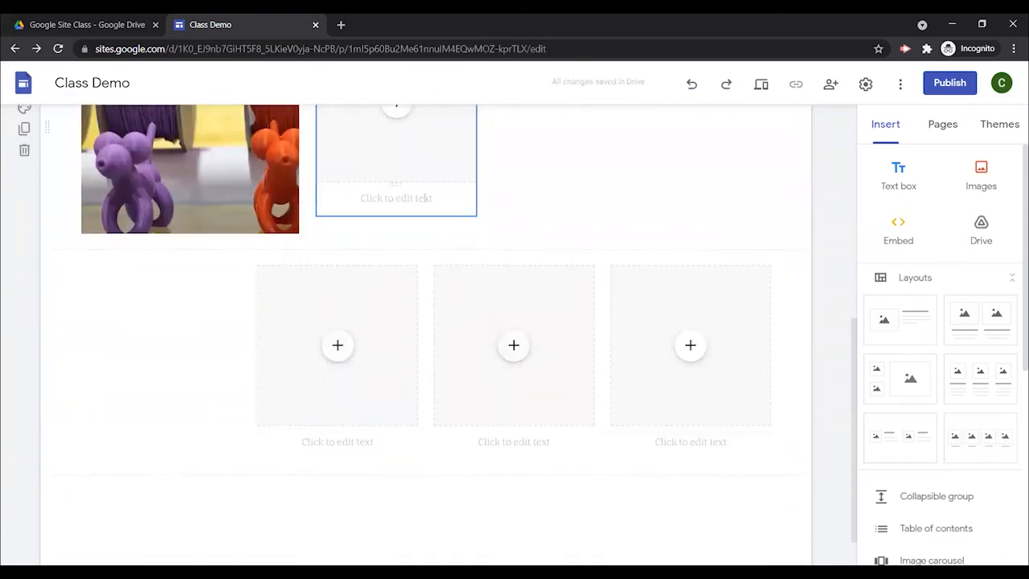
left_click(24, 386)
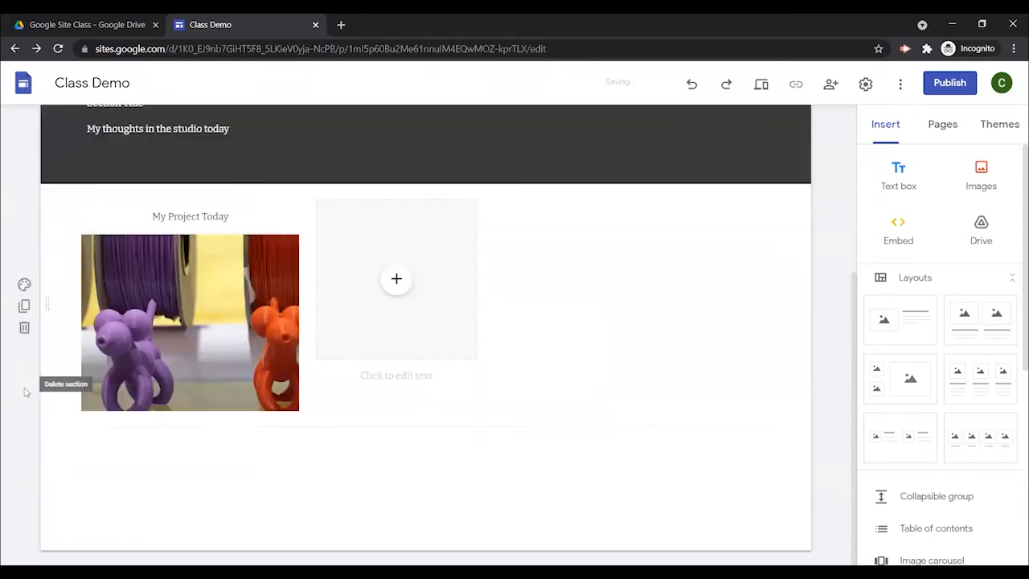
Step: Move the dark "Section Title" section beneath the "My Project Today" image section
scroll(389, 483, "up", 3)
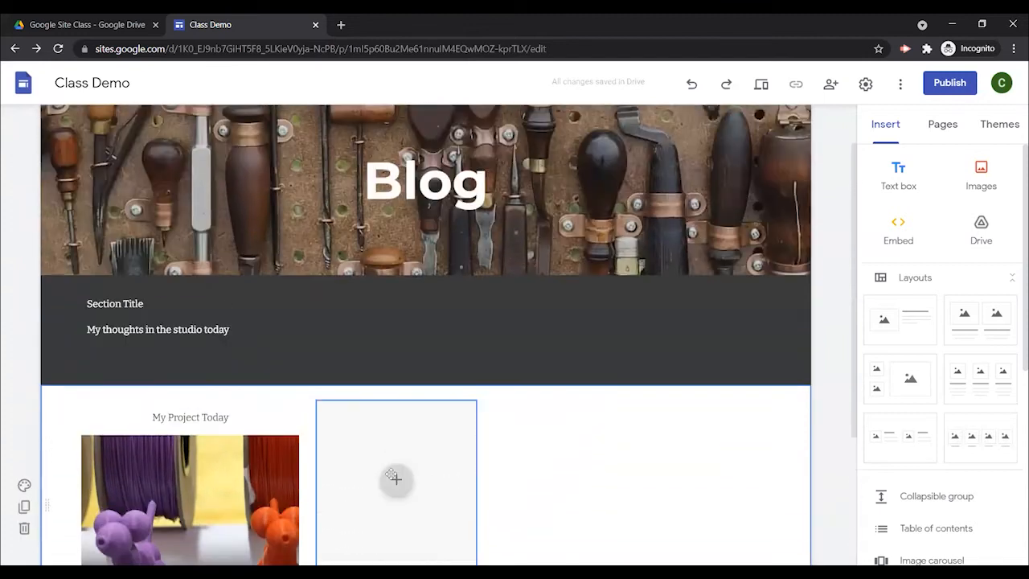
left_click(331, 312)
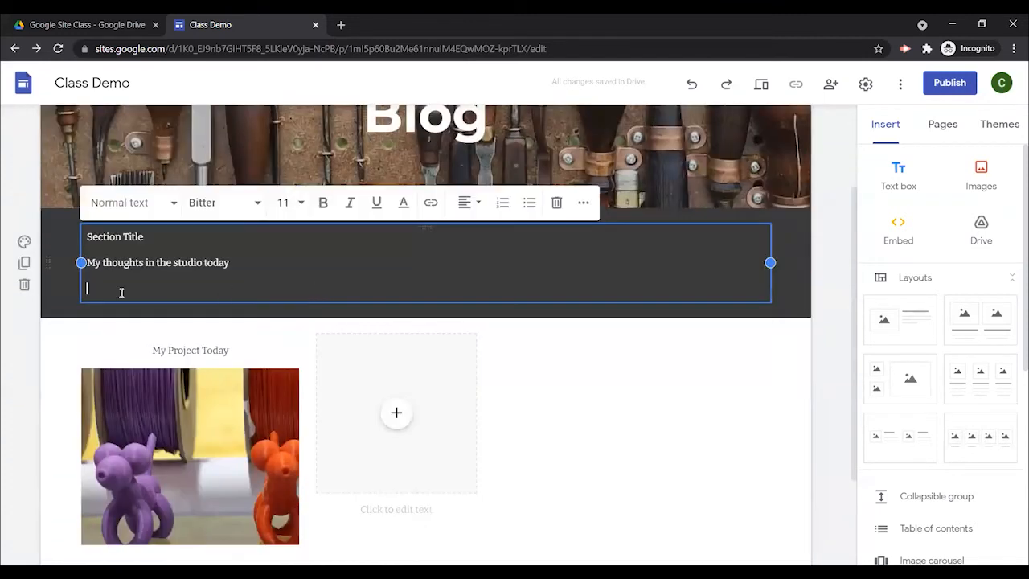
left_click(46, 311)
left_click_drag(47, 312, 47, 462)
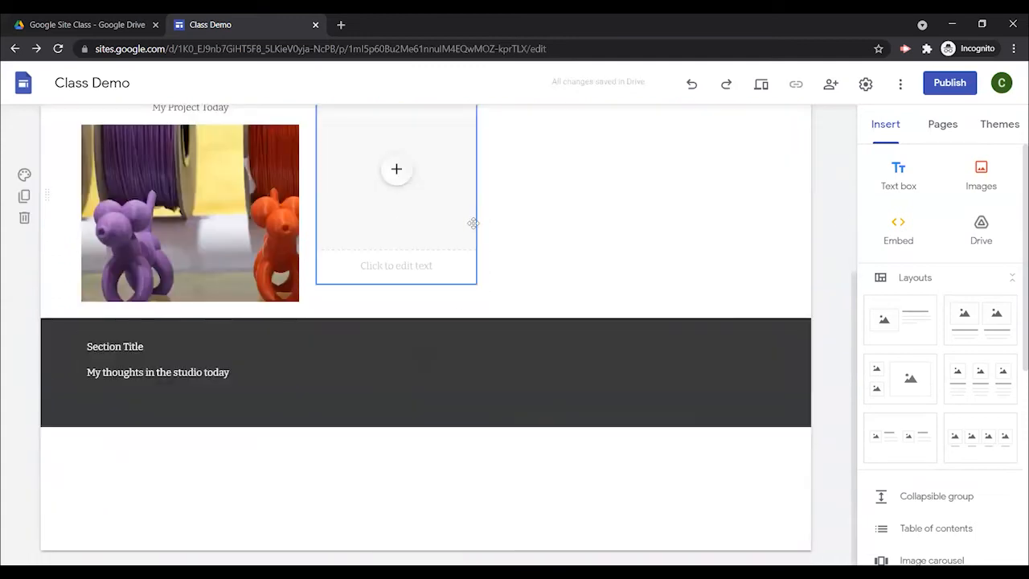
Step: Delete the empty image placeholder and its caption beside the "My Project Today" image
left_click(366, 265)
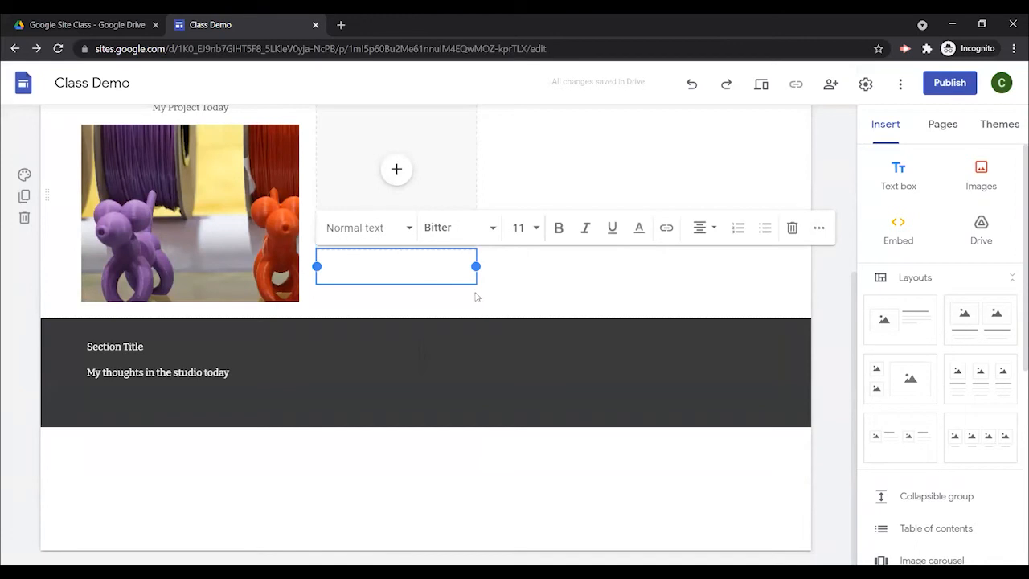
scroll(475, 297, "up", 2)
left_click(449, 280)
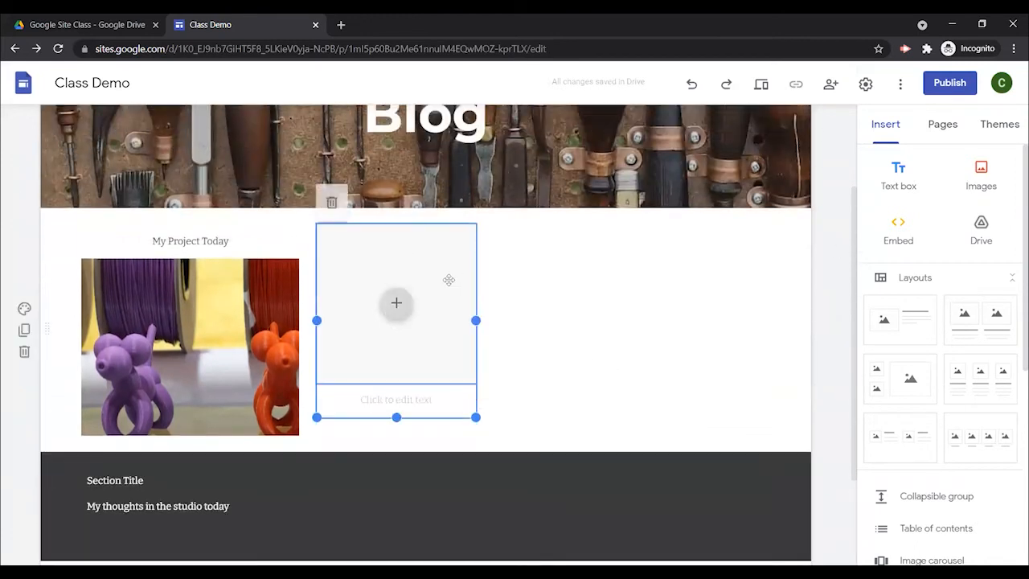
key("Delete")
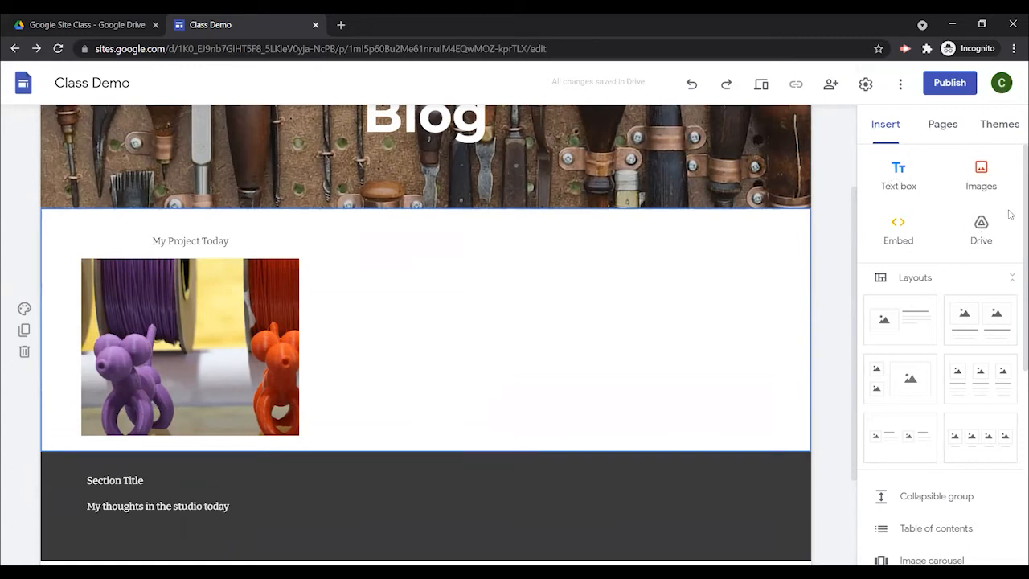
Step: Browse Google Drive for content to insert and open the Google Site Class folder
left_click(982, 233)
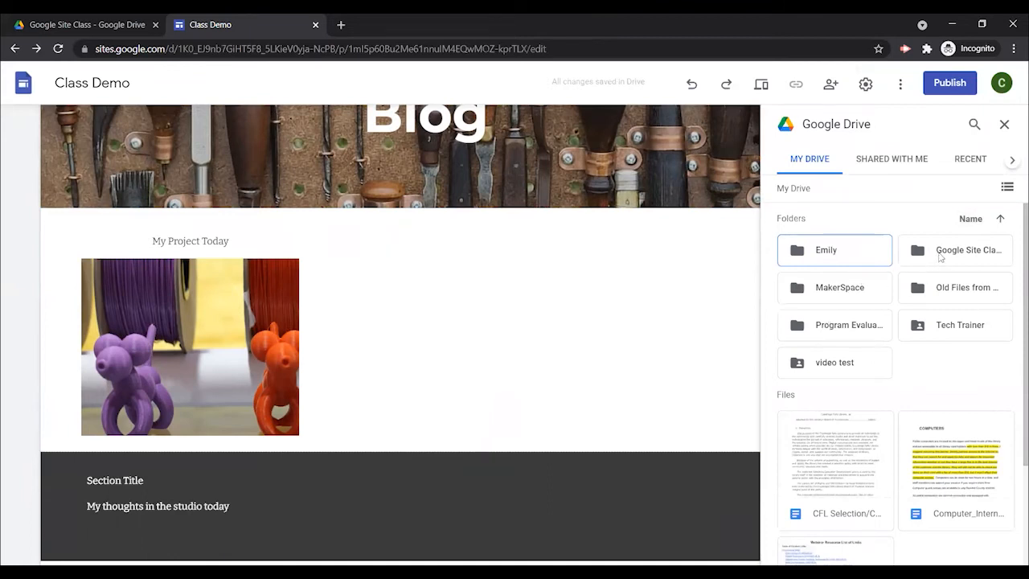
double_click(939, 256)
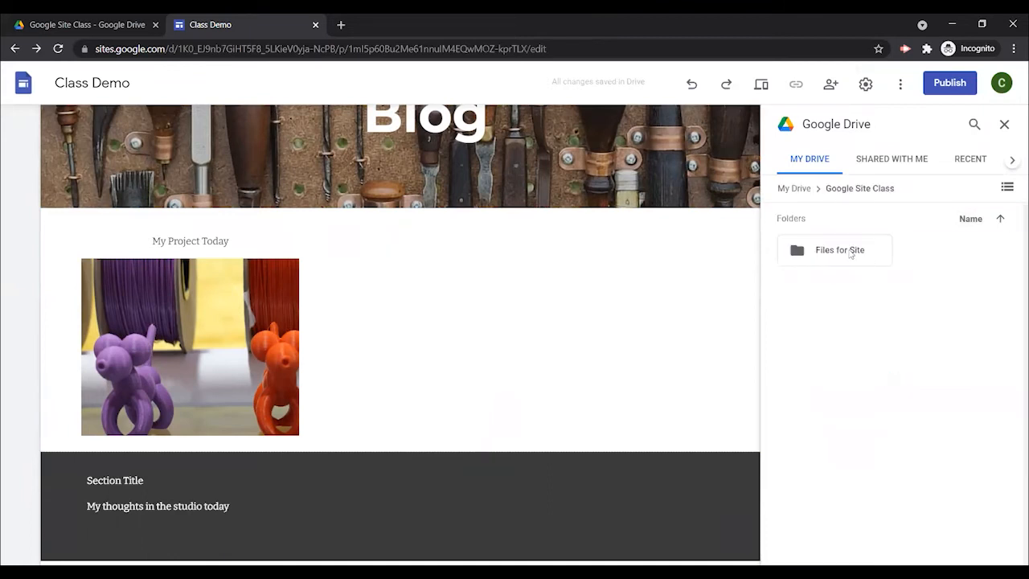
Step: Embed the Files for Site folder from Drive on the Blog page and delete the embedded folder again
double_click(842, 255)
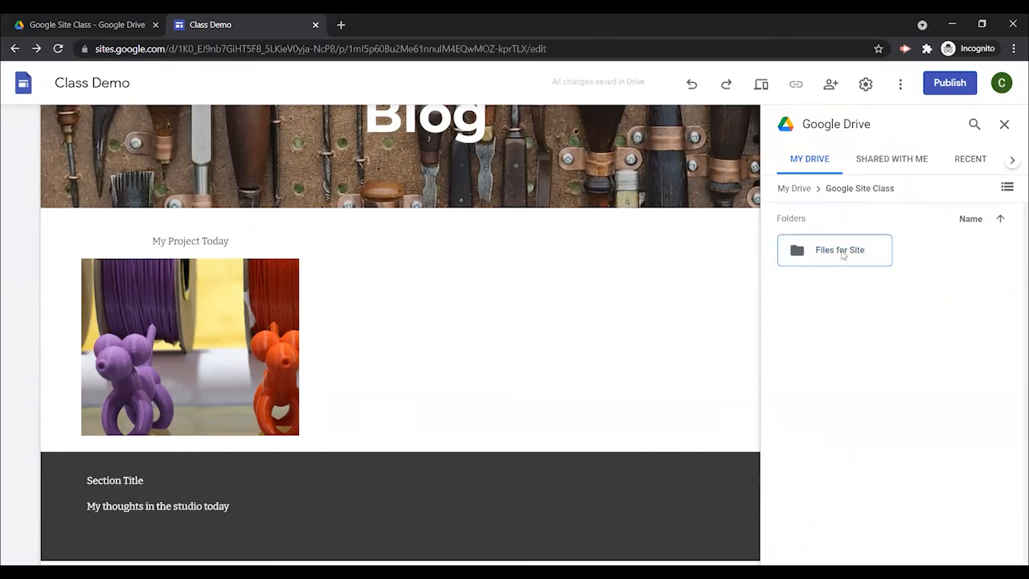
left_click(843, 255)
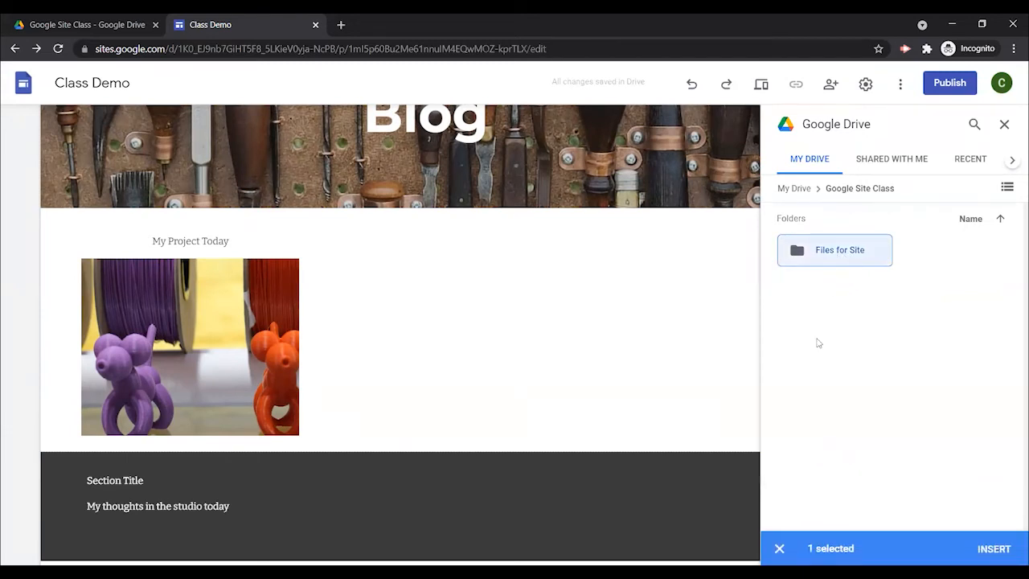
left_click(710, 351)
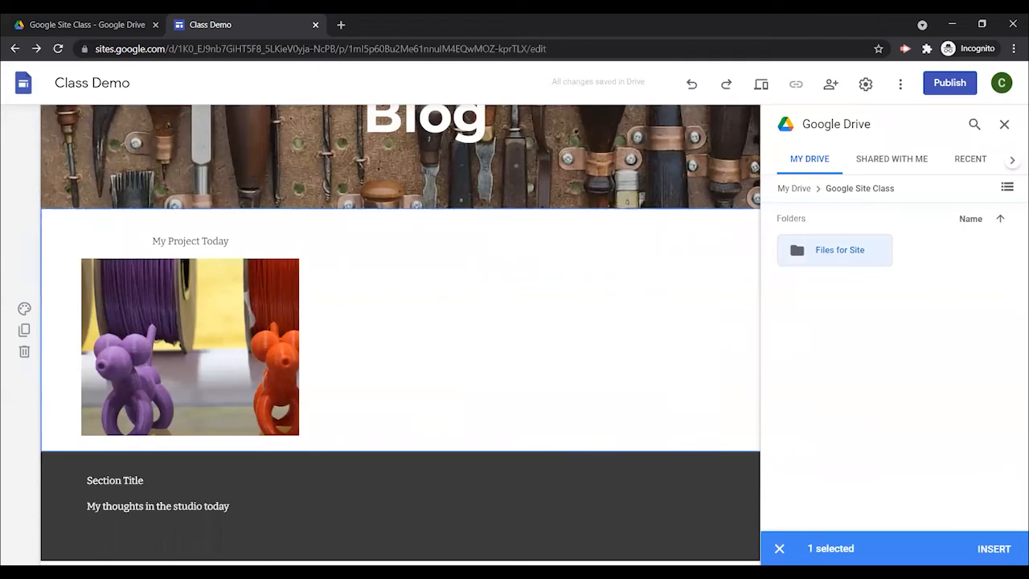
left_click(994, 549)
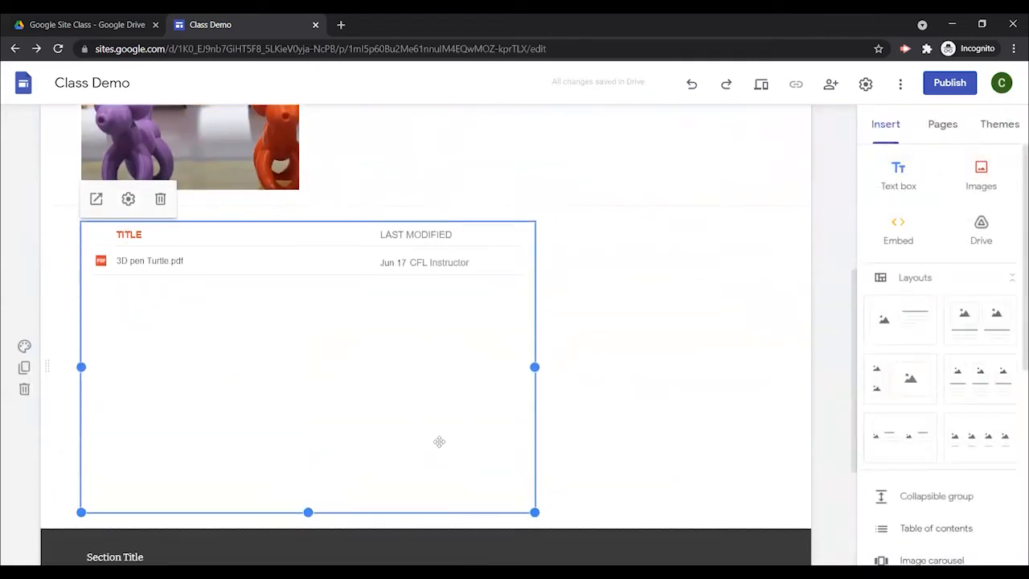
left_click(162, 202)
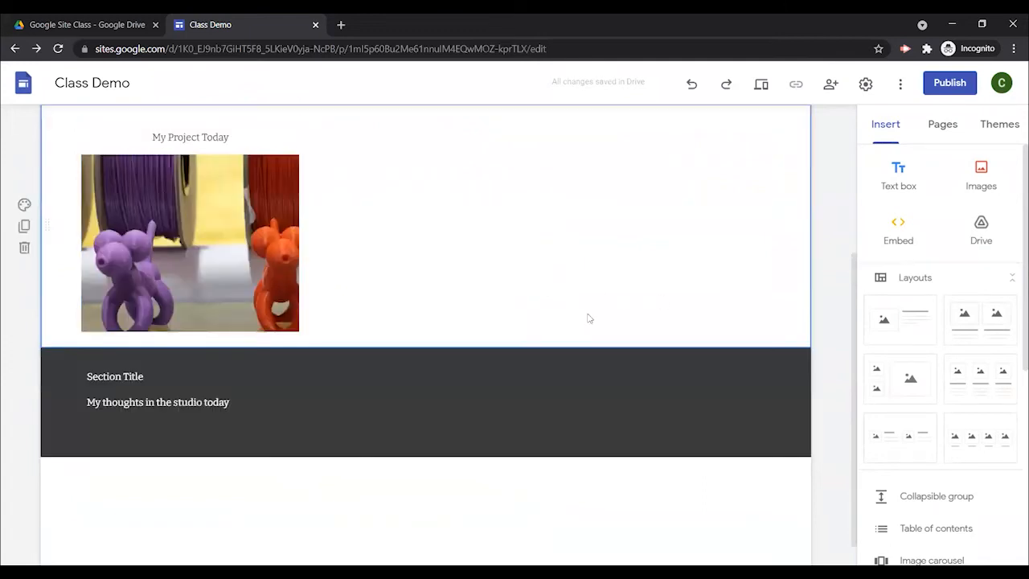
Step: Switch from the Blog page to the Current page under My work
scroll(425, 423, "down", 1)
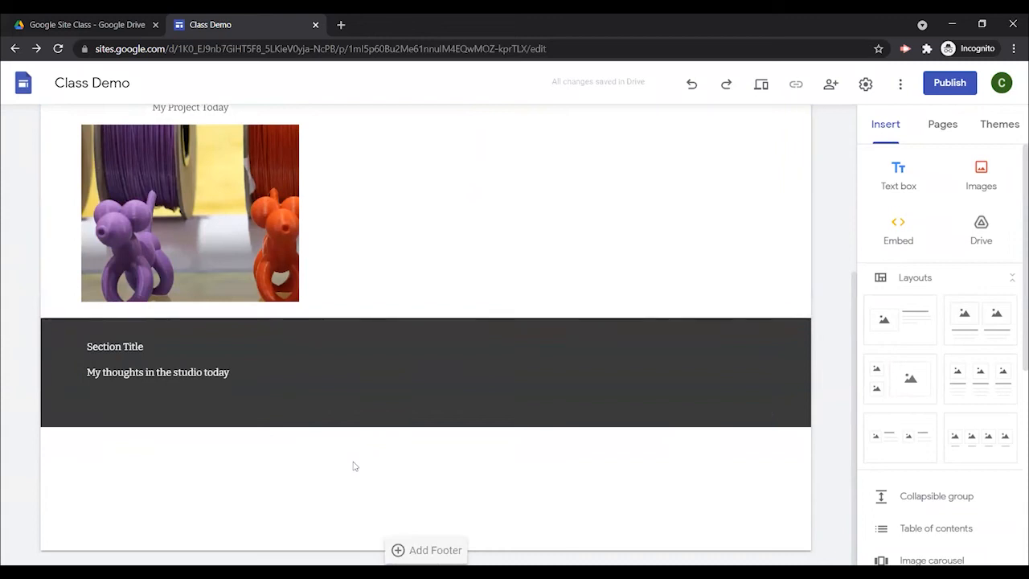
scroll(710, 361, "up", 3)
mouse_move(708, 130)
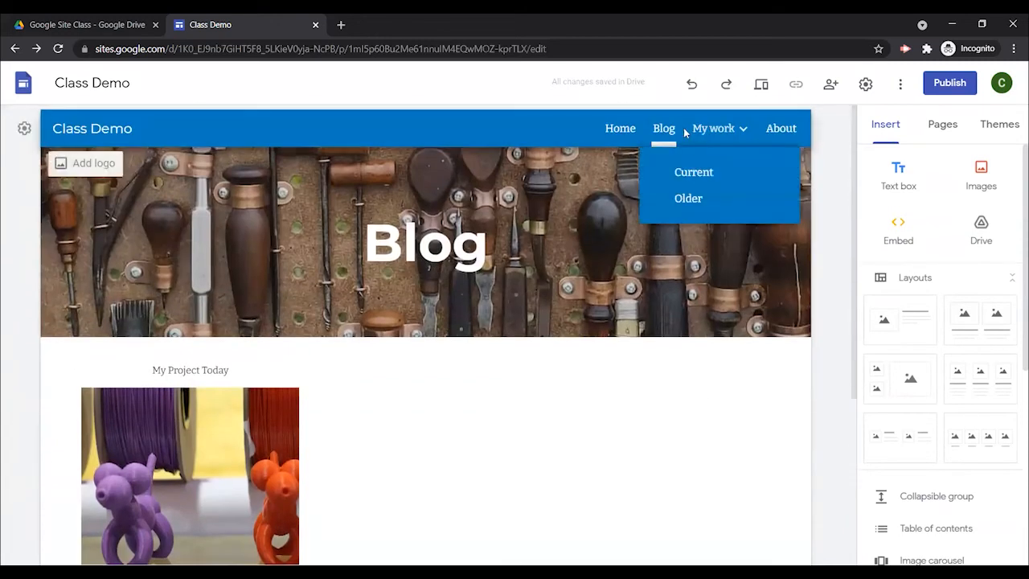
left_click(682, 174)
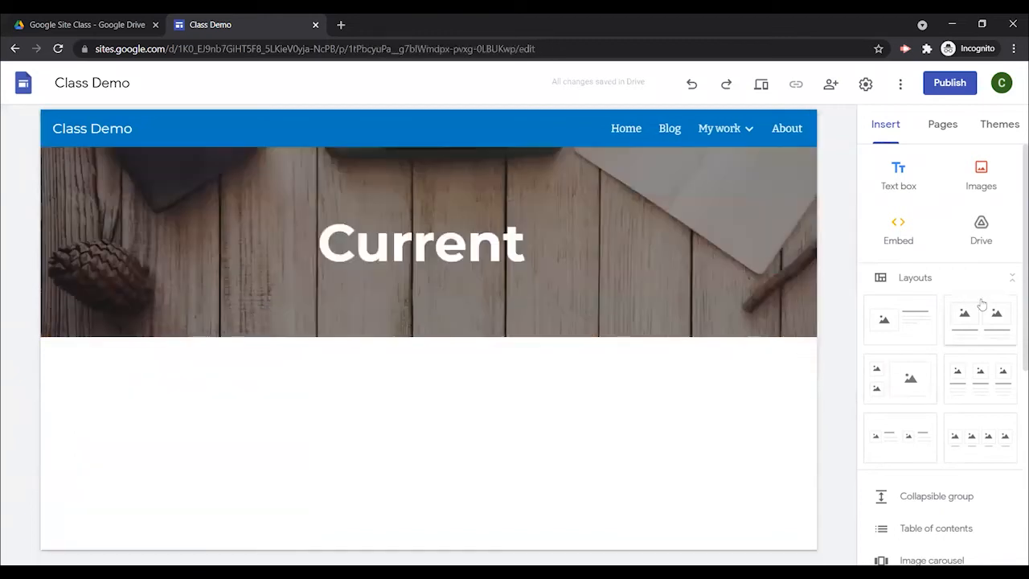
Step: Insert the 3D pen Turtle PDF from the Drive folder Google Site Class > Files for Site into the Current page
left_click(981, 225)
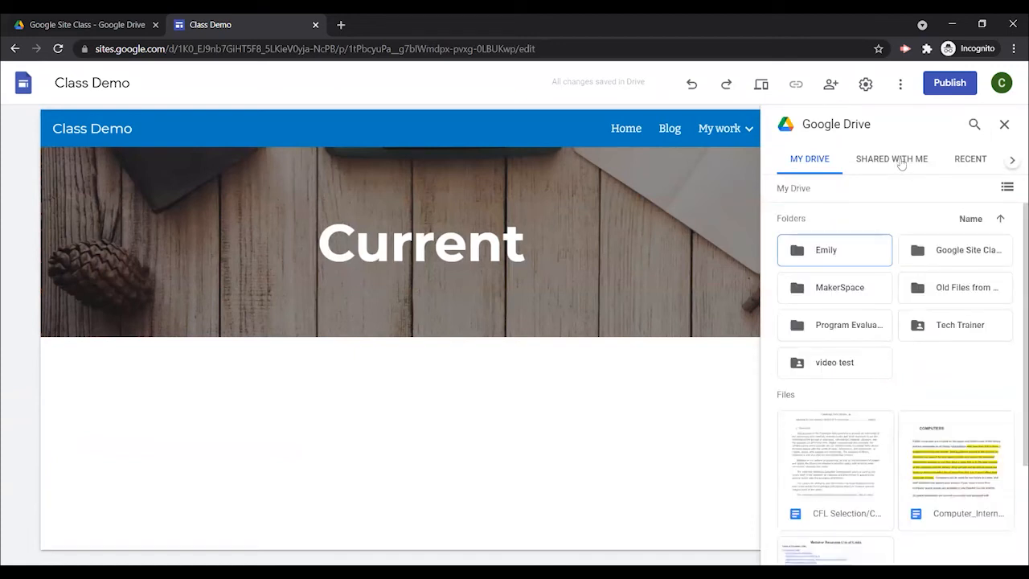
left_click(939, 257)
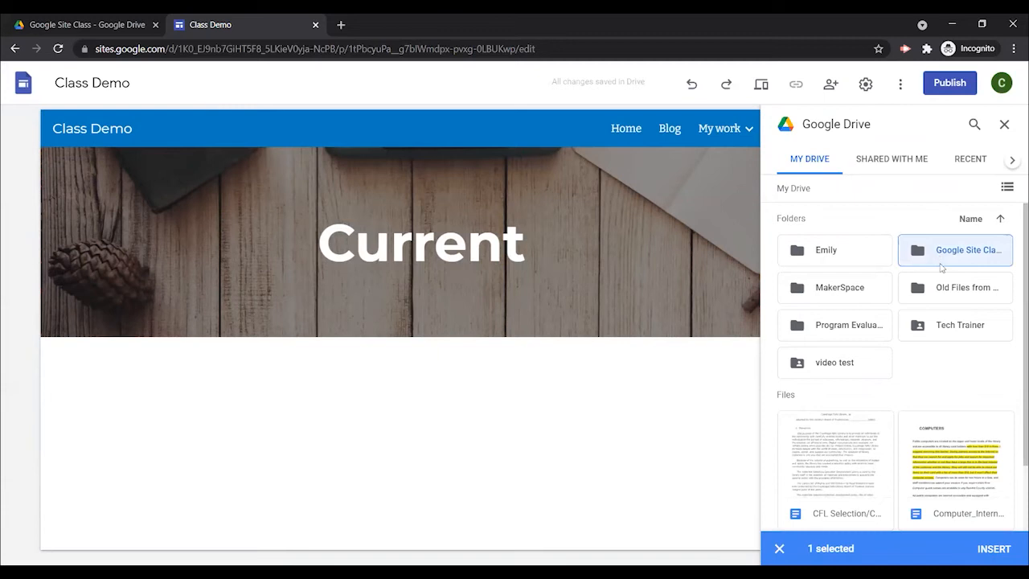
double_click(923, 255)
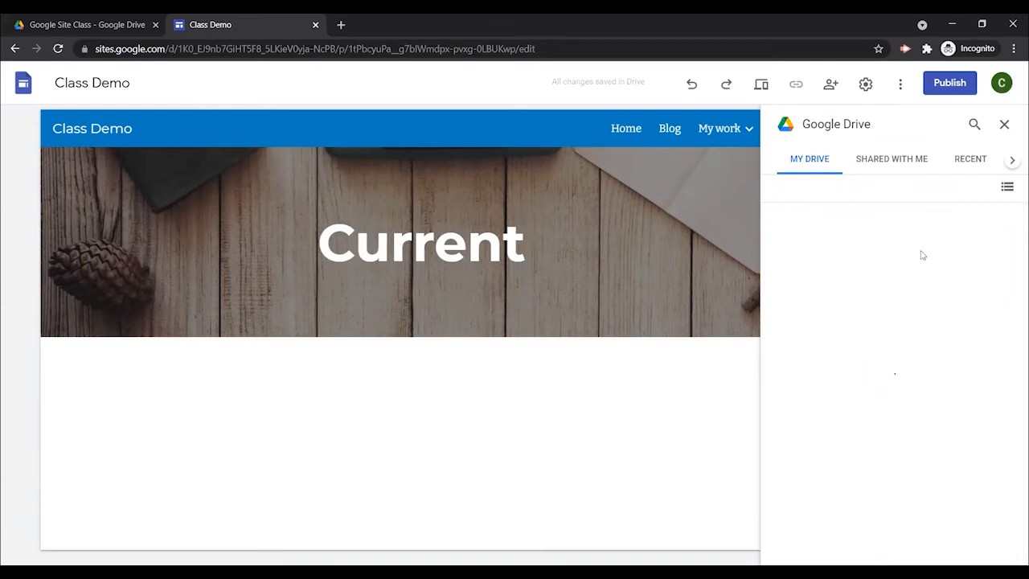
double_click(837, 251)
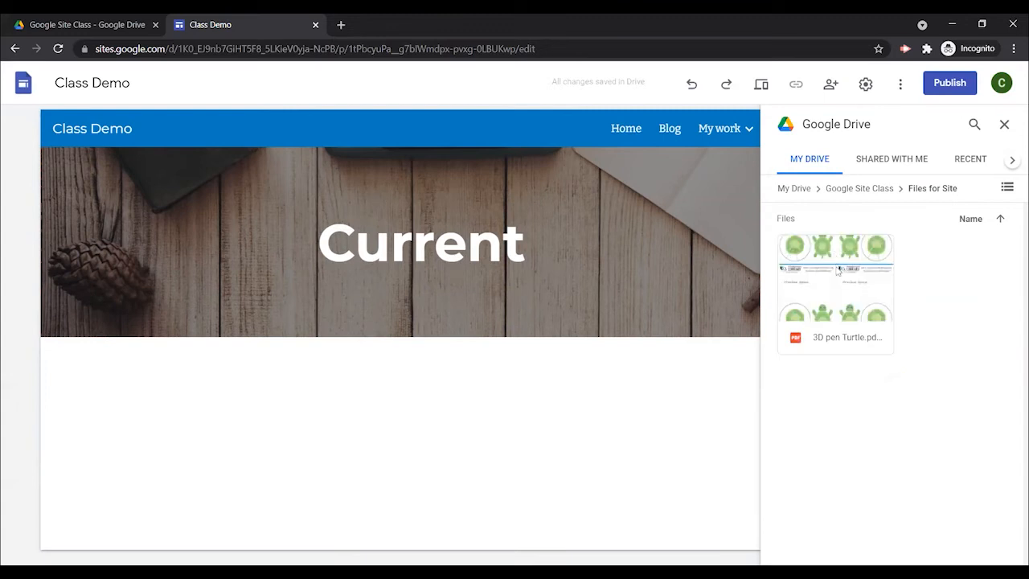
left_click(830, 259)
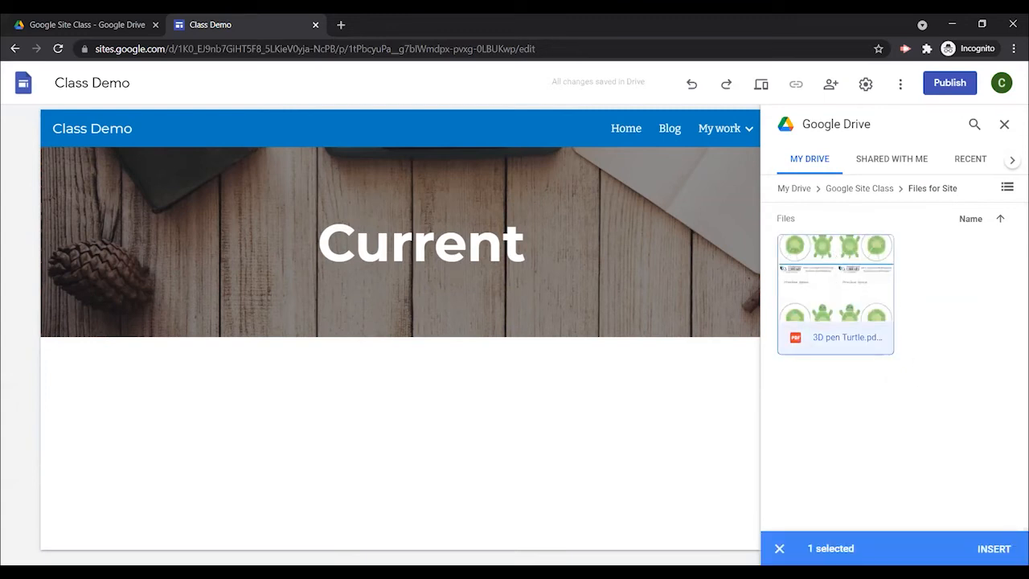
left_click(994, 548)
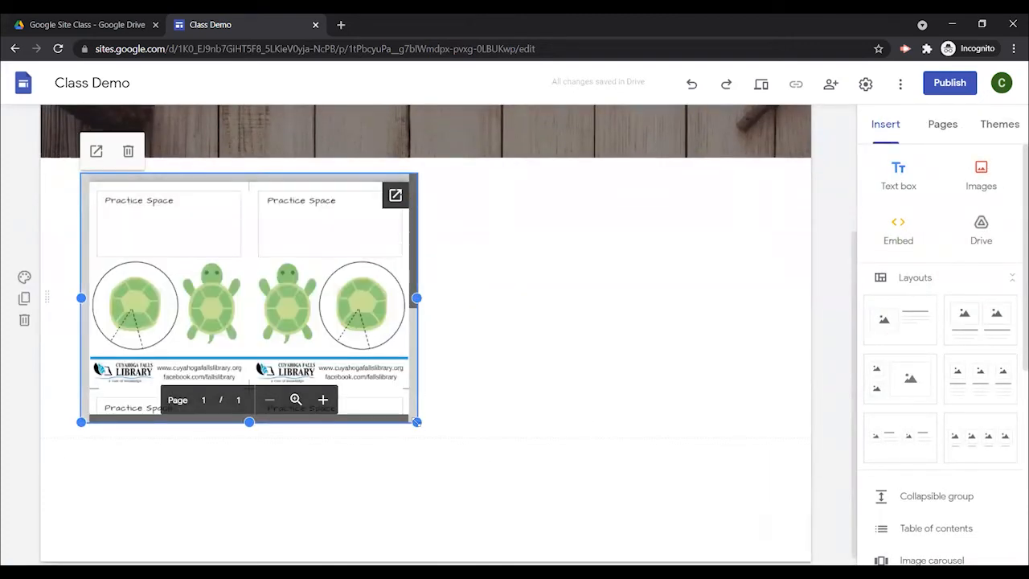
Step: Enlarge the embedded turtle PDF downward at its existing width so both rows of turtles fit, and deselect it
left_click_drag(416, 421, 412, 487)
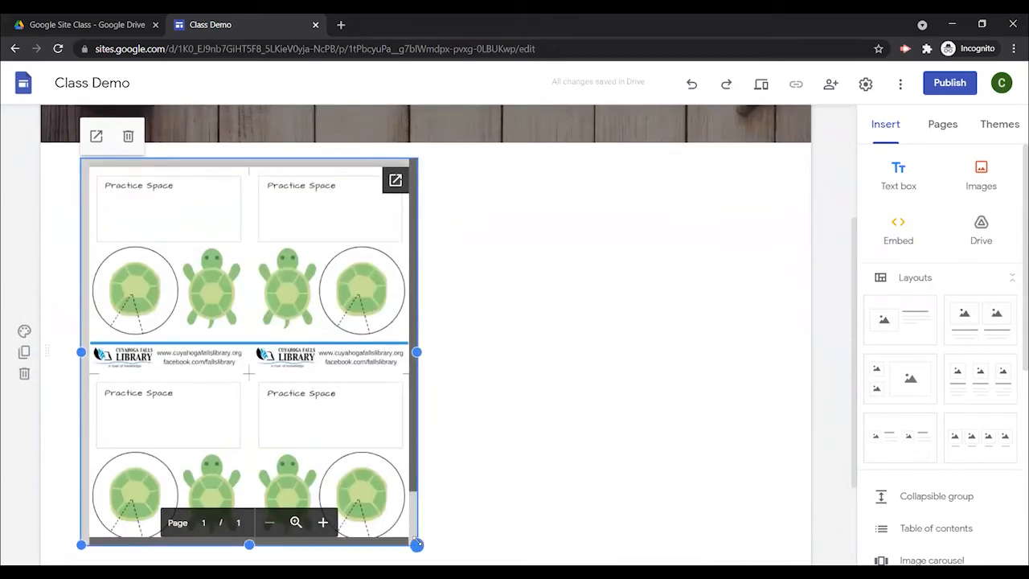
scroll(488, 424, "down", 2)
scroll(488, 425, "up", 1)
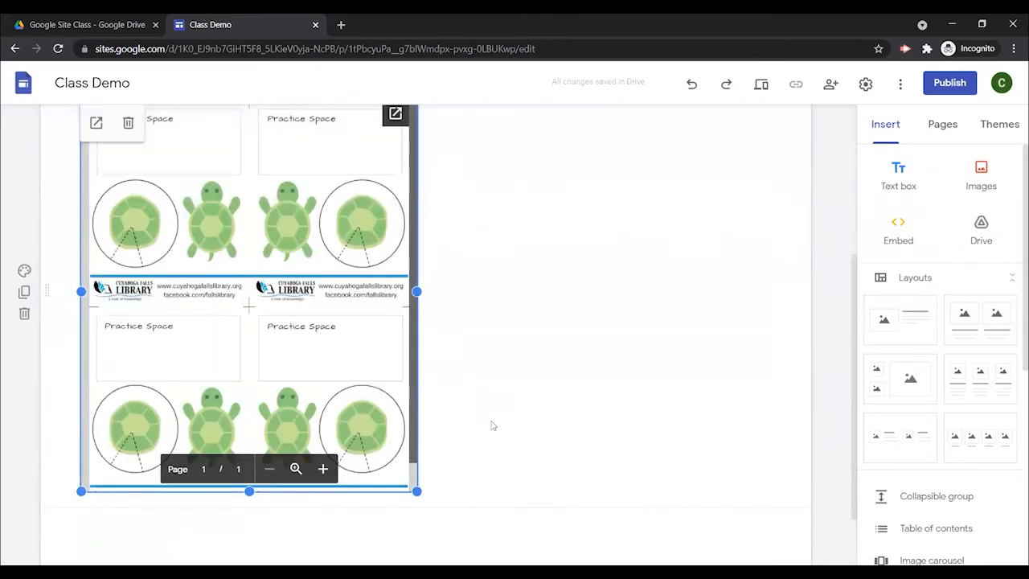
left_click(599, 428)
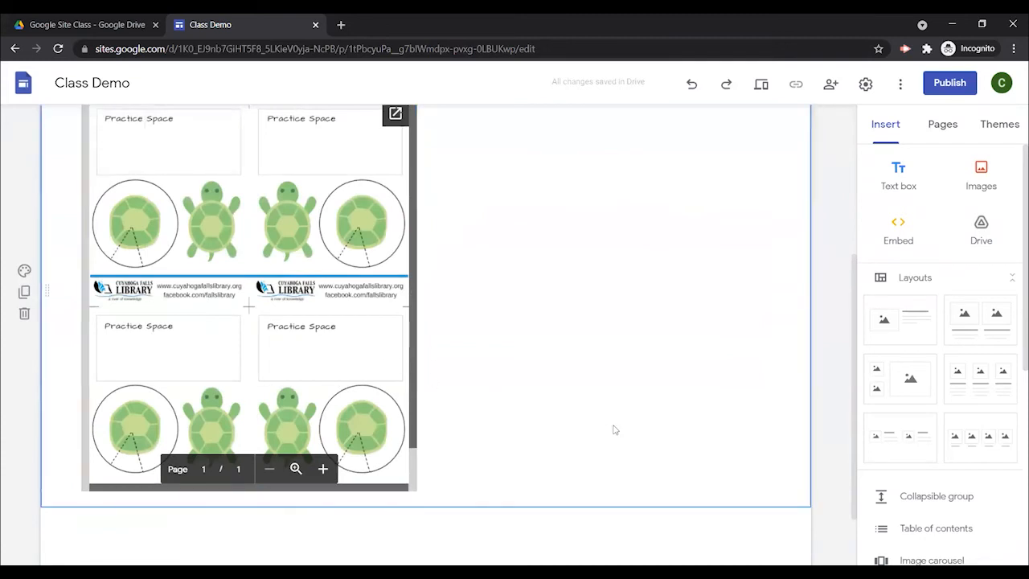
scroll(627, 434, "up", 3)
scroll(632, 437, "down", 4)
Step: Preview the Current page in the desktop and phone layouts and close the preview
left_click(762, 85)
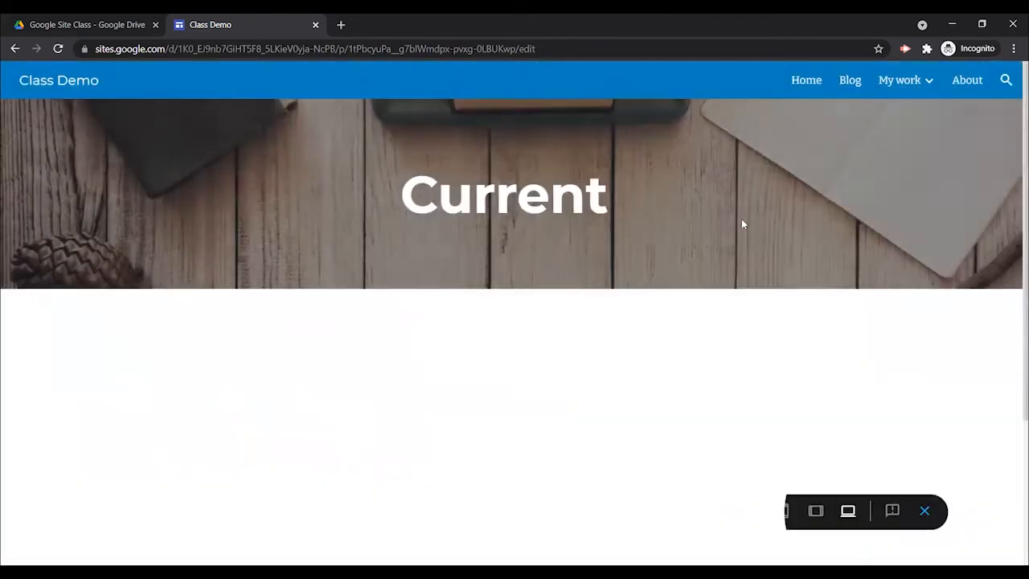
scroll(651, 361, "down", 3)
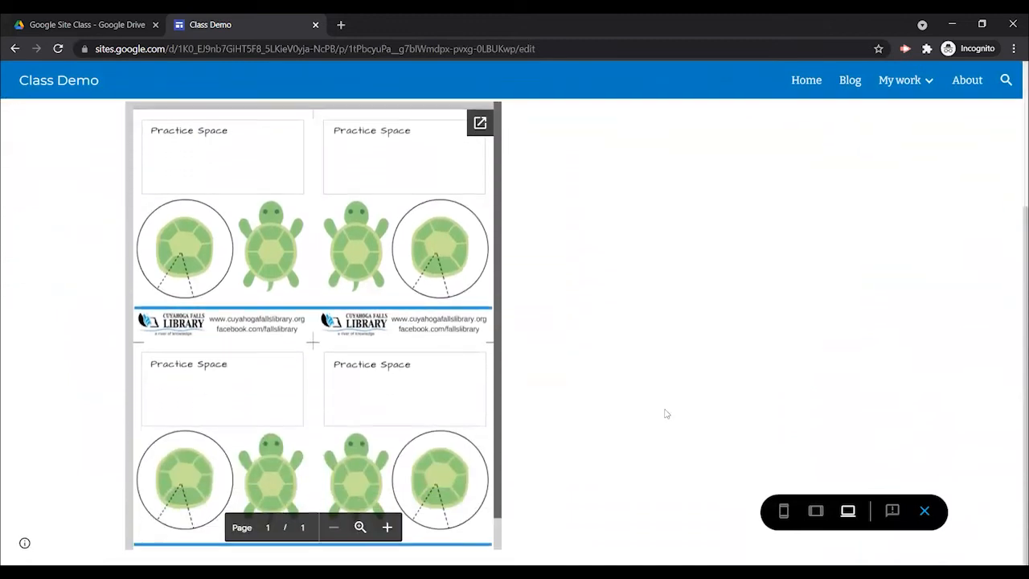
left_click(779, 513)
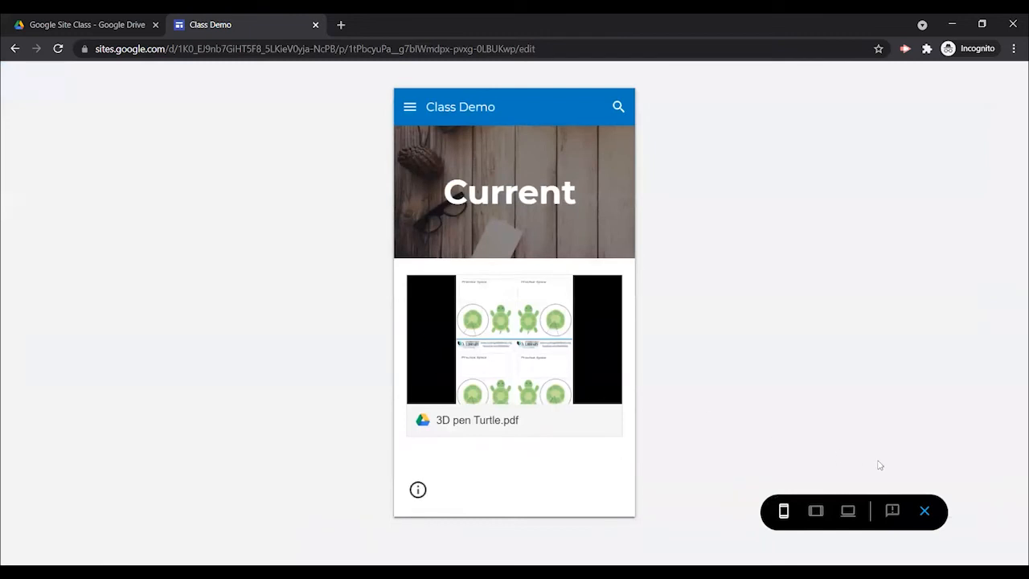
left_click(924, 513)
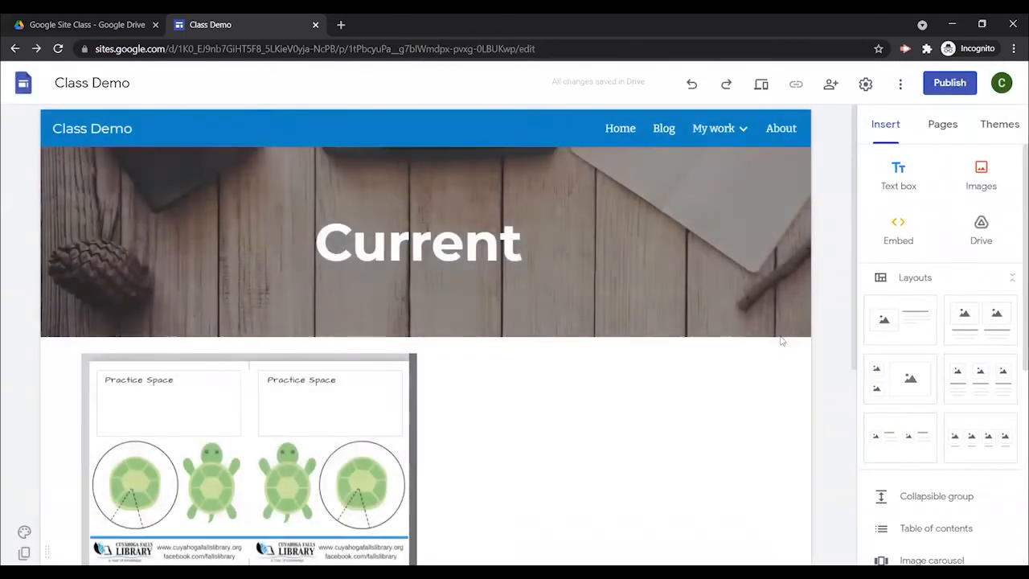
Step: Start embedding web content by URL on the Current page and search the web for "cat video" in a new browser tab
scroll(585, 413, "down", 5)
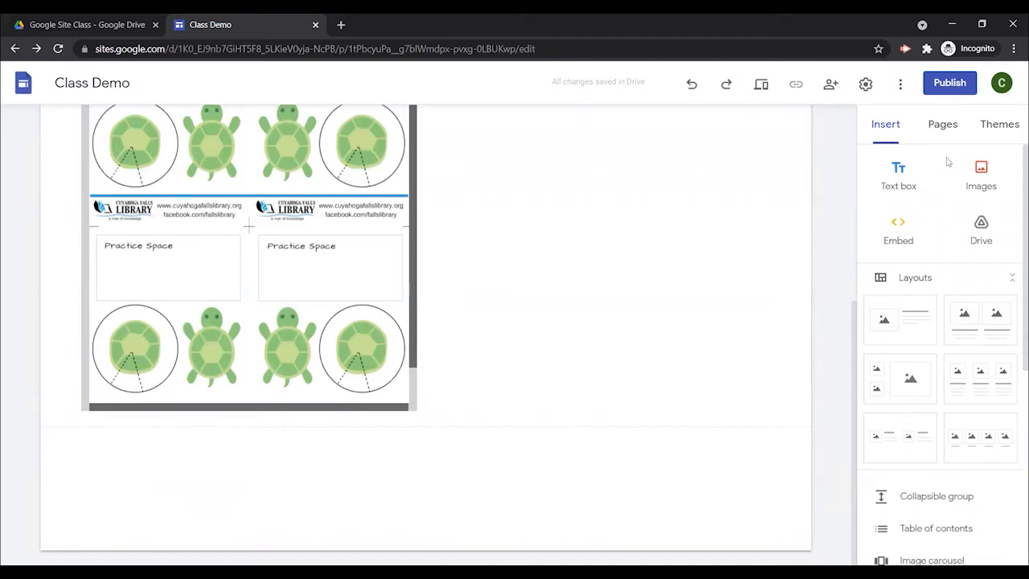
left_click(899, 229)
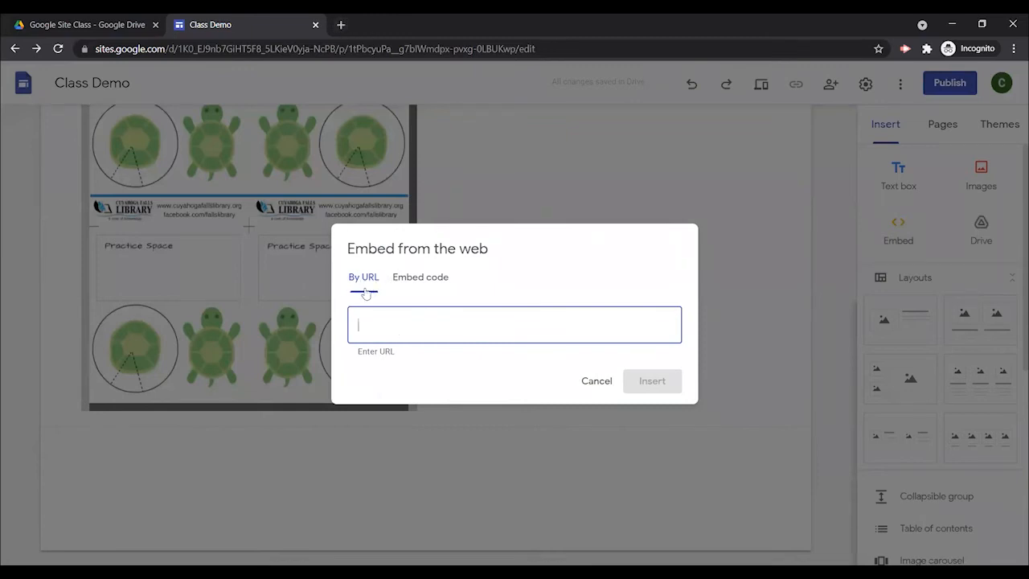
left_click(342, 29)
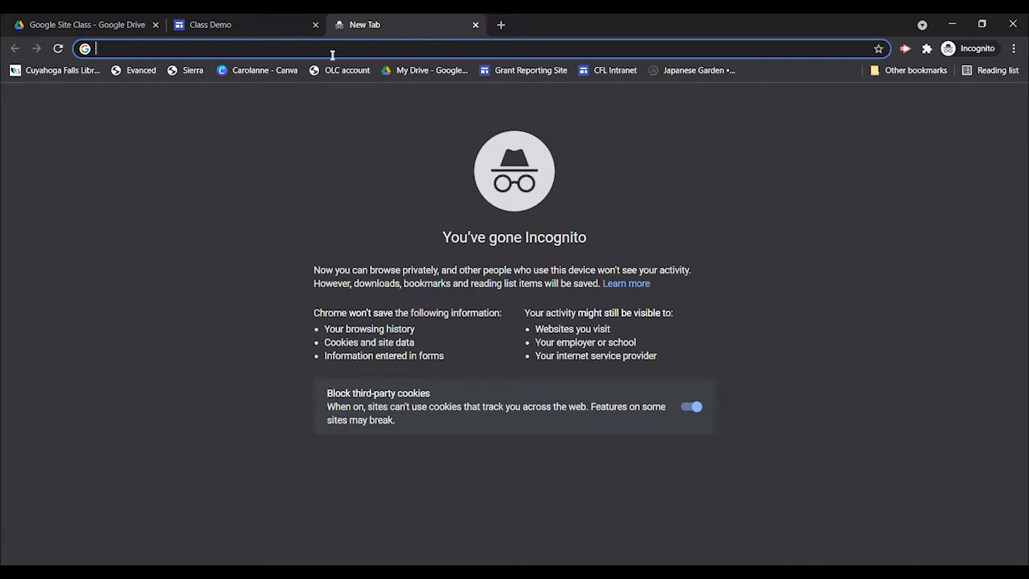
type("t")
key("BackSpace")
type("cat video")
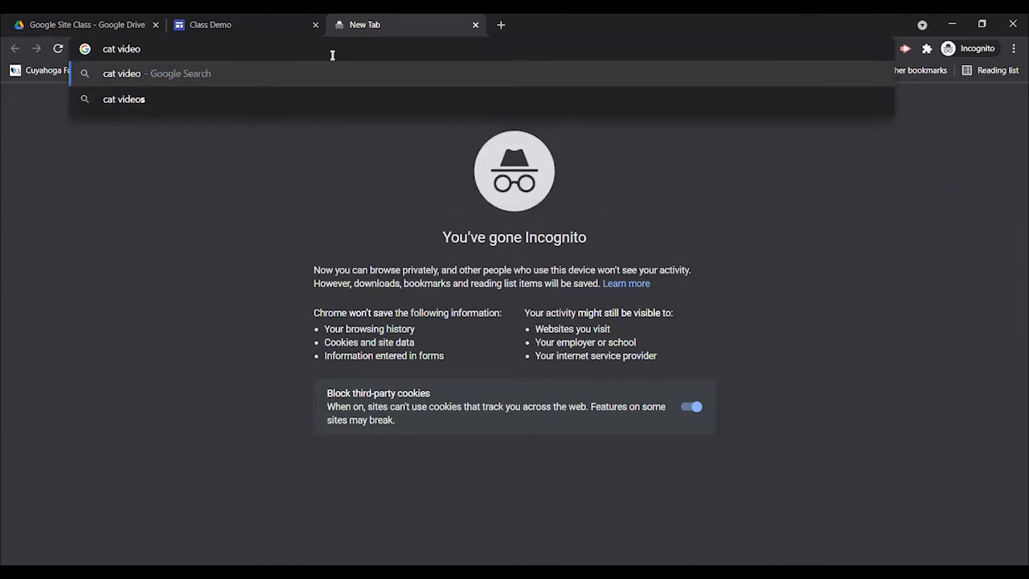
key("Return")
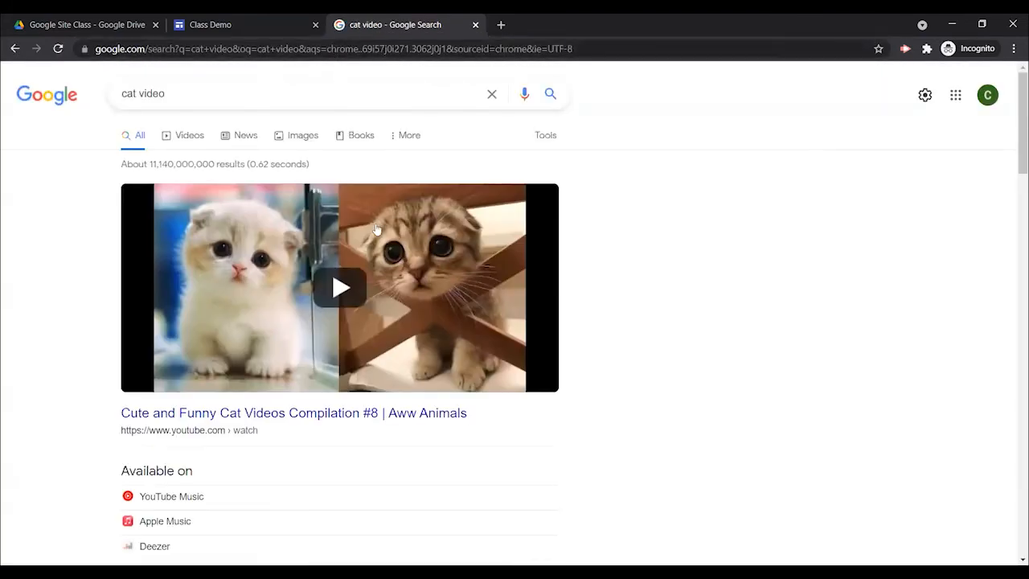
Step: Open the YouTube video "Cute and Funny Cat Videos Compilation #8 | Aww Animals", dismiss the offer, skip the ads and pause playback
left_click(285, 413)
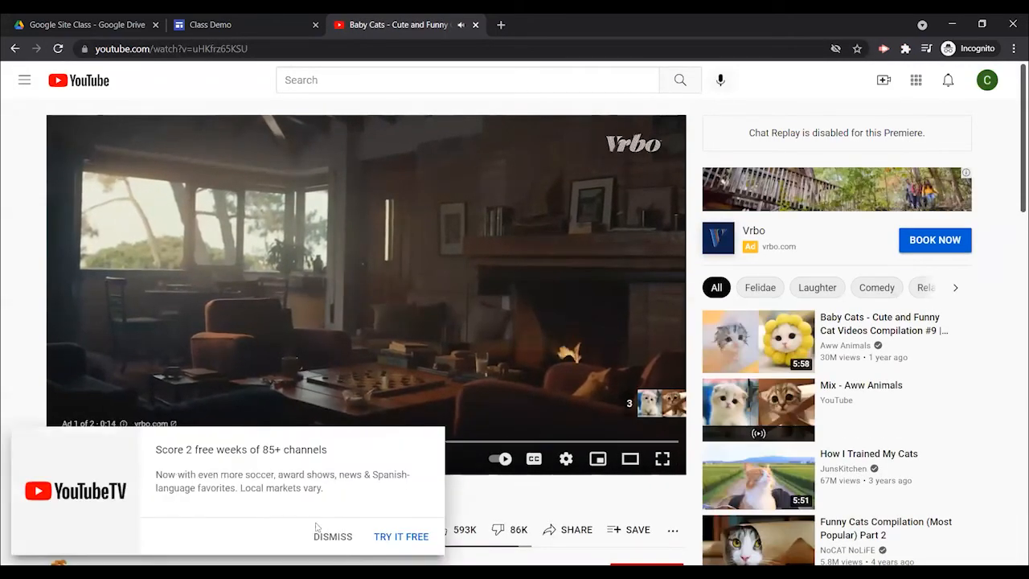
left_click(326, 535)
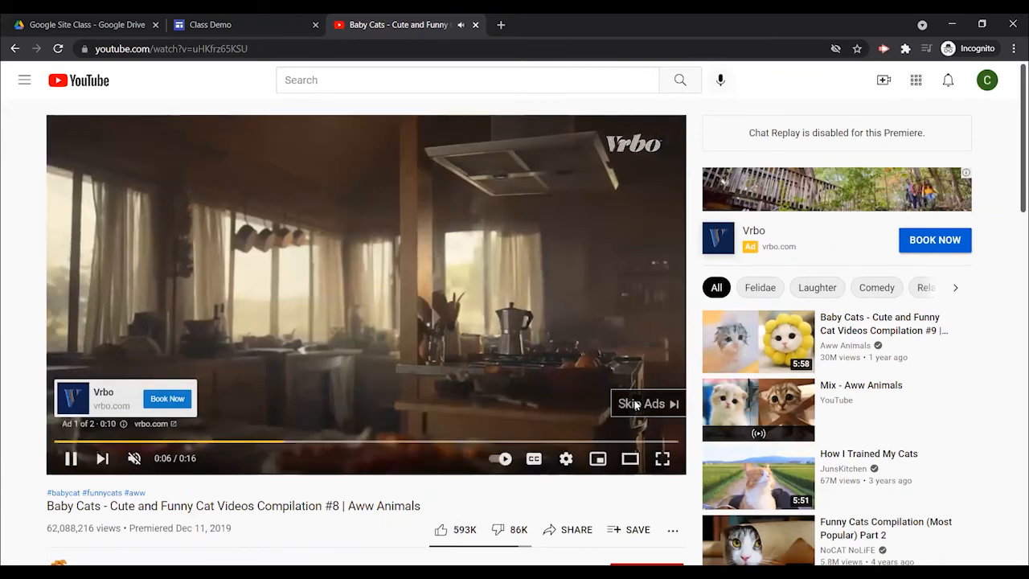
left_click(636, 407)
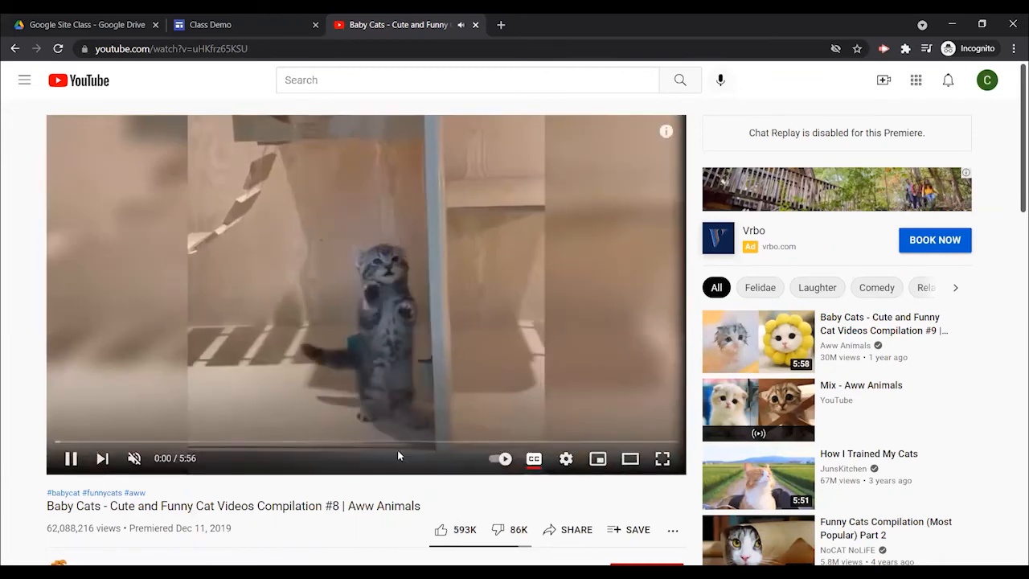
left_click(70, 459)
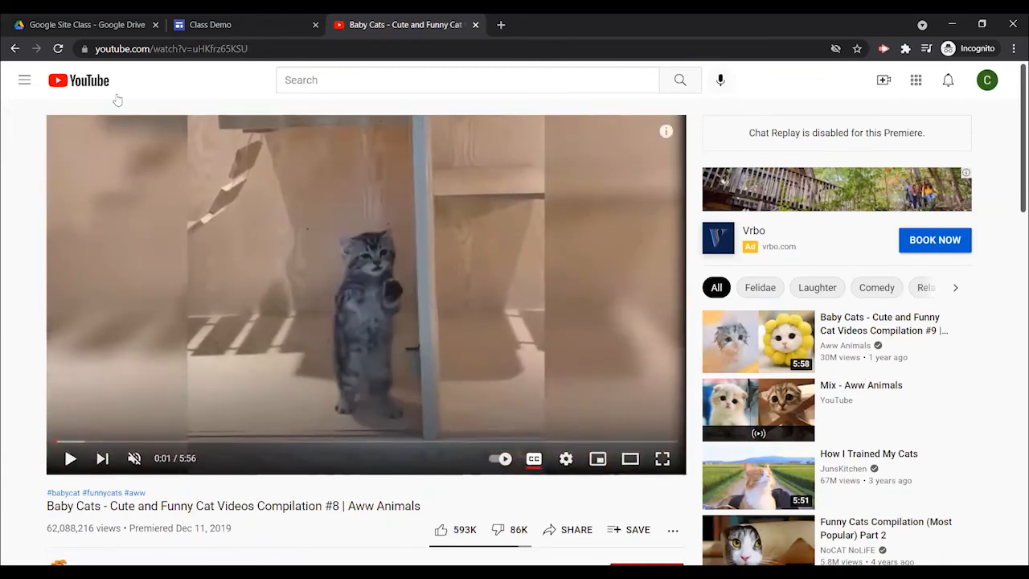
Step: Move the cat video's playback position to 1:00 and copy the video URL at the current time
left_click(200, 50)
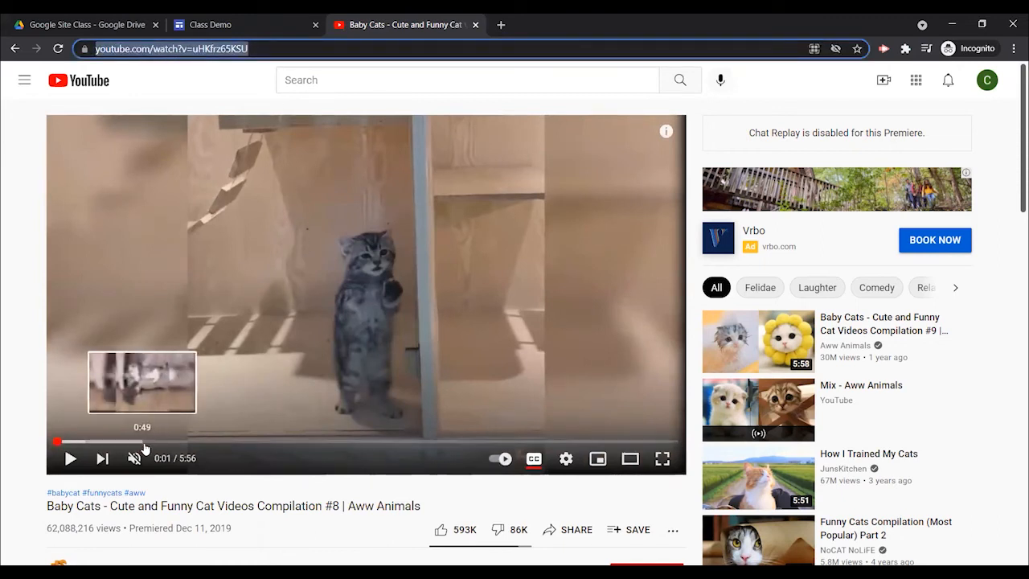
left_click(161, 442)
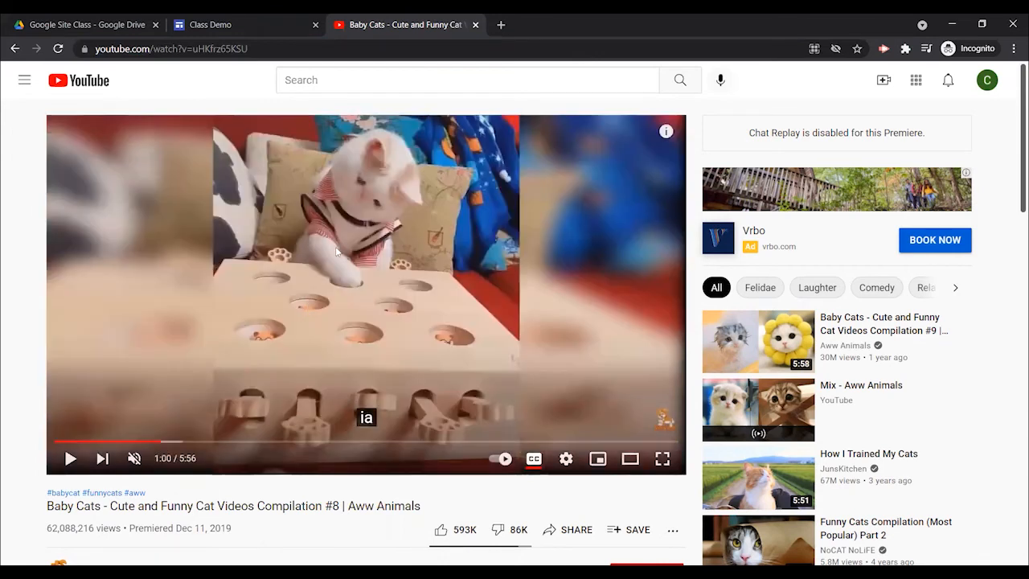
right_click(337, 252)
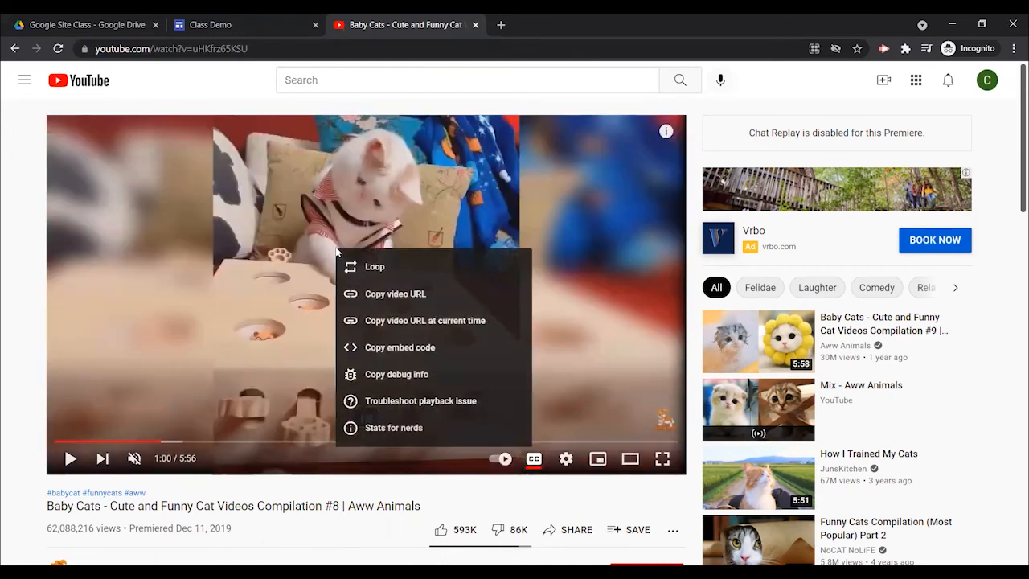
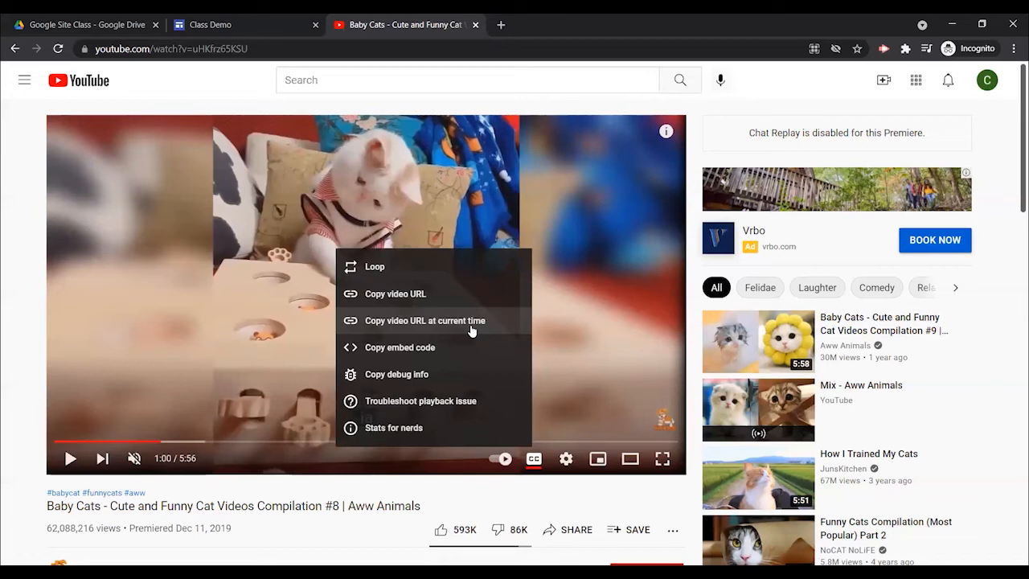
left_click(472, 322)
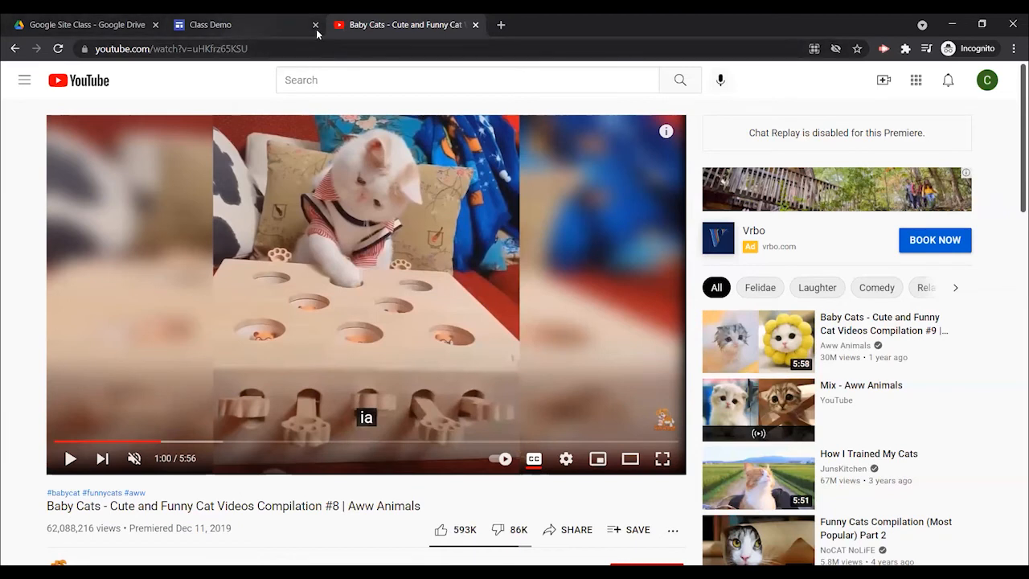
Step: Embed the copied YouTube cat video by URL on the Current page and resize it to about three quarters of the content width
left_click(241, 26)
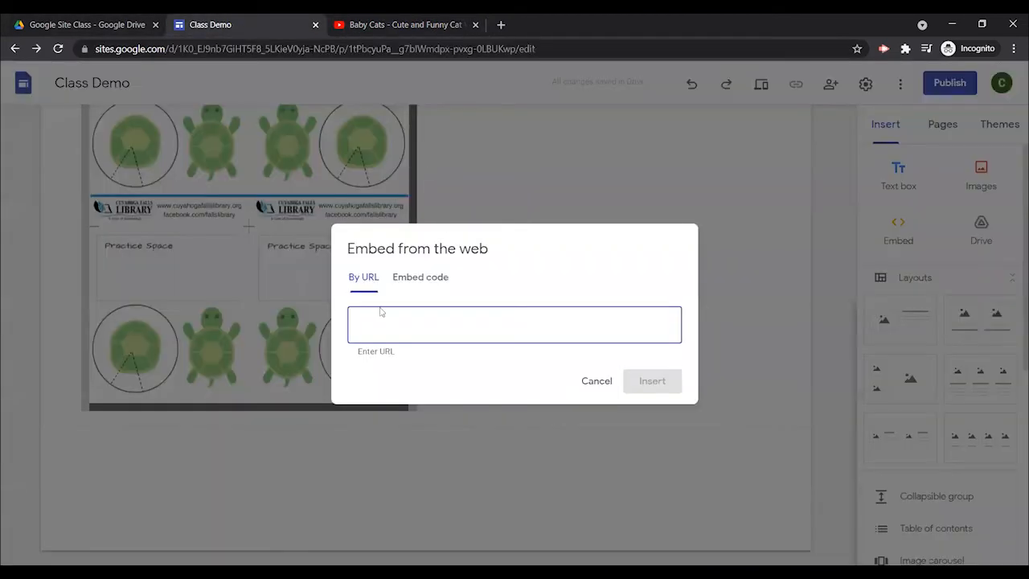
key("ctrl+v")
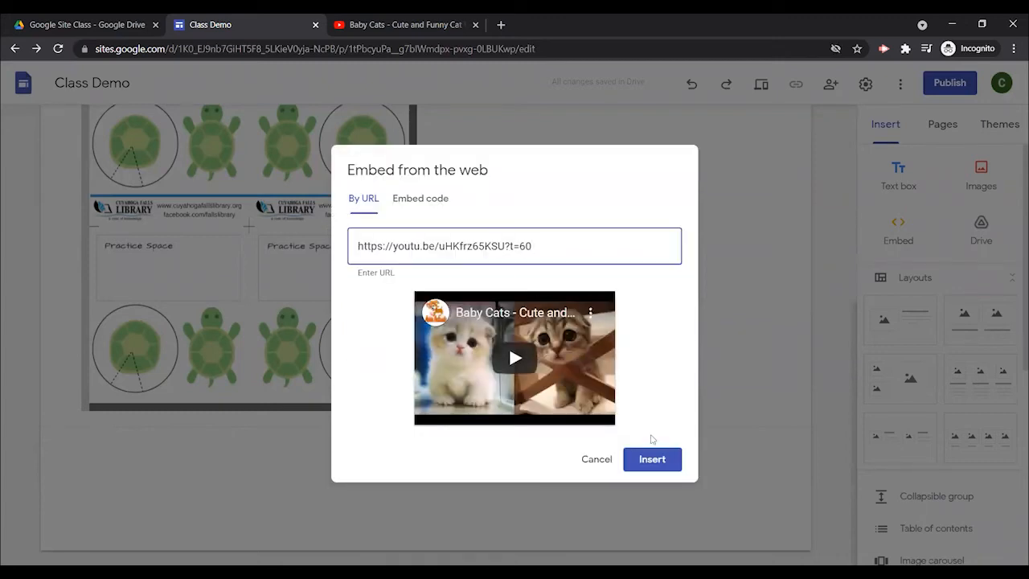
left_click(666, 462)
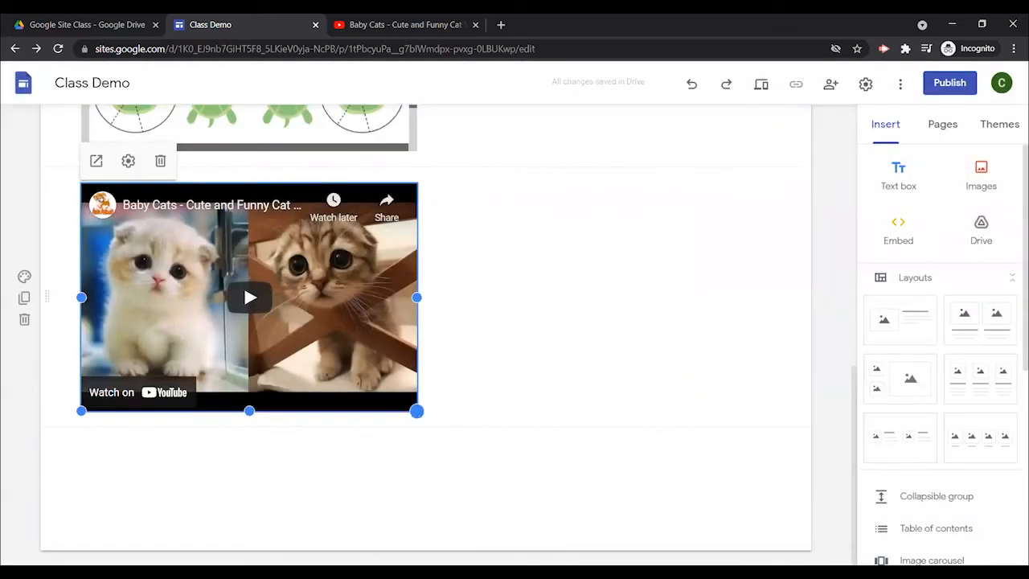
left_click_drag(745, 497, 761, 498)
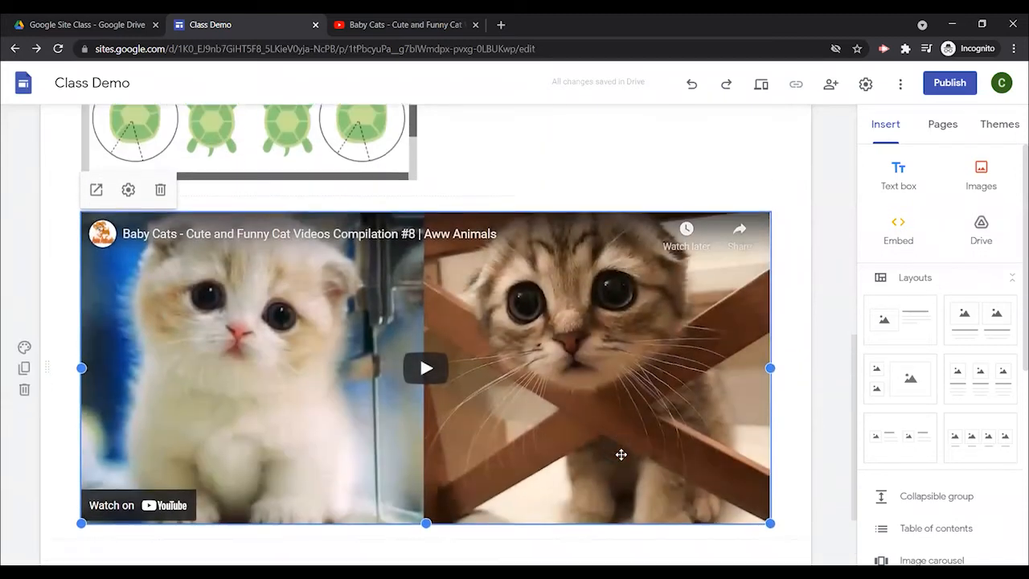
scroll(619, 454, "down", 2)
left_click_drag(537, 394, 594, 409)
Step: Add a text box beside the embedded cat video reading "Hey cool cat!"
left_click(702, 245)
double_click(702, 209)
left_click(701, 208)
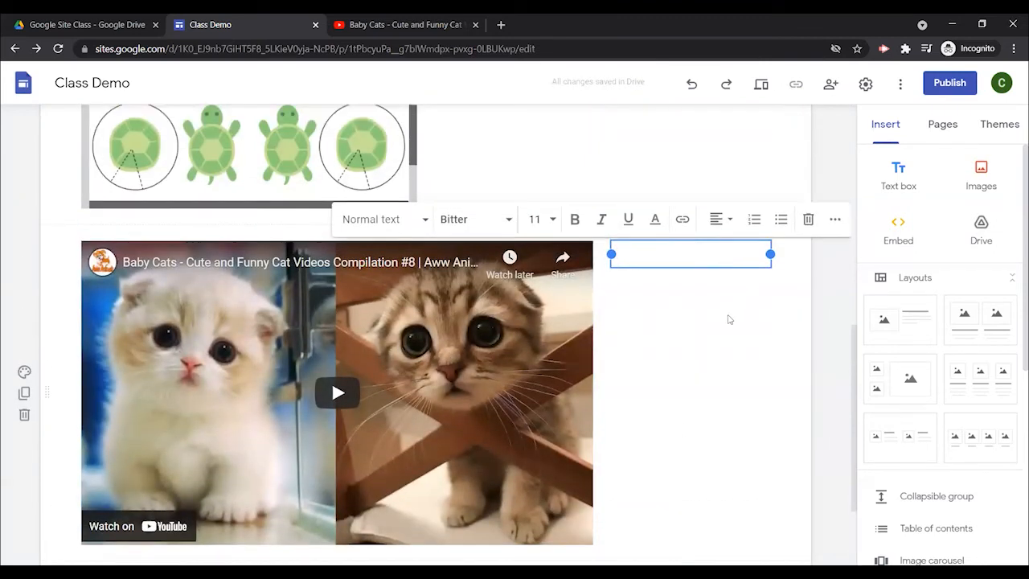
type("Hey cool ")
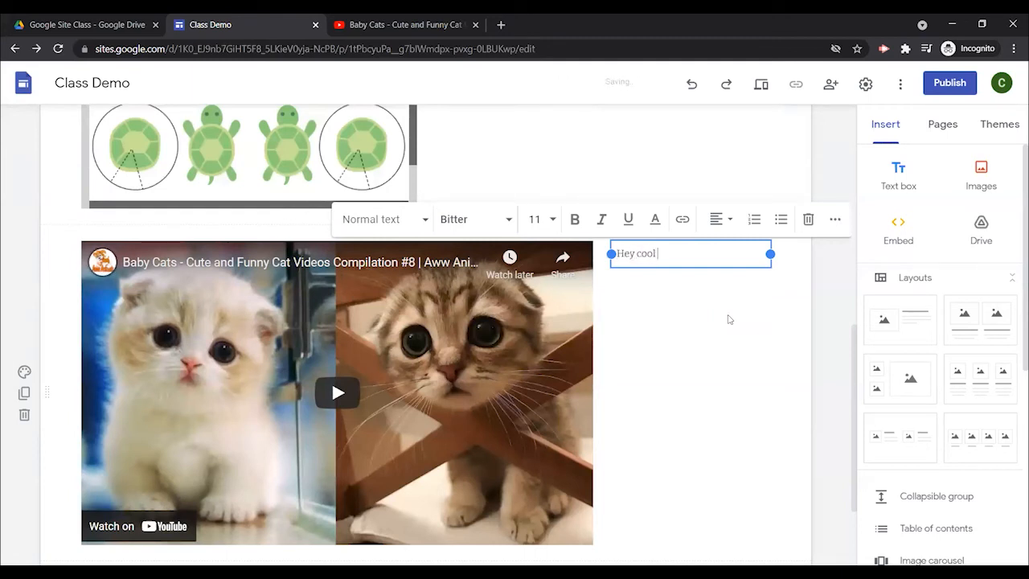
type("cat!")
left_click(672, 346)
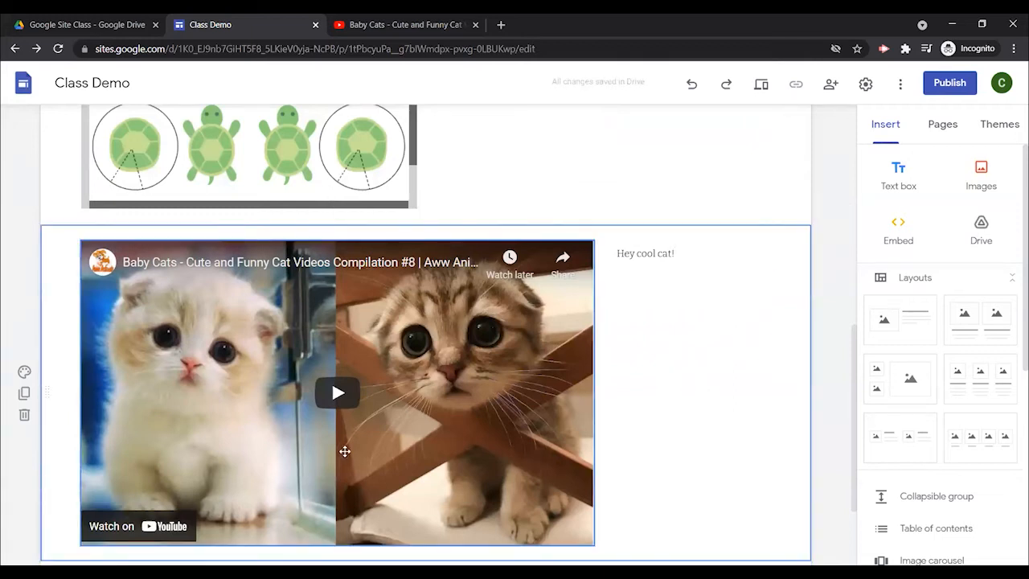
Step: Preview the Current page in the phone layout and test the embedded cat video by playing, muting and pausing it
scroll(674, 483, "down", 1)
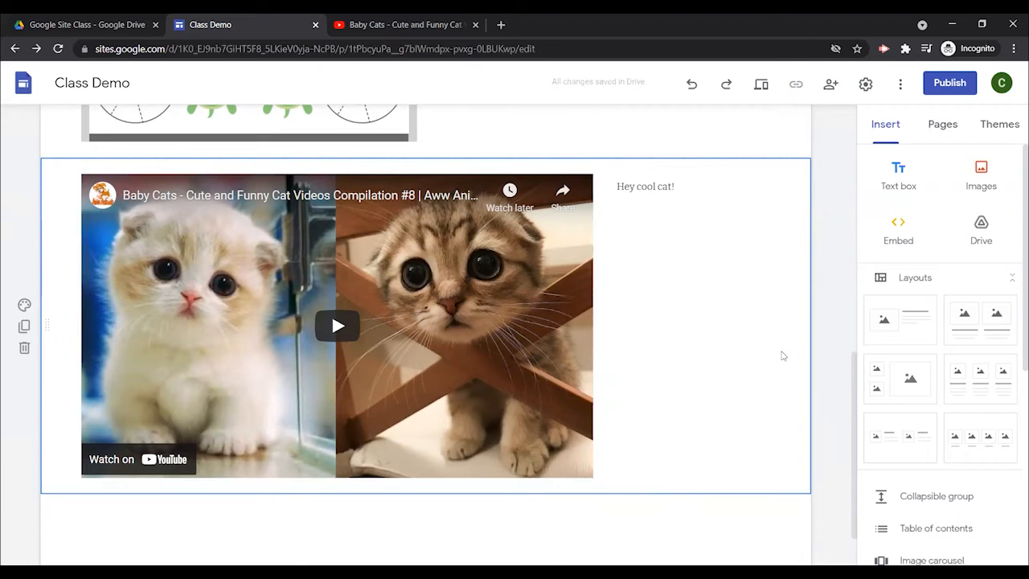
left_click(761, 84)
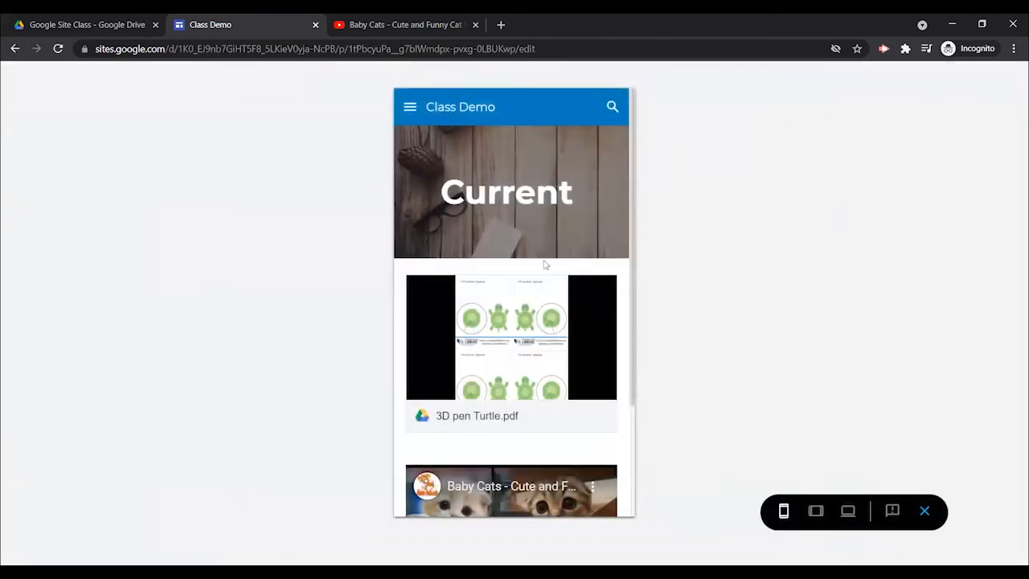
scroll(539, 266, "down", 2)
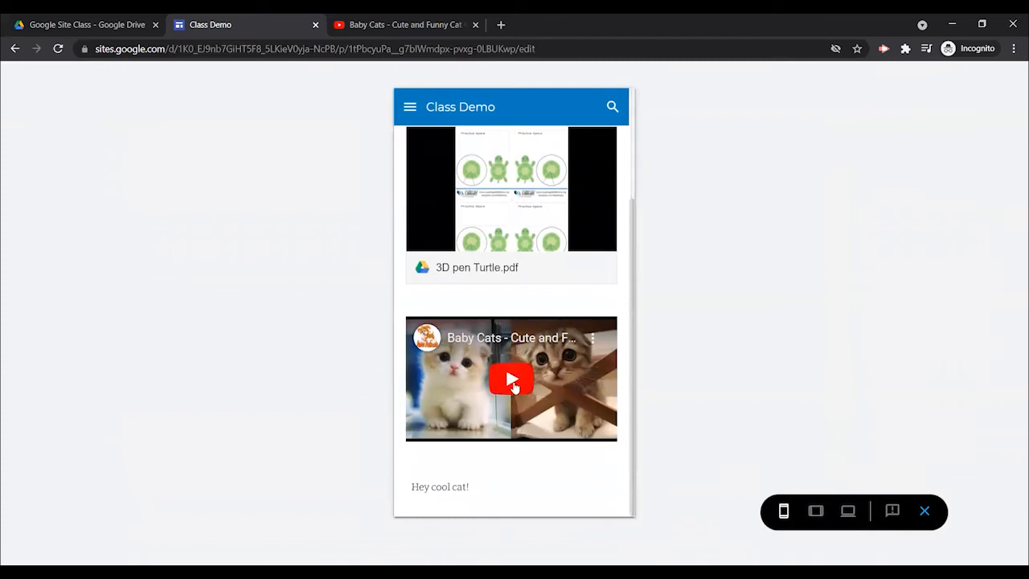
left_click(513, 383)
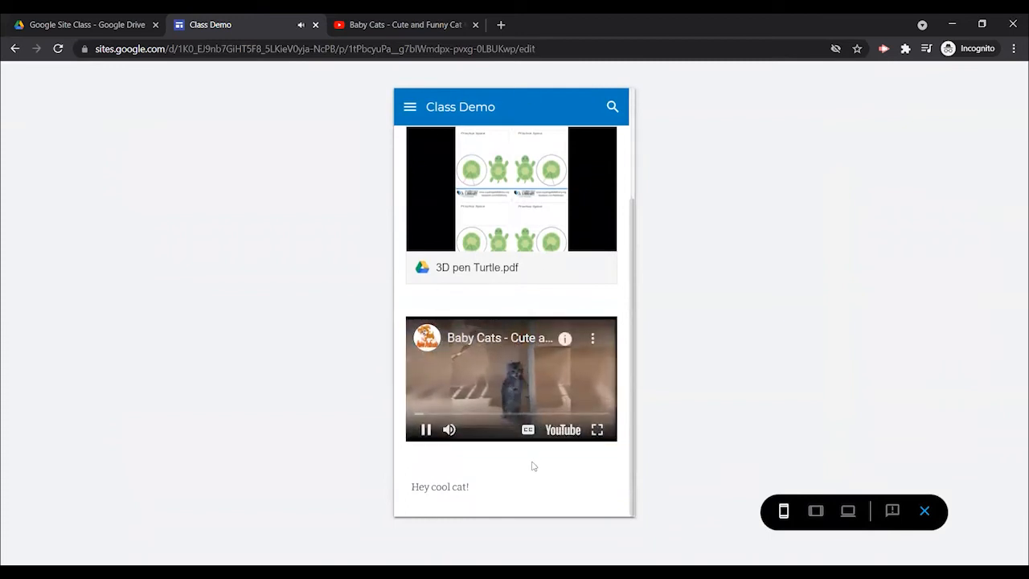
left_click(449, 430)
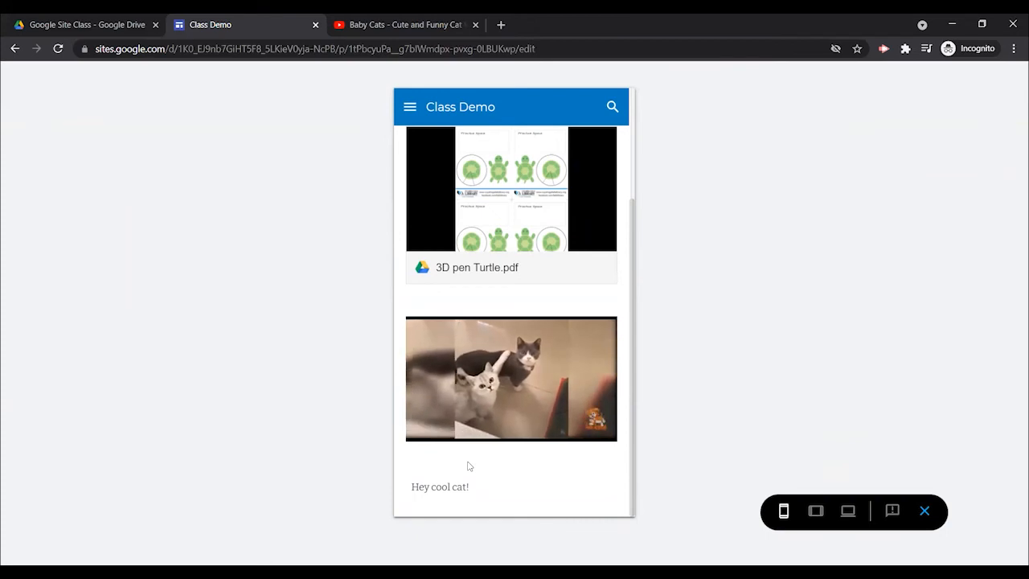
mouse_move(463, 434)
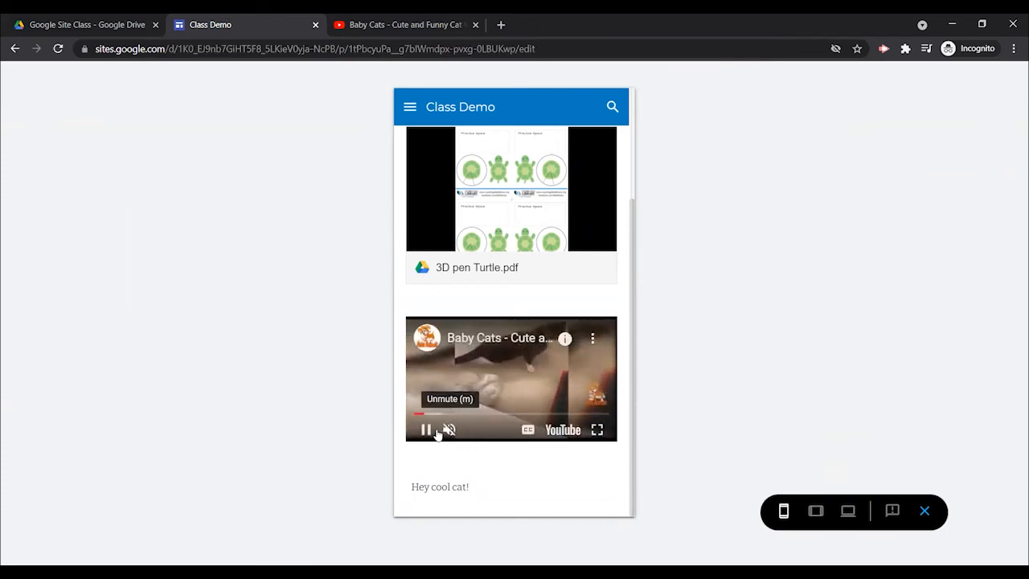
left_click(427, 429)
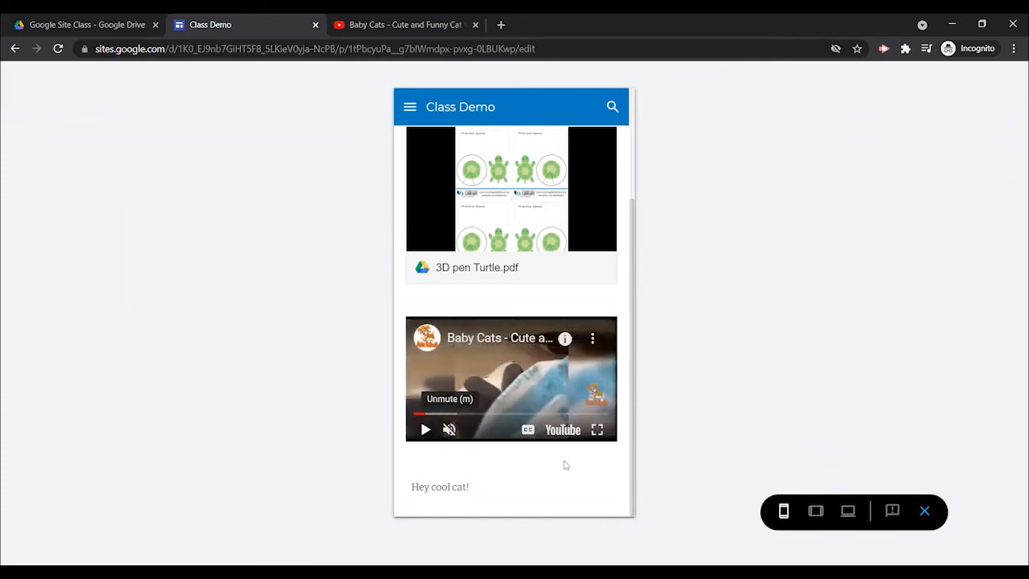
Step: Check the Current page in the tablet and desktop preview layouts and close the preview
left_click(816, 510)
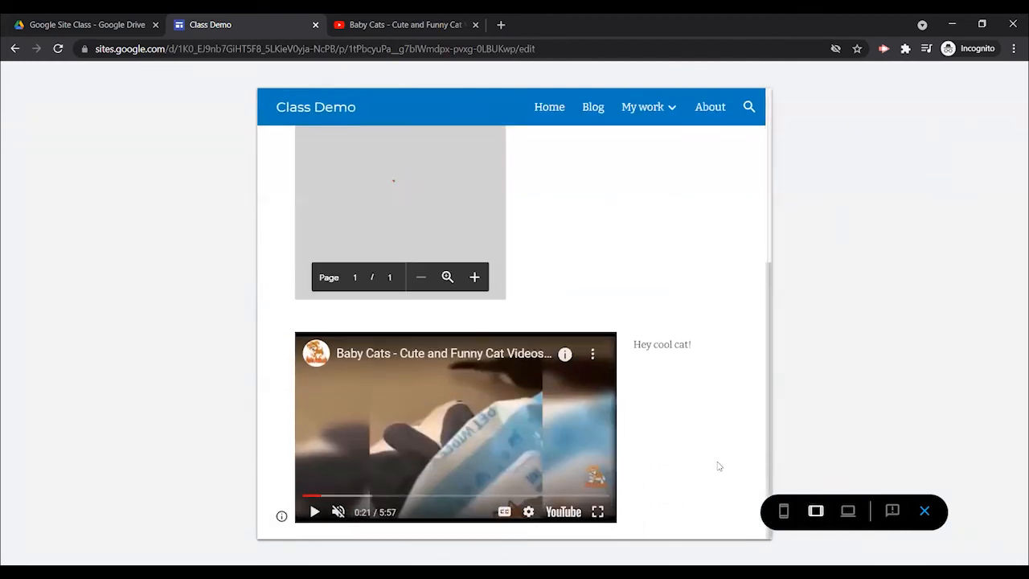
left_click(848, 512)
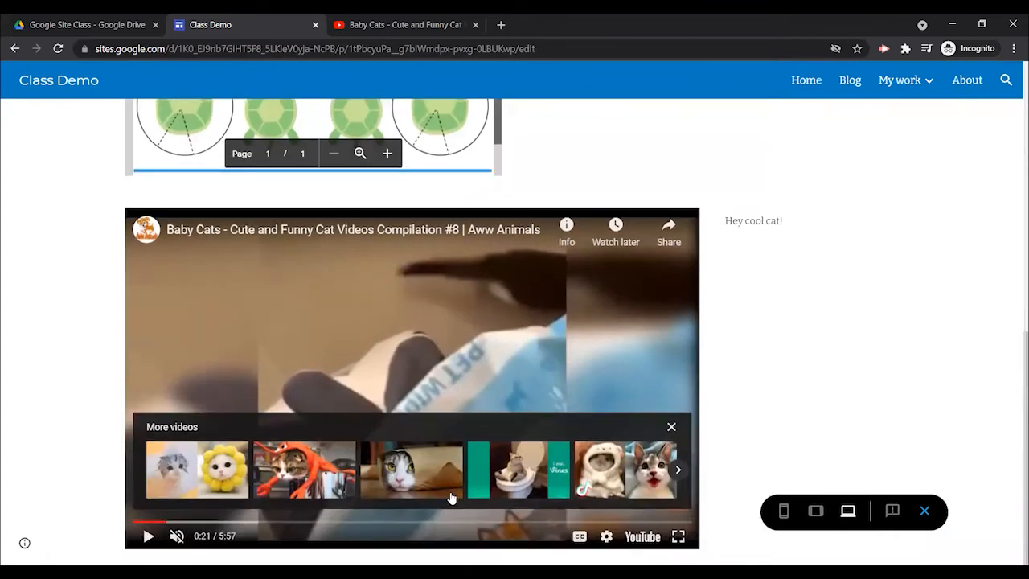
left_click(925, 512)
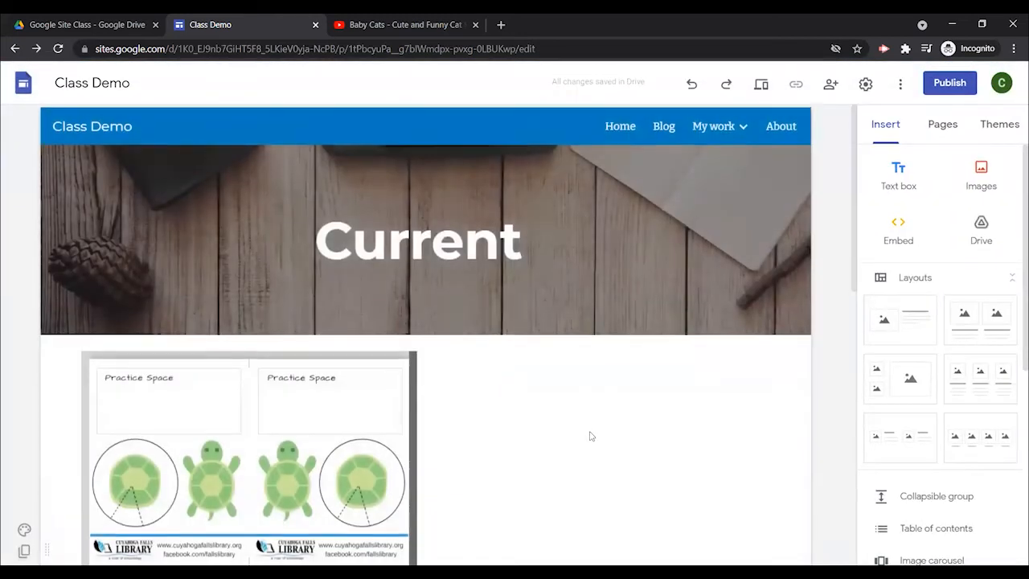
Step: Review the Current page's content and the list of elements available for insertion
scroll(590, 431, "down", 7)
scroll(646, 354, "up", 5)
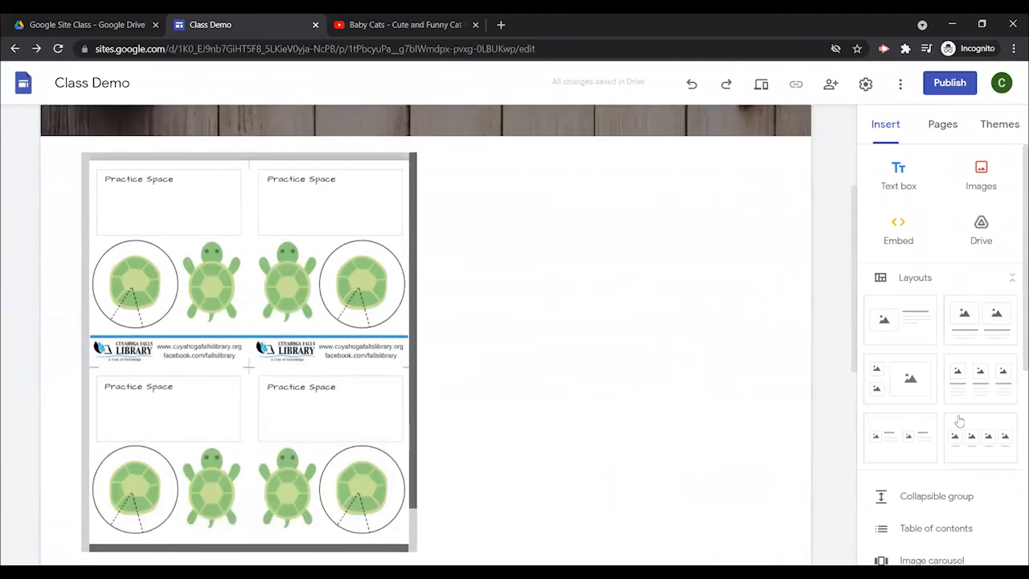
scroll(958, 424, "down", 3)
scroll(957, 428, "down", 1)
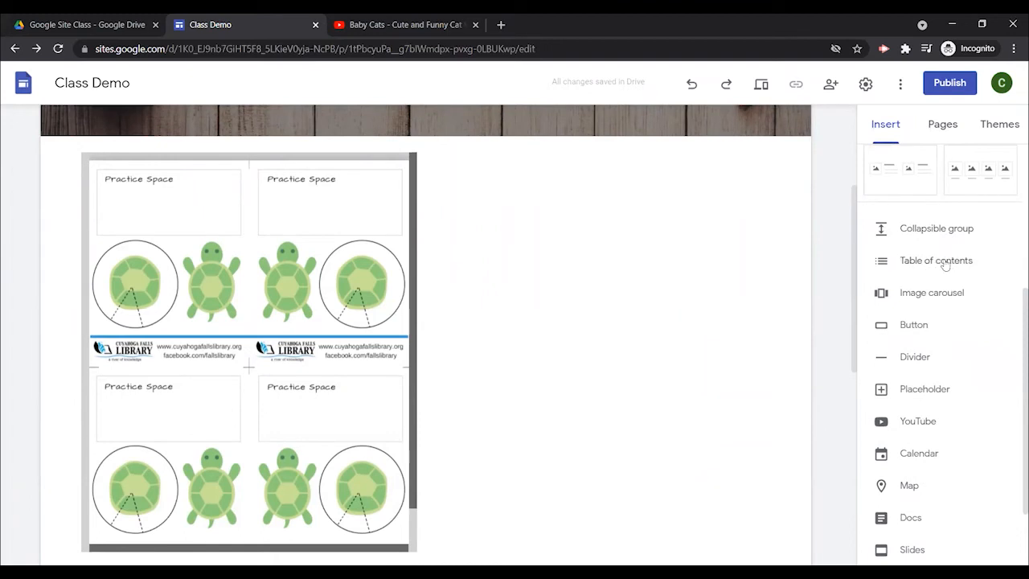
scroll(632, 306, "up", 2)
scroll(625, 322, "down", 3)
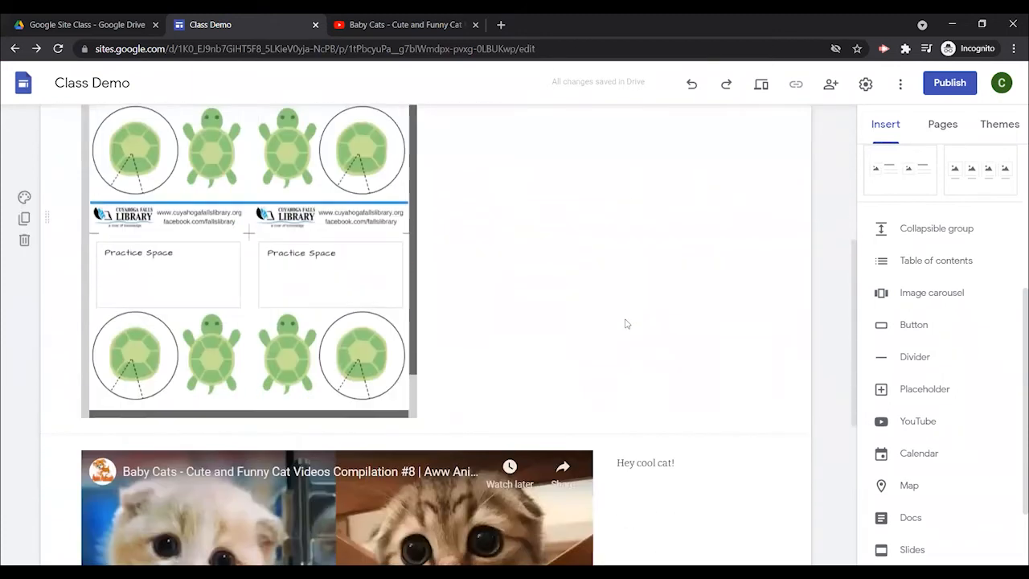
scroll(627, 330, "down", 4)
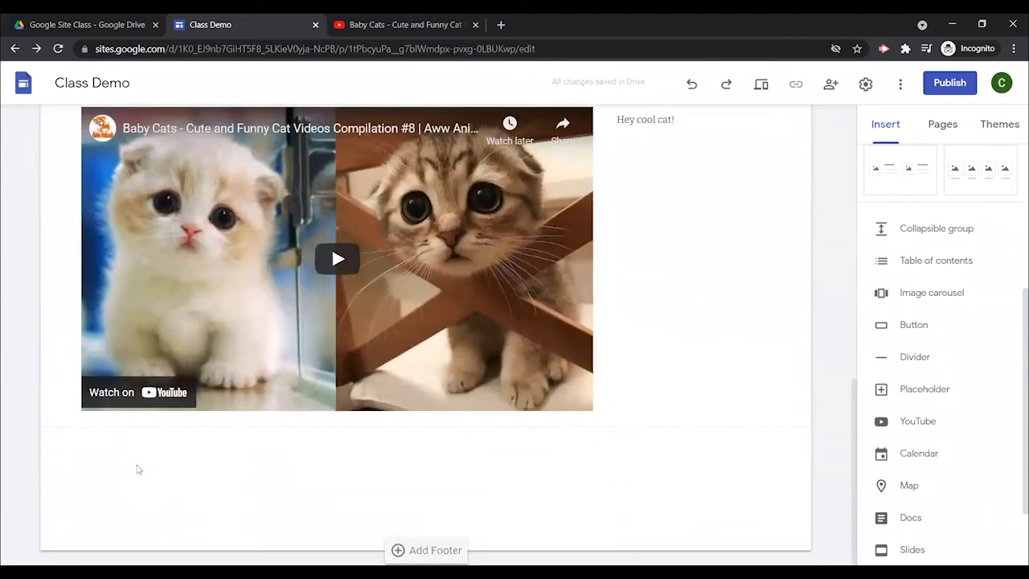
scroll(811, 351, "up", 4)
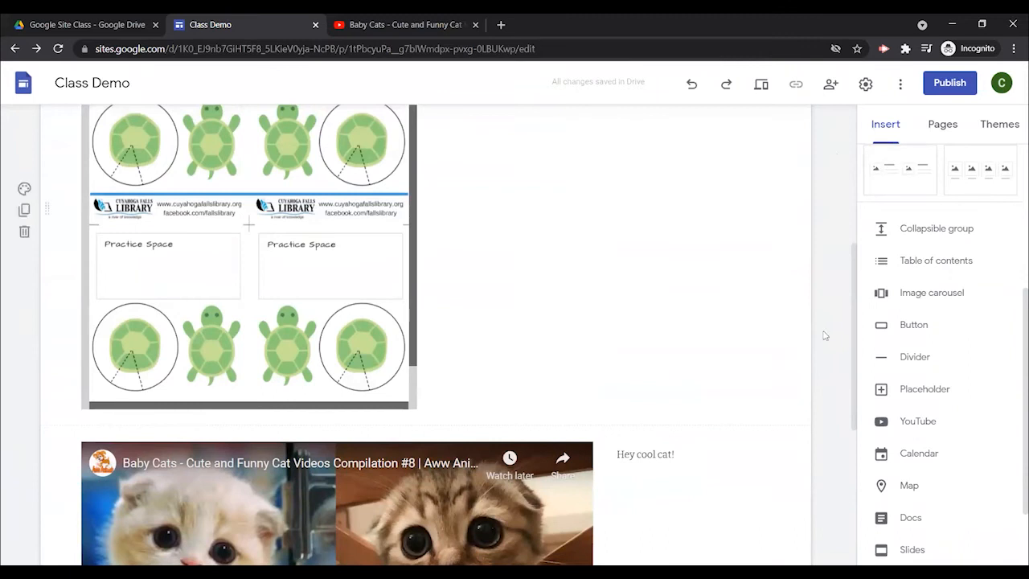
scroll(824, 335, "up", 2)
scroll(718, 290, "up", 2)
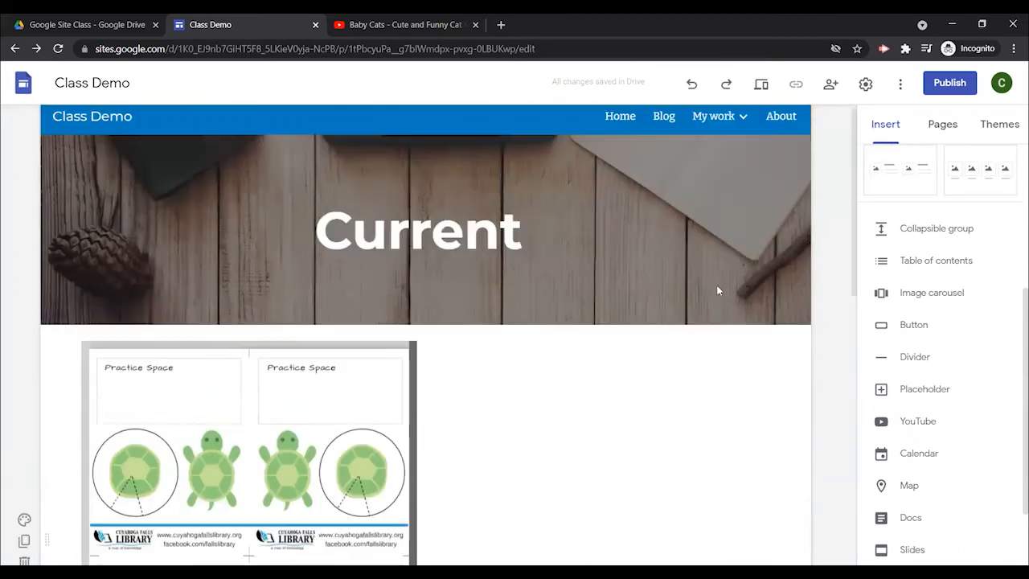
Step: On the Blog page, apply the Heading style to the "Section Title" line in the dark section
left_click(664, 118)
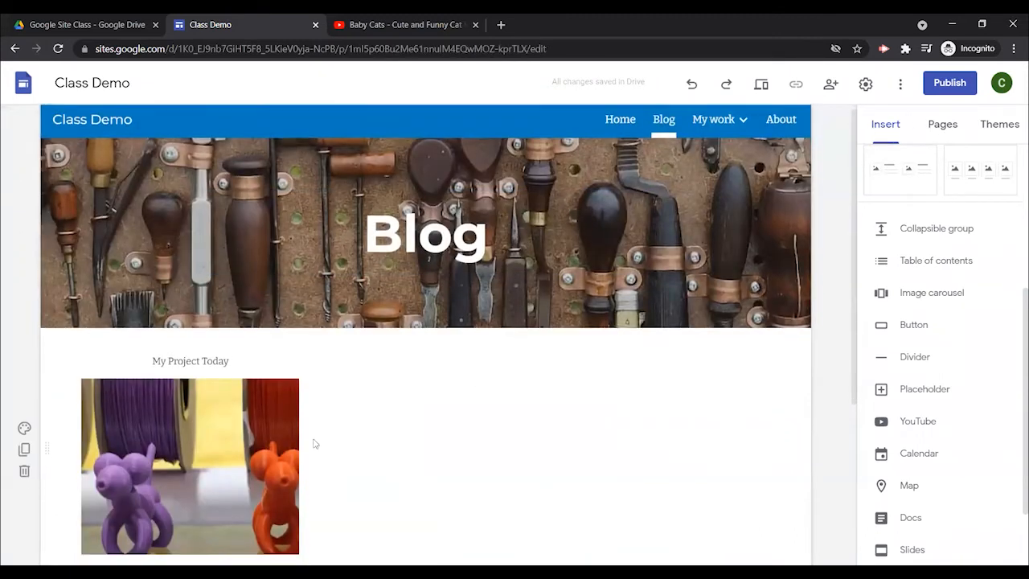
scroll(309, 446, "down", 3)
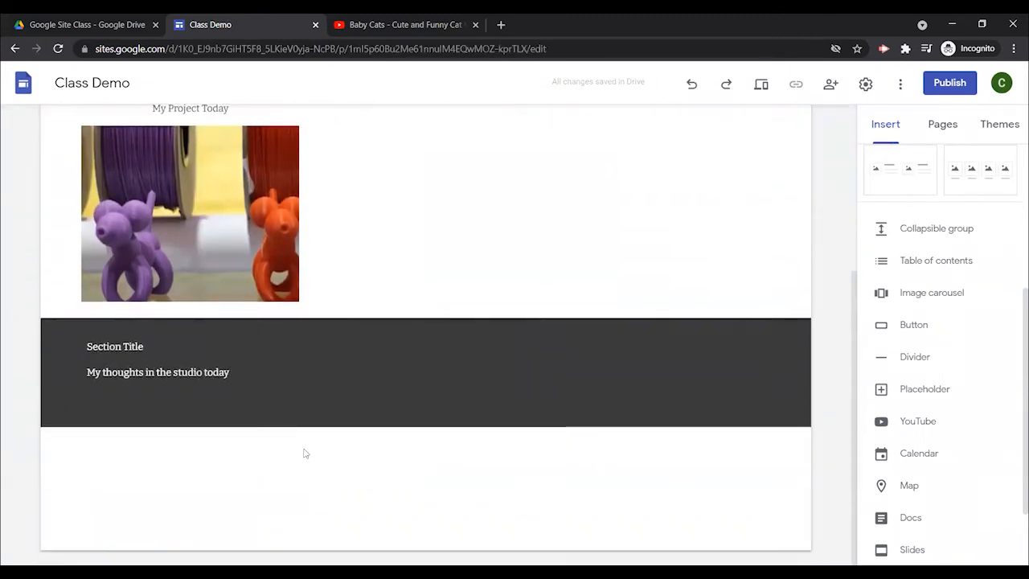
left_click(107, 346)
triple_click(108, 347)
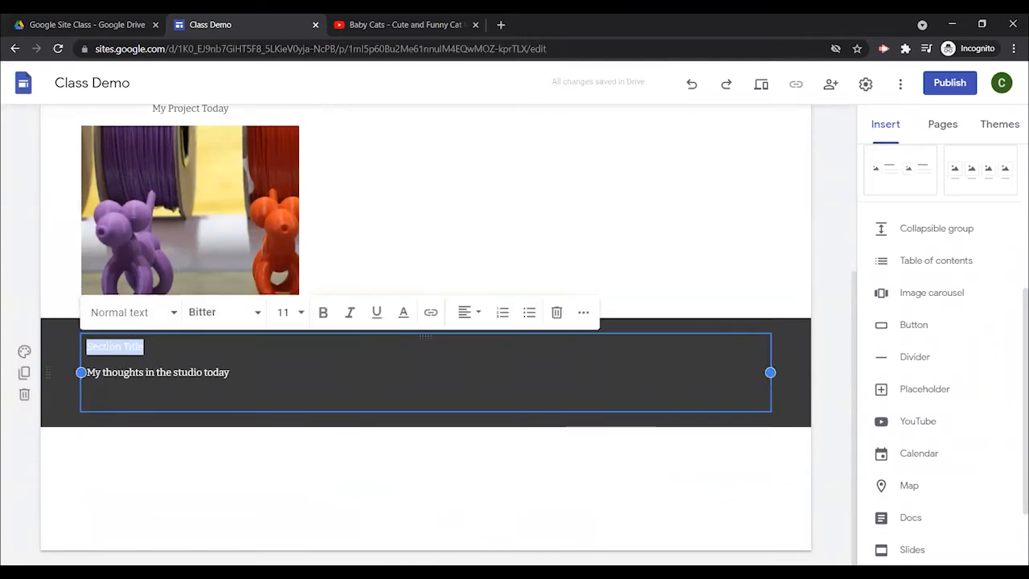
left_click(173, 315)
left_click(125, 361)
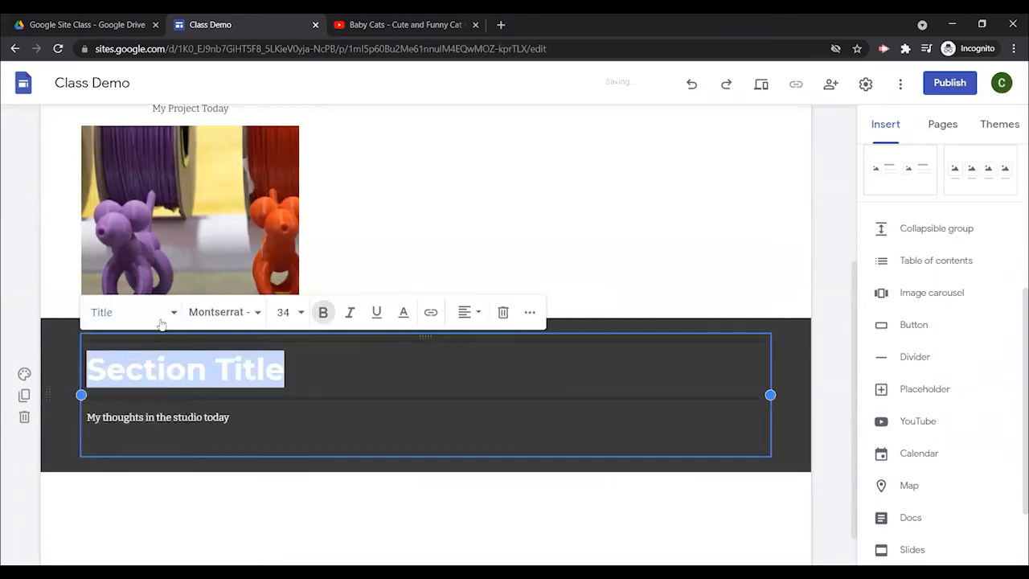
left_click(165, 314)
left_click(127, 388)
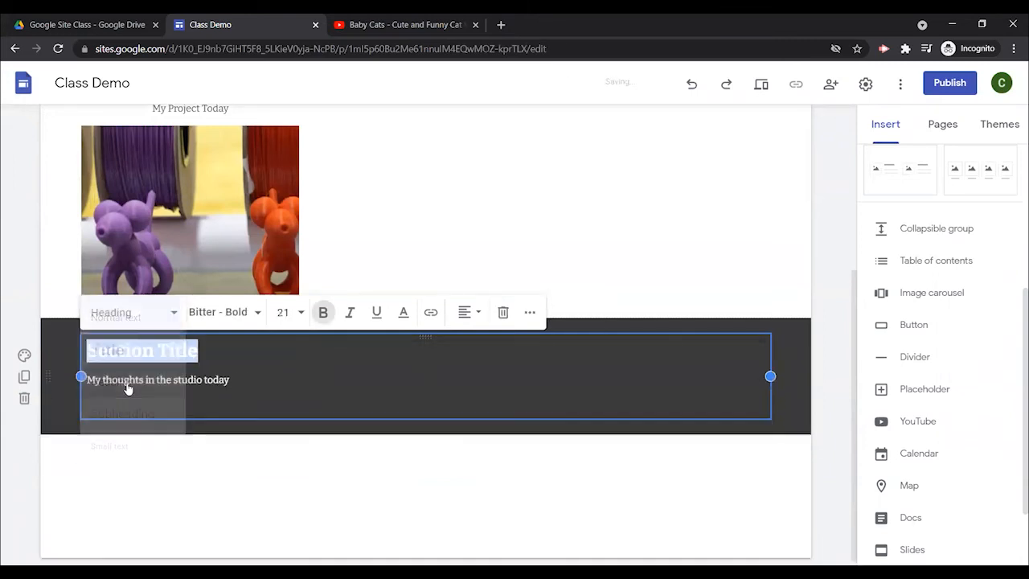
left_click(224, 378)
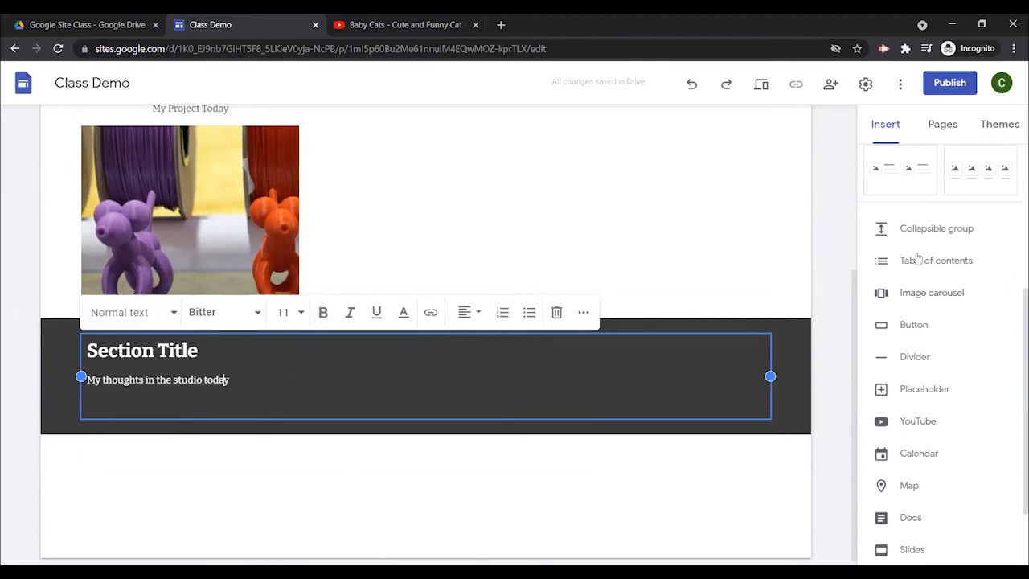
left_click(338, 238)
Step: Duplicate the dark "Section Title" section on the Blog page twice
scroll(342, 258, "up", 1)
scroll(242, 290, "down", 1)
left_click(118, 343)
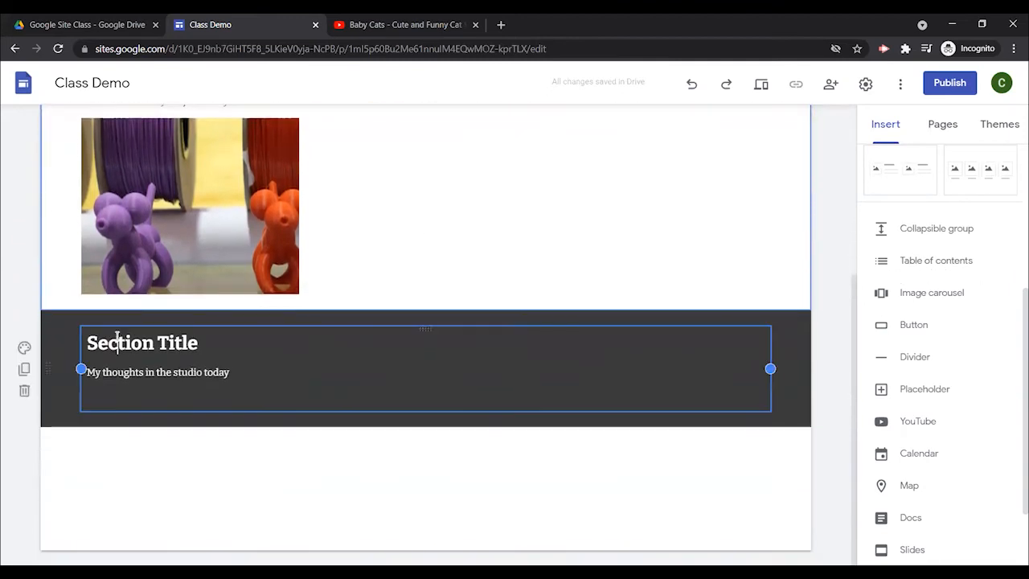
left_click(24, 370)
left_click(24, 370)
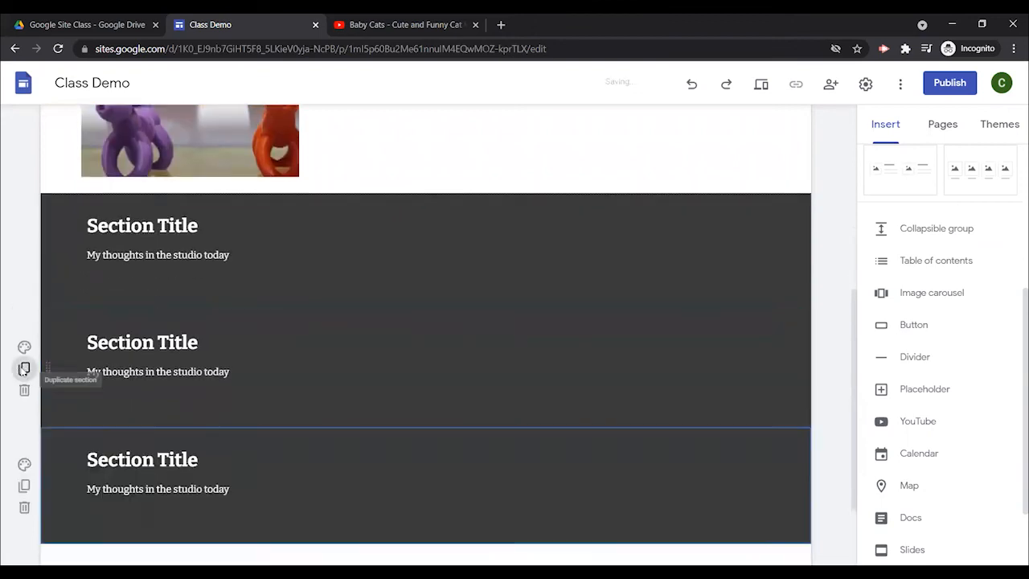
Step: Insert a table of contents below the Blog page's header and check it in the desktop preview
scroll(538, 341, "up", 1)
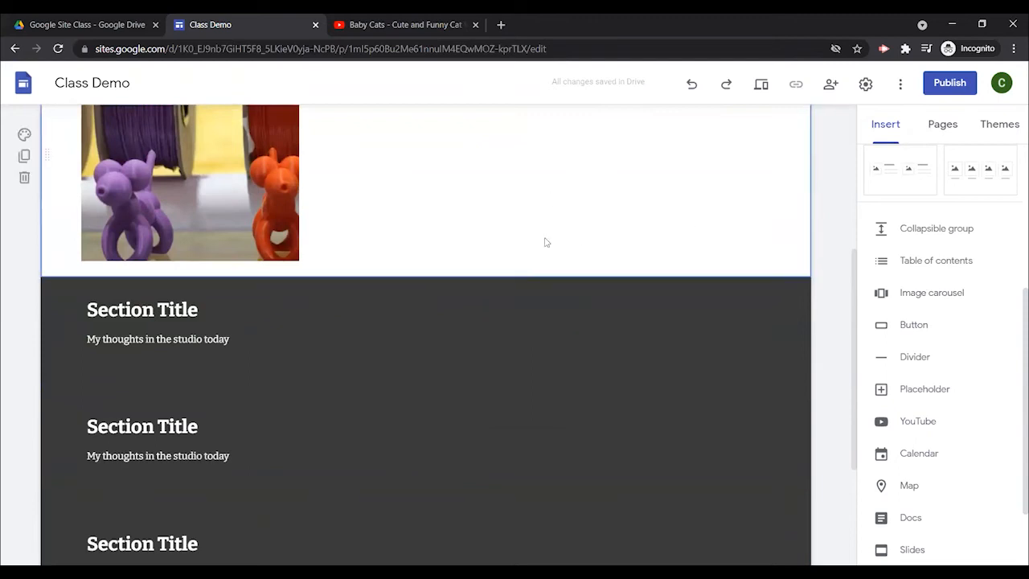
left_click(923, 266)
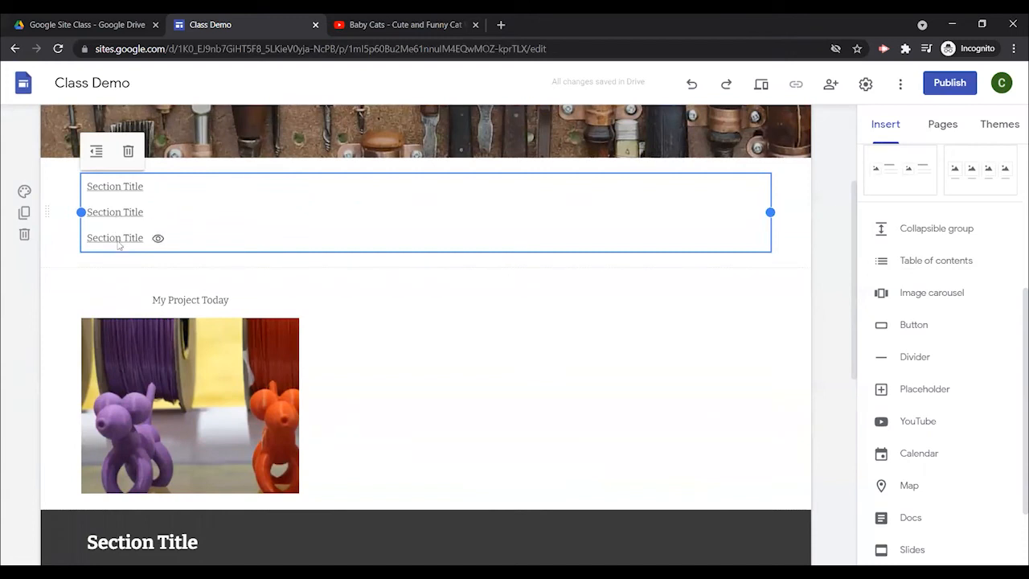
left_click(761, 85)
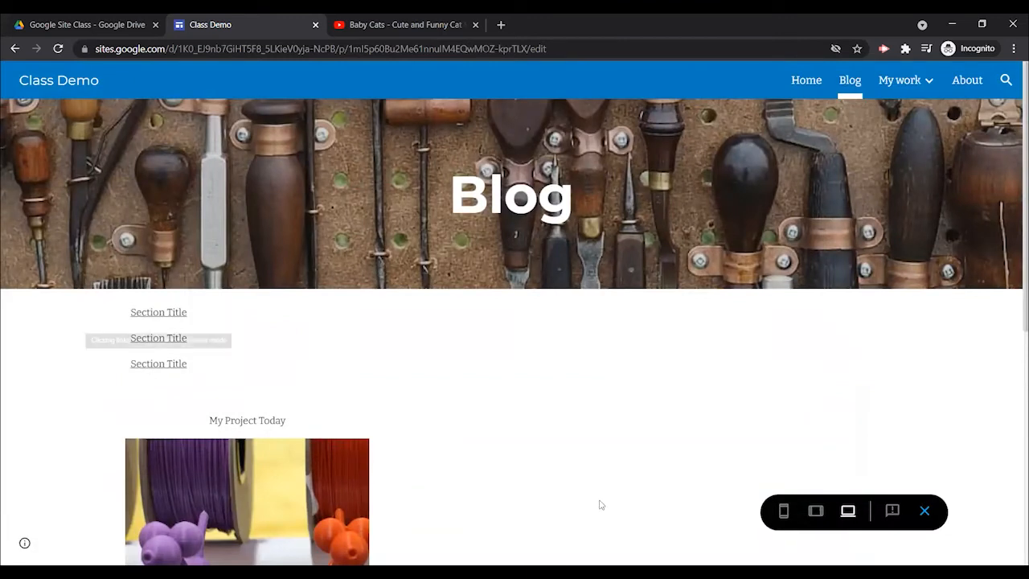
left_click(924, 510)
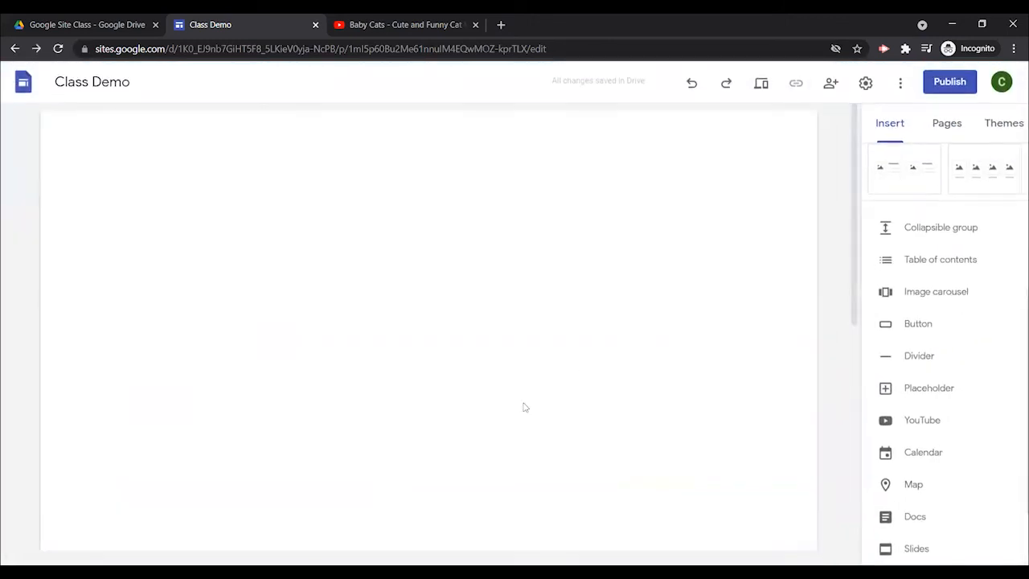
Step: Delete all three dark "Section Title" sections from the Blog page
scroll(494, 371, "down", 8)
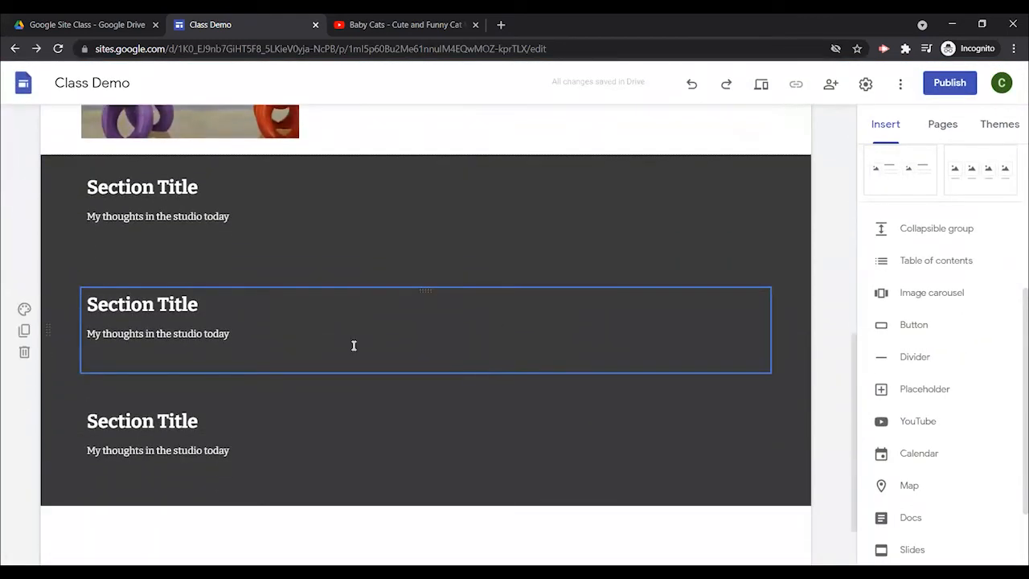
left_click(24, 354)
left_click(24, 391)
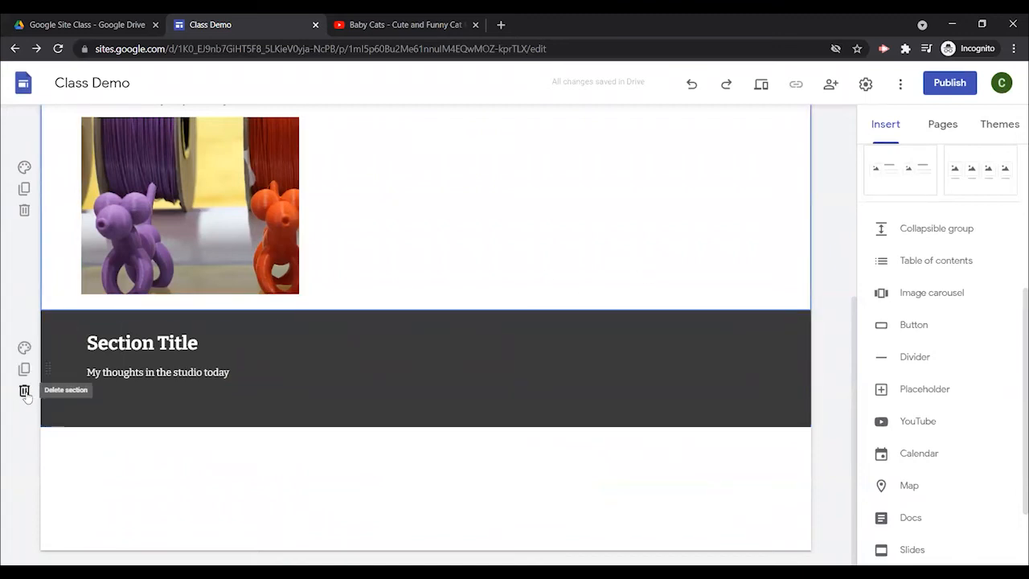
left_click(25, 392)
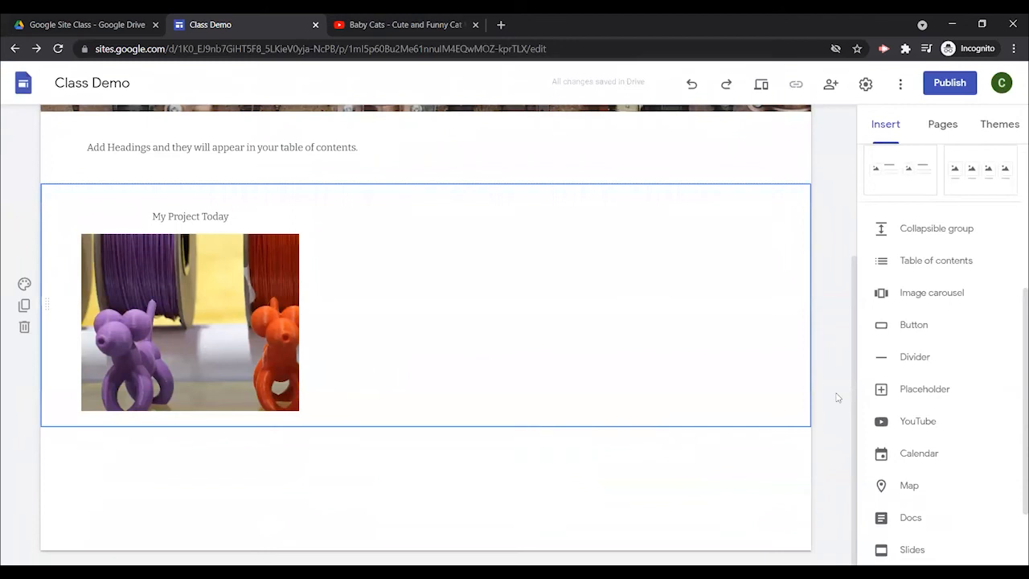
scroll(754, 341, "up", 2)
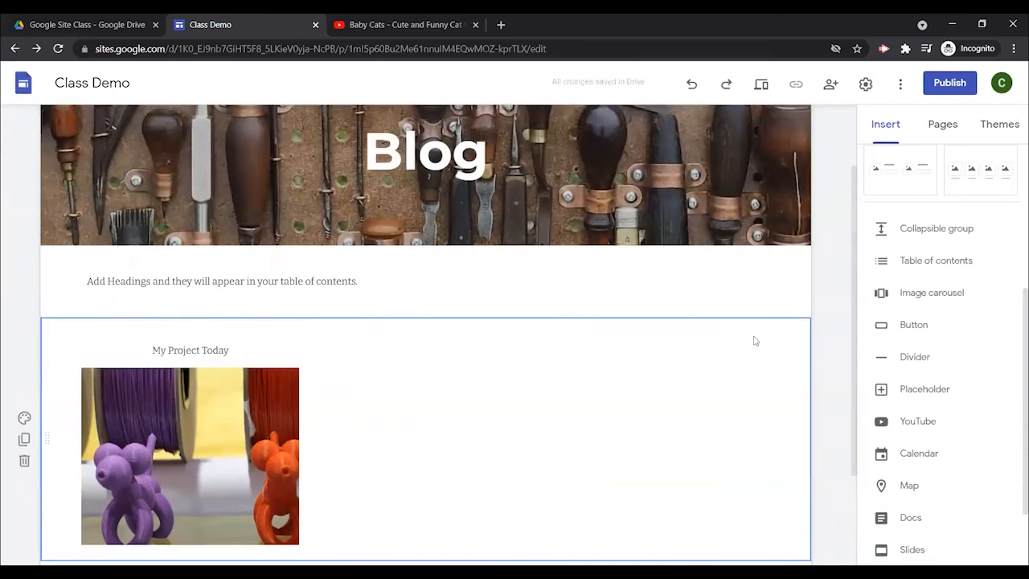
scroll(755, 341, "up", 1)
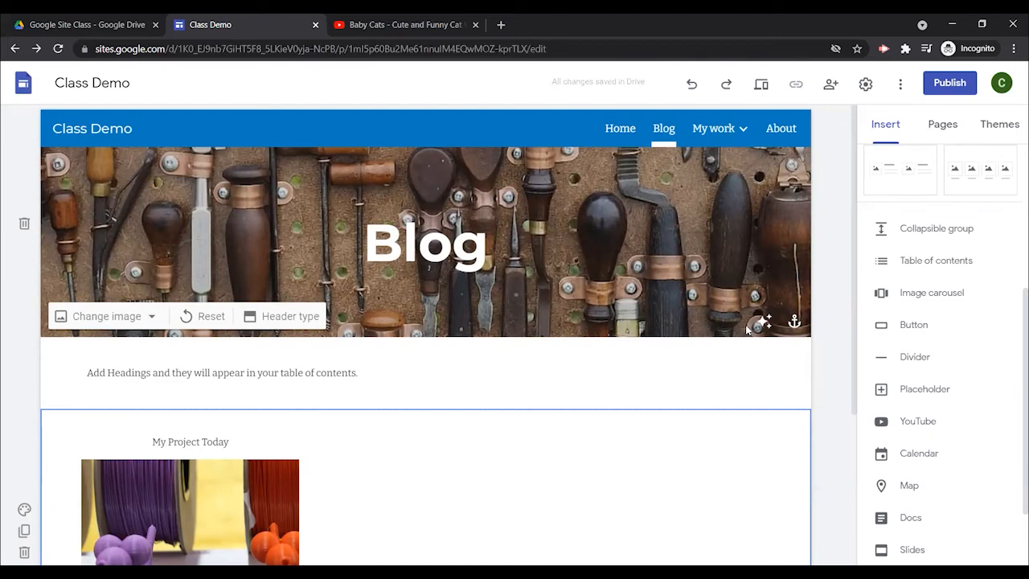
scroll(746, 330, "down", 1)
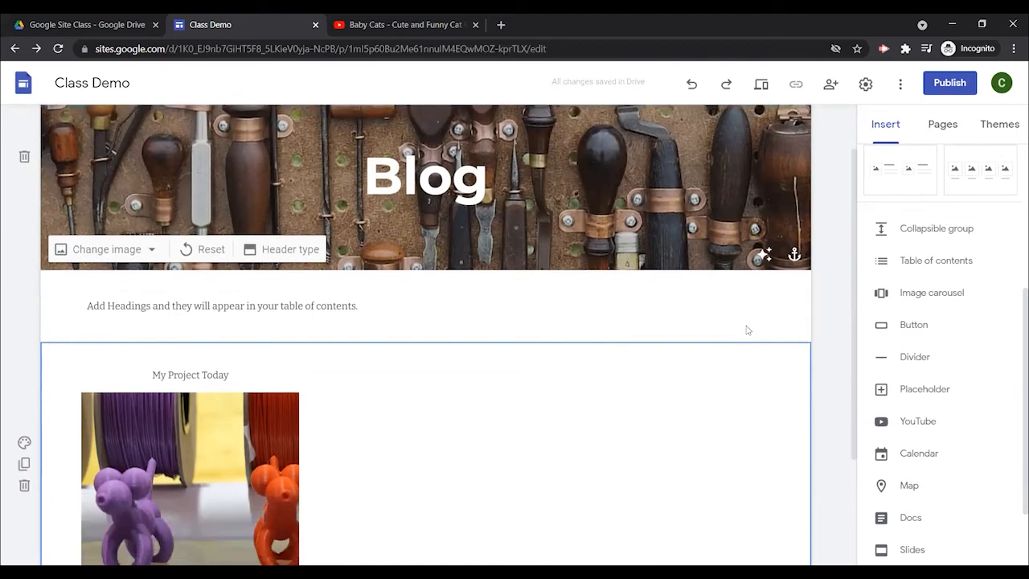
Step: Look at the New link form for adding a link to the site's page list, and dismiss it without entering anything
left_click(941, 125)
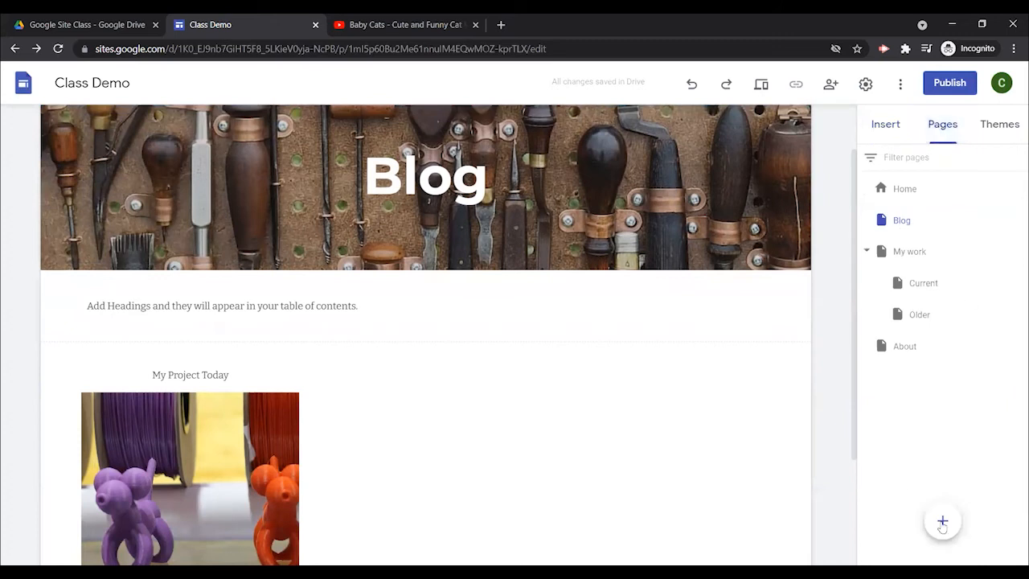
mouse_move(939, 521)
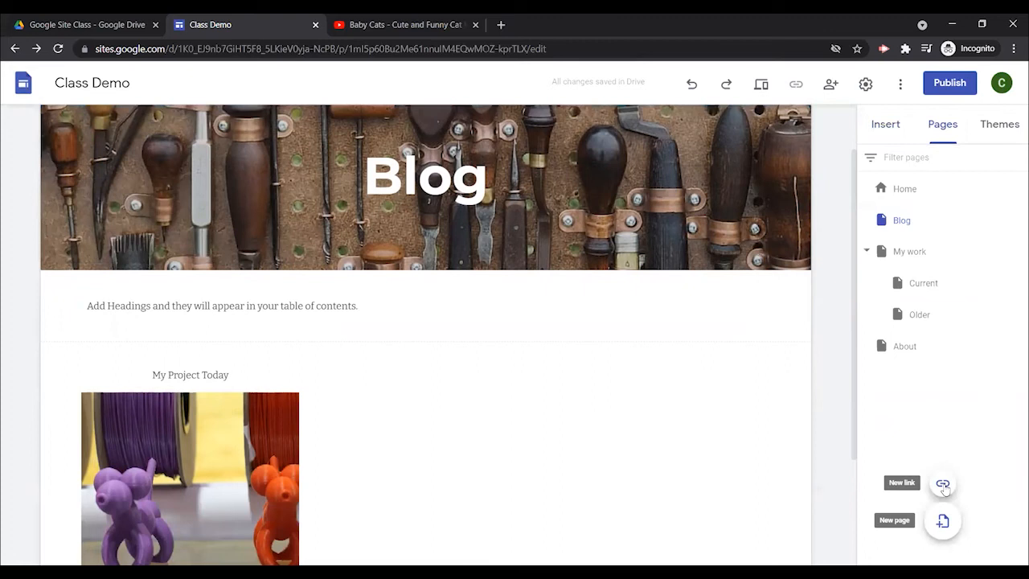
left_click(943, 485)
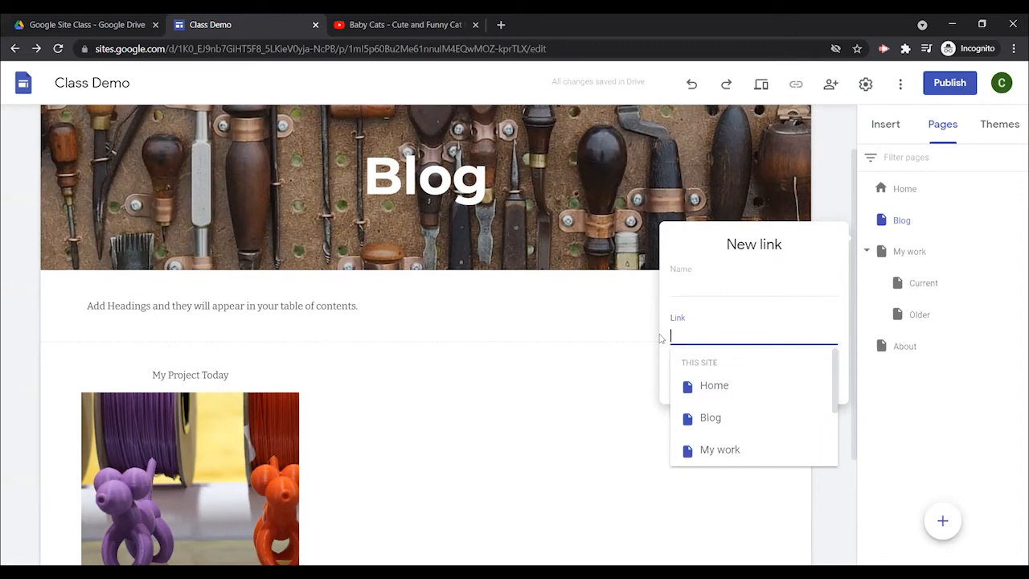
left_click(632, 370)
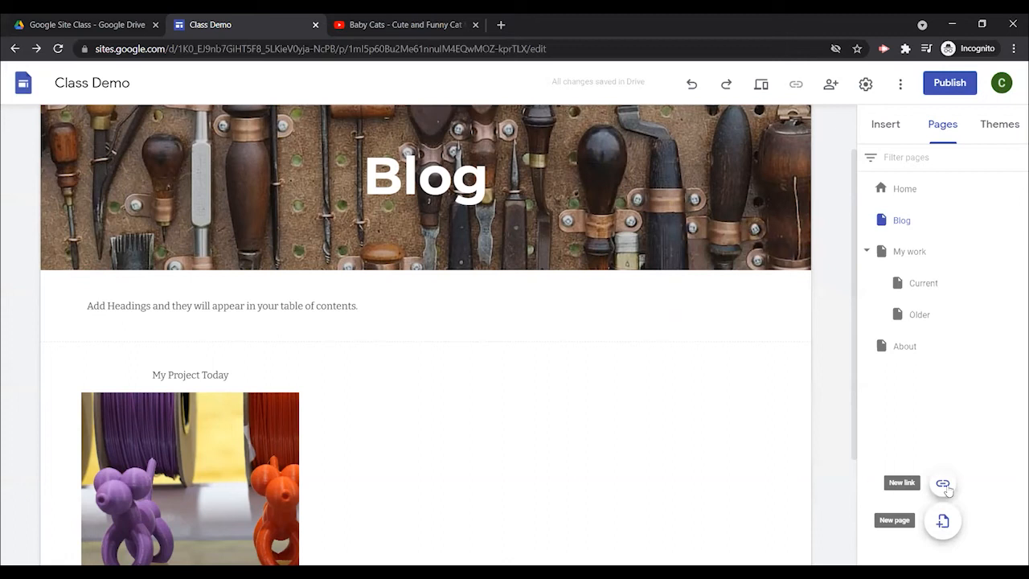
left_click(943, 484)
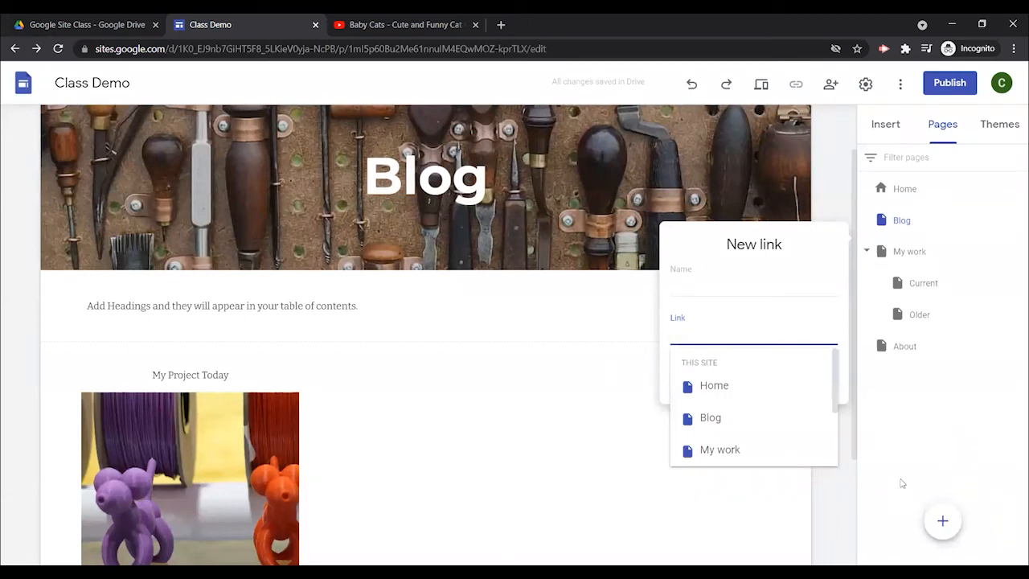
left_click(539, 501)
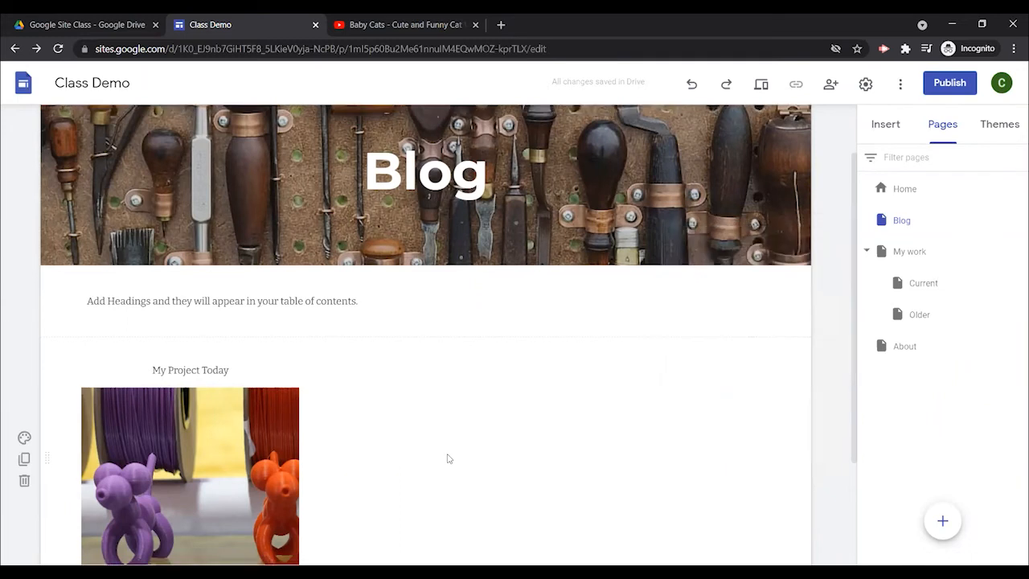
Step: Look over the Blog page and check the site navigation by visiting Home, Blog and My work, ending on Home
scroll(448, 458, "down", 2)
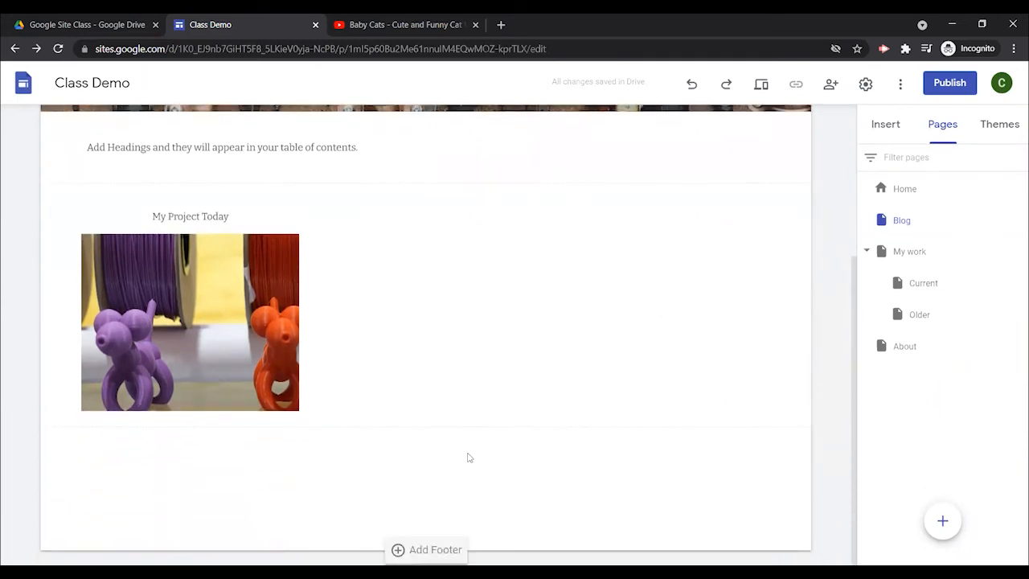
scroll(489, 443, "up", 2)
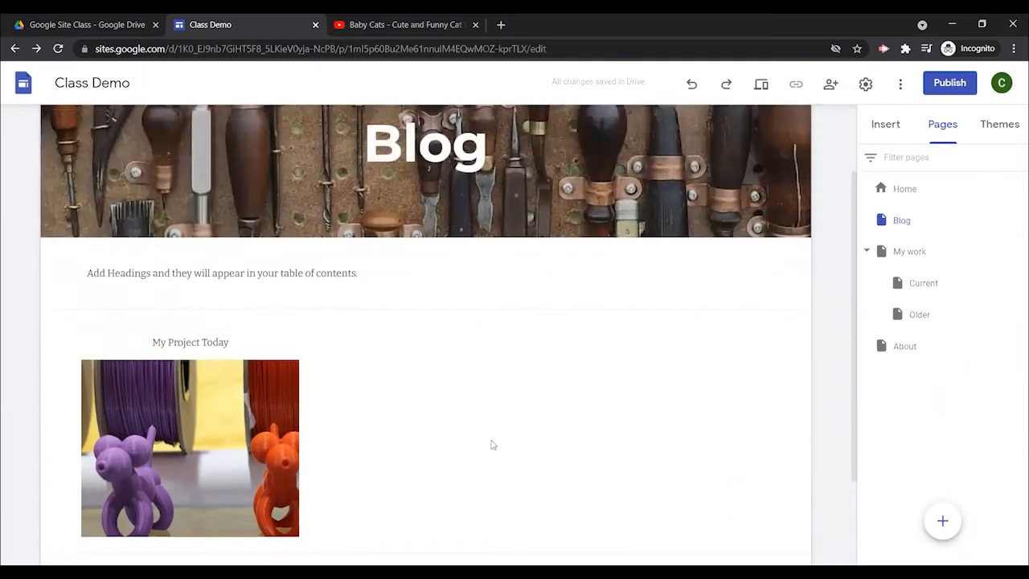
scroll(493, 445, "up", 1)
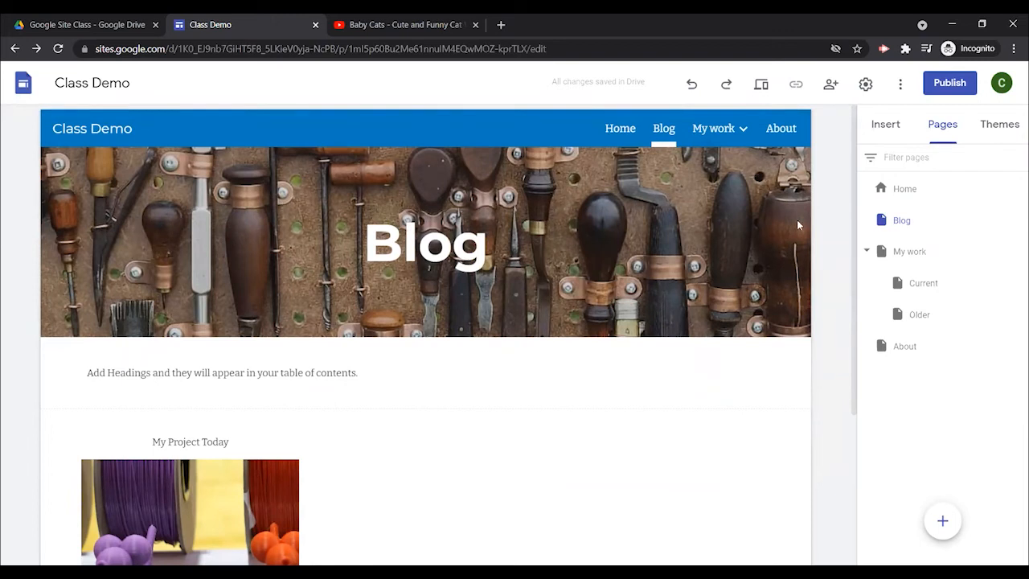
left_click(617, 130)
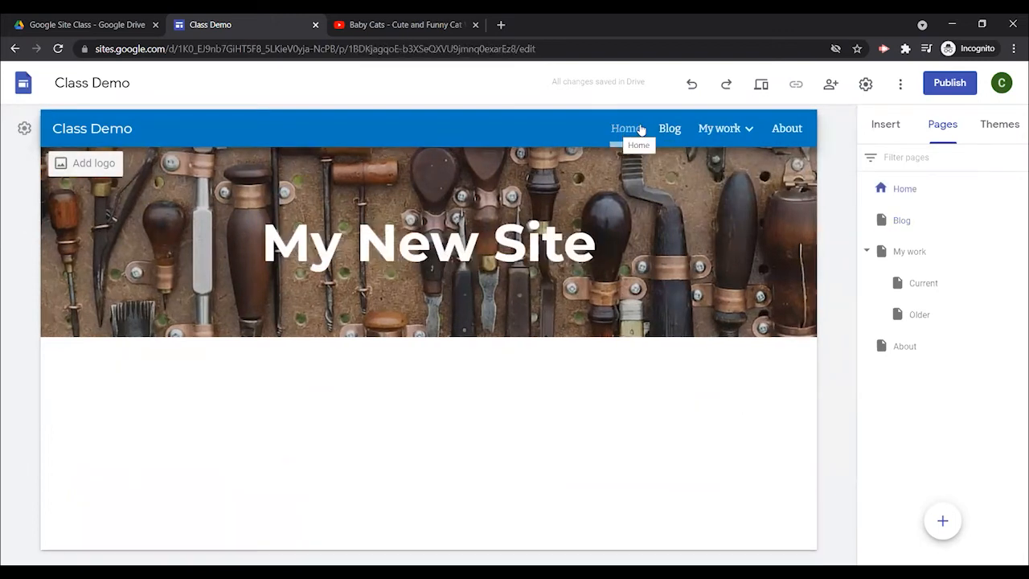
left_click(672, 129)
mouse_move(718, 134)
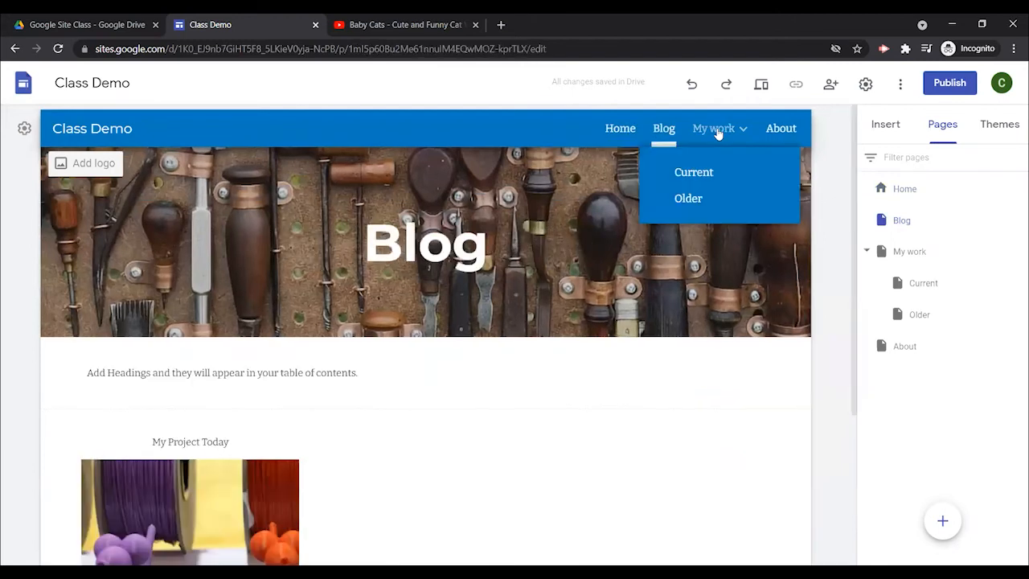
left_click(717, 134)
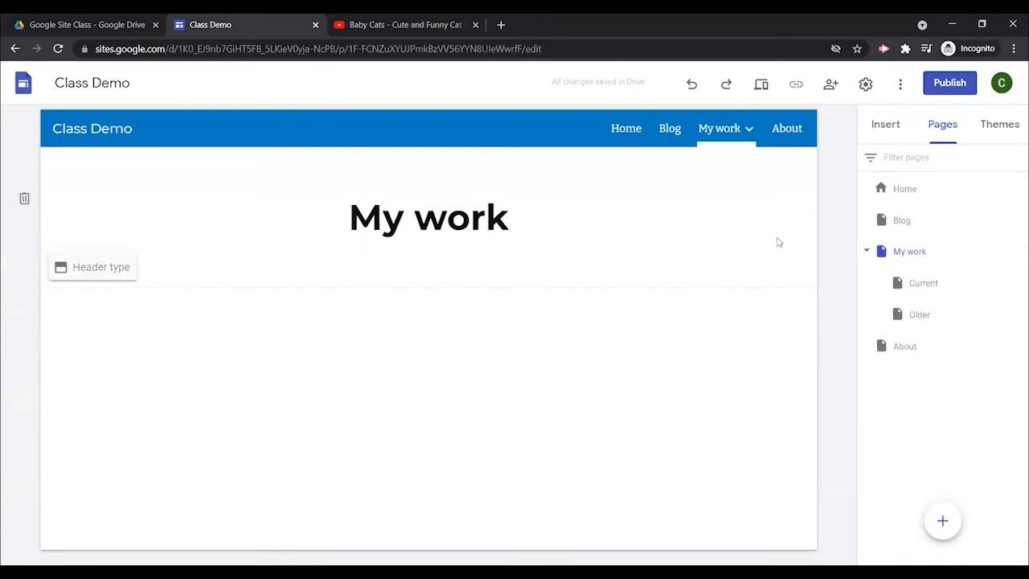
left_click(895, 193)
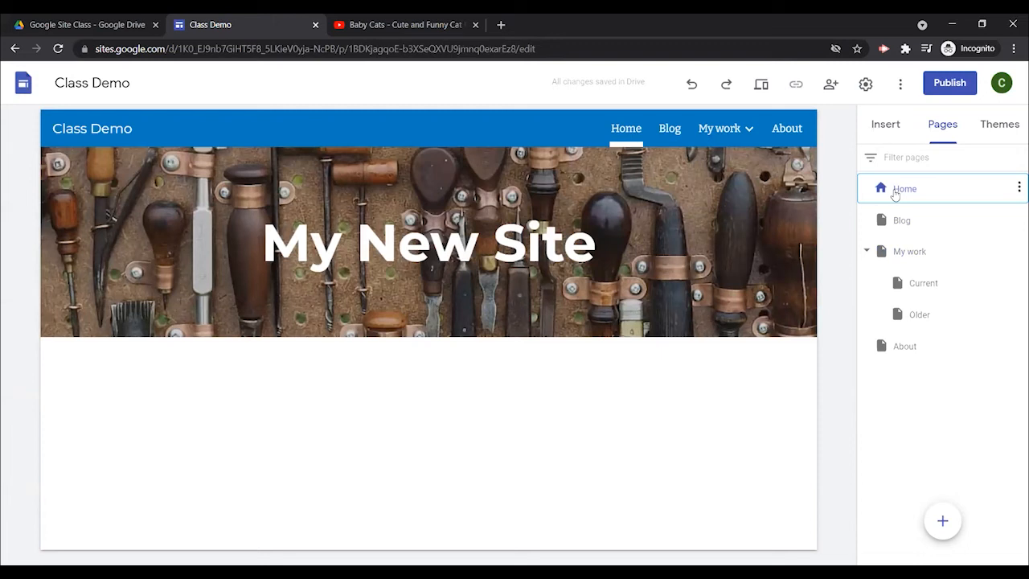
Step: Close the YouTube video and run a Google search for "selling on google site" in a new browser tab
left_click(475, 24)
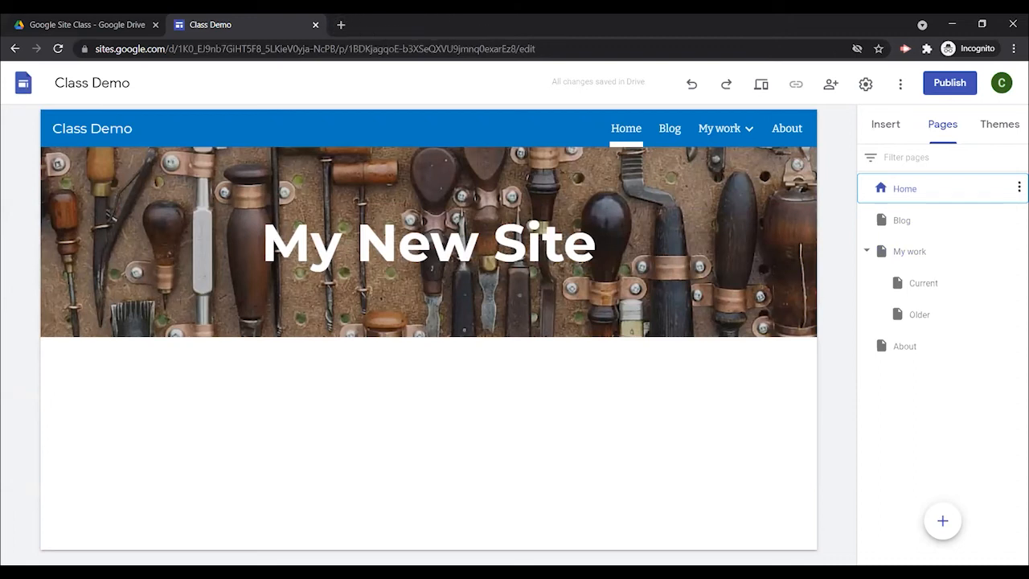
left_click(340, 25)
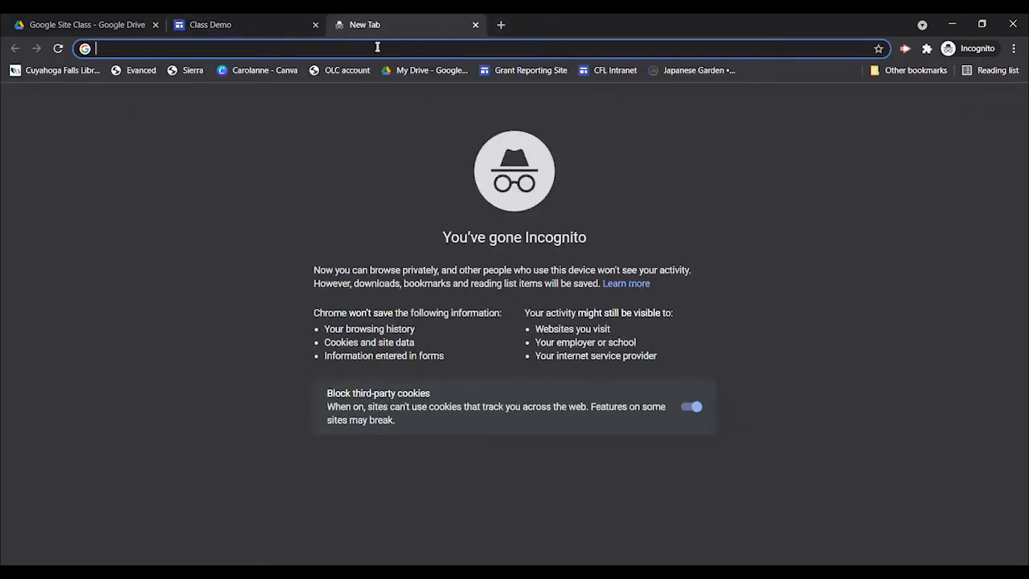
type("e")
key("BackSpace")
type("sell")
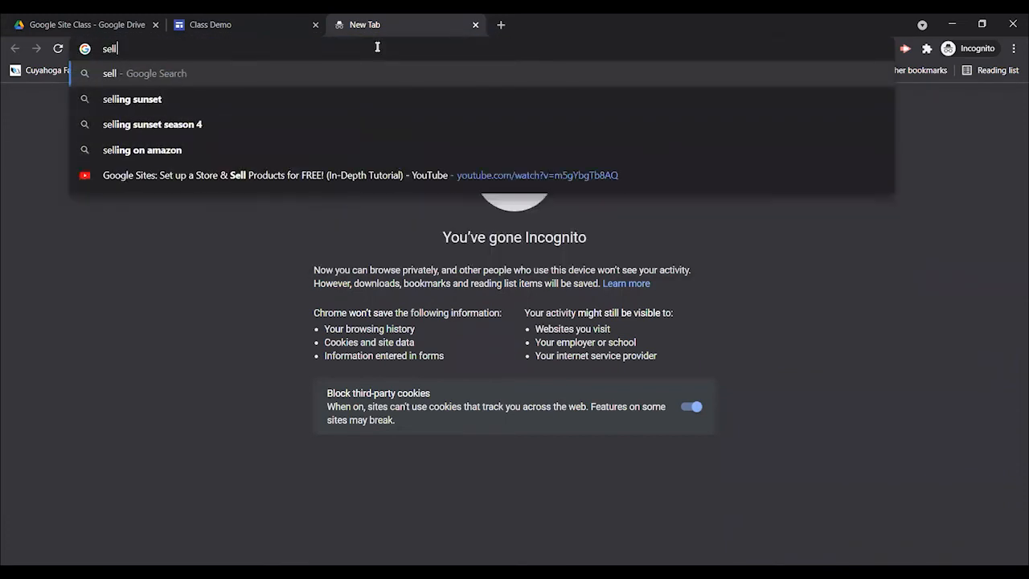
type("ing on ")
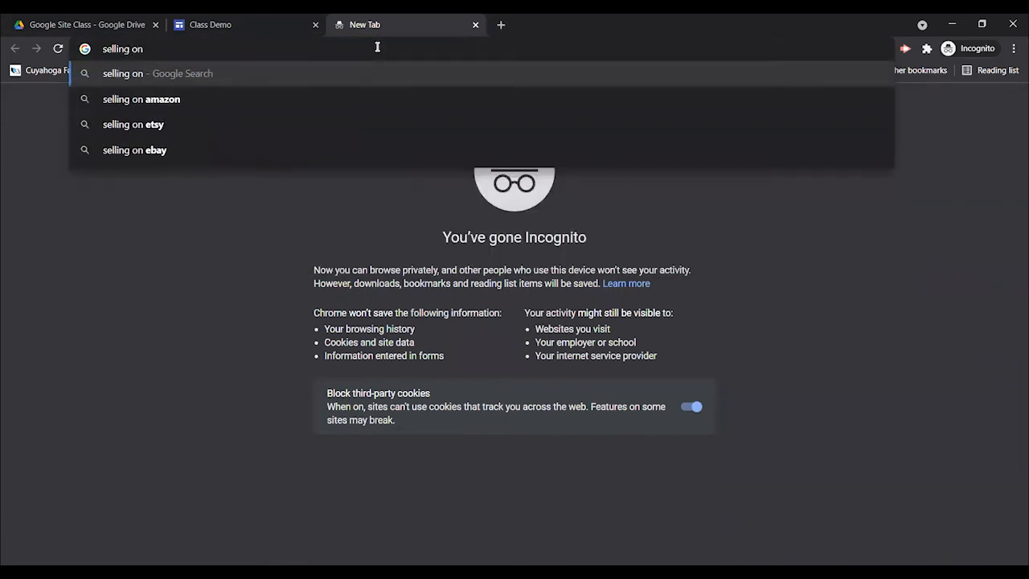
type("google")
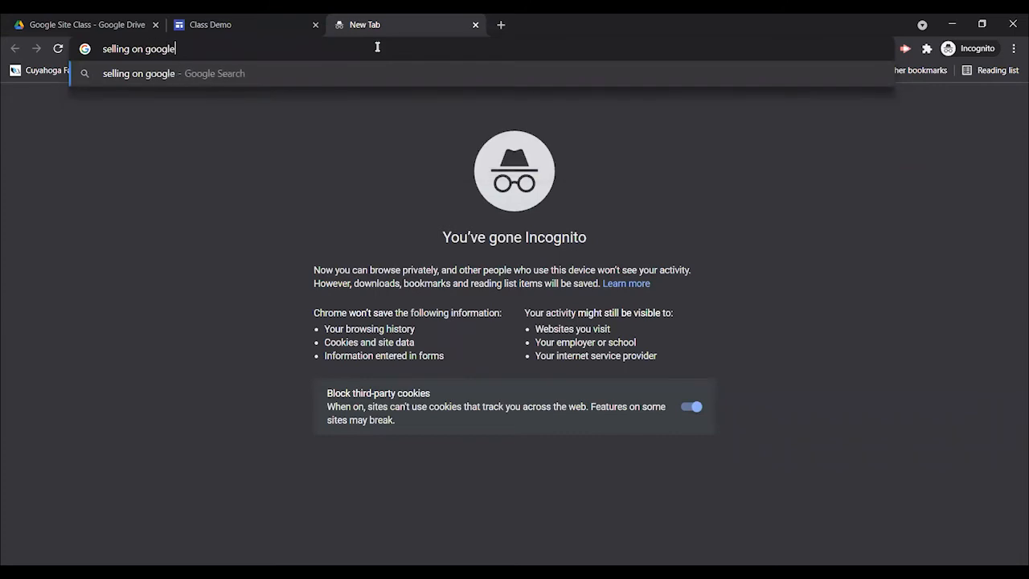
type("site")
key("Return")
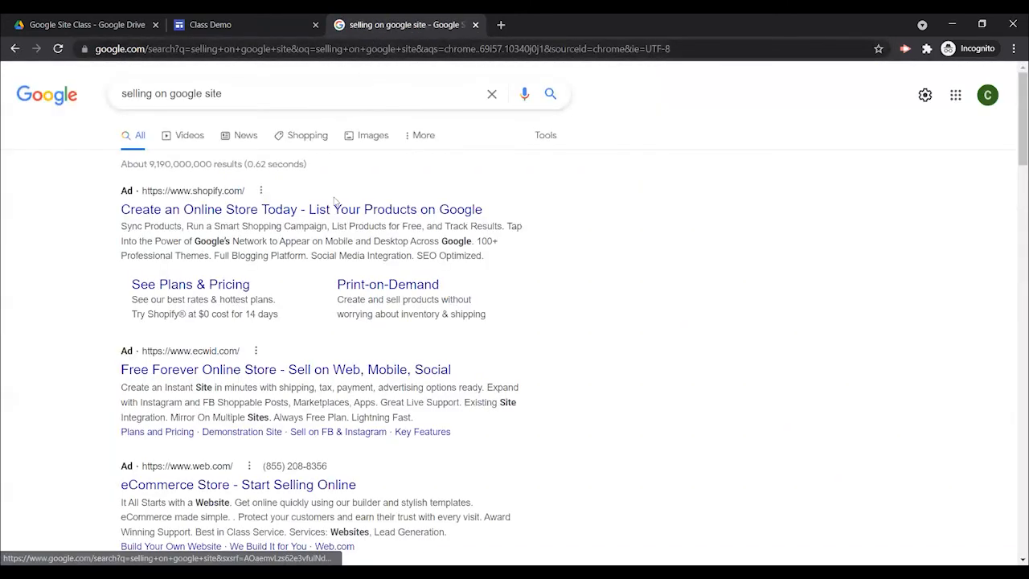
Step: Open the Ecwid result "Add a Google Sites Ecommerce Shopping Cart to Your Site" in a new tab and look over the page
scroll(336, 201, "down", 3)
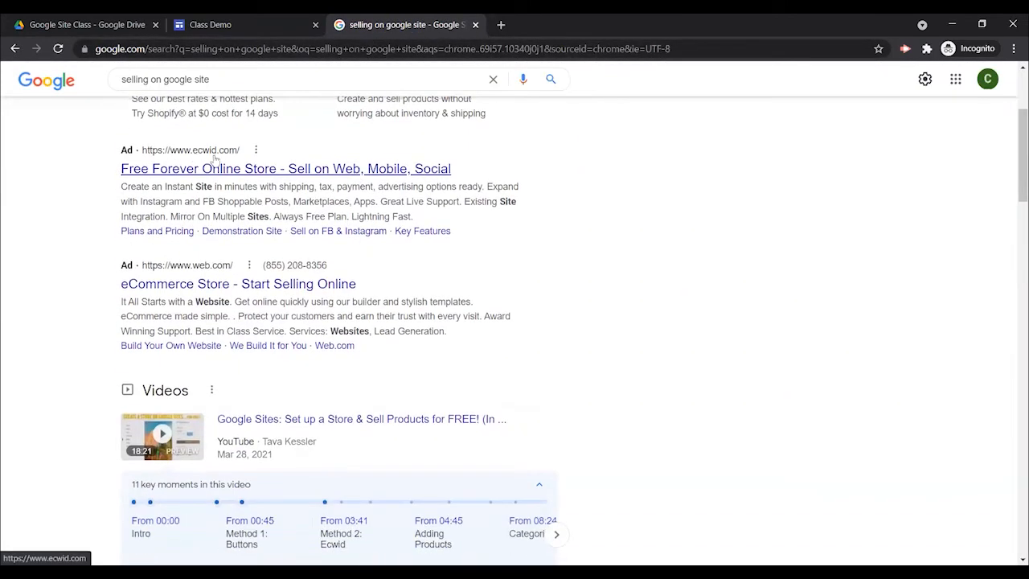
scroll(261, 258, "down", 2)
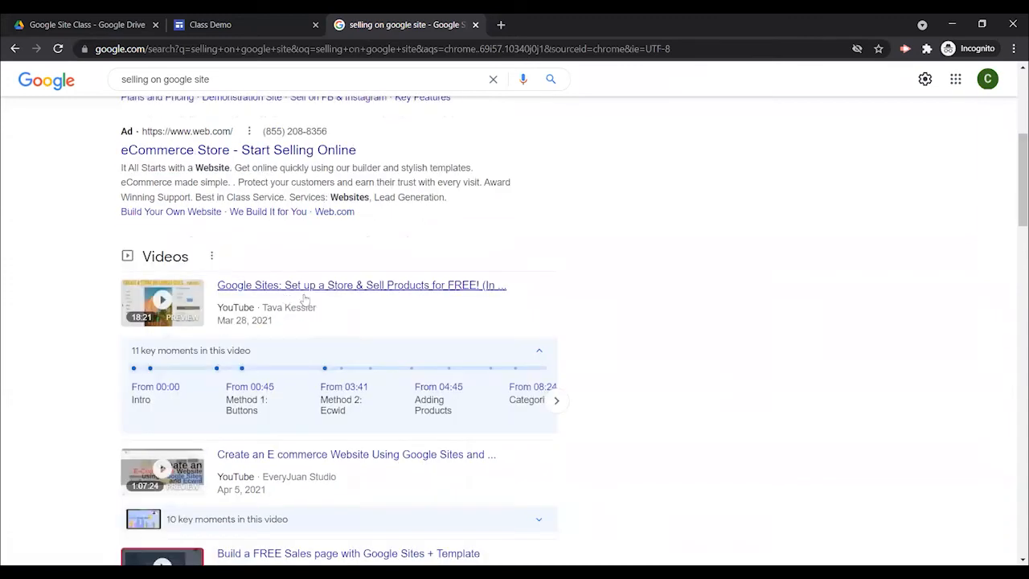
scroll(229, 225, "down", 2)
scroll(230, 230, "down", 1)
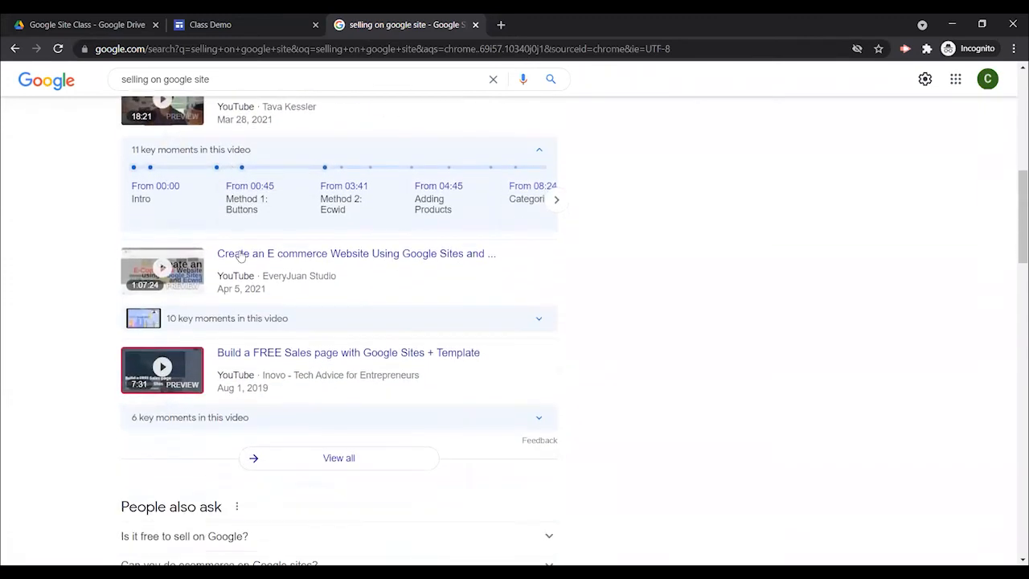
scroll(346, 341, "down", 3)
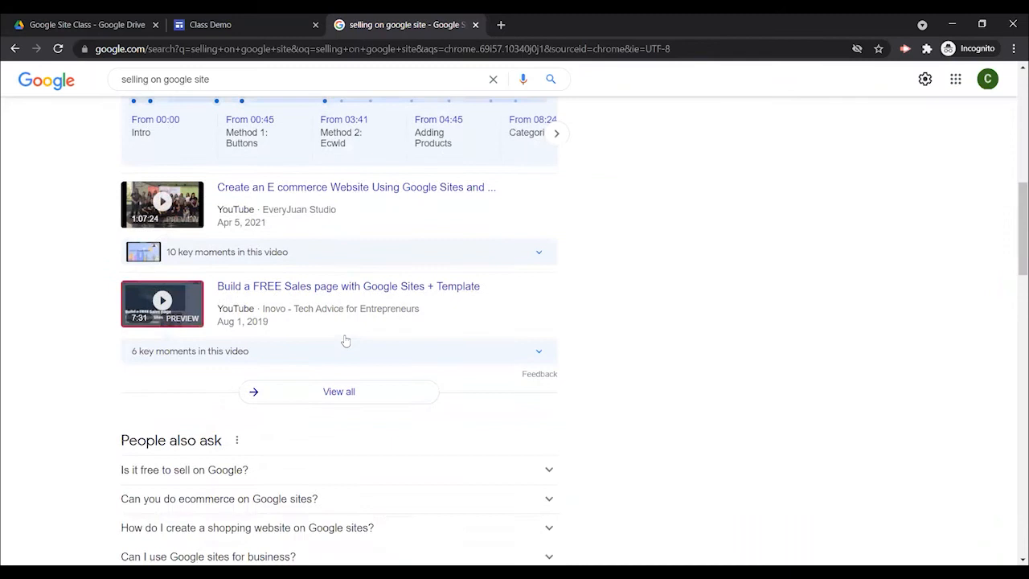
scroll(345, 341, "down", 2)
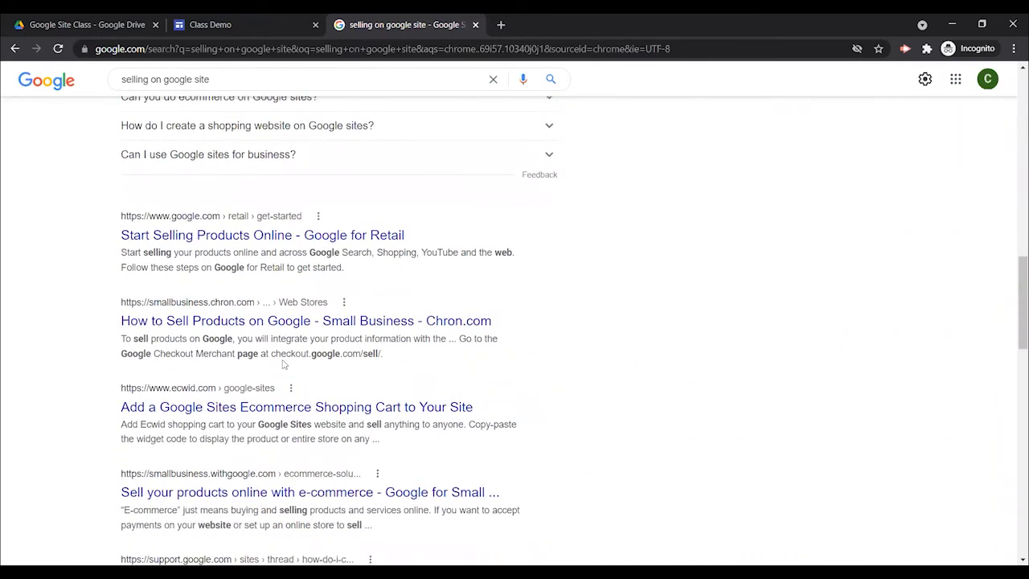
scroll(285, 358, "down", 1)
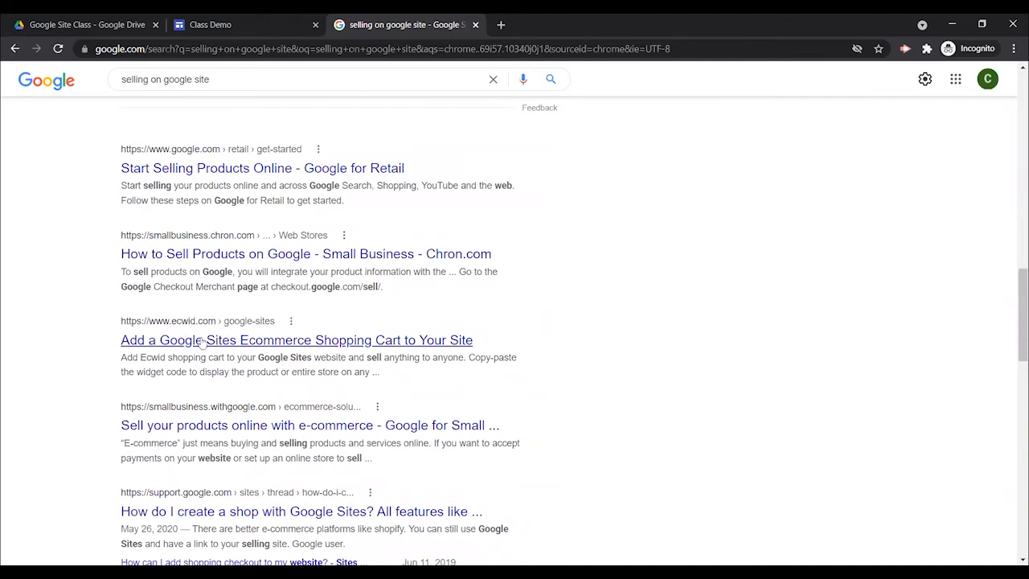
right_click(245, 344)
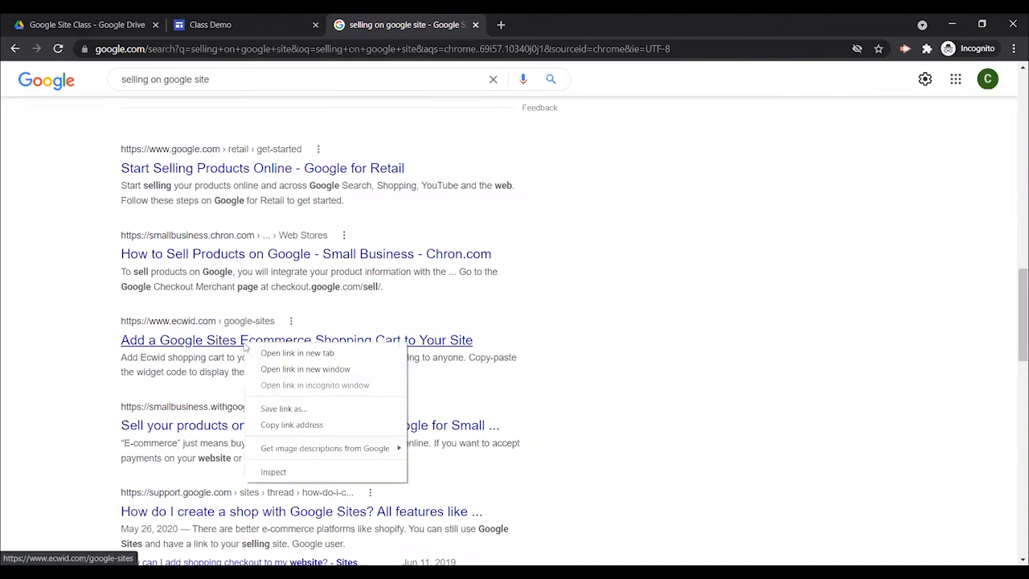
left_click(296, 353)
left_click(562, 25)
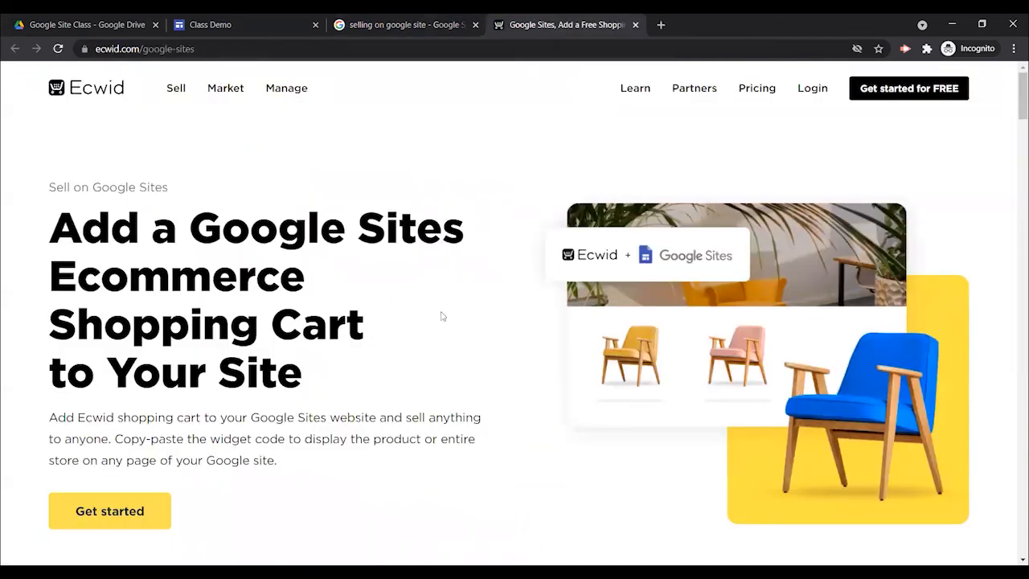
scroll(390, 349, "down", 2)
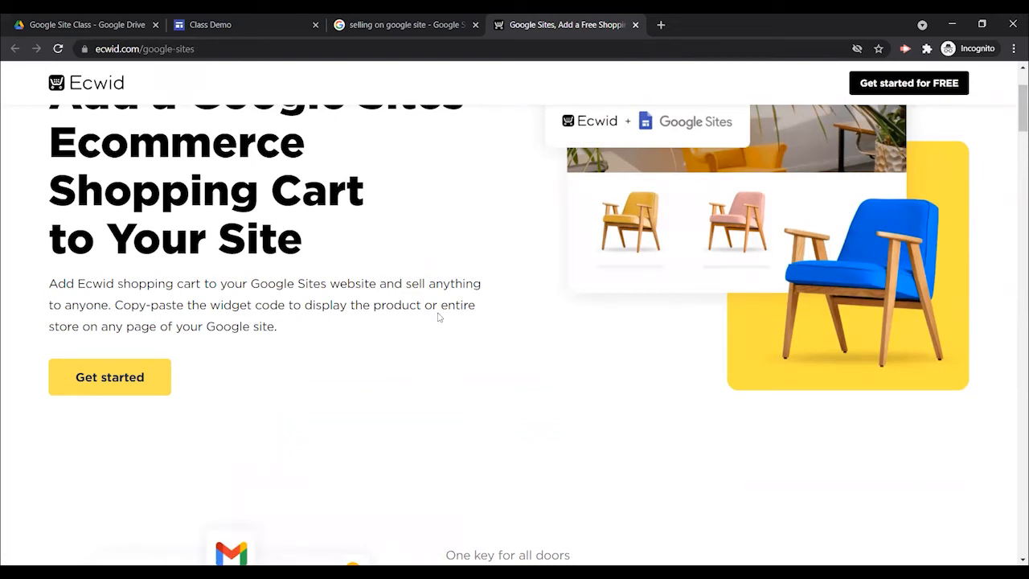
scroll(651, 352, "up", 2)
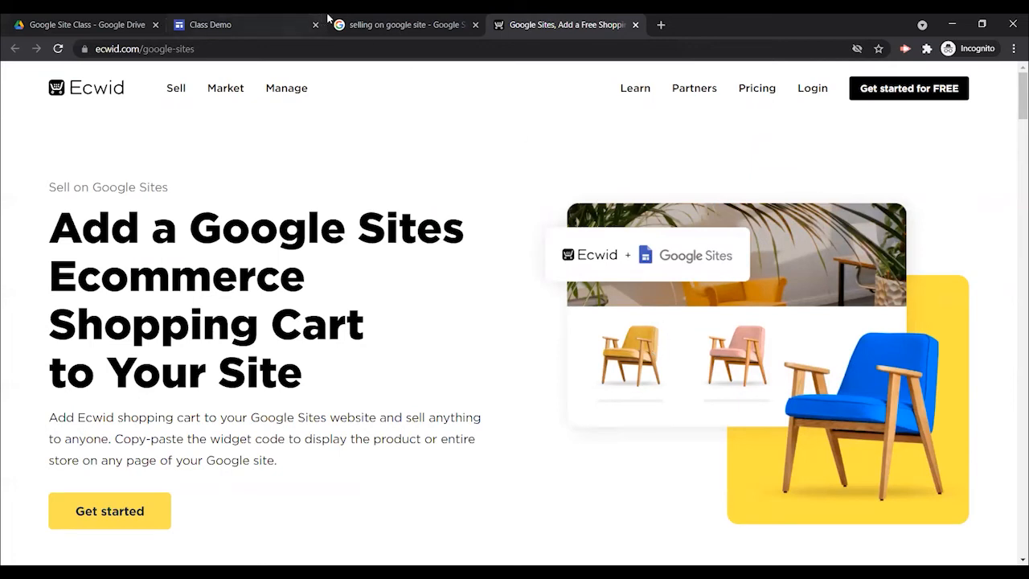
Step: Look through the Google results for "selling on google site", including the Shopify ad and support threads, and return to the Ecwid page
left_click(380, 25)
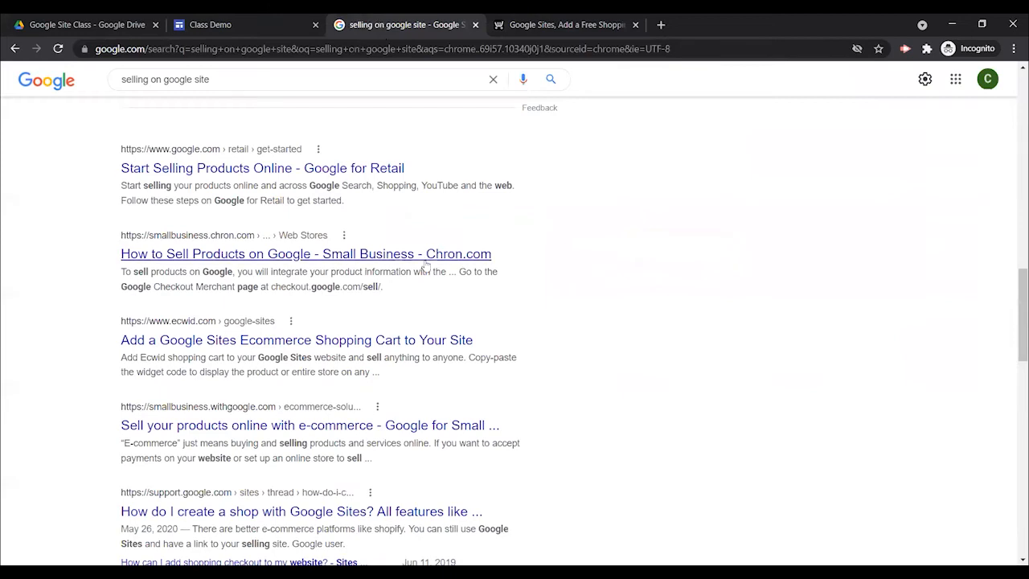
scroll(430, 266, "down", 3)
scroll(427, 265, "down", 1)
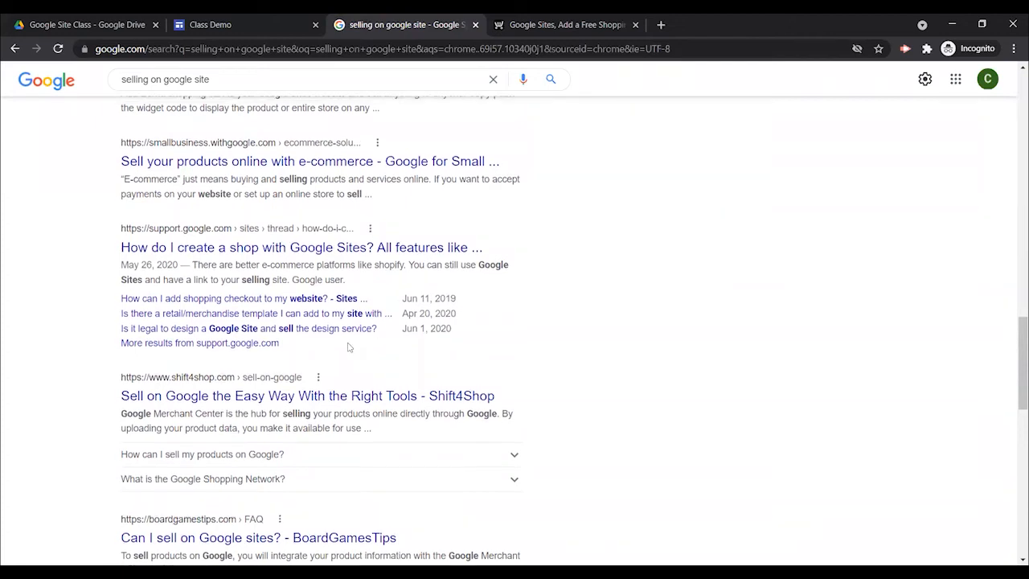
scroll(348, 346, "up", 10)
scroll(349, 346, "up", 6)
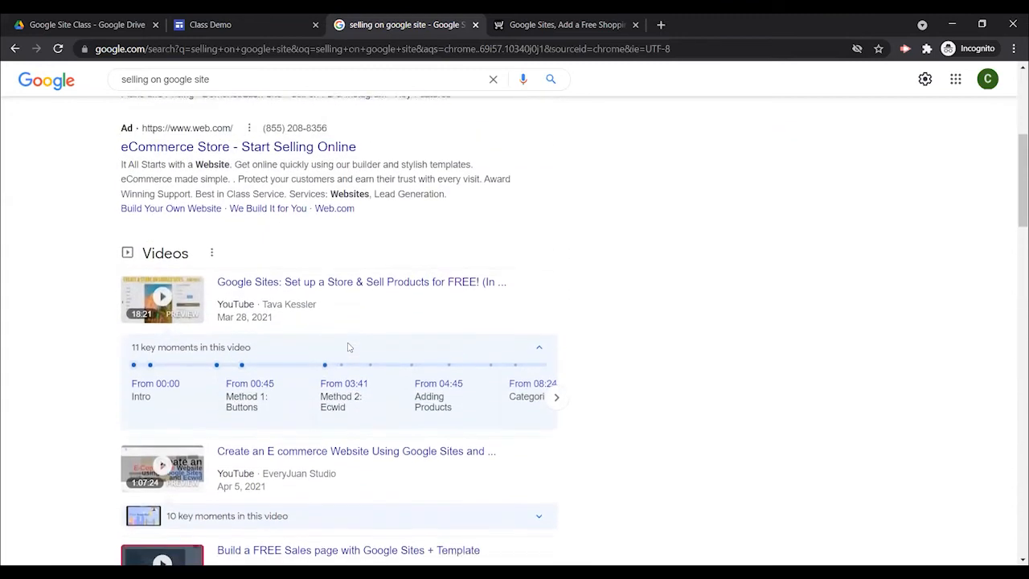
scroll(349, 341, "up", 2)
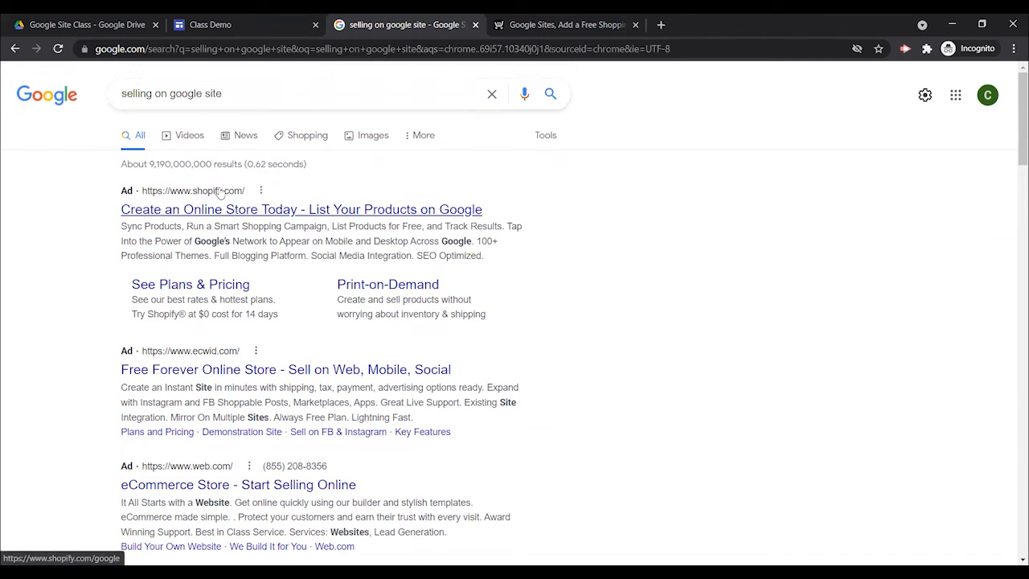
scroll(219, 190, "down", 10)
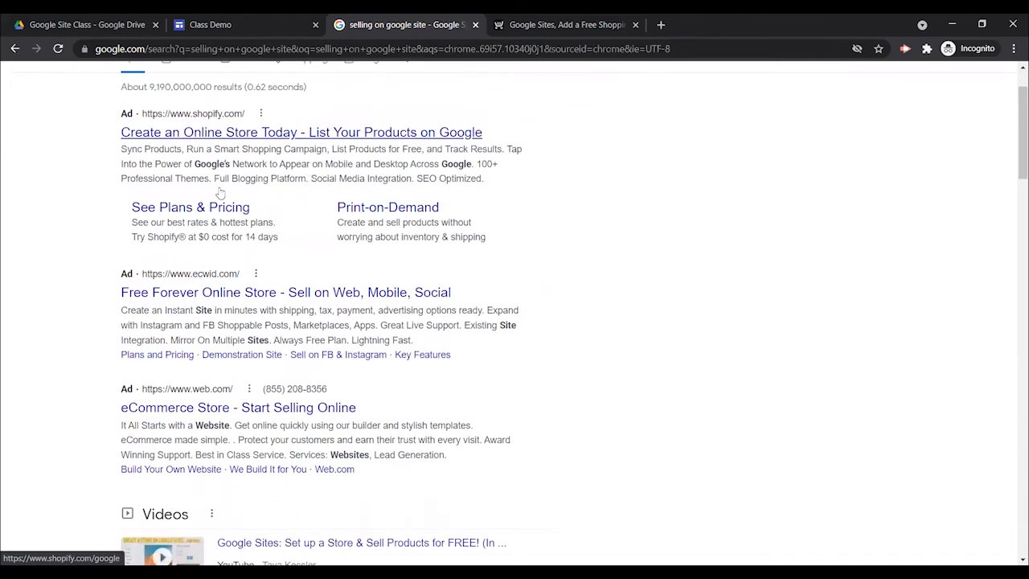
scroll(219, 190, "down", 5)
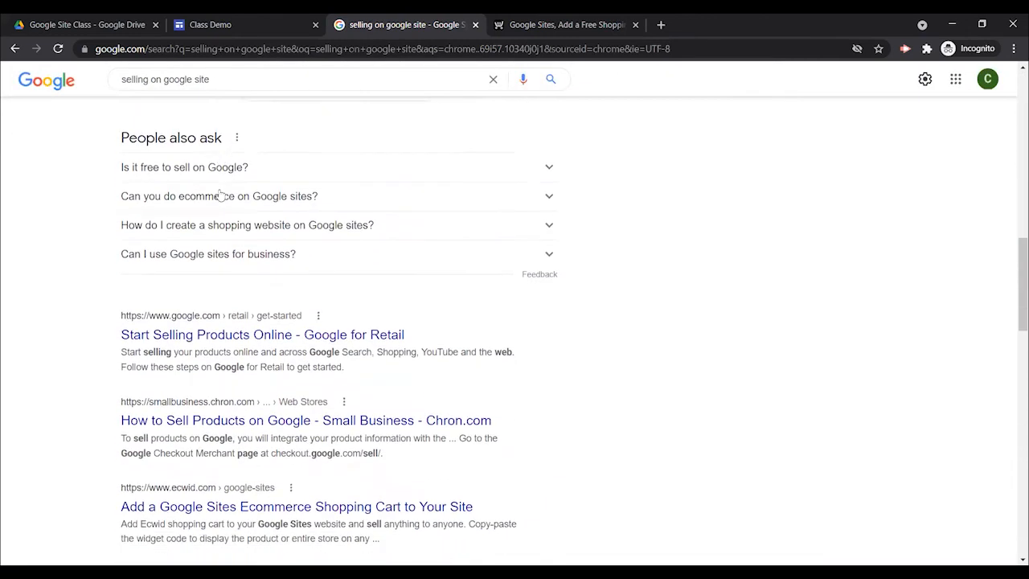
scroll(242, 228, "down", 3)
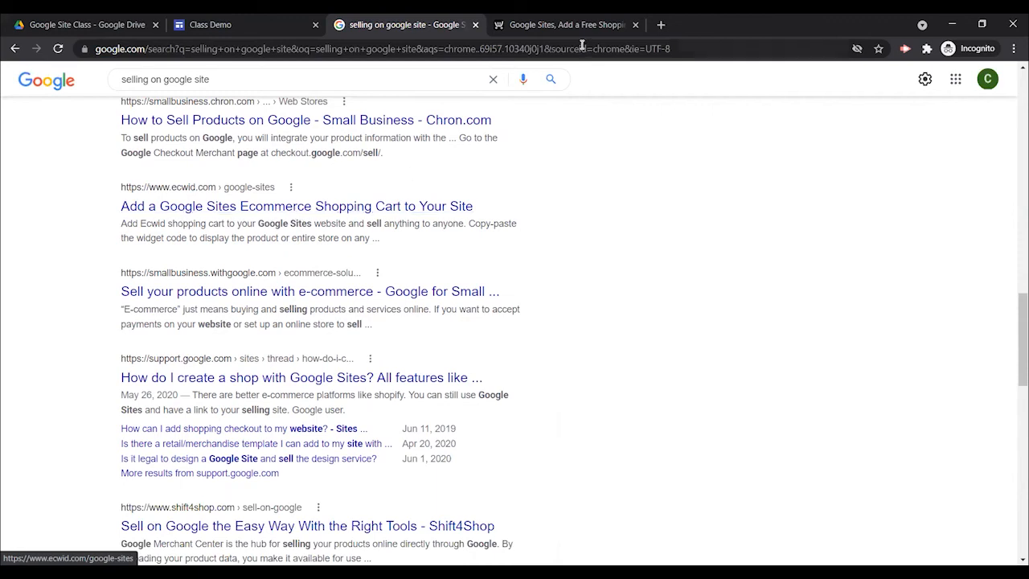
left_click(564, 26)
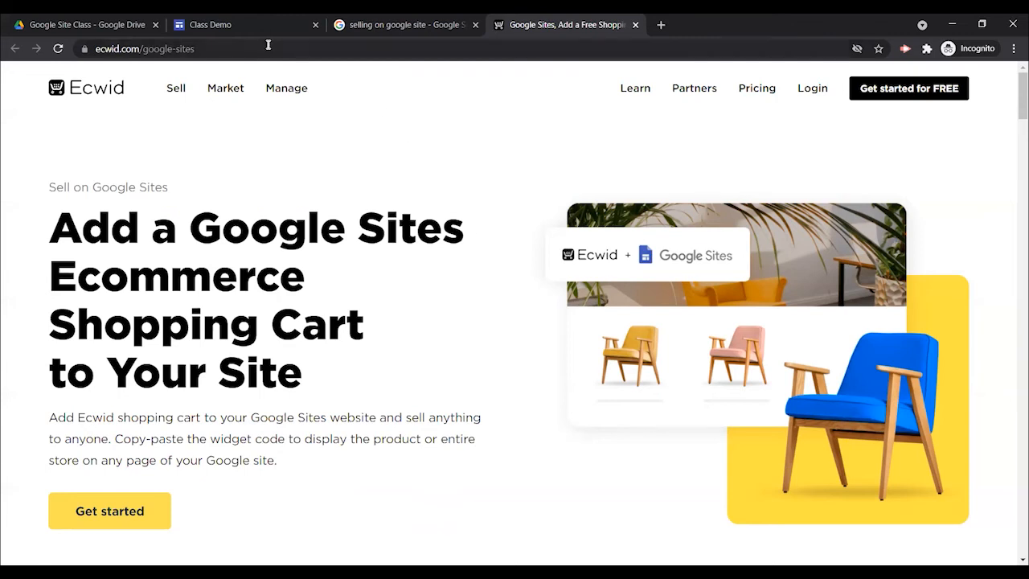
Step: Start a new navigation link in the Class Demo site's page list and name it "Store"
left_click(204, 22)
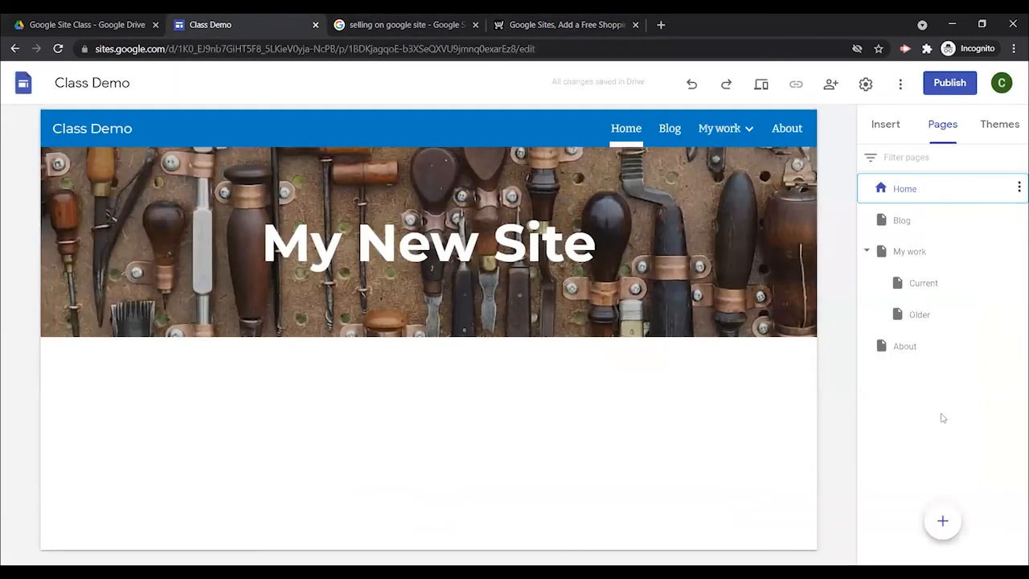
mouse_move(953, 540)
left_click(942, 483)
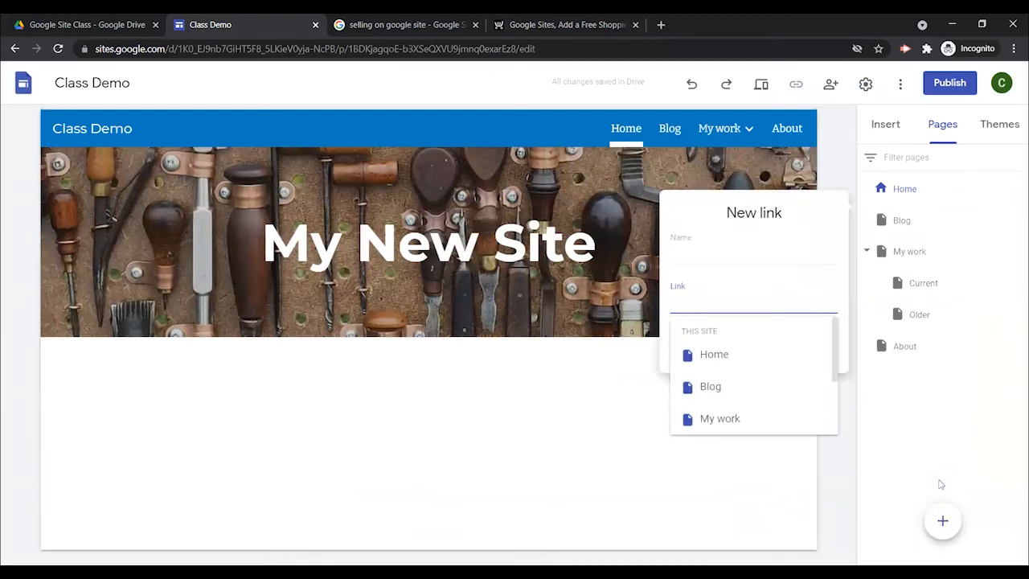
type("Store")
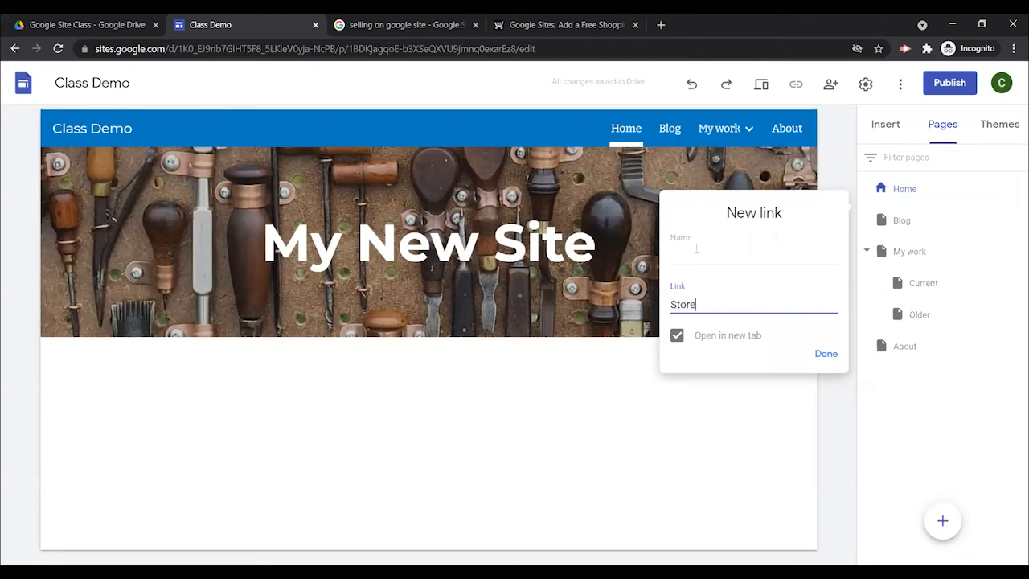
left_click_drag(697, 303, 648, 316)
key("ctrl+c")
left_click(727, 251)
key("ctrl+v")
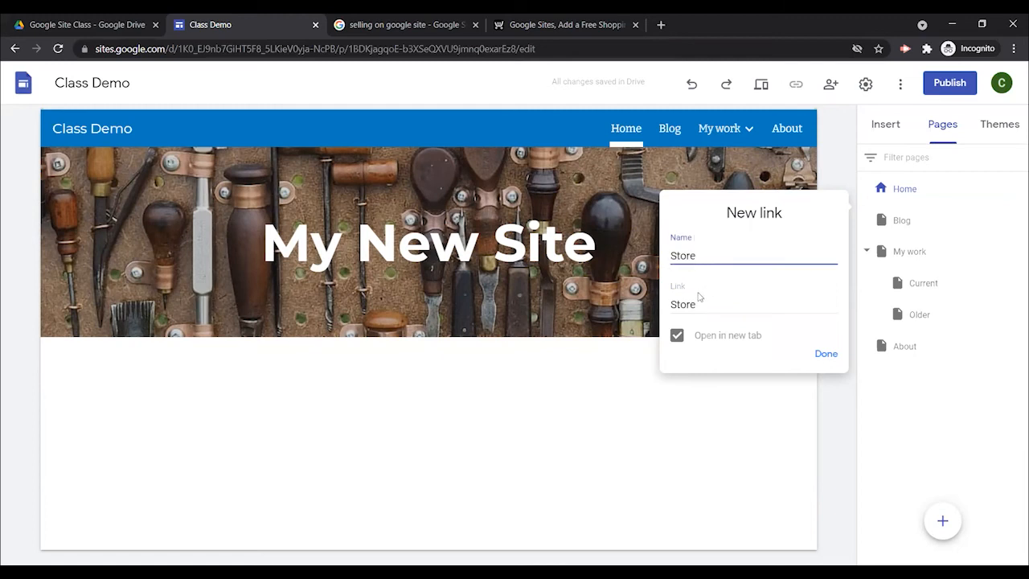
left_click_drag(699, 307, 657, 312)
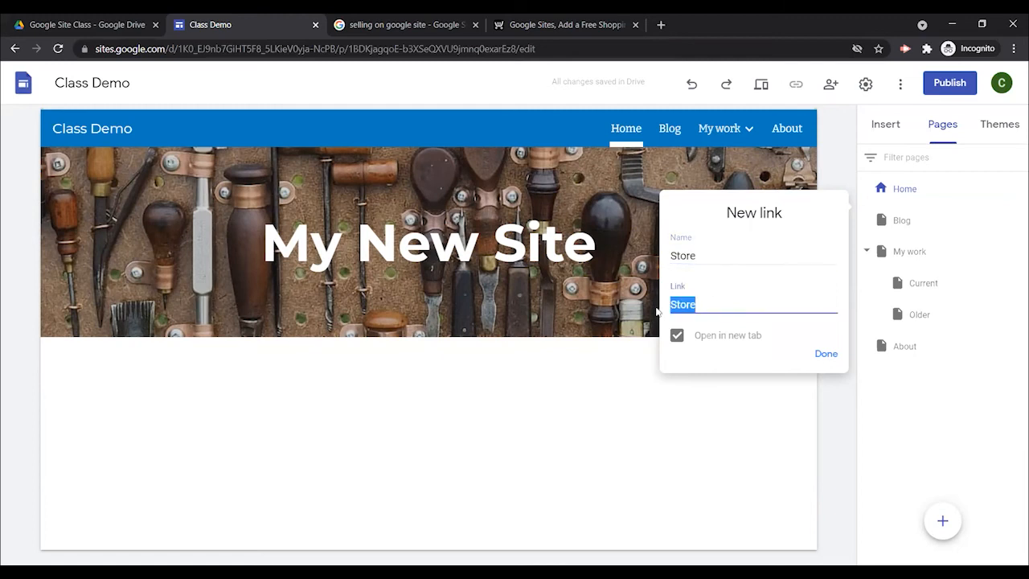
left_click(536, 24)
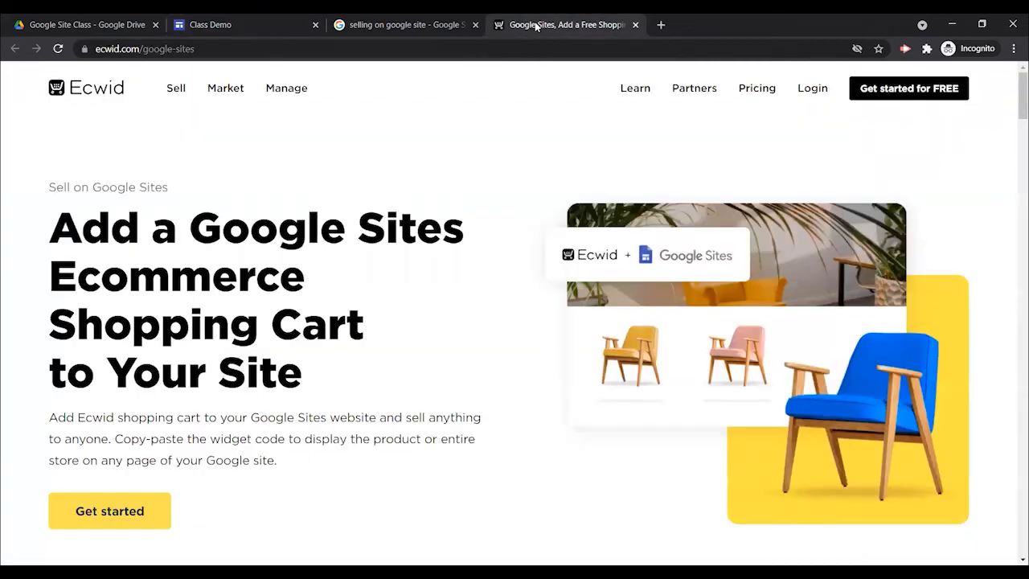
left_click(182, 49)
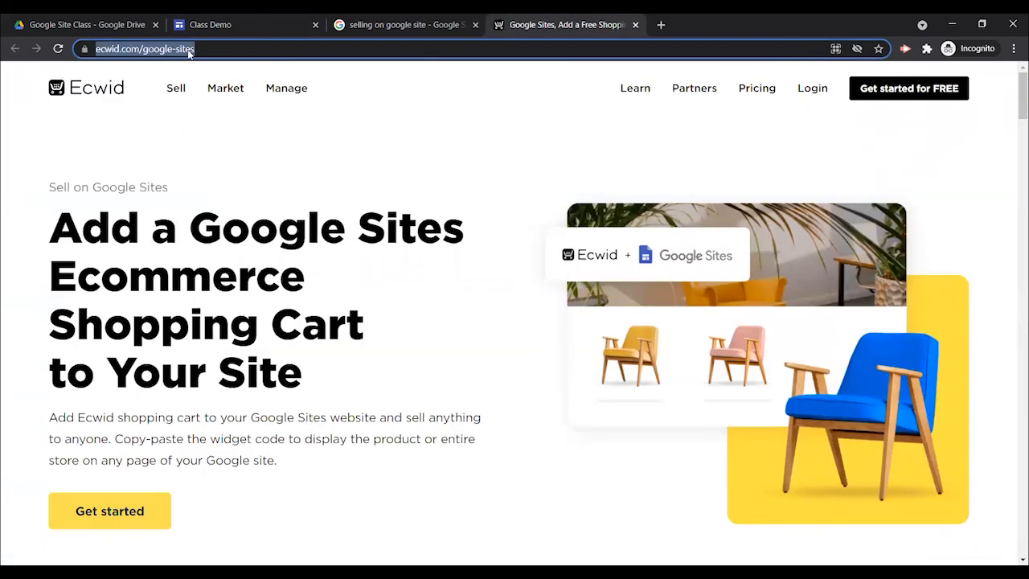
left_click(211, 24)
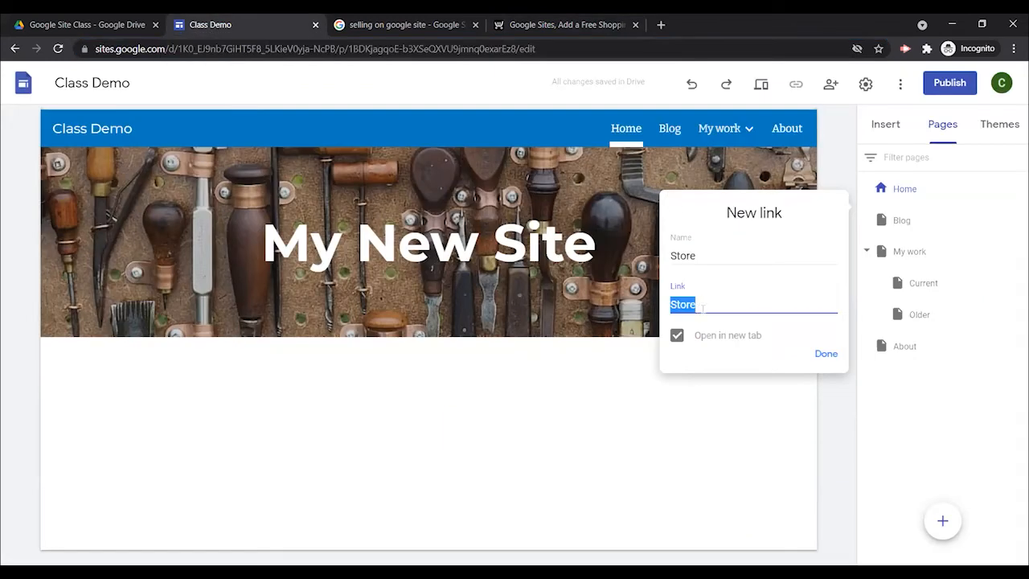
key("ctrl+v")
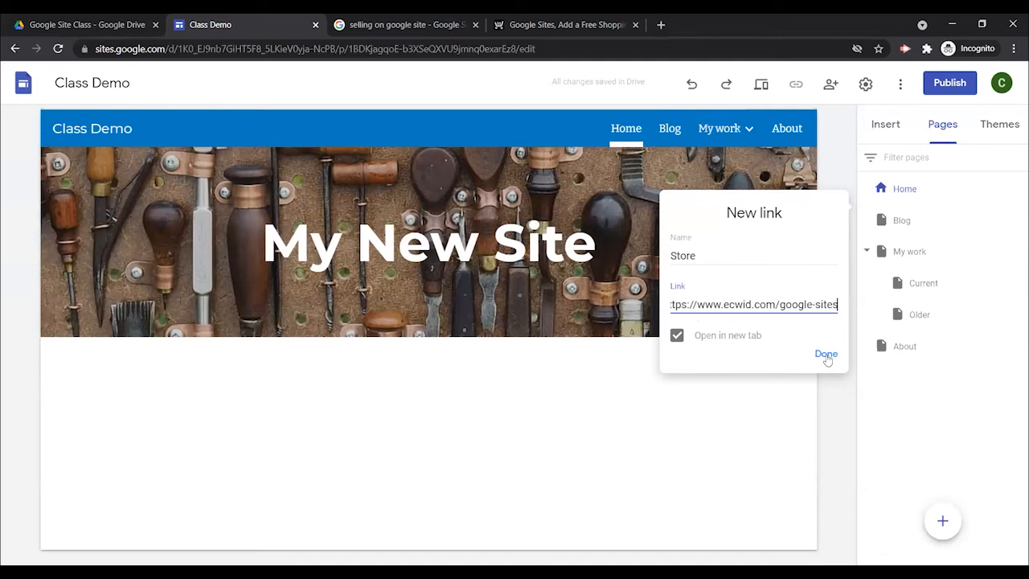
left_click(826, 355)
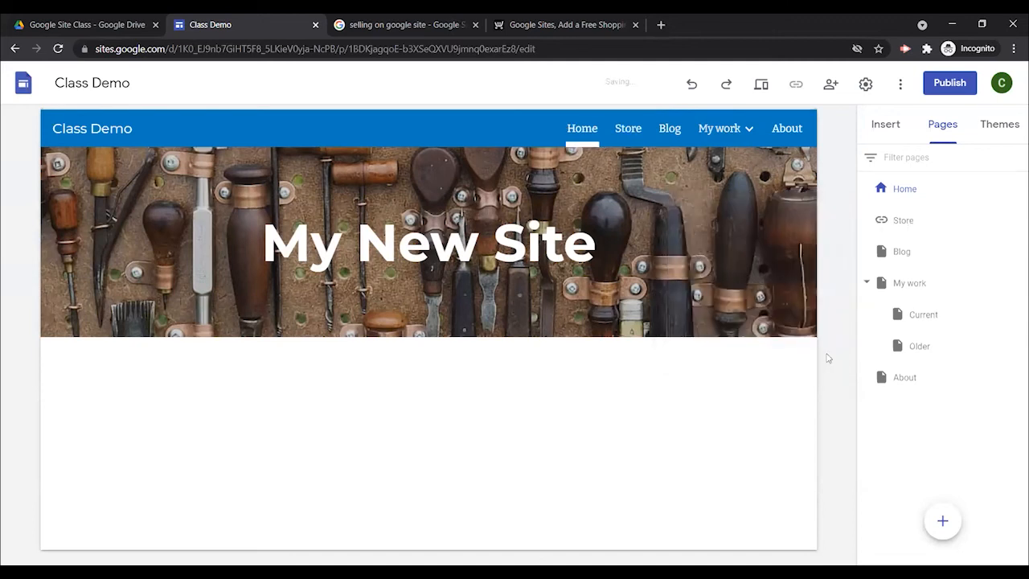
Step: Test the Store link in the site navigation by following it through to the Ecwid page, and return to the Class Demo editor
left_click(620, 130)
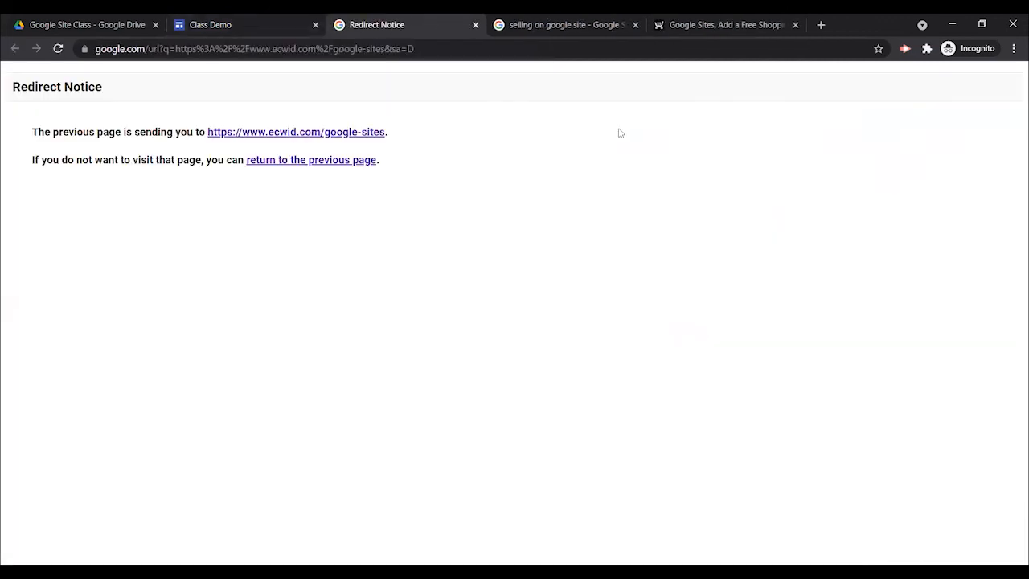
left_click(301, 134)
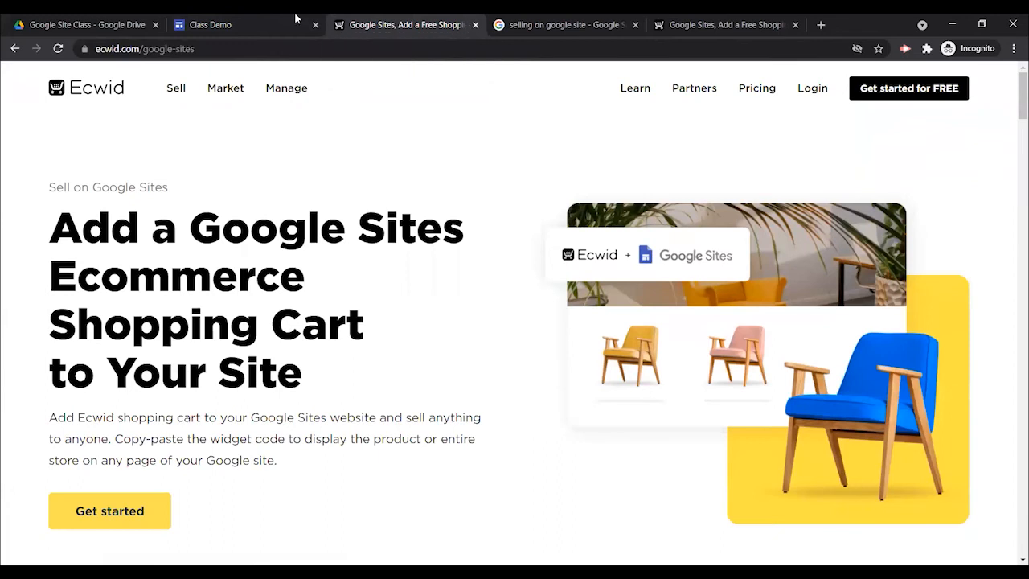
left_click(200, 28)
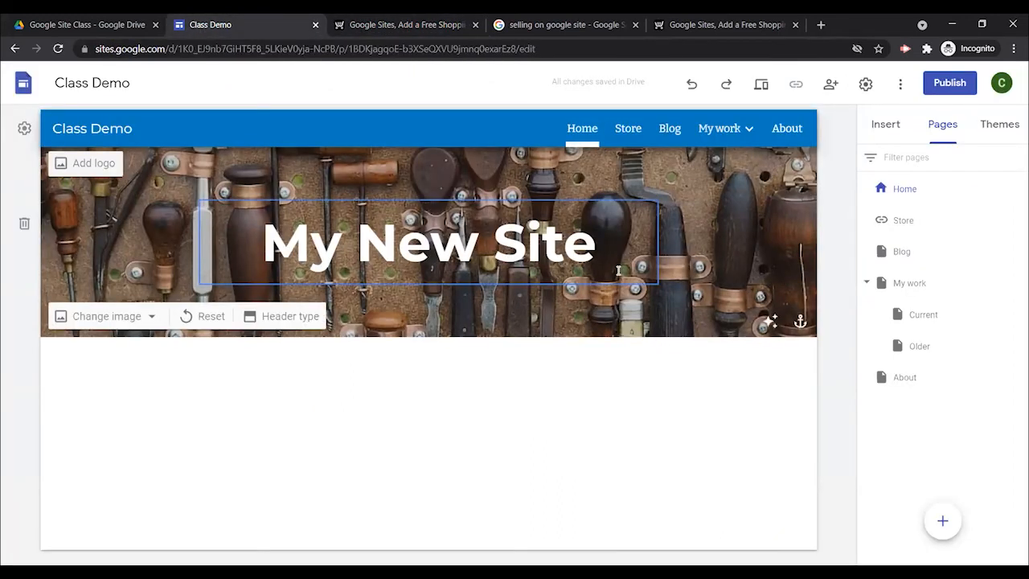
Step: Add a new page to the site with its name left blank
left_click(942, 521)
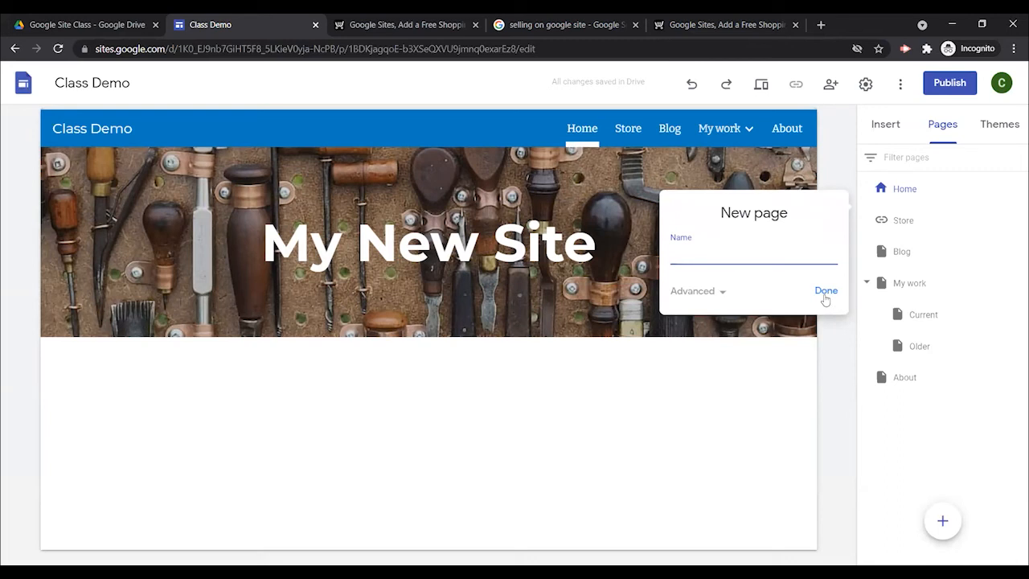
left_click(825, 291)
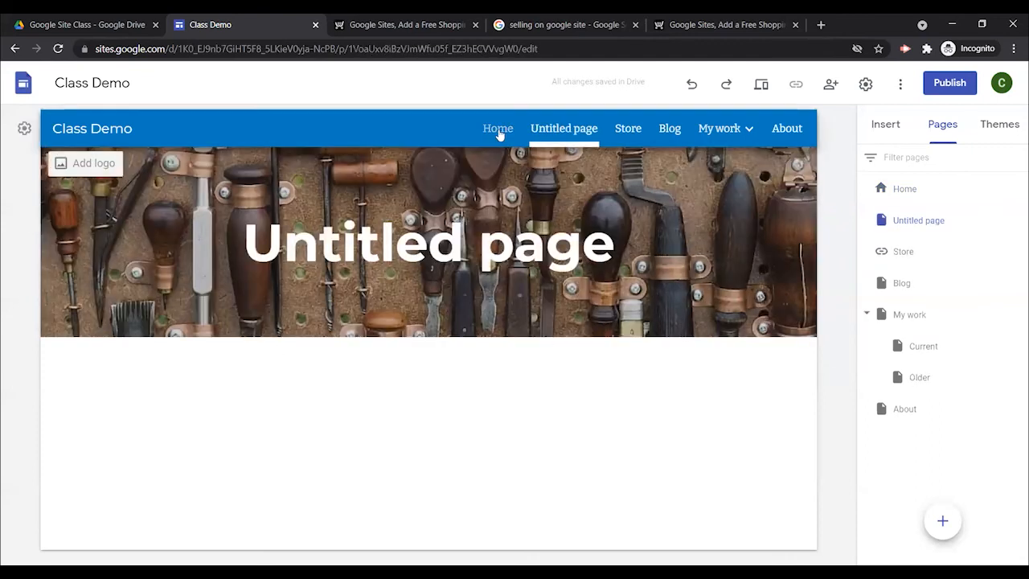
Step: Look over the Blog page, including the "My Project Today" text and image group and the My work submenu in the site navigation
left_click(669, 129)
scroll(534, 388, "down", 2)
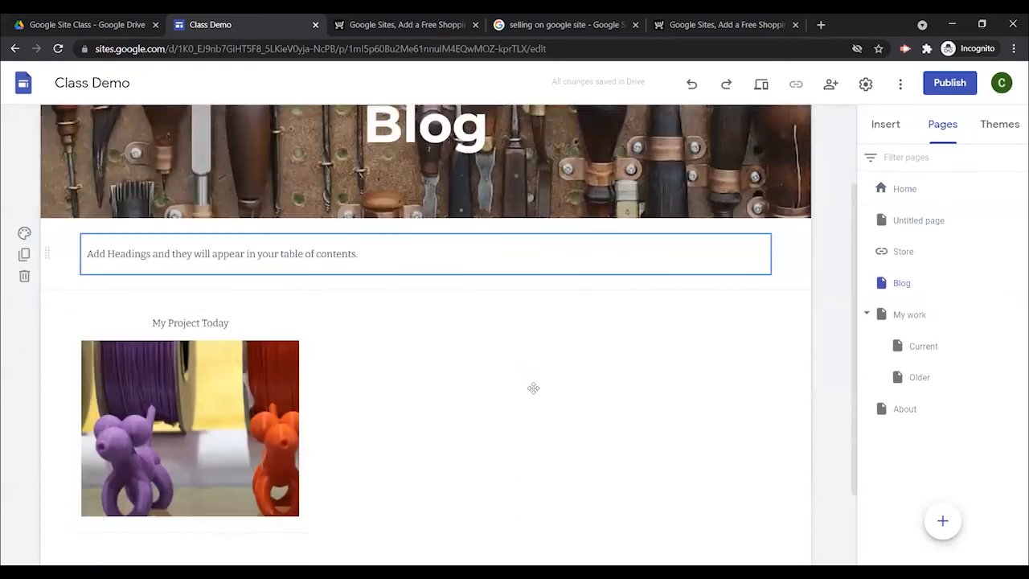
scroll(533, 388, "down", 2)
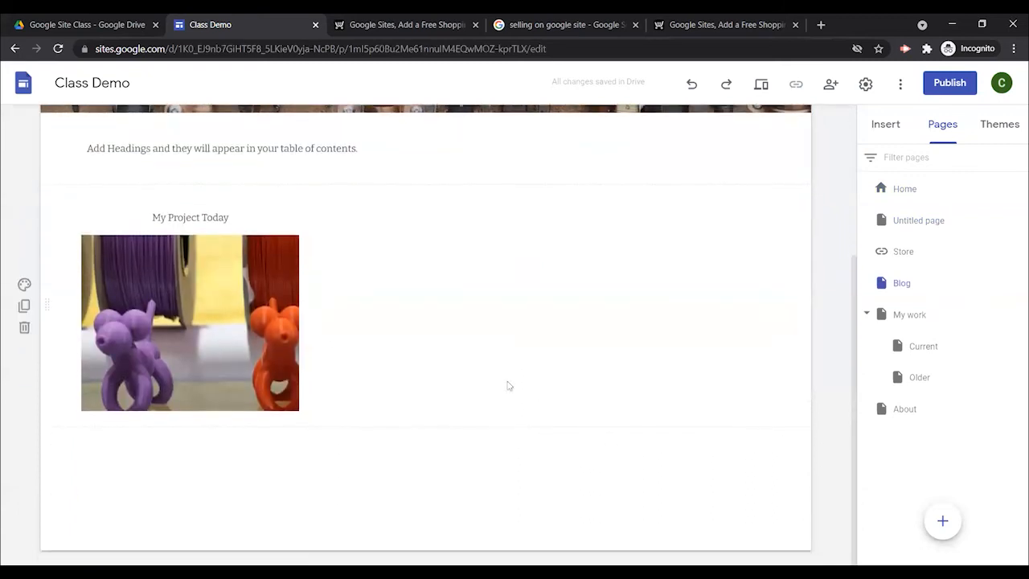
left_click(194, 323)
left_click(188, 218)
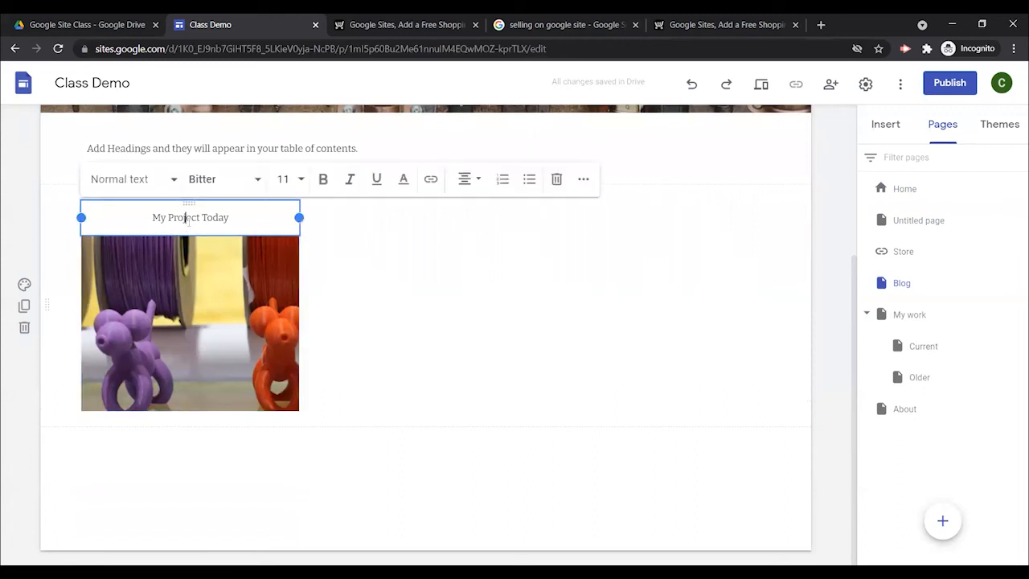
left_click(208, 328)
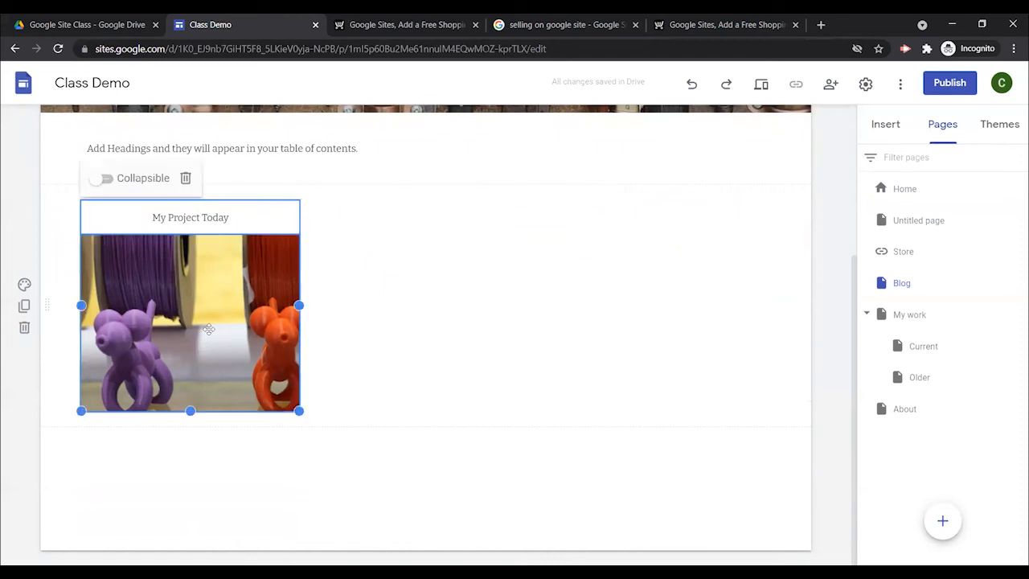
scroll(498, 362, "up", 3)
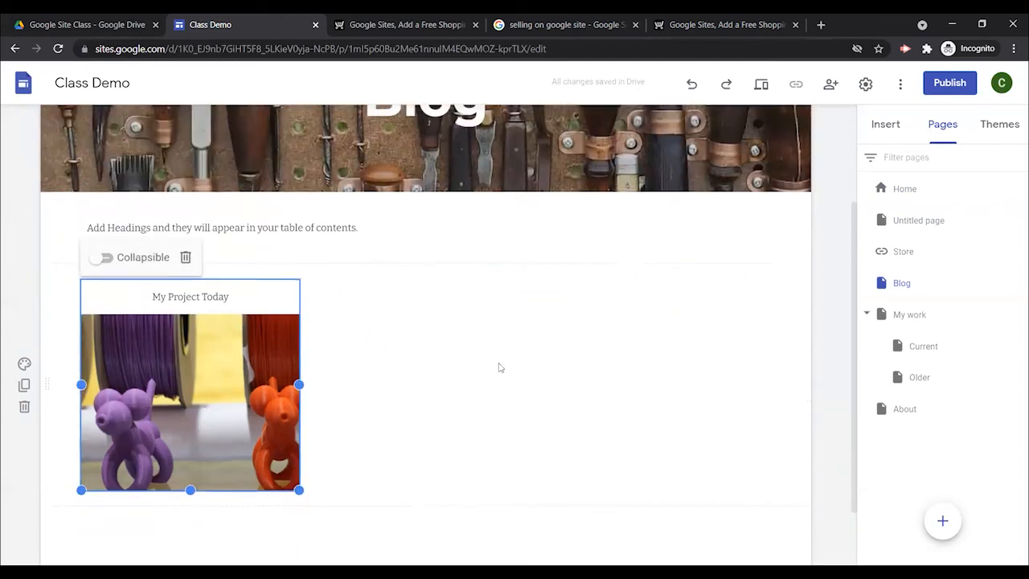
scroll(781, 240, "up", 1)
mouse_move(710, 143)
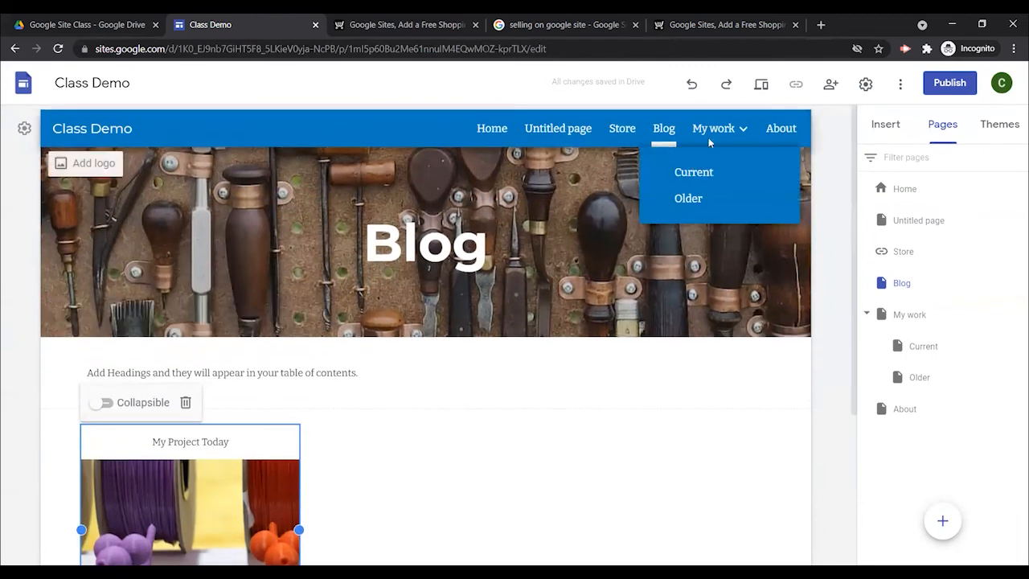
scroll(603, 319, "down", 3)
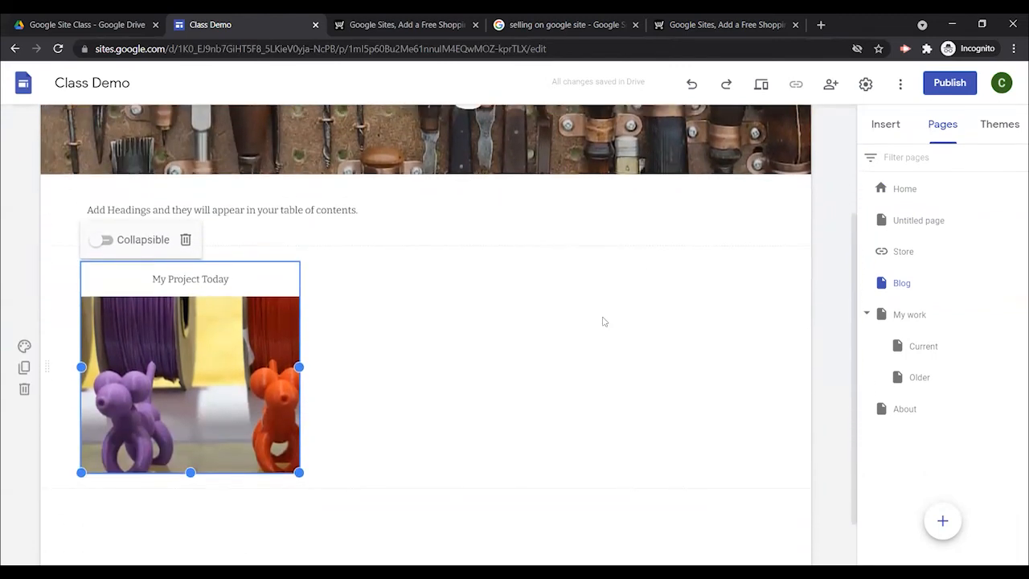
right_click(200, 344)
key("Escape")
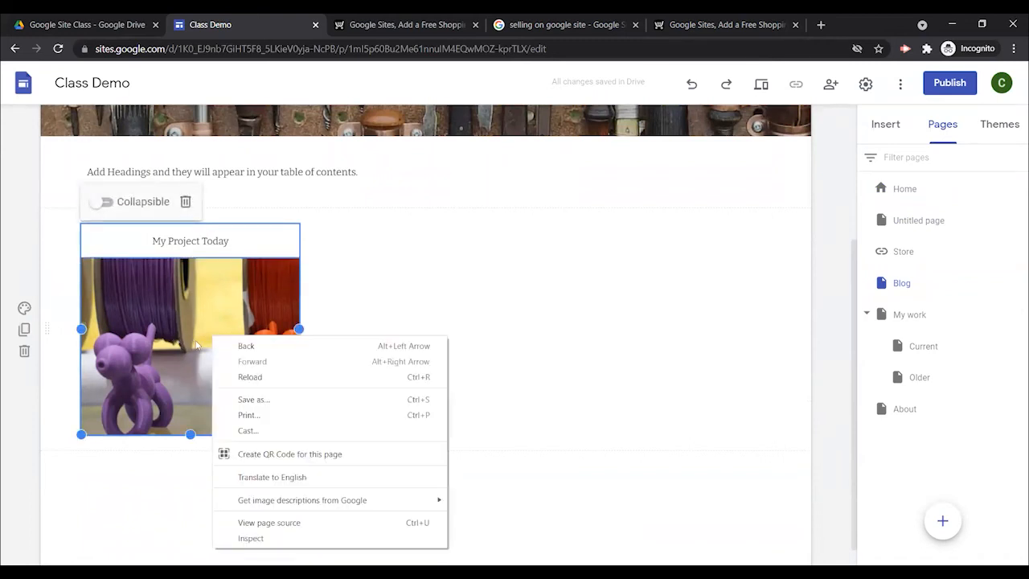
double_click(183, 340)
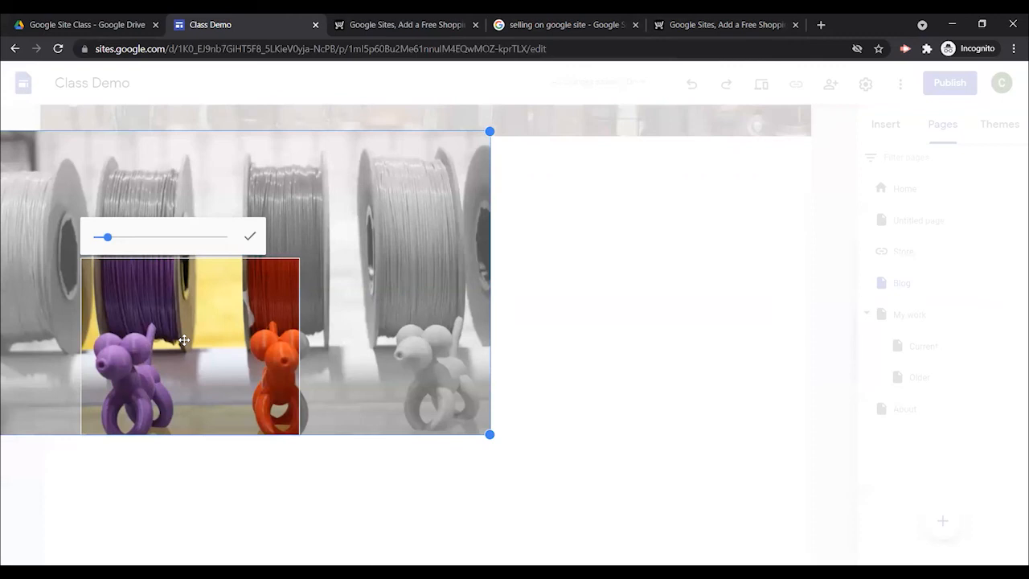
left_click(204, 470)
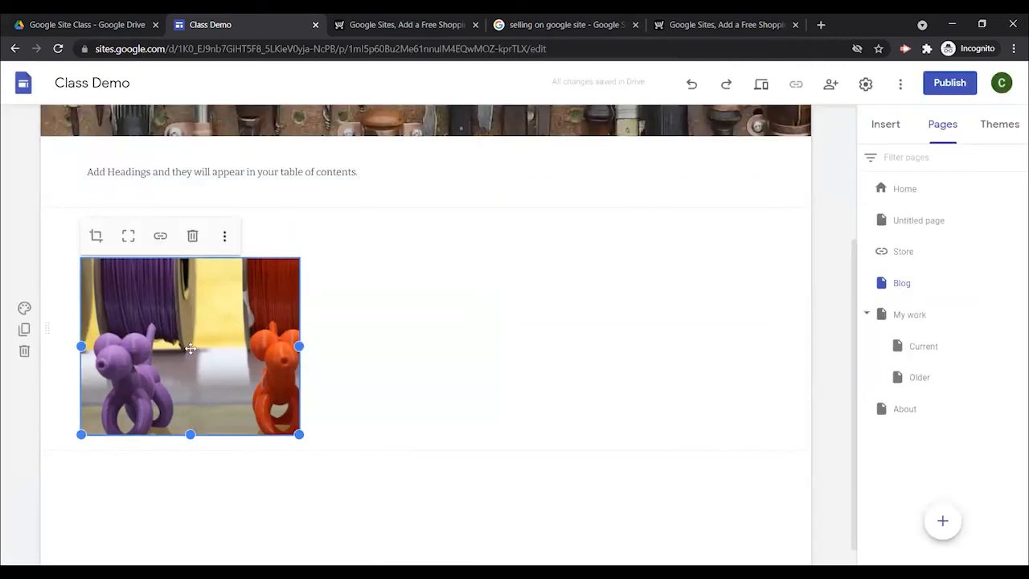
Step: Link the balloon-dog image on the Blog page to the site's Current page
left_click(160, 238)
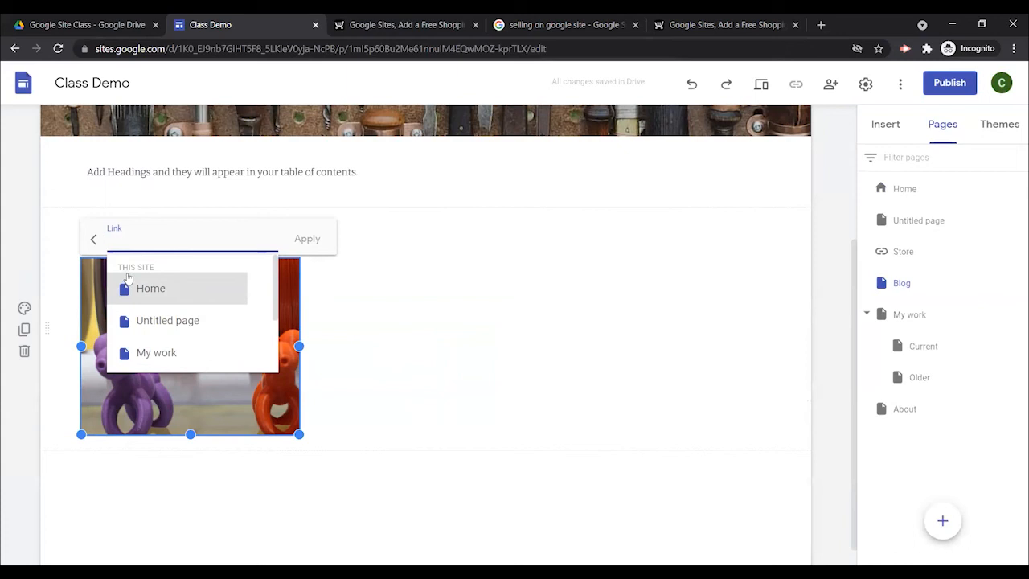
left_click_drag(274, 293, 235, 354)
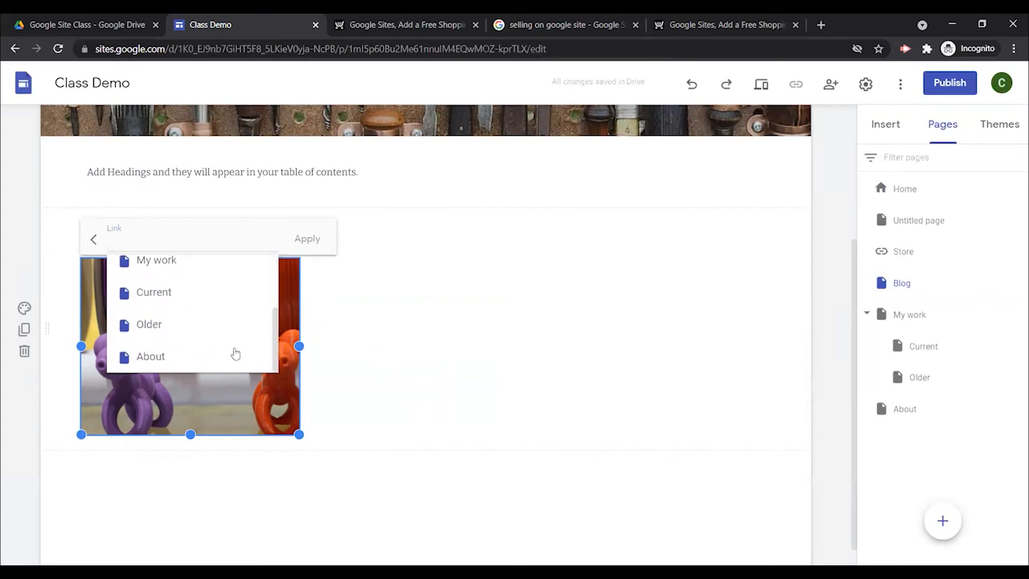
left_click(142, 295)
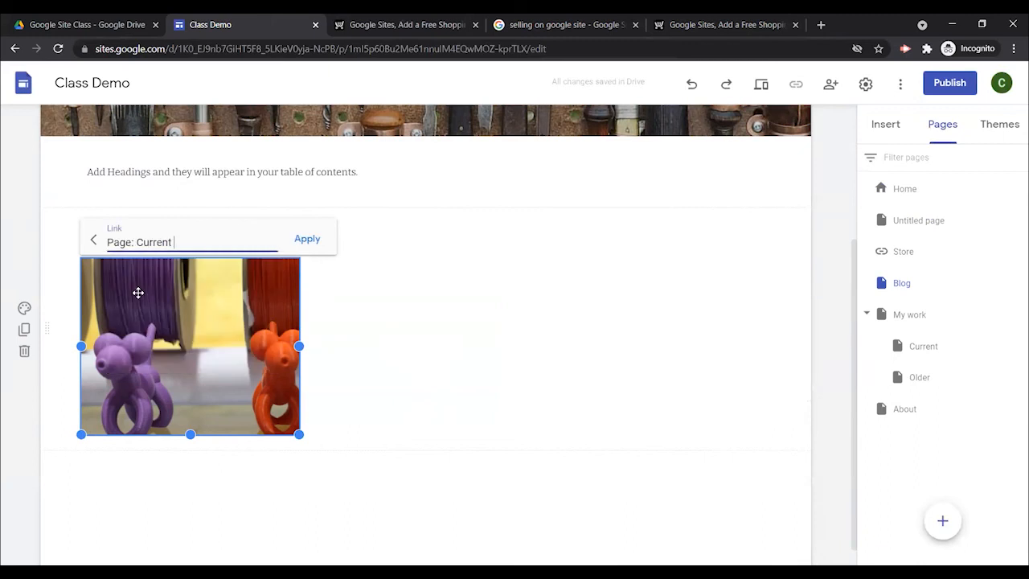
left_click(306, 239)
left_click(343, 308)
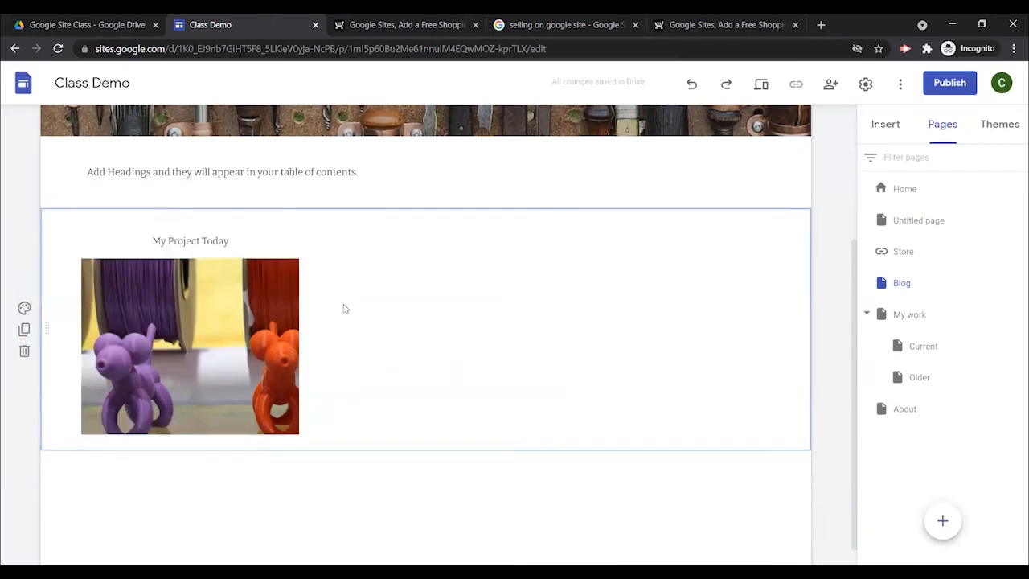
Step: Try to insert a link to the Current page at the cursor inside the "My Project Today" text, and undo the insertion
left_click(193, 241)
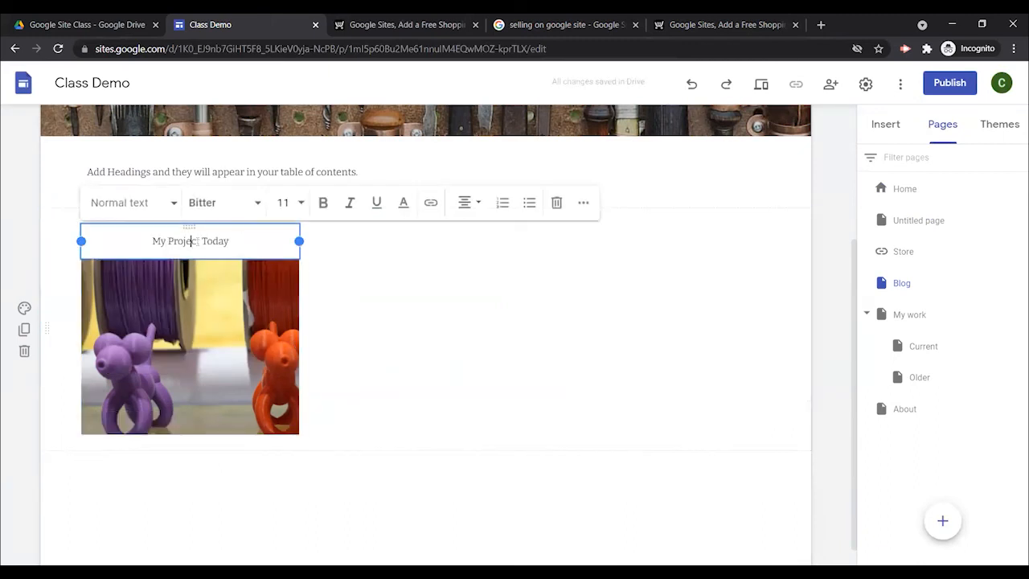
left_click(434, 203)
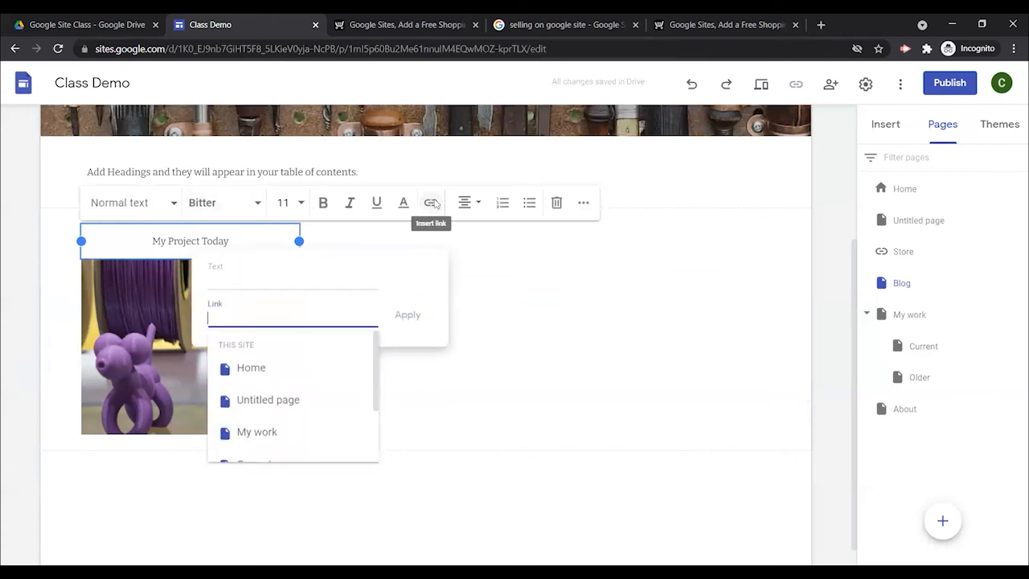
scroll(311, 413, "down", 1)
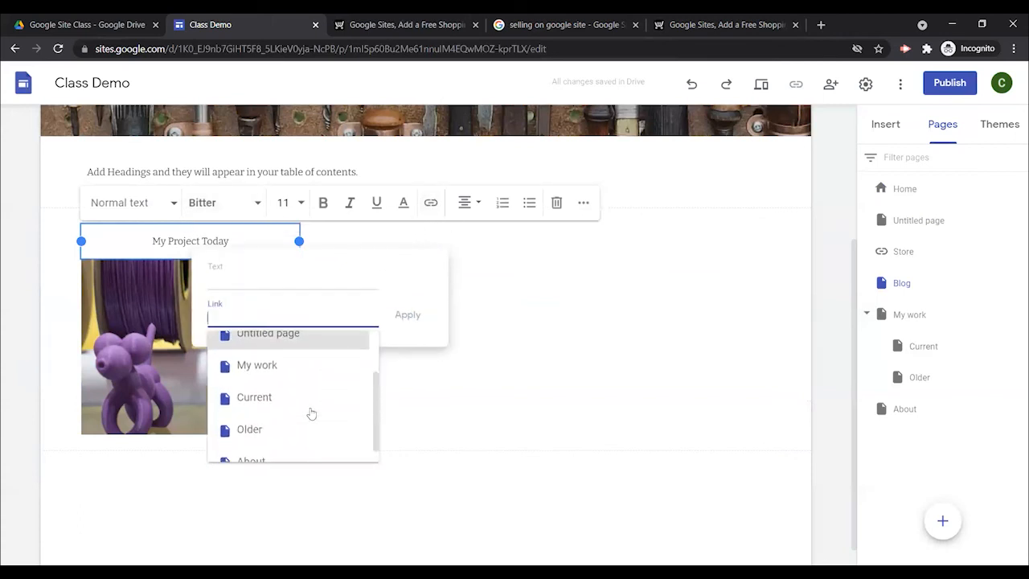
left_click(256, 405)
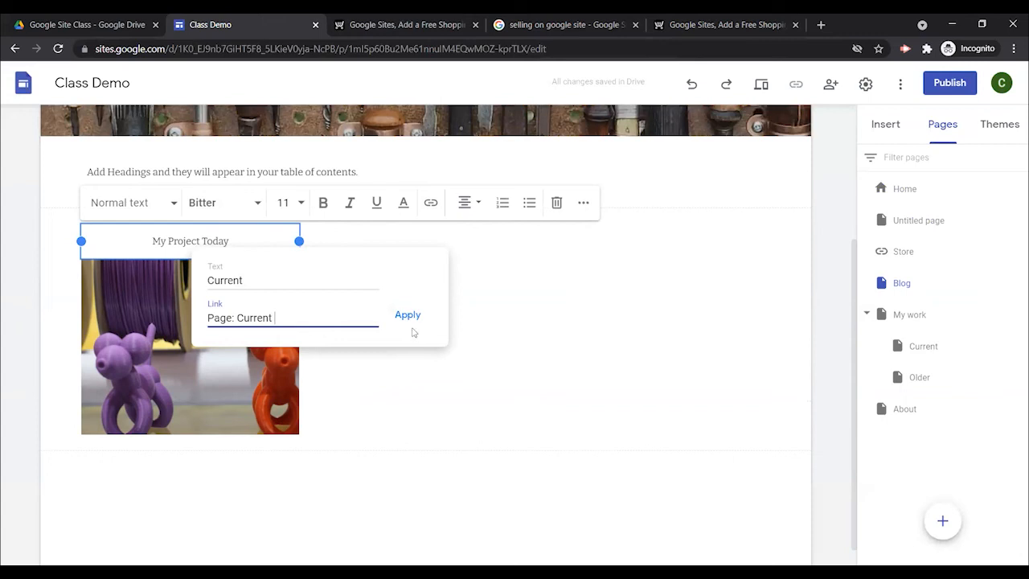
left_click(407, 315)
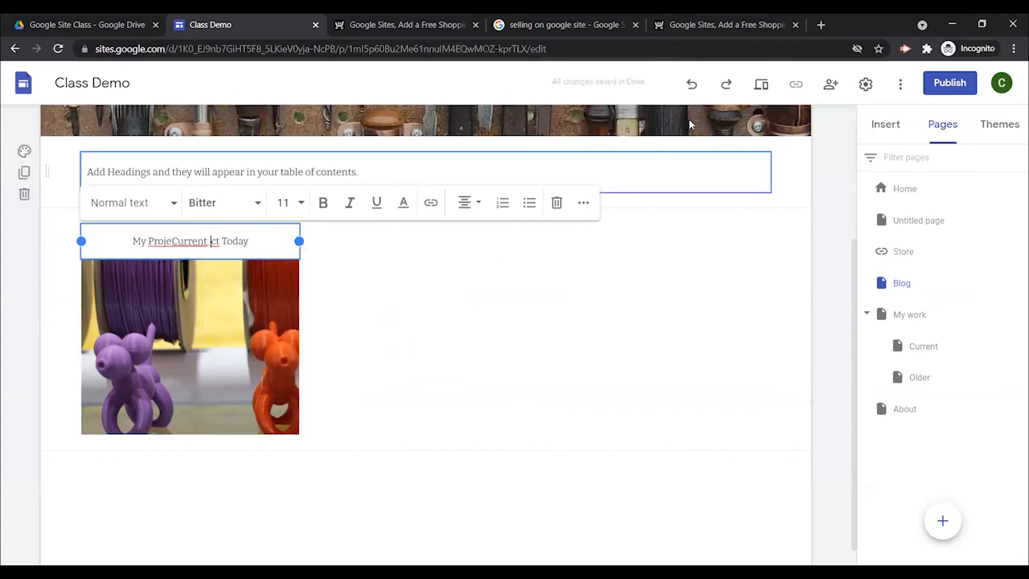
left_click(691, 85)
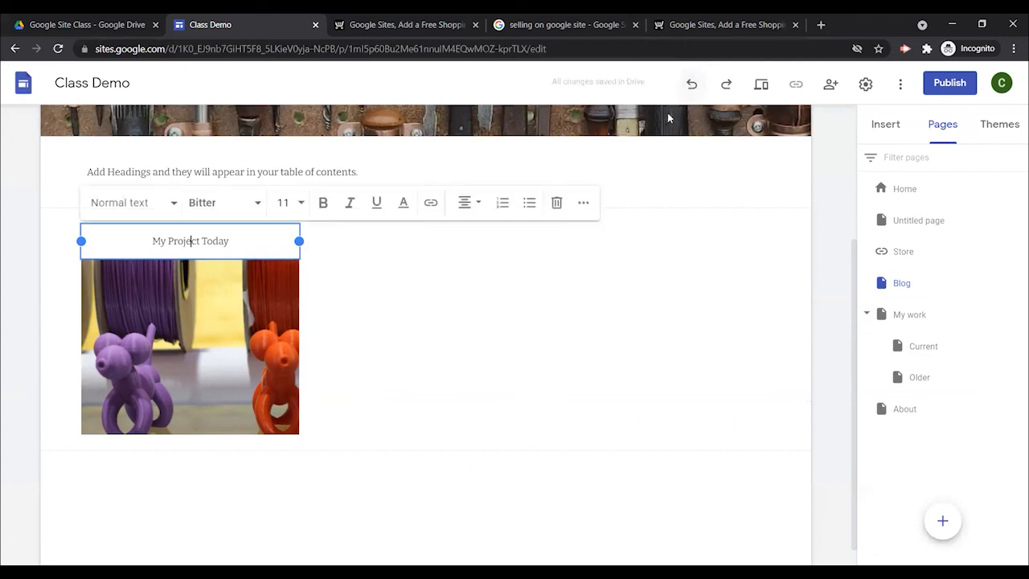
Step: Link the whole "My Project Today" text above the image to the site's Current page
left_click_drag(237, 245, 144, 244)
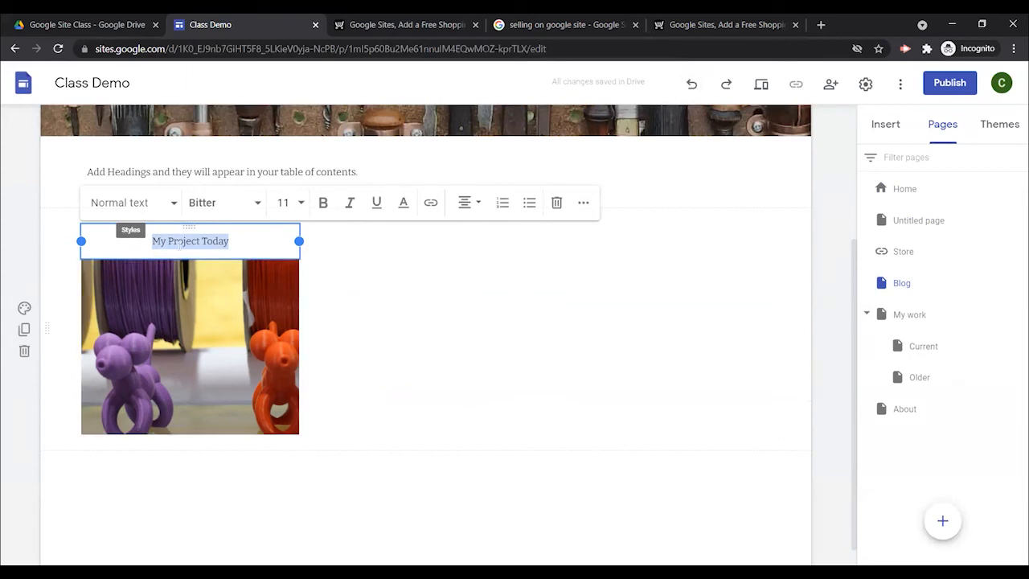
left_click(431, 204)
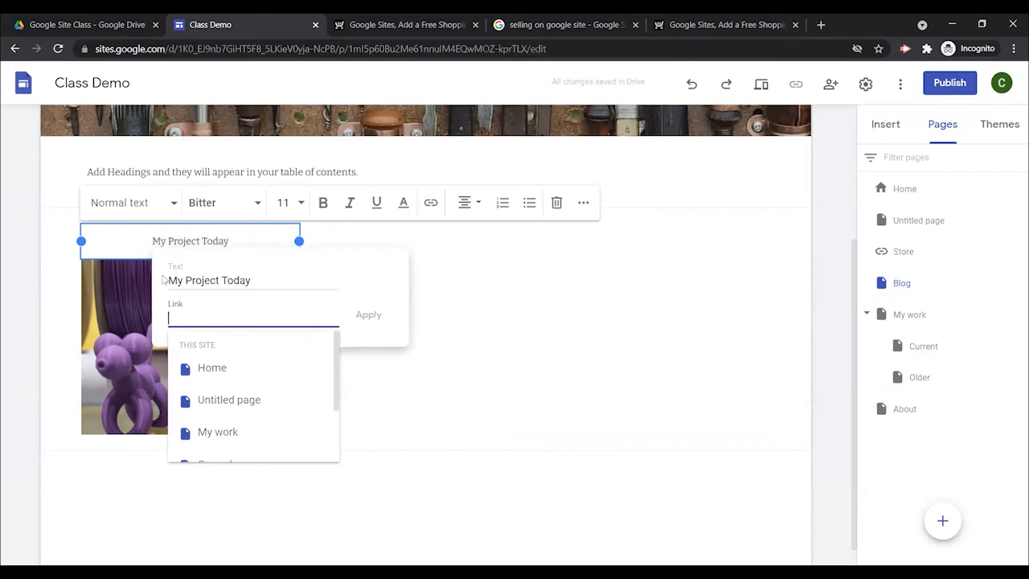
scroll(336, 357, "down", 2)
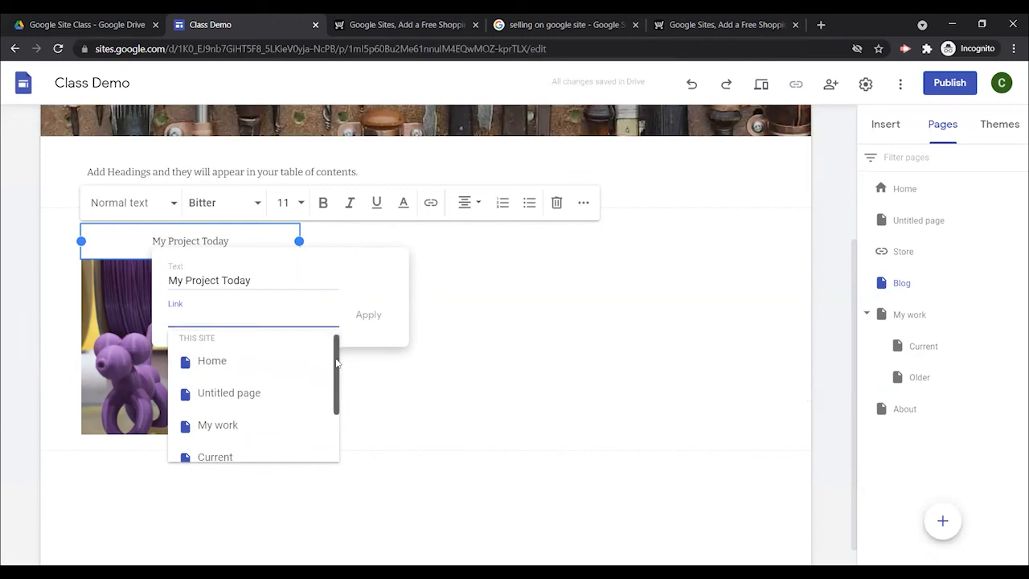
left_click(204, 400)
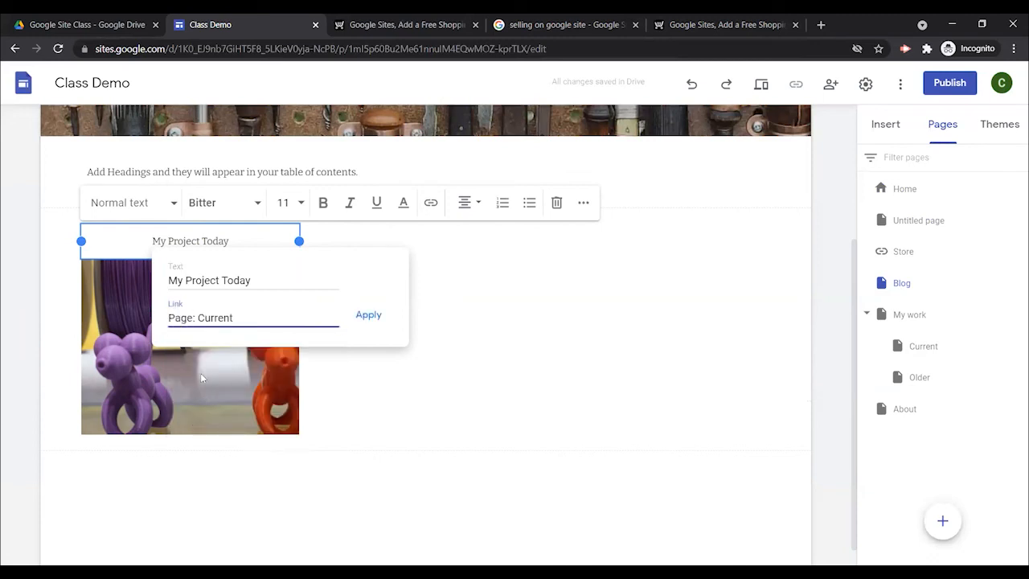
left_click(371, 317)
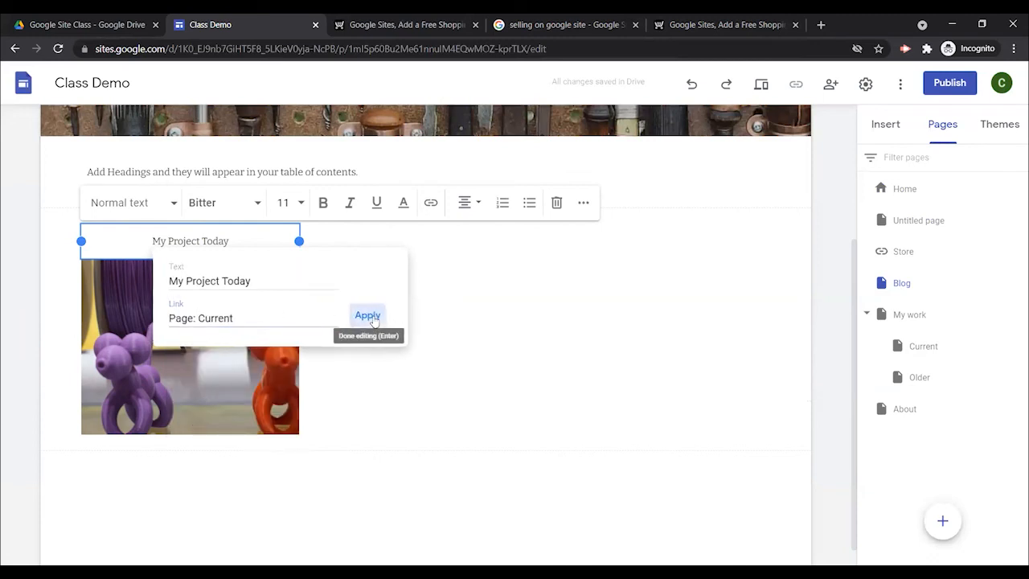
left_click(442, 348)
Step: Preview the Blog page, follow the project link to the Current page, and return to the editor to look over that page
left_click(761, 83)
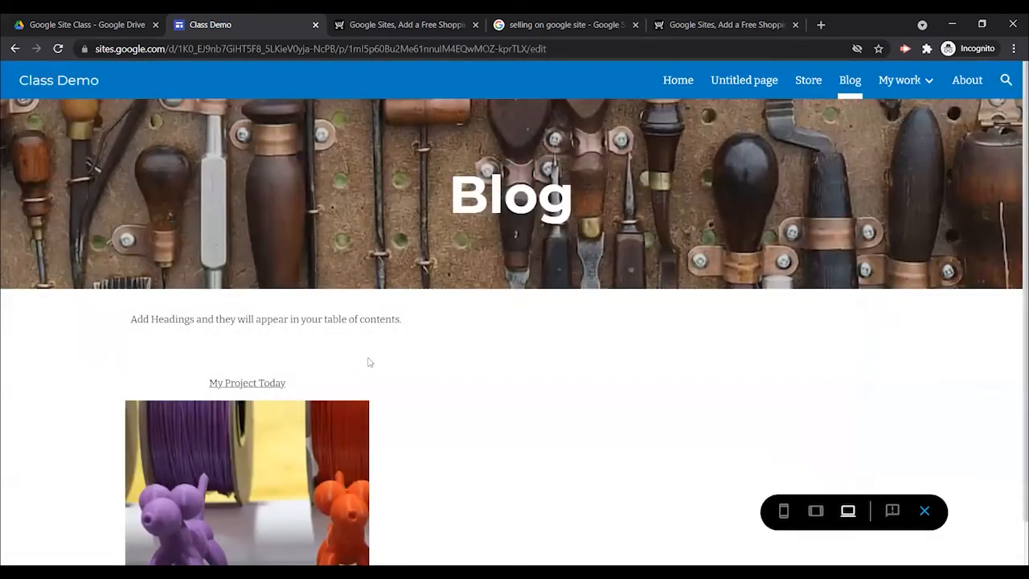
scroll(368, 361, "down", 1)
left_click(276, 399)
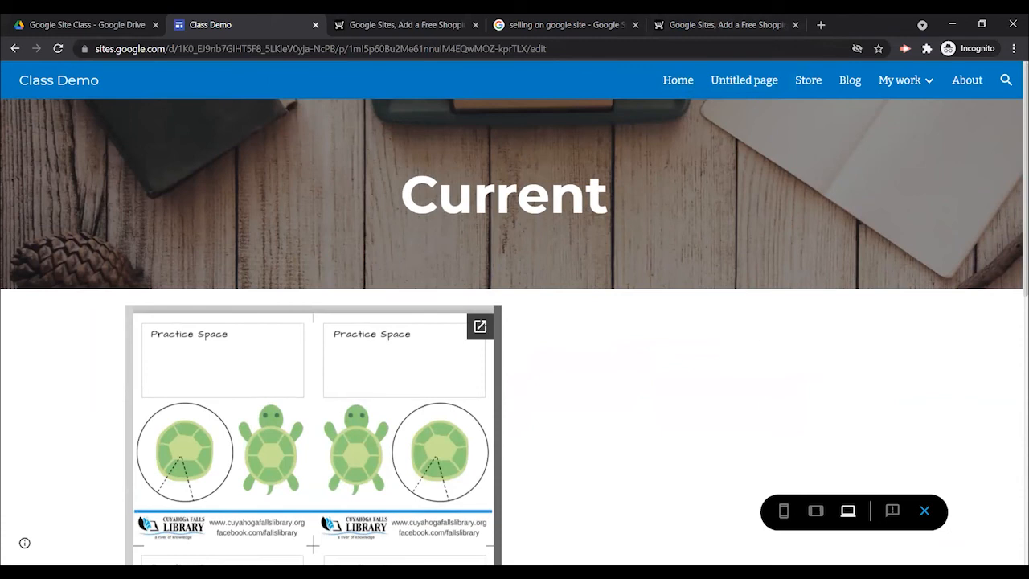
left_click(924, 512)
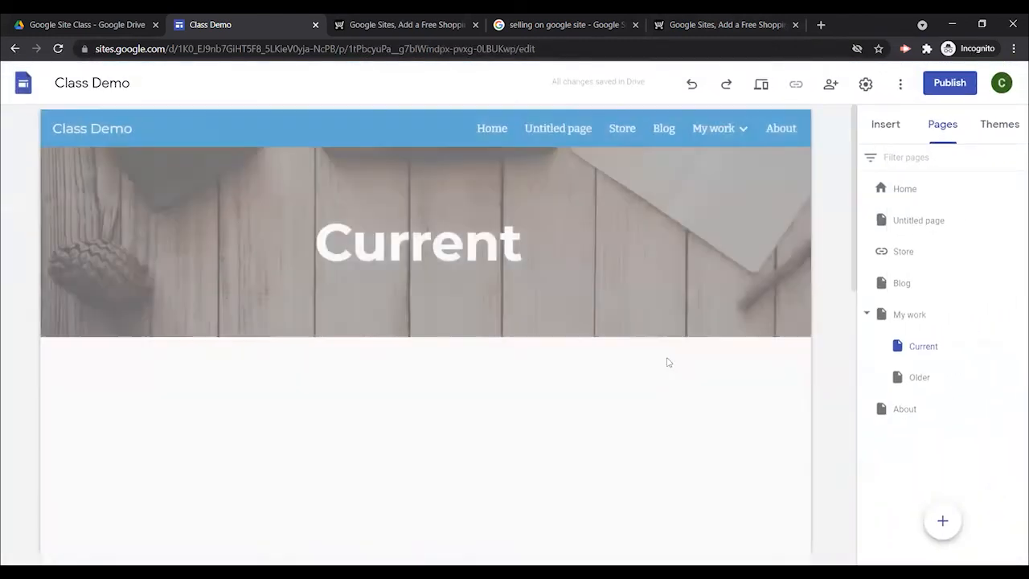
scroll(668, 357, "down", 3)
scroll(666, 356, "up", 3)
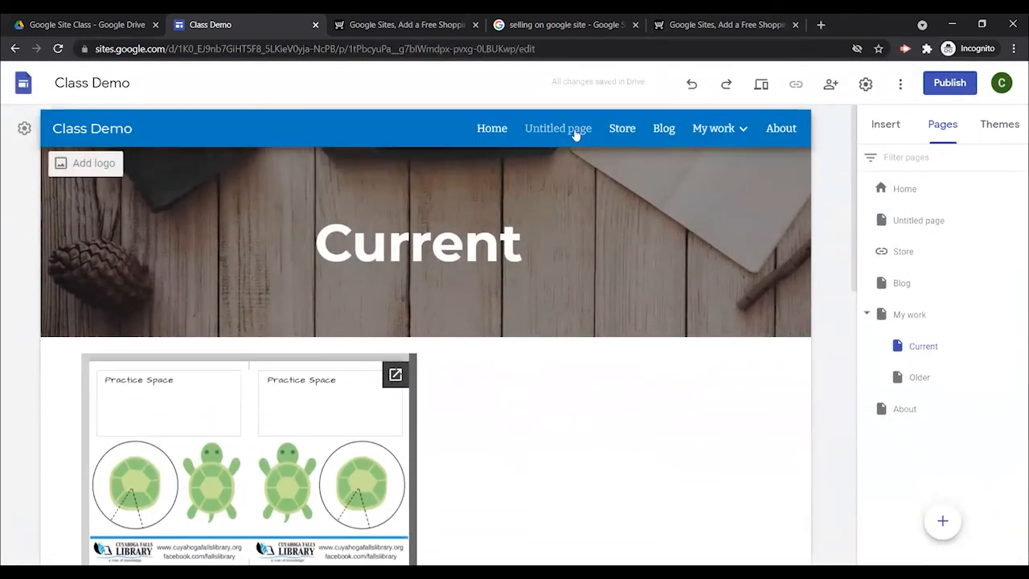
Step: Check the Home, Untitled page and Store entries in the site navigation, closing the redirect page the Store link opens
left_click(496, 131)
left_click(540, 131)
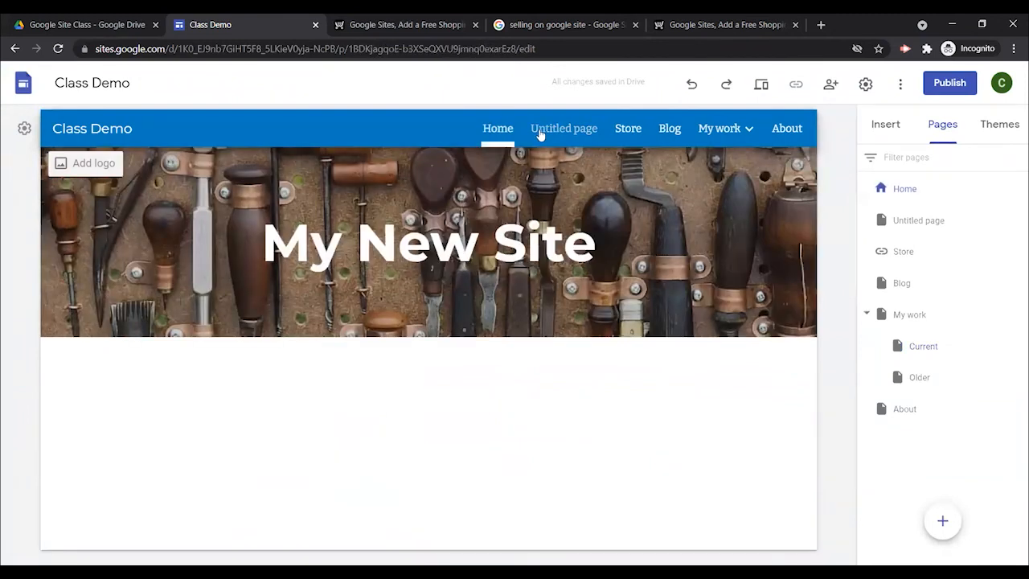
left_click(631, 132)
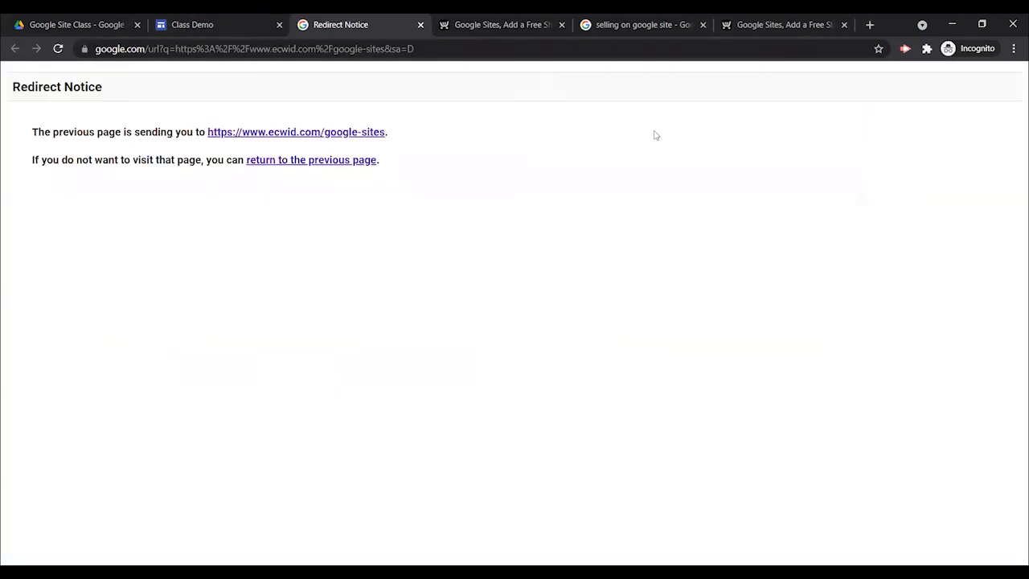
left_click(420, 25)
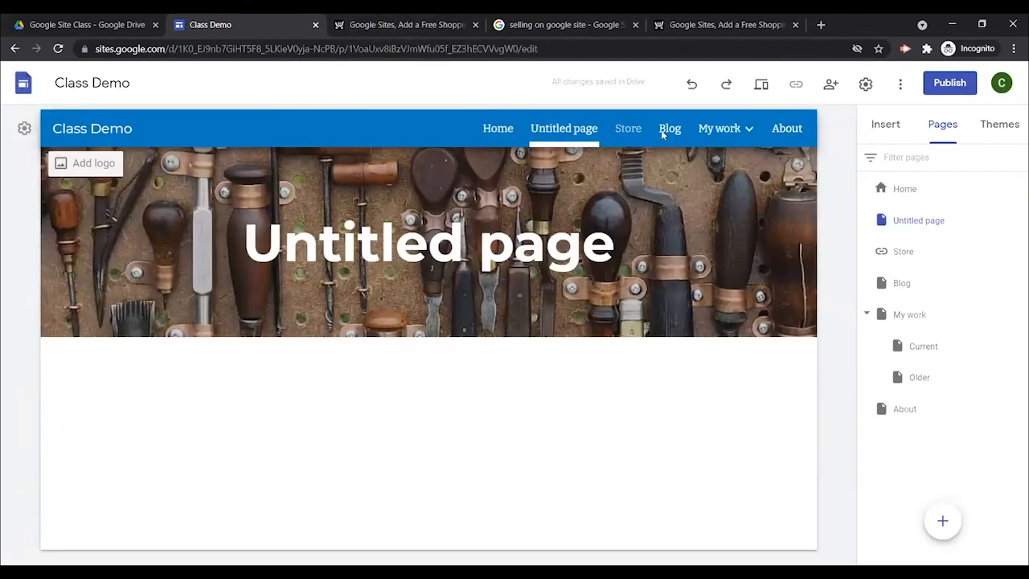
Step: Move the Store link to the end of the site's page order, below About, and open the Blog page
left_click_drag(904, 251, 908, 428)
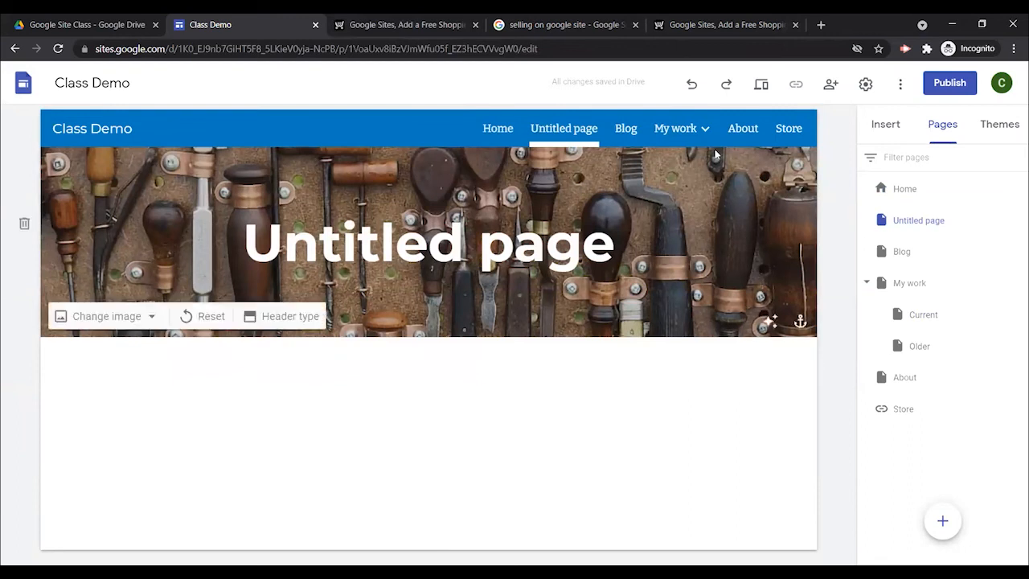
left_click(627, 128)
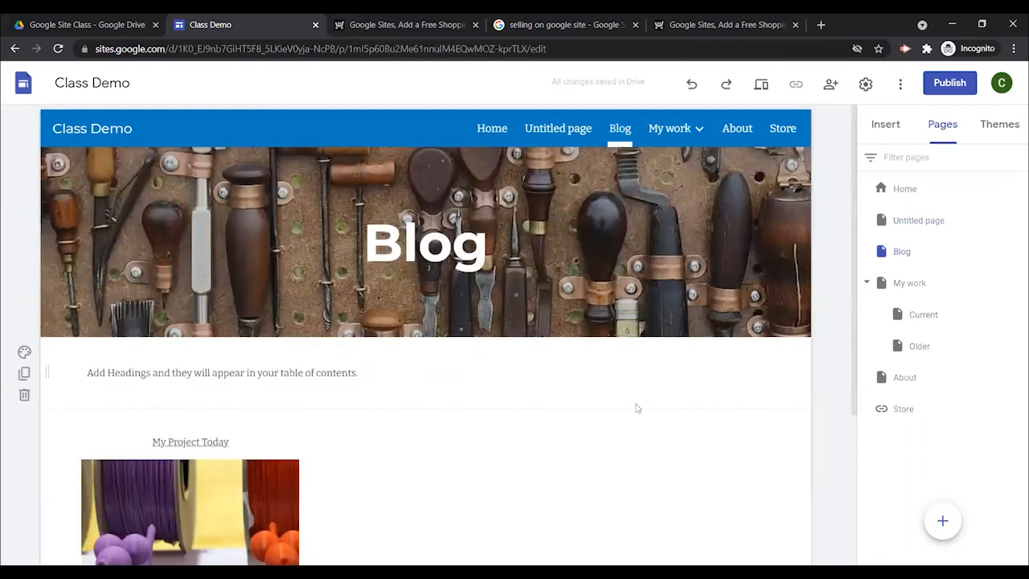
scroll(636, 407, "down", 3)
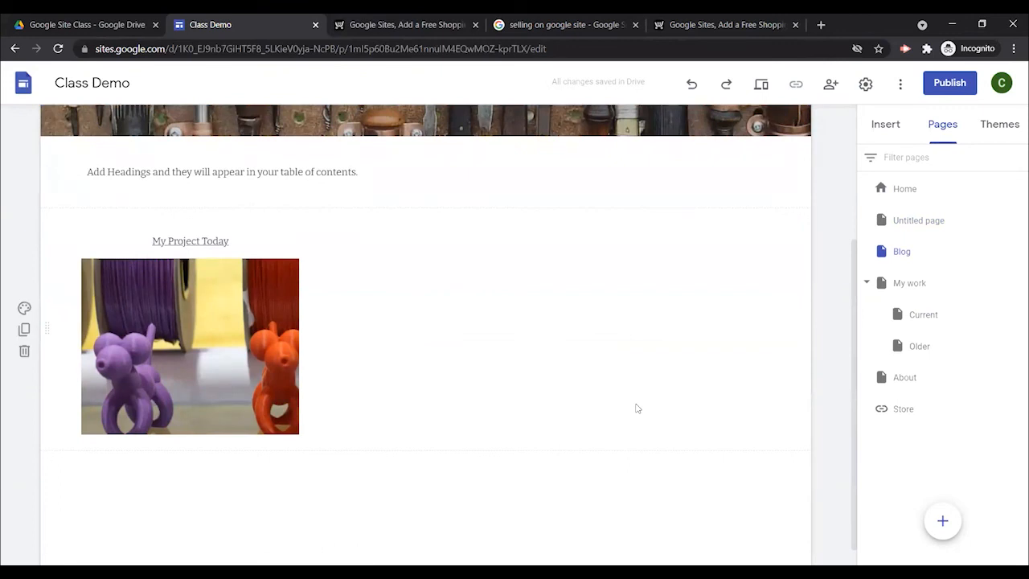
Step: Start publishing the site and set its web address to class-demo-cfl
left_click(945, 85)
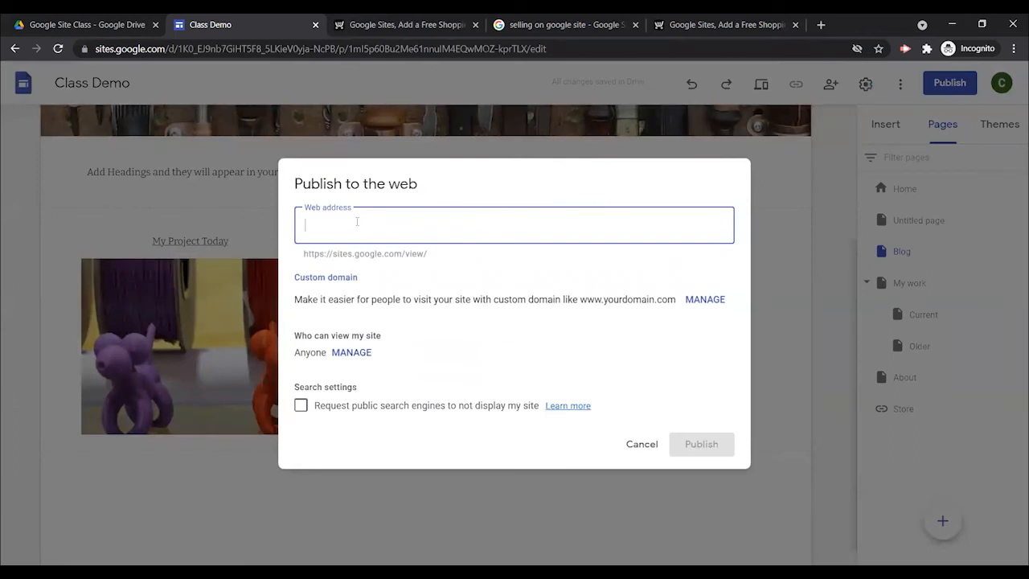
type("class-demo")
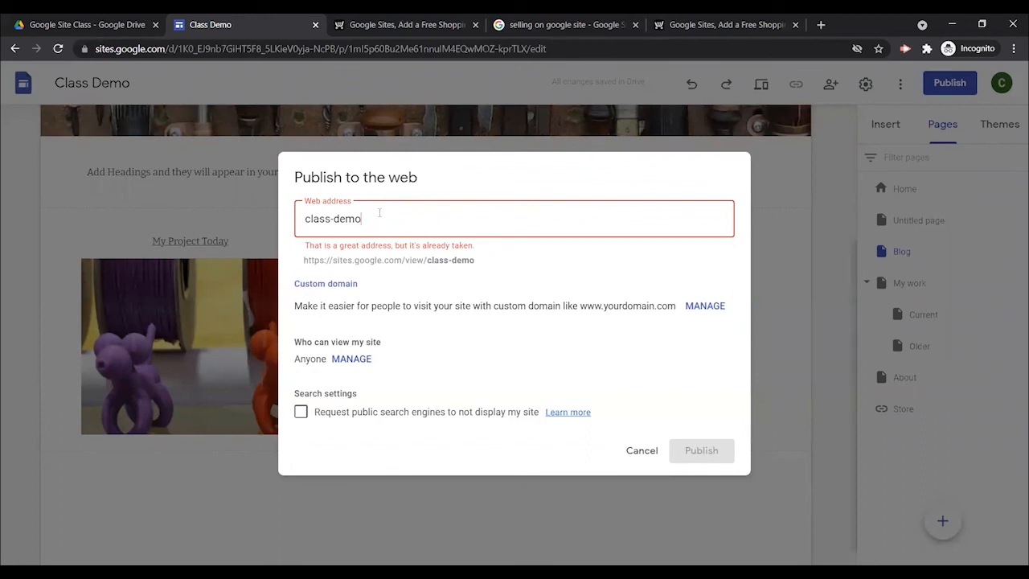
type("-")
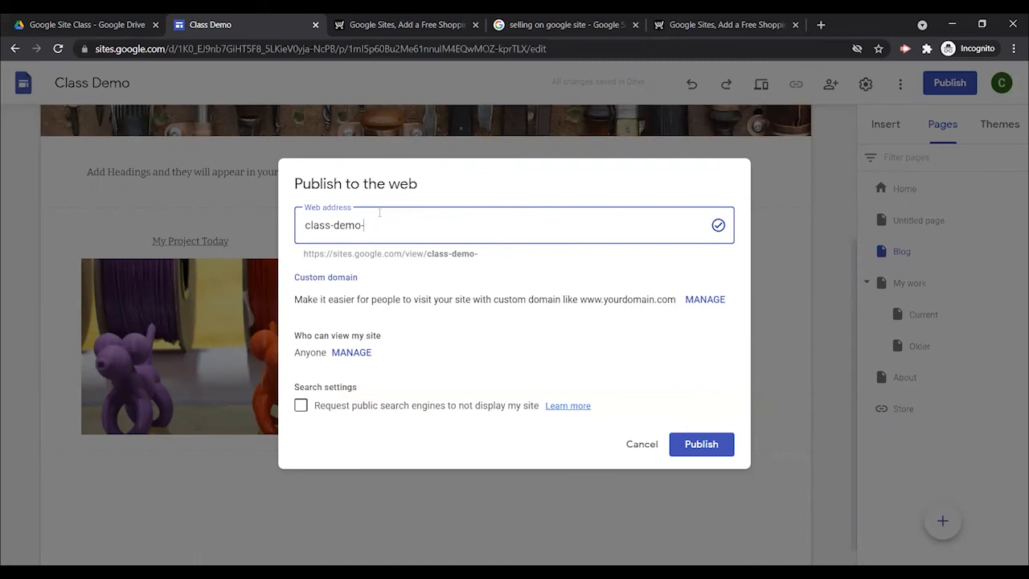
type("cfl")
Step: Review who can view the site, including the link access options for the draft and the published site, and return to the publish settings
left_click(342, 355)
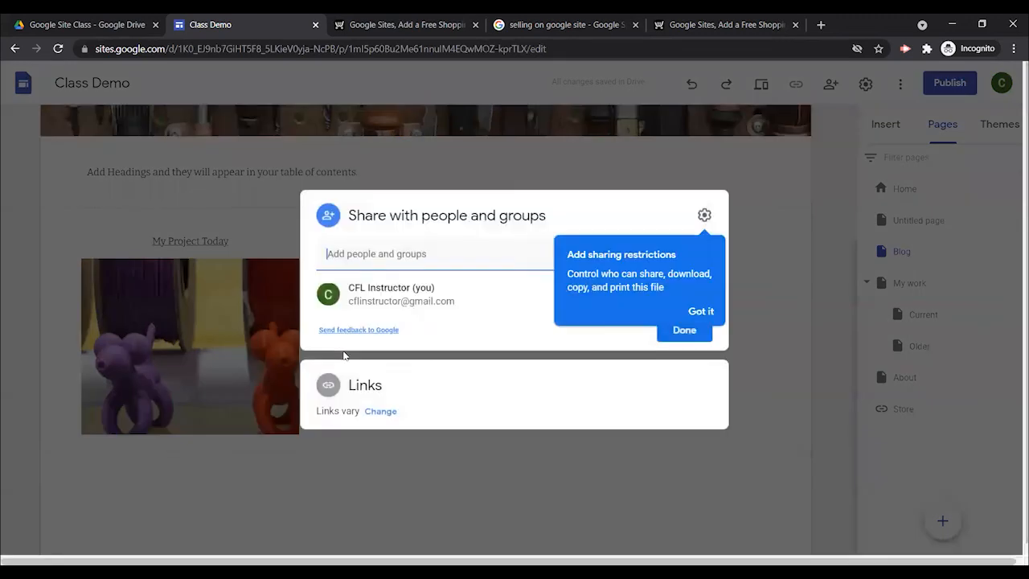
left_click(699, 313)
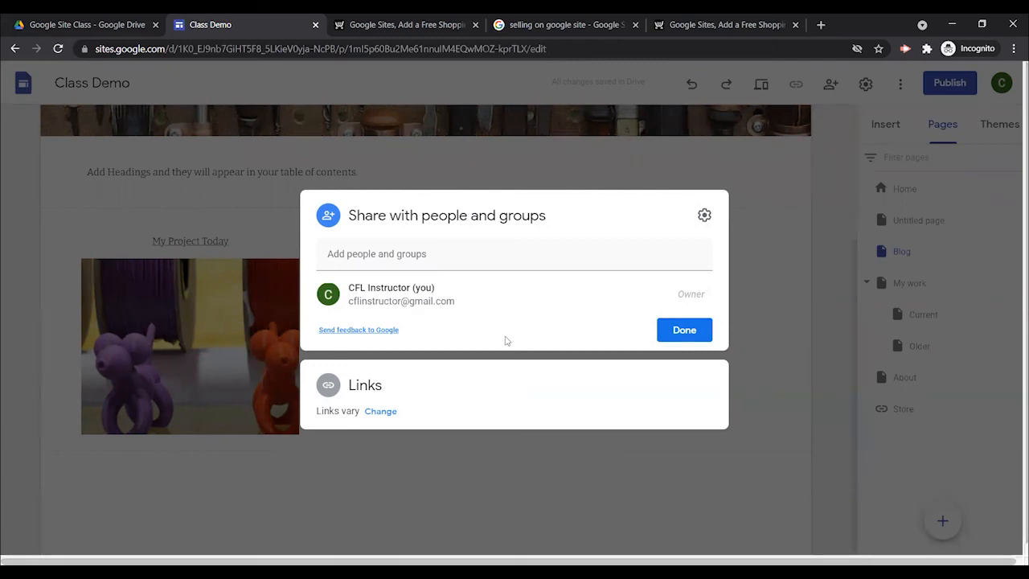
left_click(378, 412)
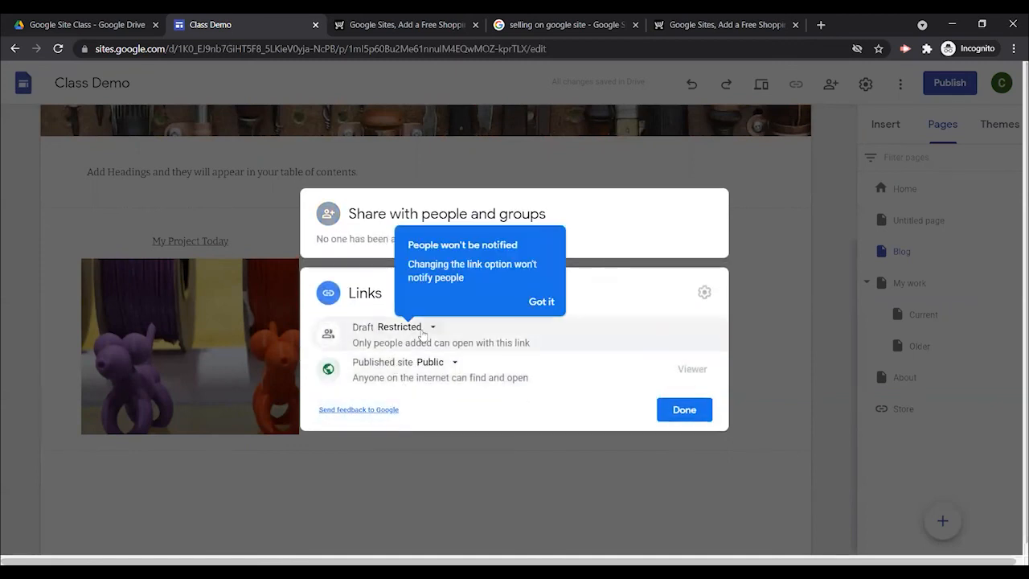
left_click(452, 362)
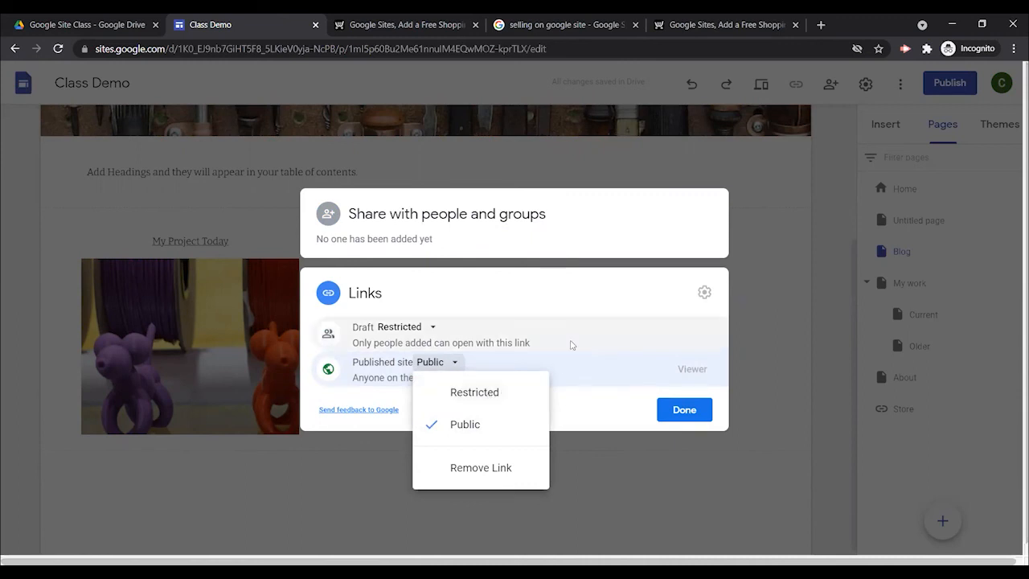
left_click(484, 440)
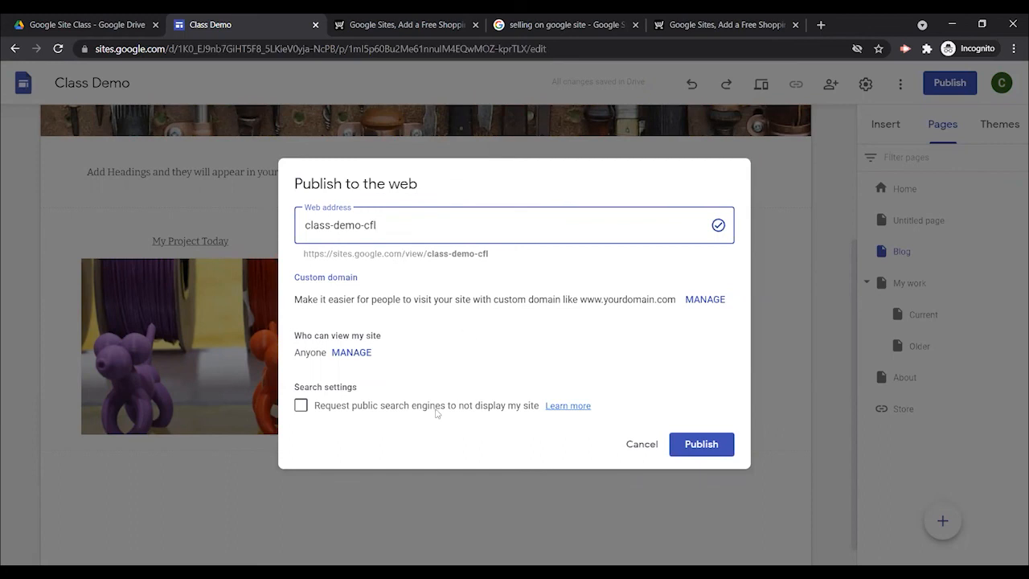
Step: Request that public search engines not display the site, and publish it
left_click(301, 406)
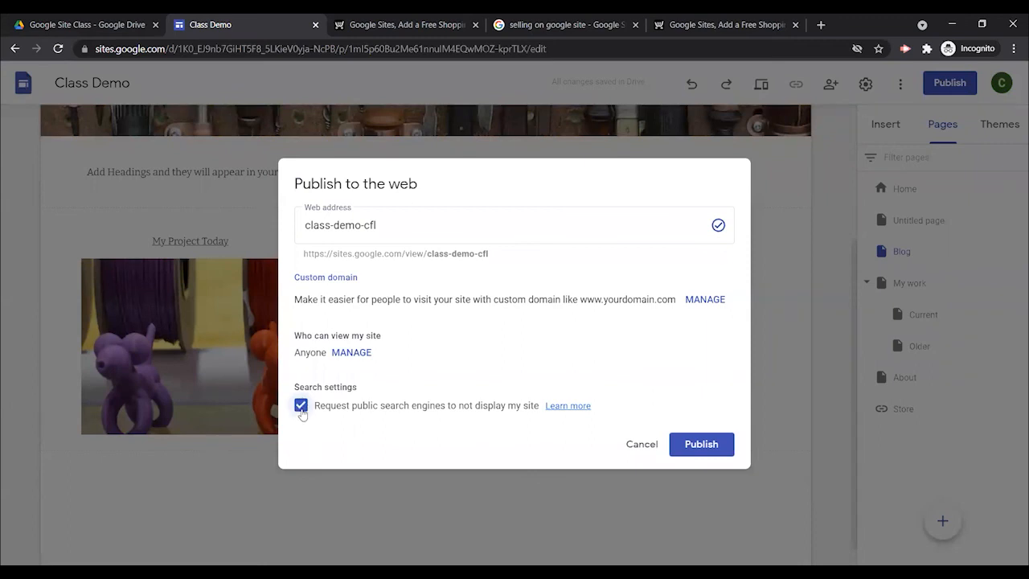
left_click(705, 449)
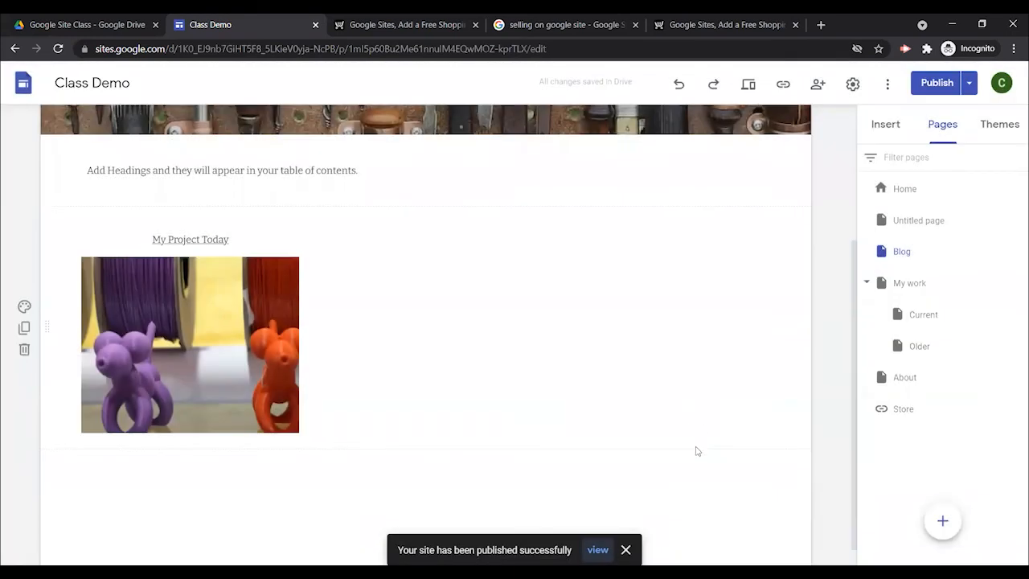
Step: Dismiss the publishing notice, check the Blog page's published site link, and close the link dialog
scroll(696, 450, "down", 1)
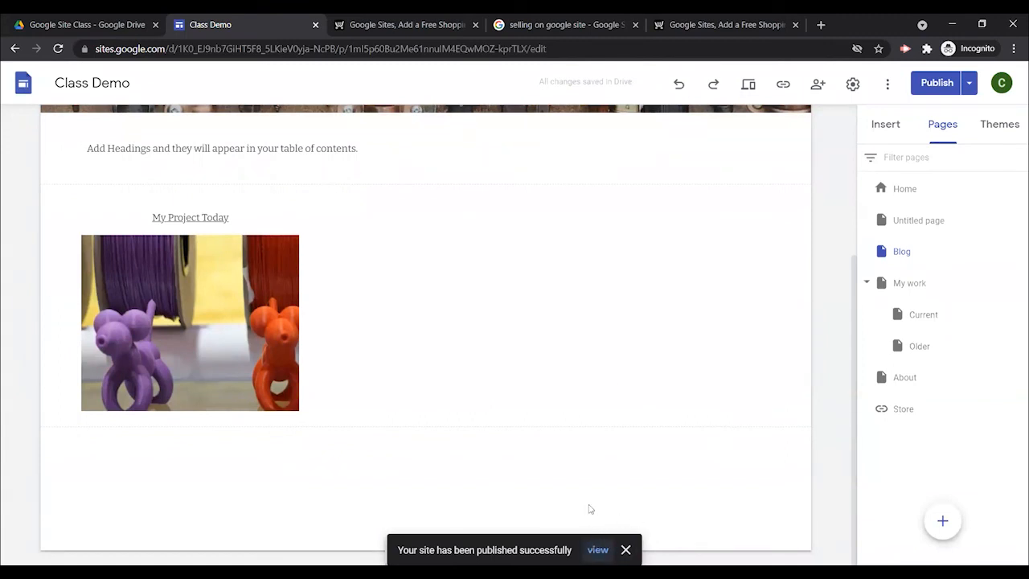
left_click(585, 551)
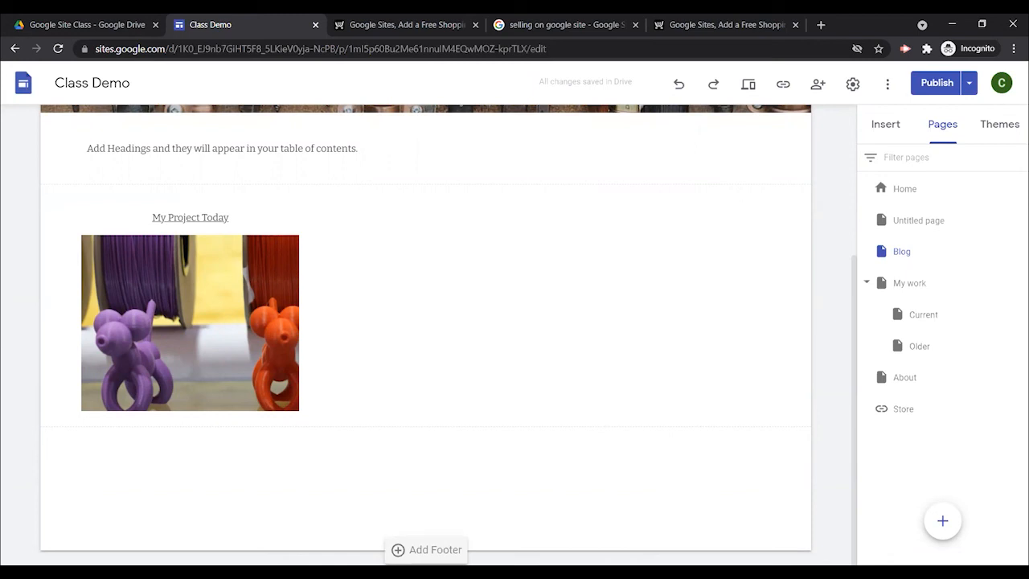
left_click(781, 86)
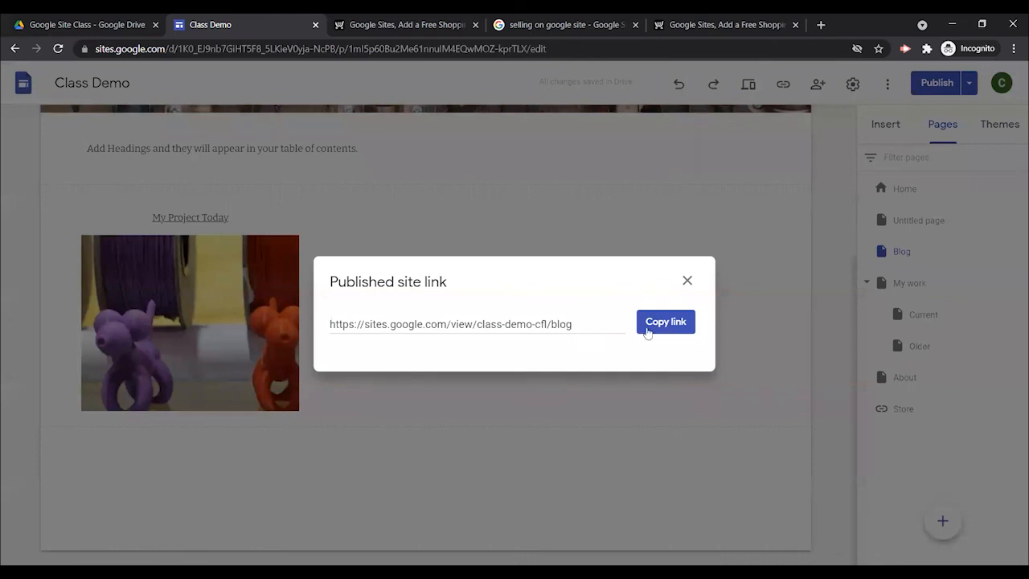
left_click(809, 283)
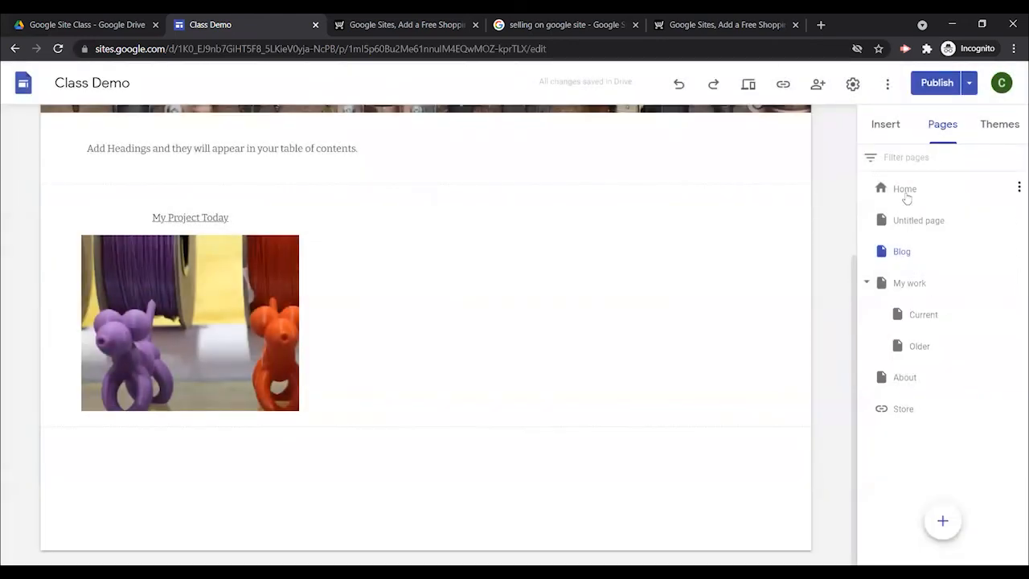
Step: Open the Home page and copy its published site link
left_click(905, 193)
left_click(783, 84)
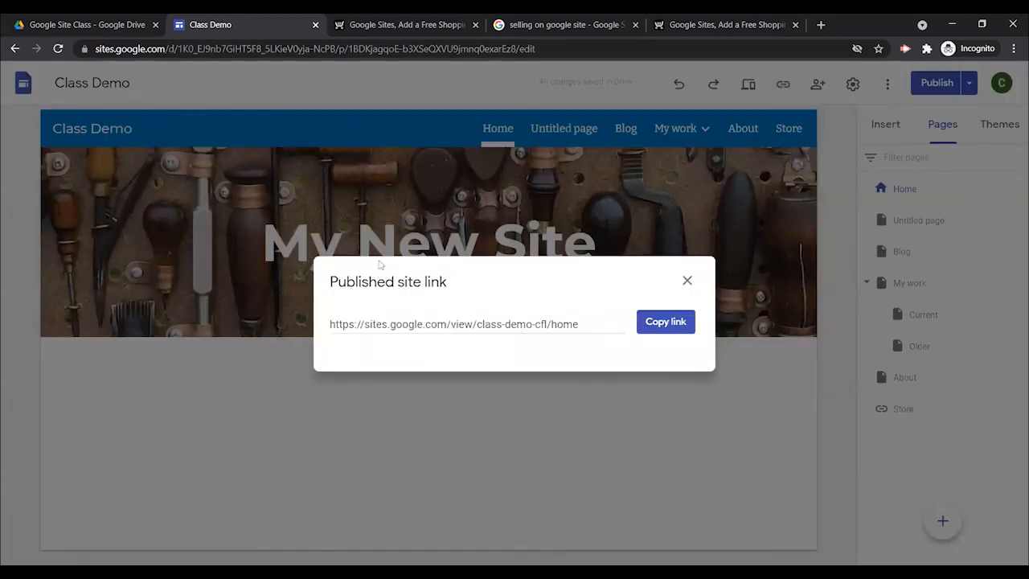
left_click(665, 323)
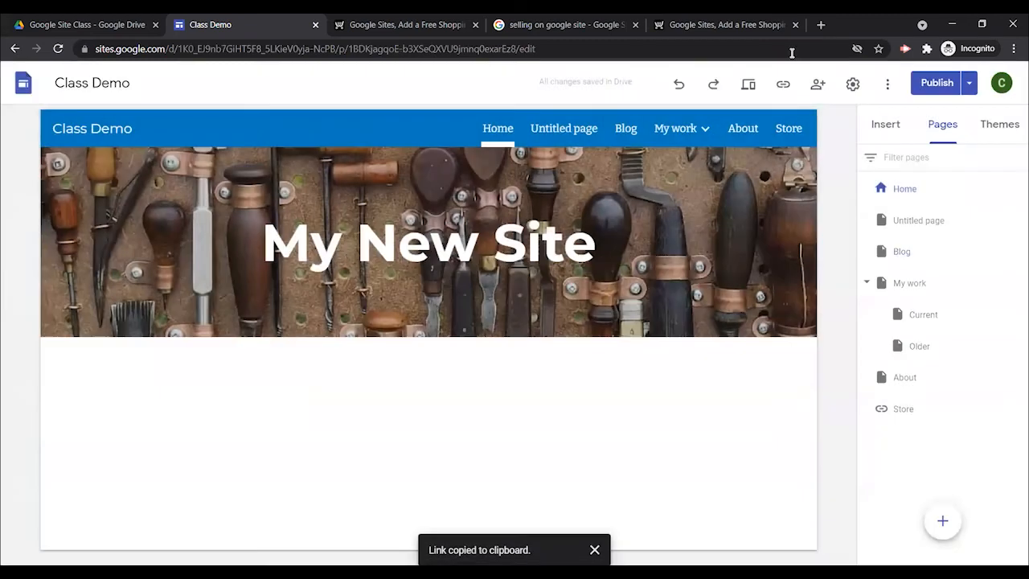
Step: Open the copied link in a new browser tab, view the published Home, Untitled page and Blog pages, and close that tab
left_click(821, 25)
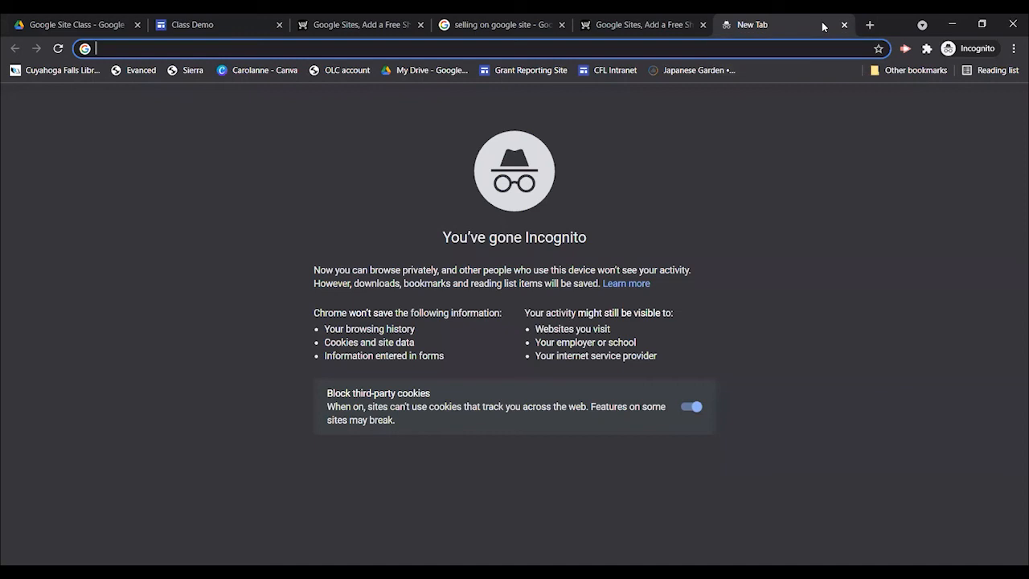
key("ctrl+v")
key("Return")
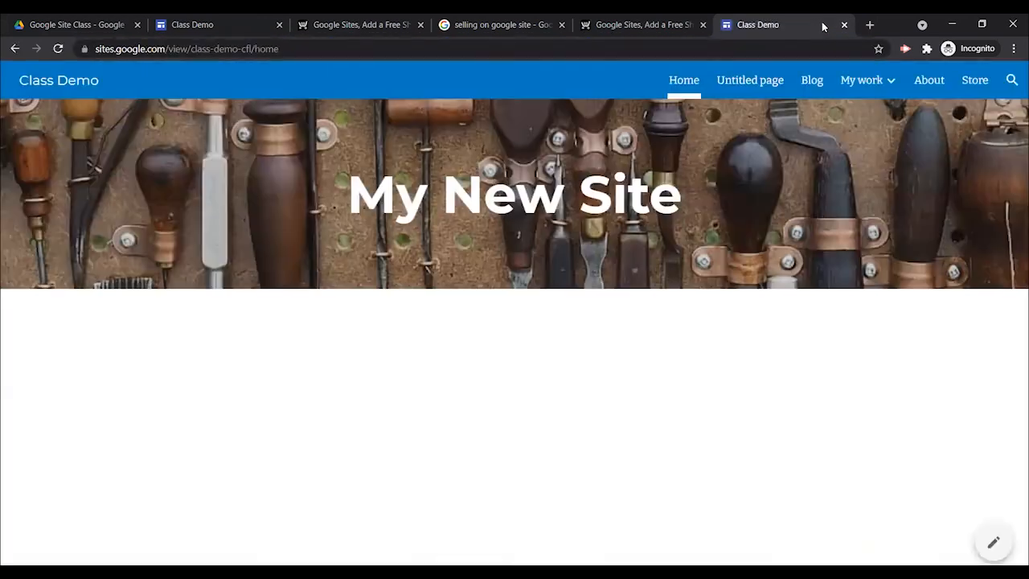
left_click(763, 82)
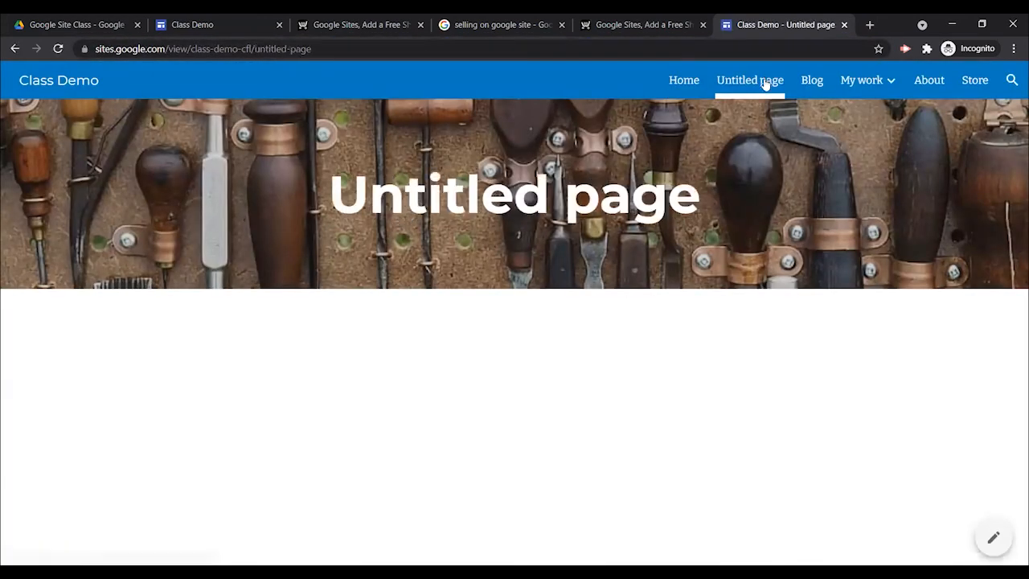
left_click(815, 83)
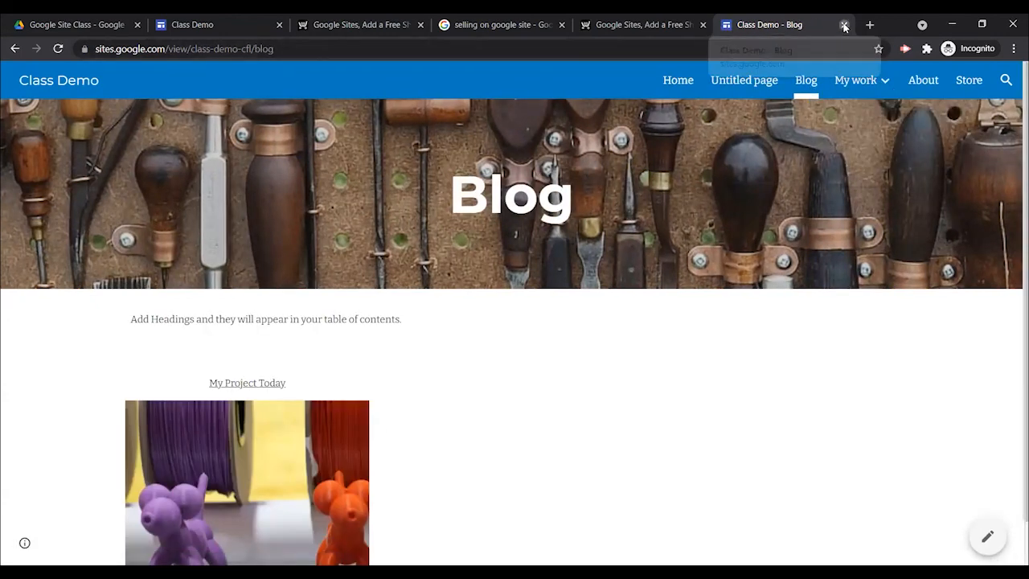
left_click(844, 25)
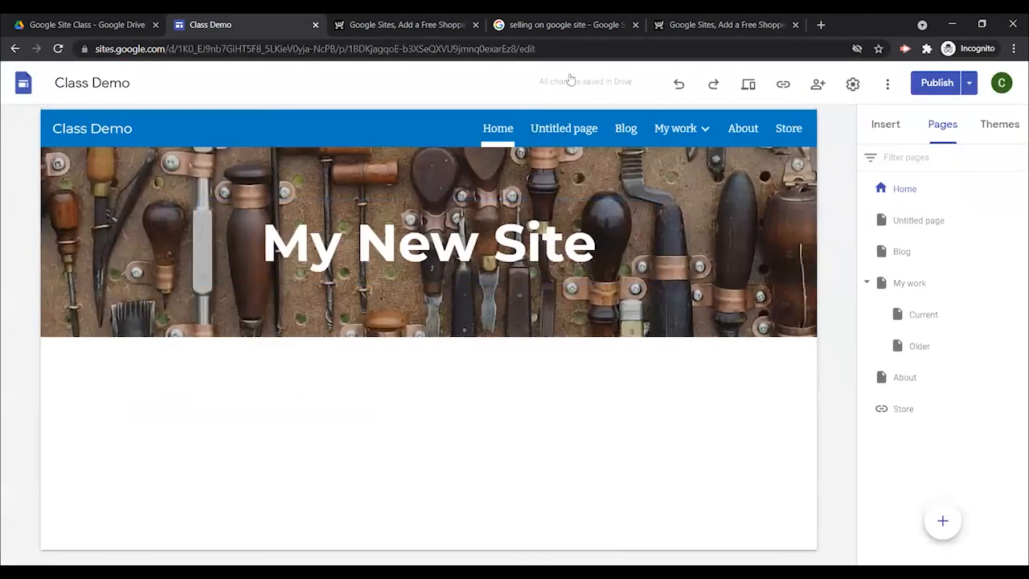
Step: Add a layout with one image beside a title and text to the Blog page, below the My Project Today image
left_click(623, 130)
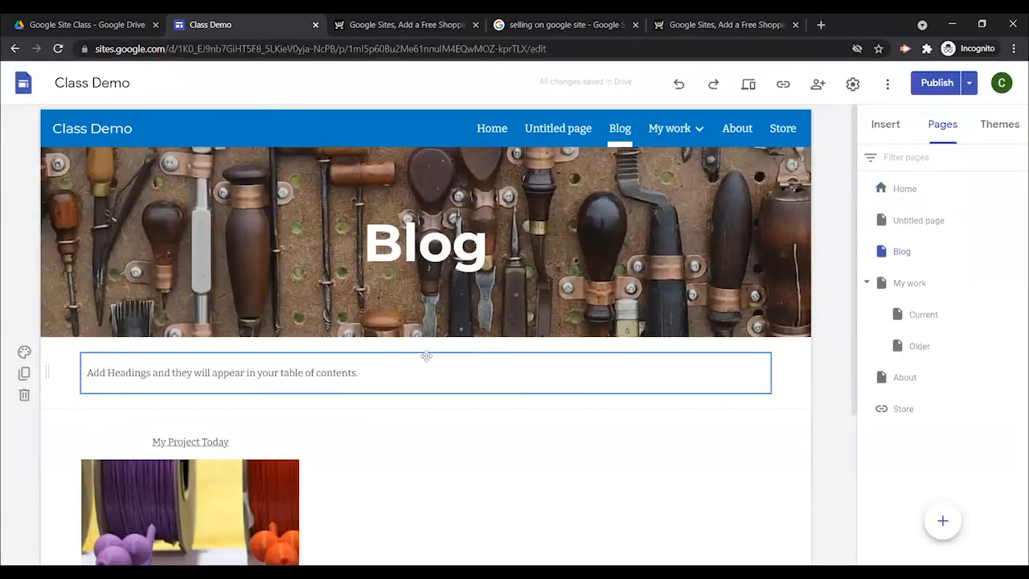
scroll(432, 361, "down", 3)
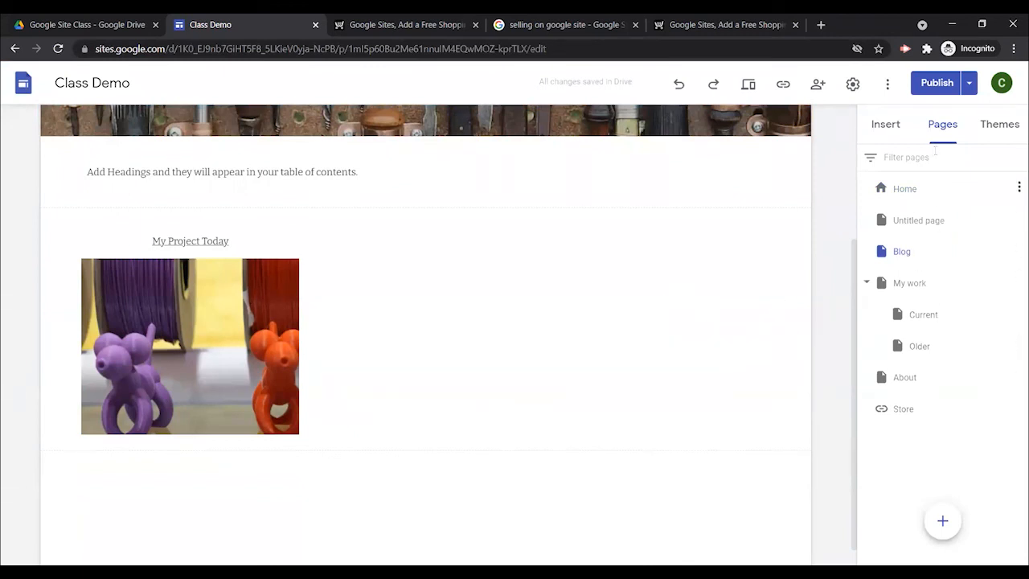
left_click(884, 124)
scroll(942, 388, "down", 2)
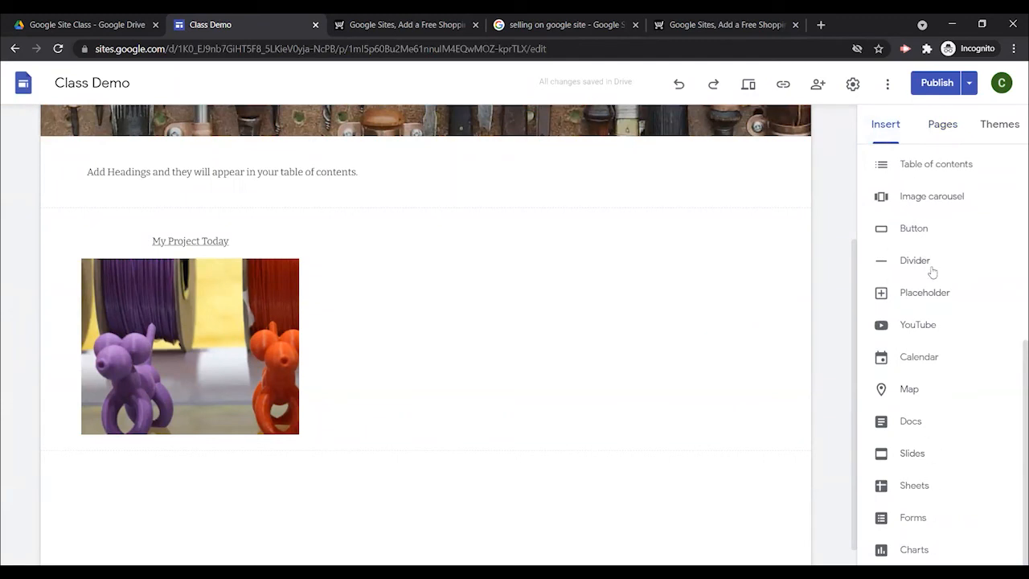
scroll(937, 322, "up", 4)
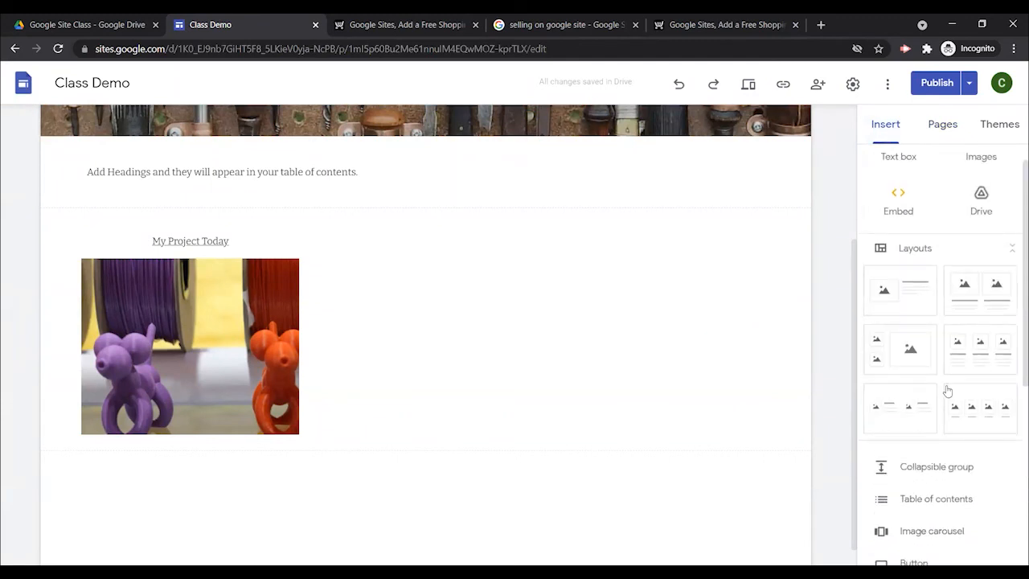
left_click(911, 297)
Step: Fill the new layout's image placeholder with a white cat picture from a Google image search for "cats" and stretch it taller
left_click(227, 337)
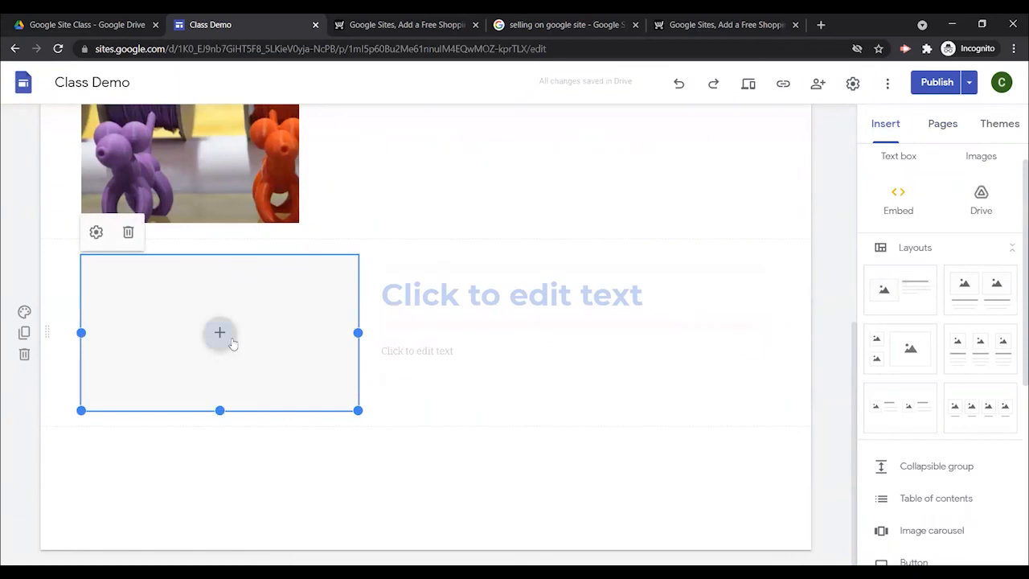
left_click(225, 339)
left_click(259, 404)
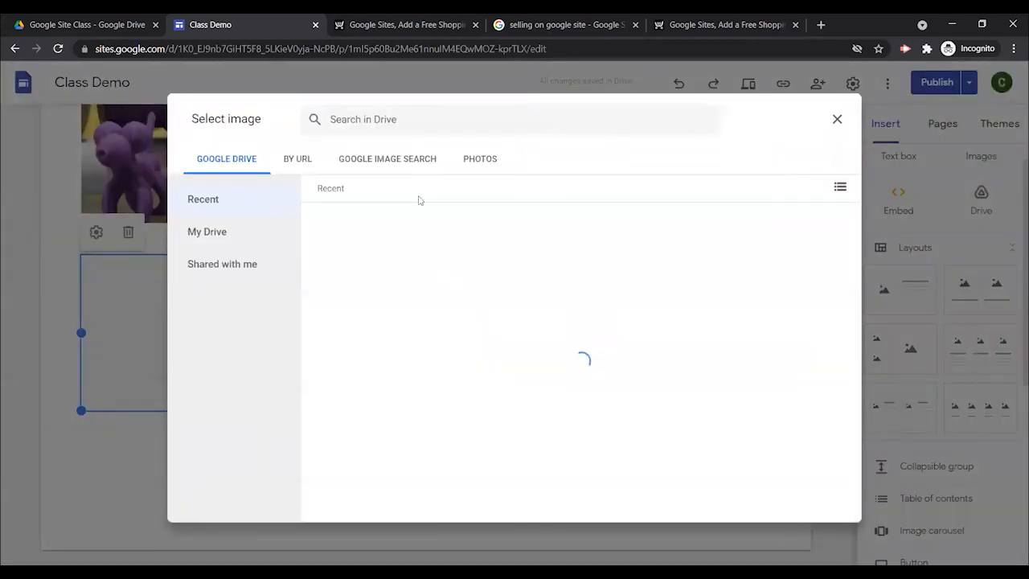
left_click(389, 161)
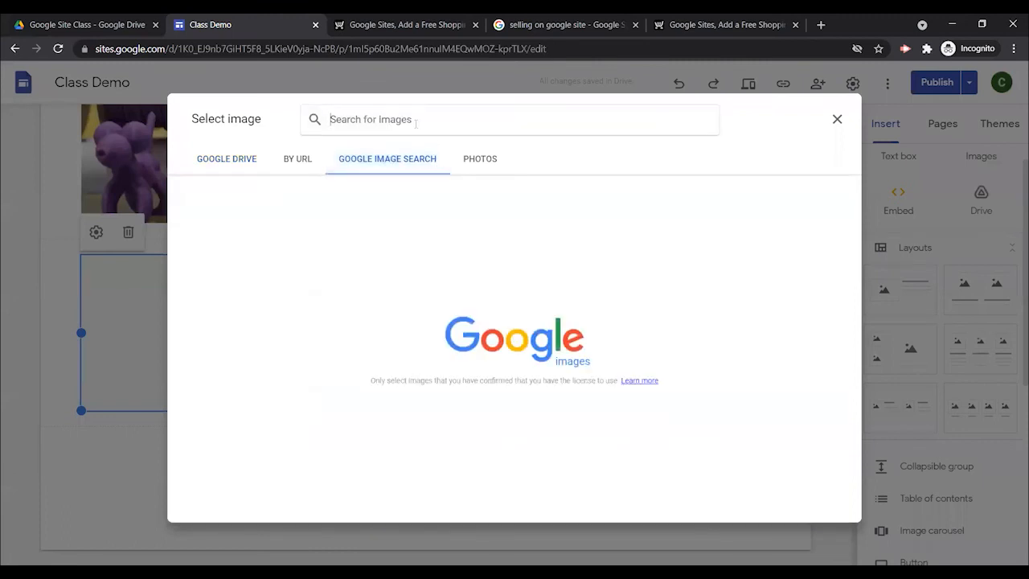
type("cats")
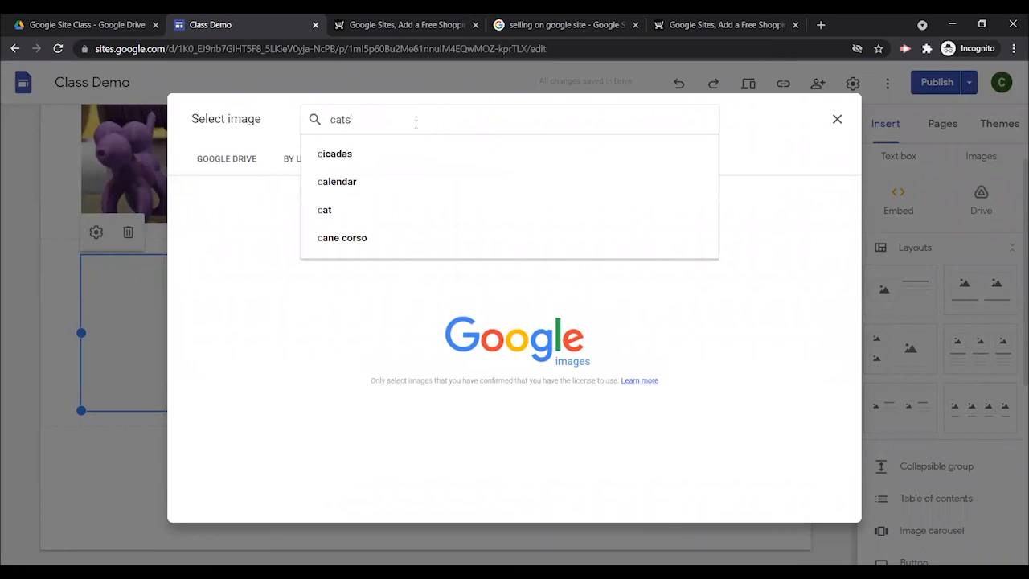
key("Return")
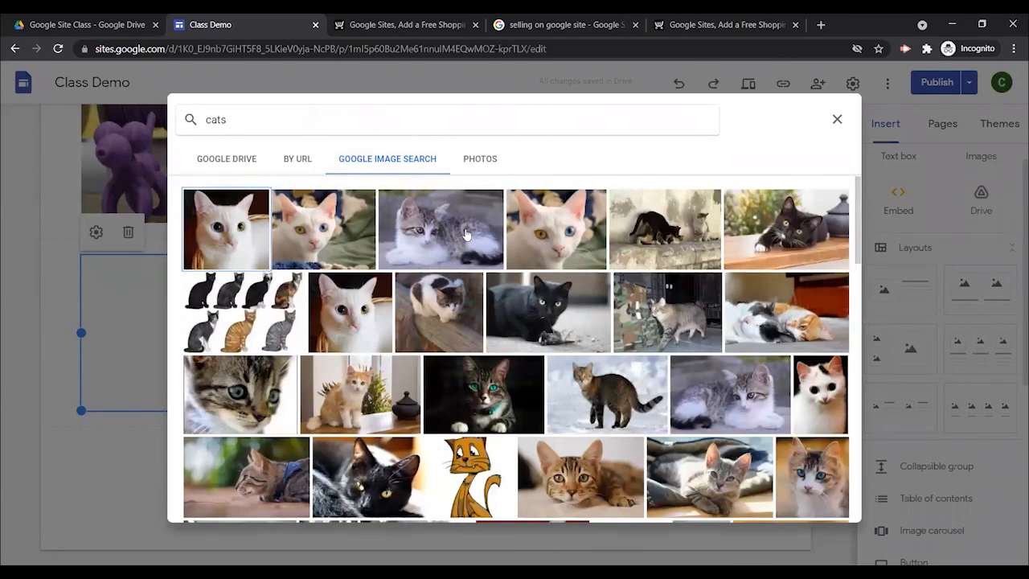
left_click(539, 234)
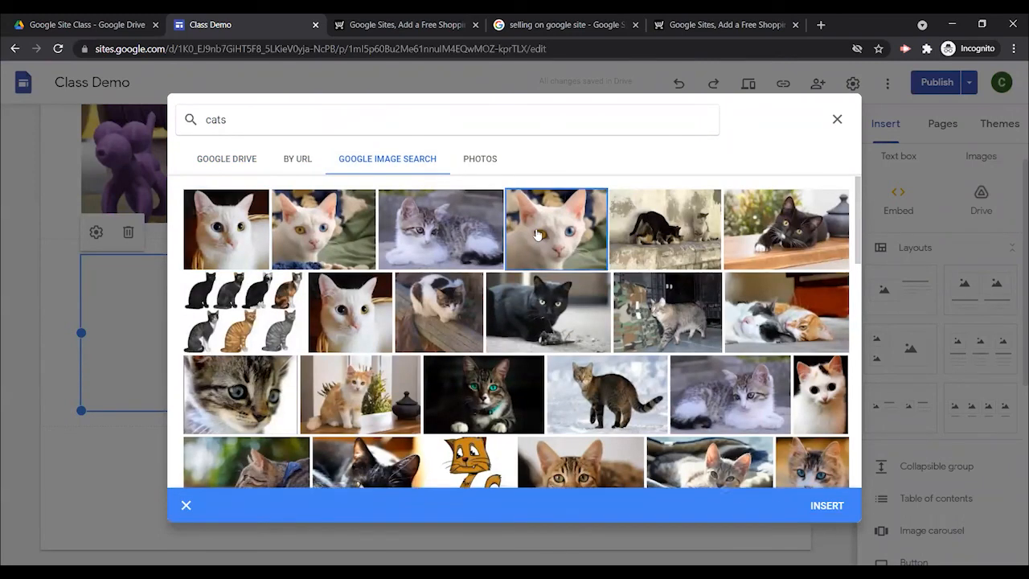
left_click(825, 505)
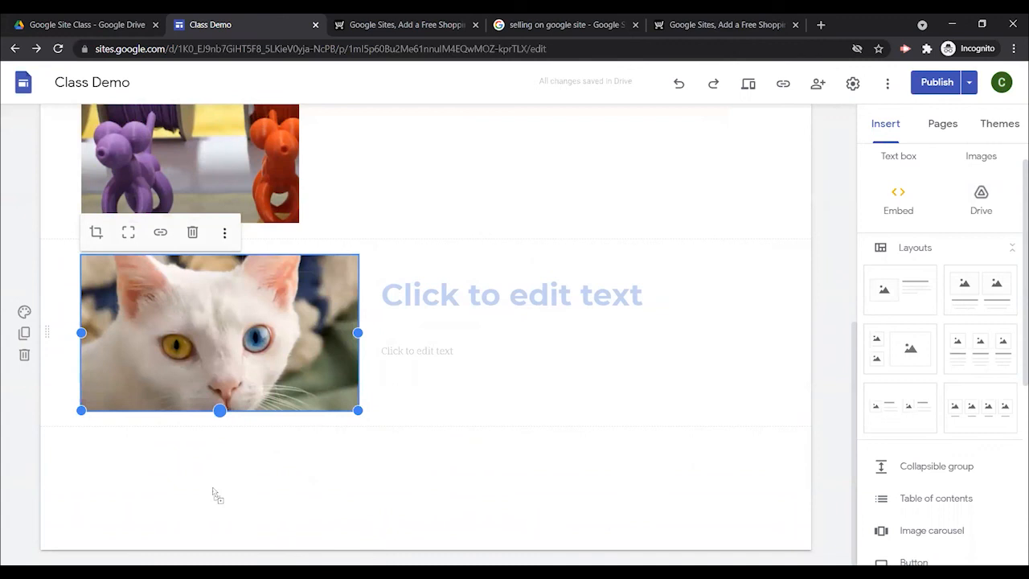
left_click_drag(213, 492, 214, 492)
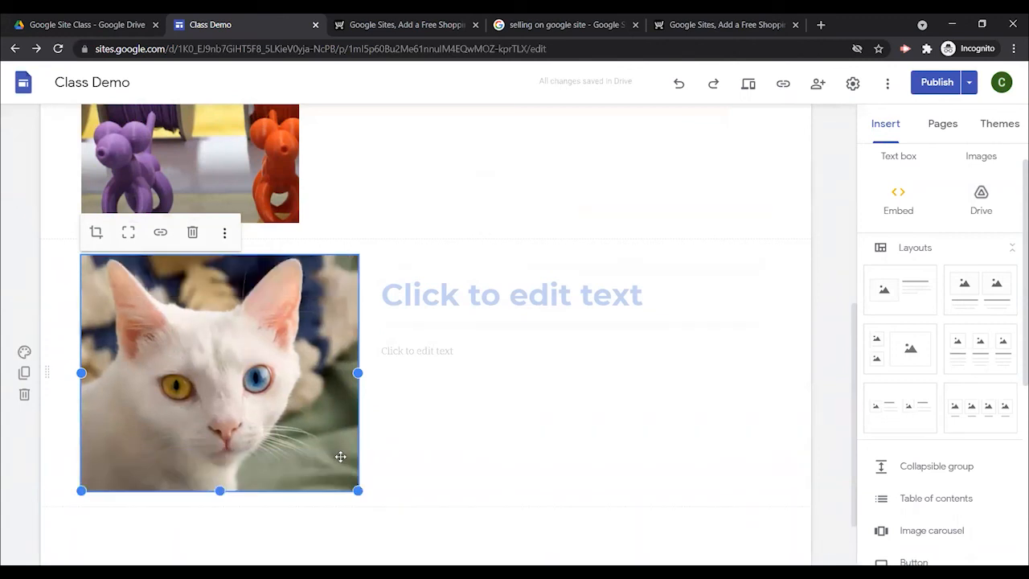
left_click(482, 453)
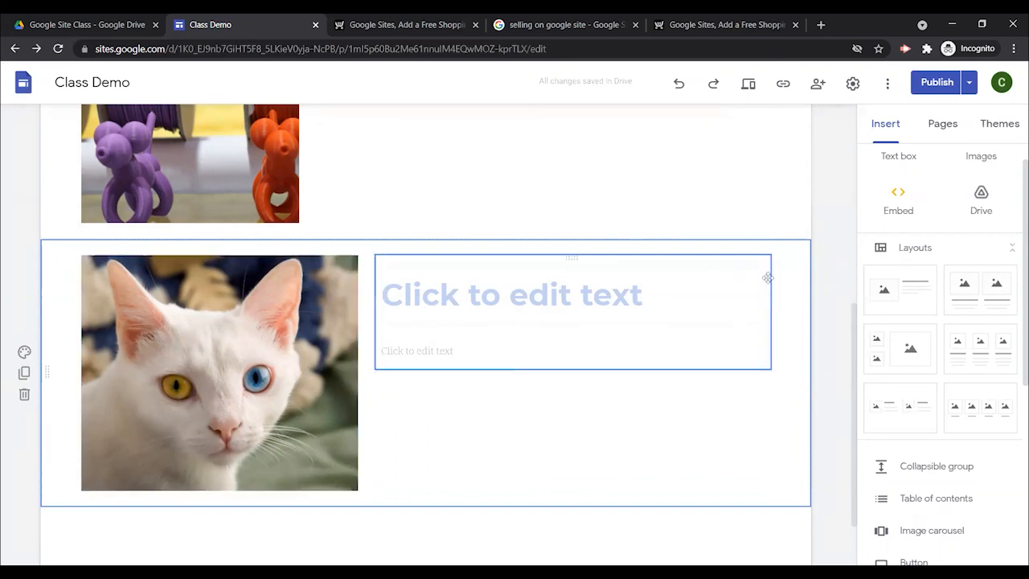
Step: Open the published site in a new browser tab and compare its Blog page with the edited draft
left_click(821, 25)
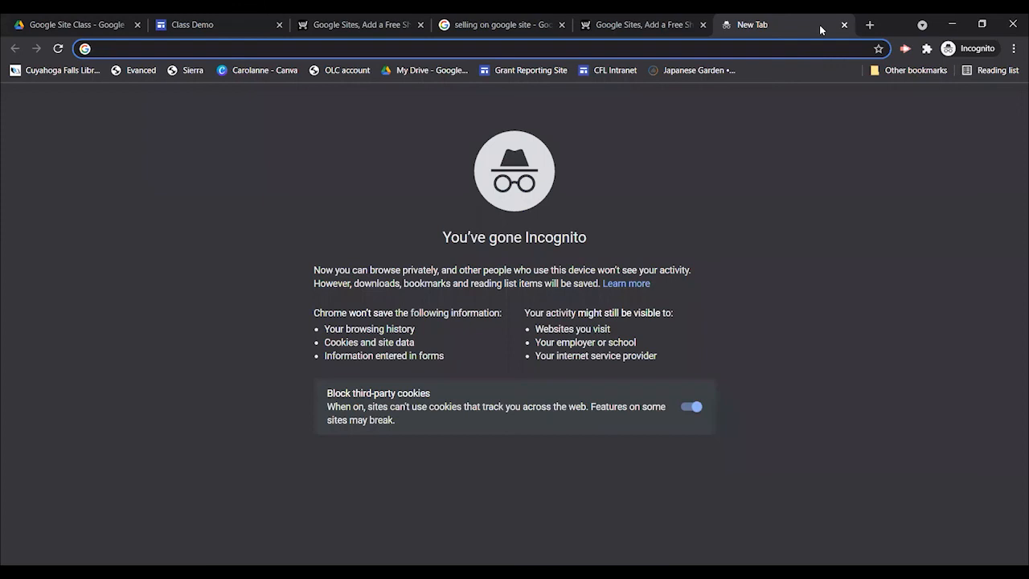
key("ctrl+v")
key("Return")
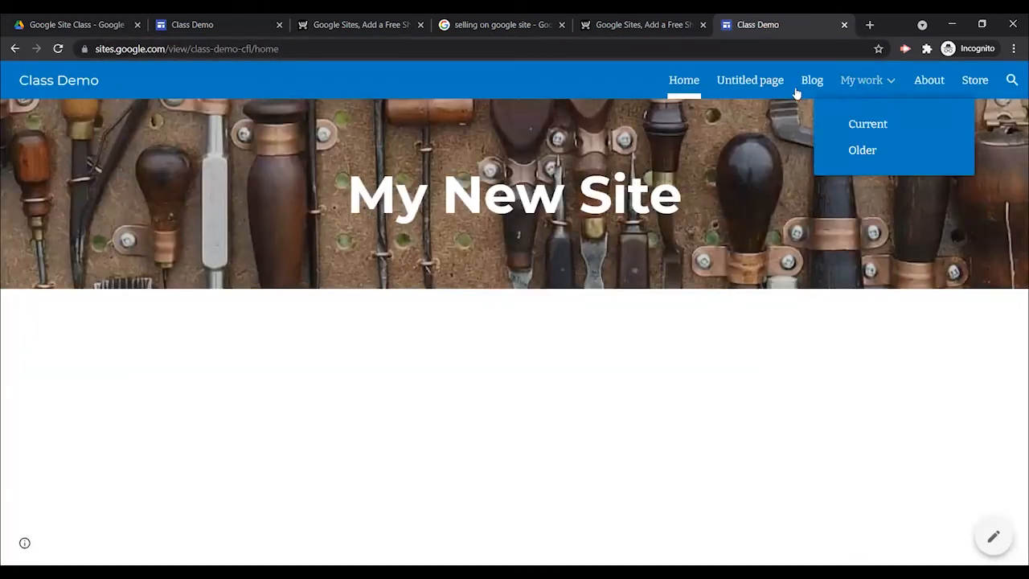
left_click(198, 19)
scroll(435, 319, "up", 5)
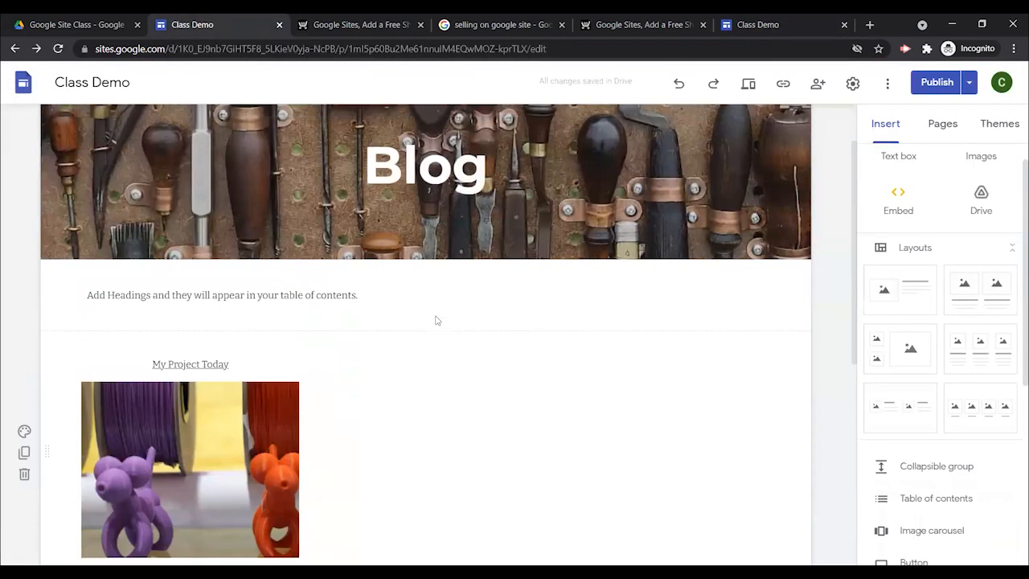
left_click(758, 26)
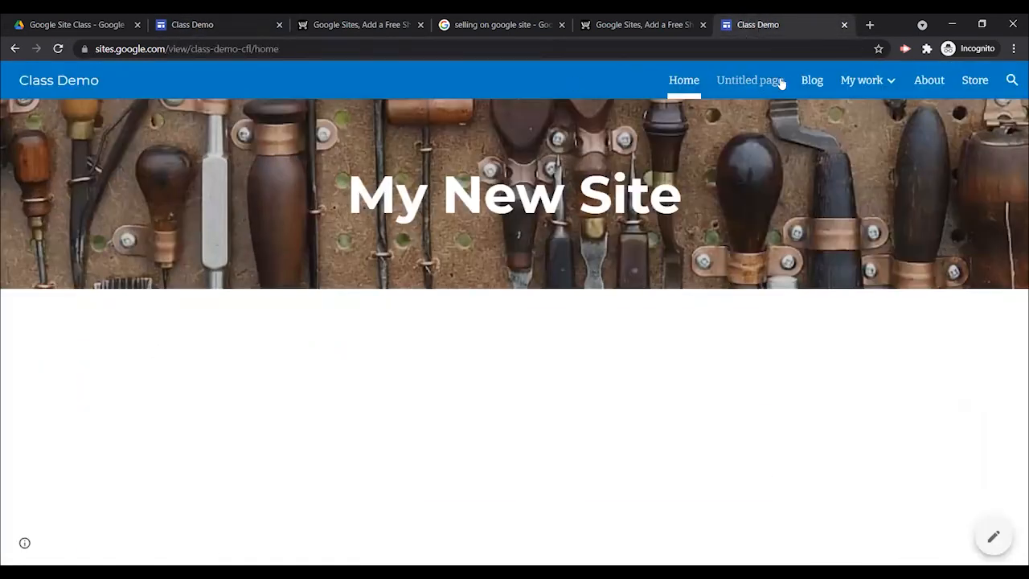
left_click(812, 82)
scroll(643, 378, "down", 1)
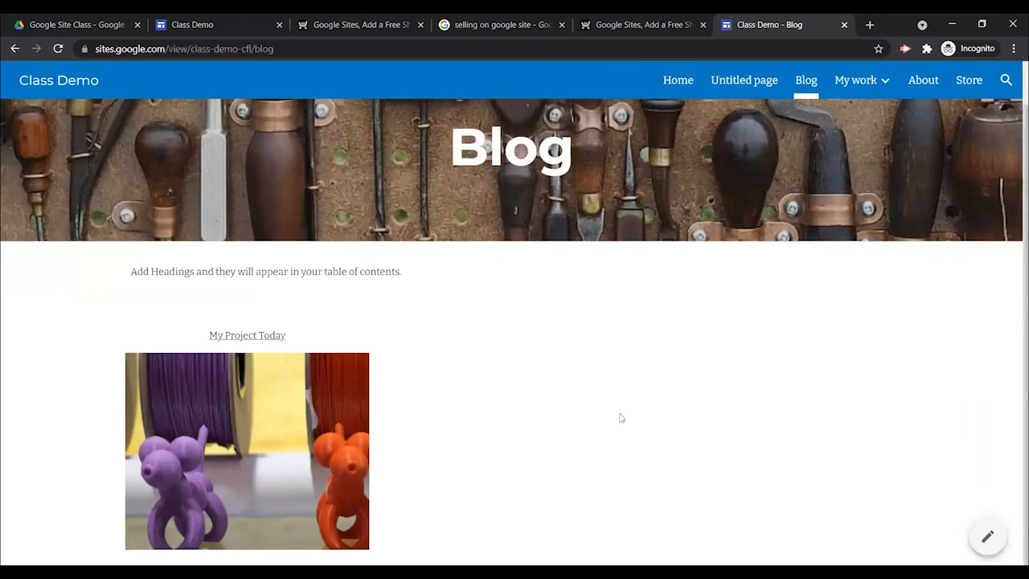
scroll(636, 437, "up", 1)
scroll(636, 437, "down", 1)
scroll(636, 436, "up", 1)
scroll(636, 437, "down", 1)
scroll(636, 436, "up", 1)
scroll(636, 436, "down", 1)
Step: Return to the site editor and enter "sample" as the title beside the cat picture on the Blog page
left_click(215, 27)
scroll(407, 342, "down", 3)
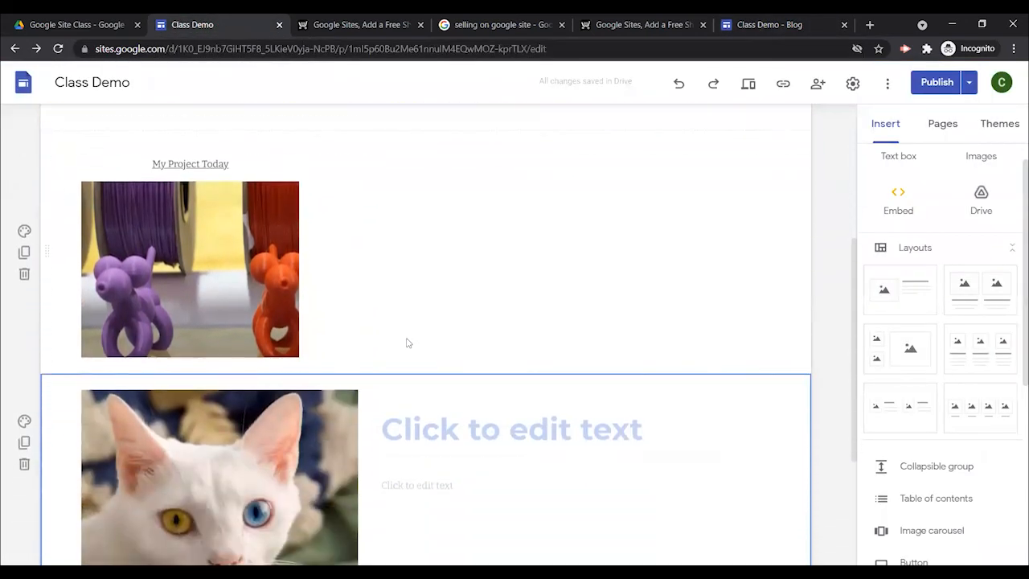
scroll(407, 344, "down", 2)
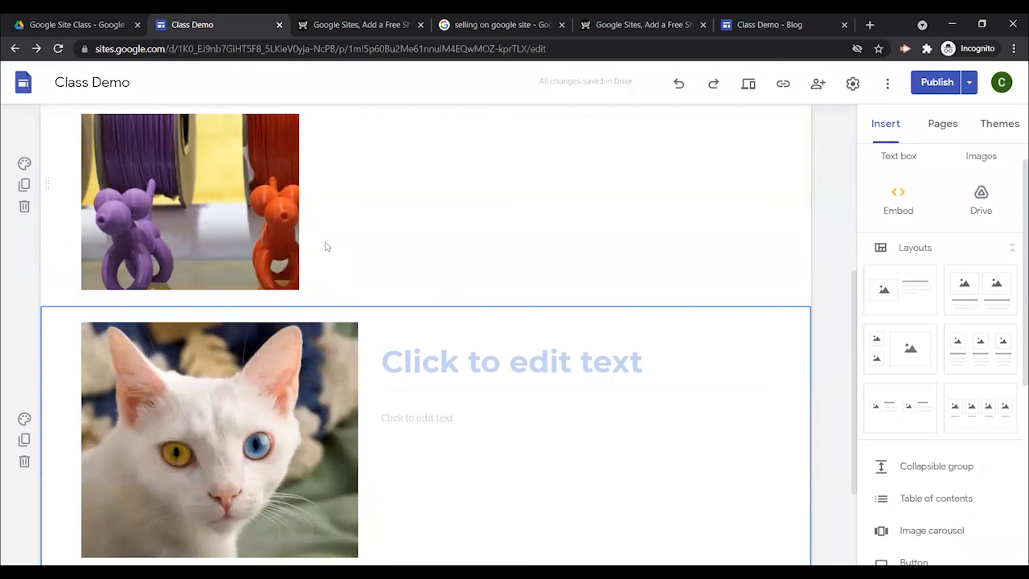
left_click(455, 433)
scroll(539, 287, "down", 2)
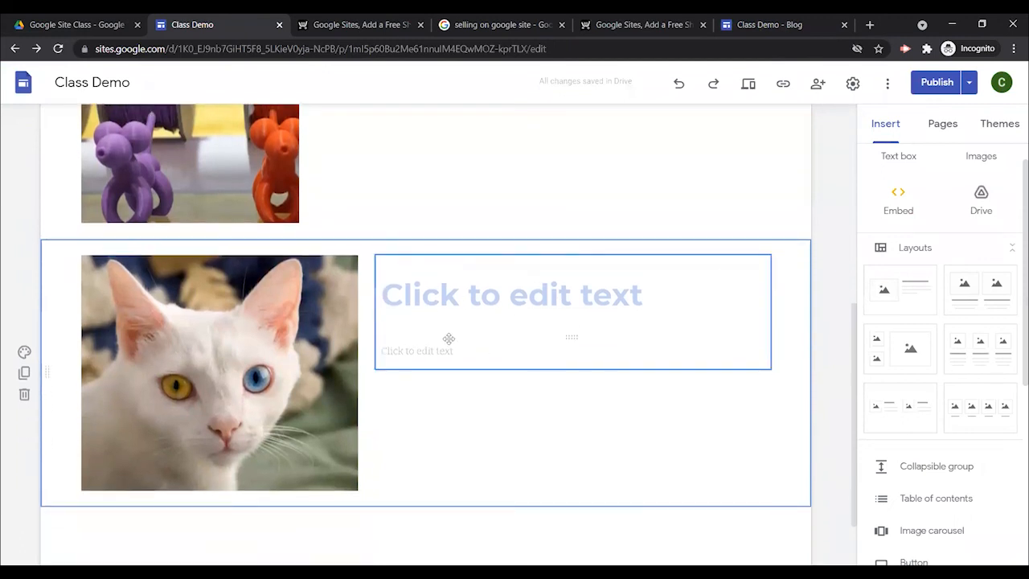
left_click(470, 299)
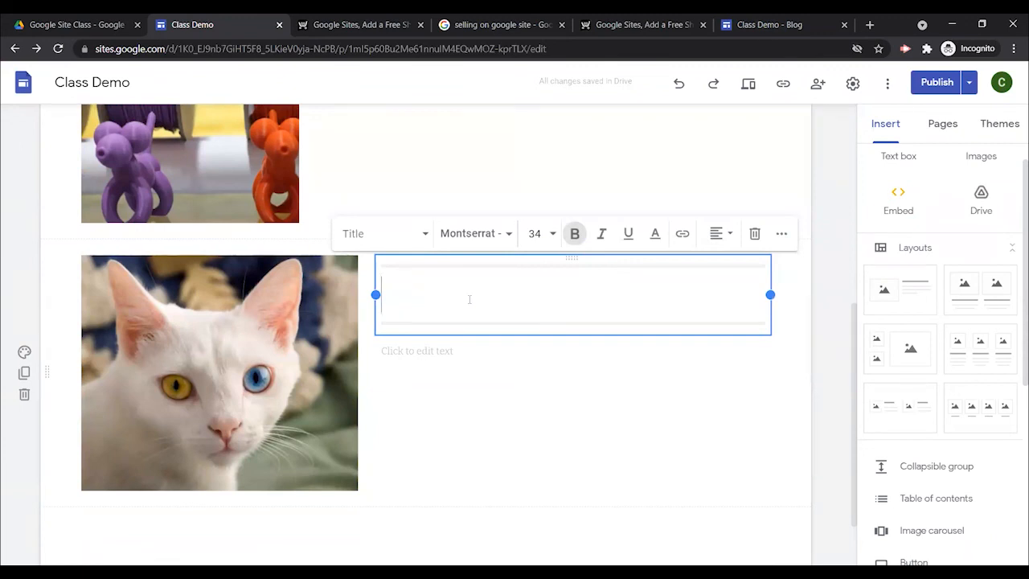
type("sample")
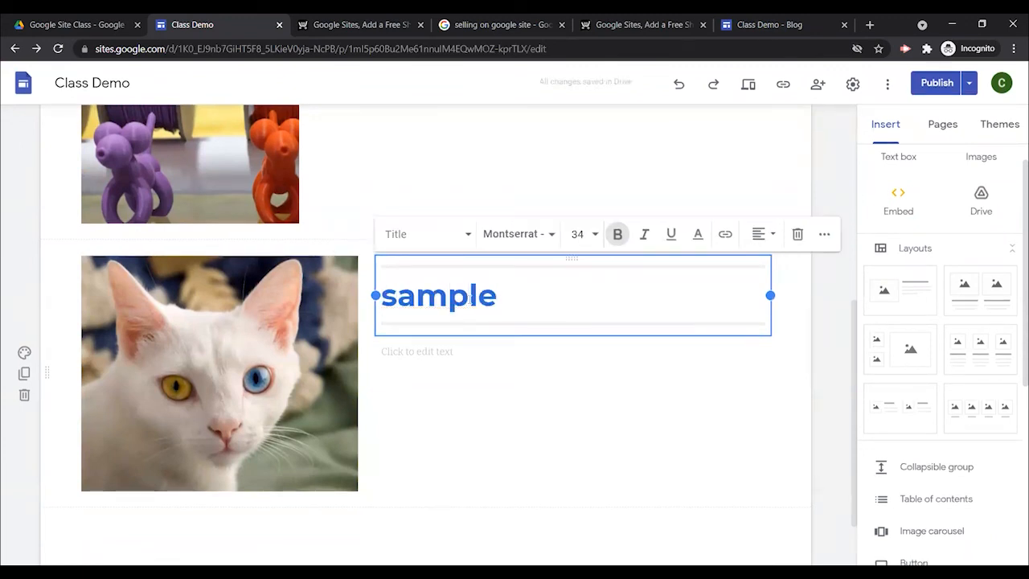
left_click(541, 406)
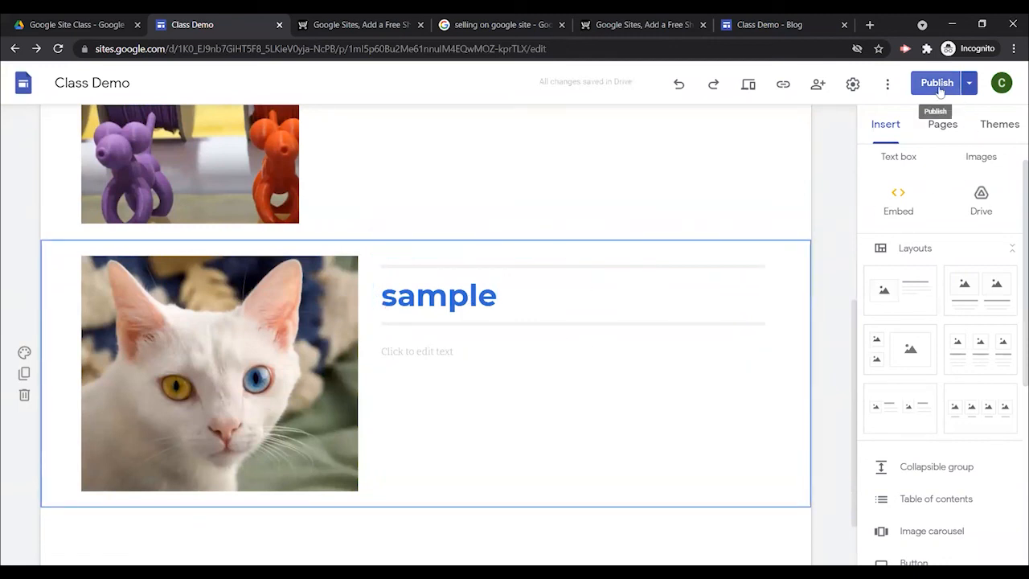
Step: Delete the empty text box beneath the "sample" title beside the cat picture on the Blog page
left_click(438, 352)
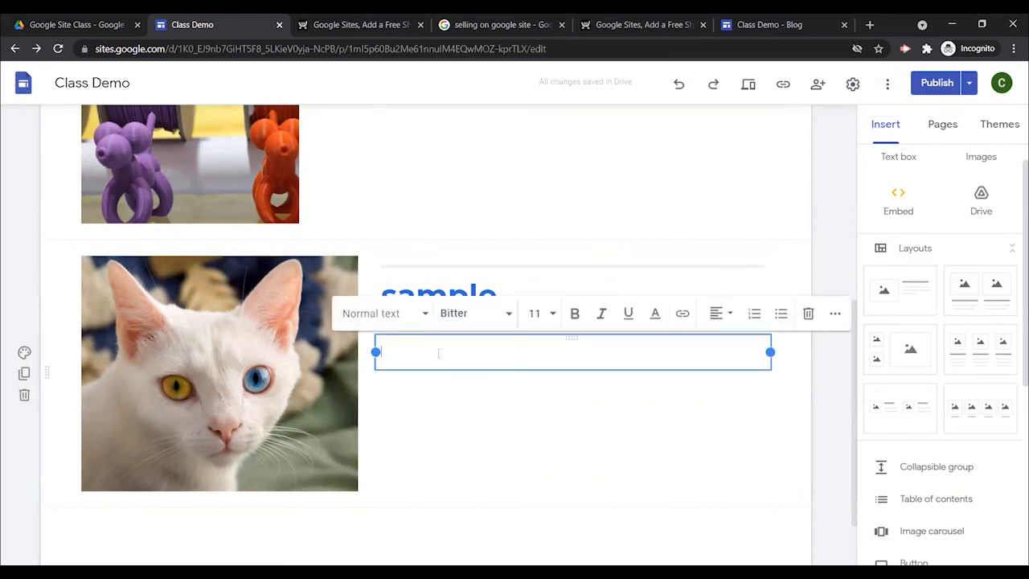
left_click(808, 315)
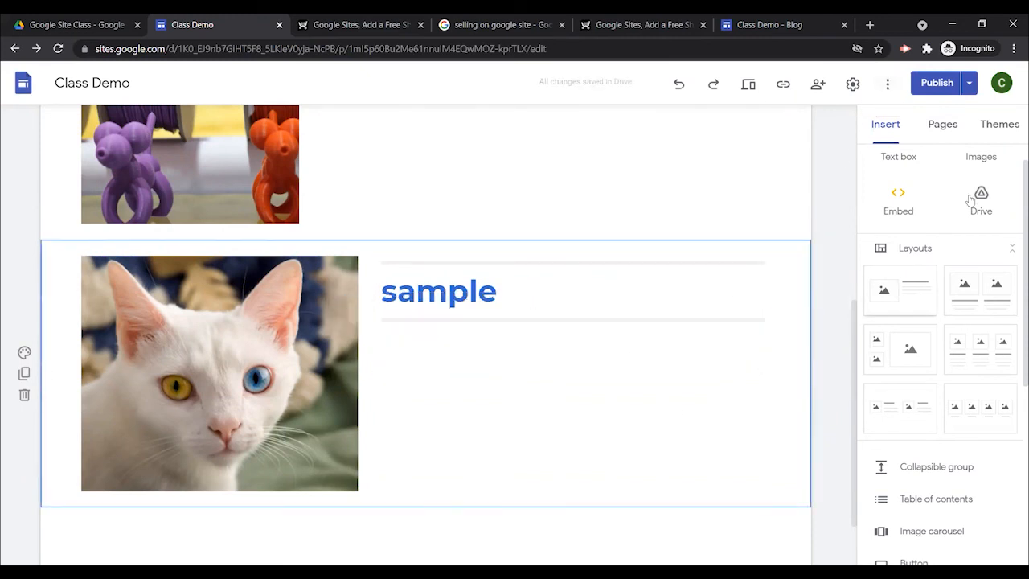
Step: Compare the Blog page's draft with the currently published version in the publish review and publish the changes
left_click(938, 85)
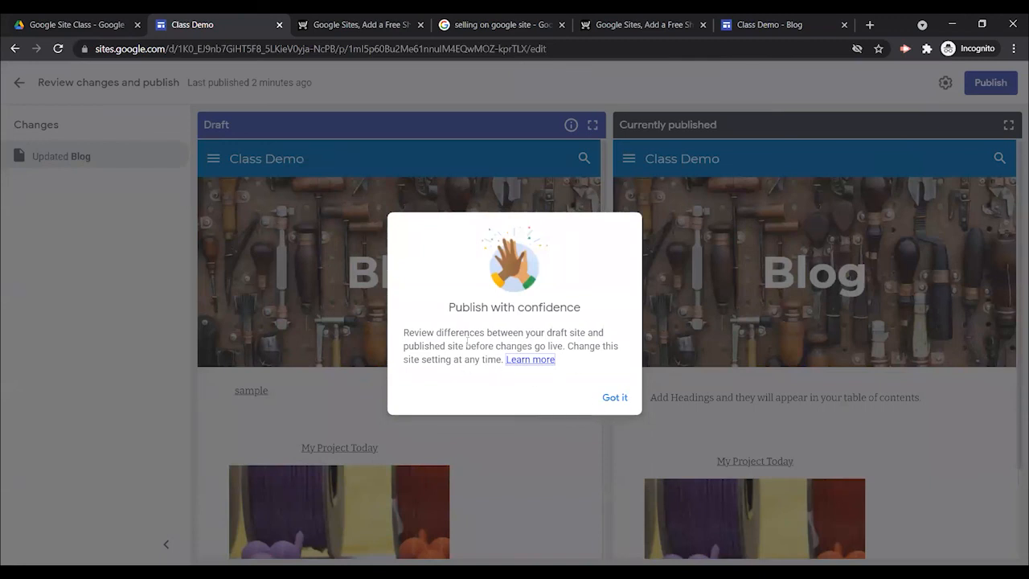
left_click(617, 400)
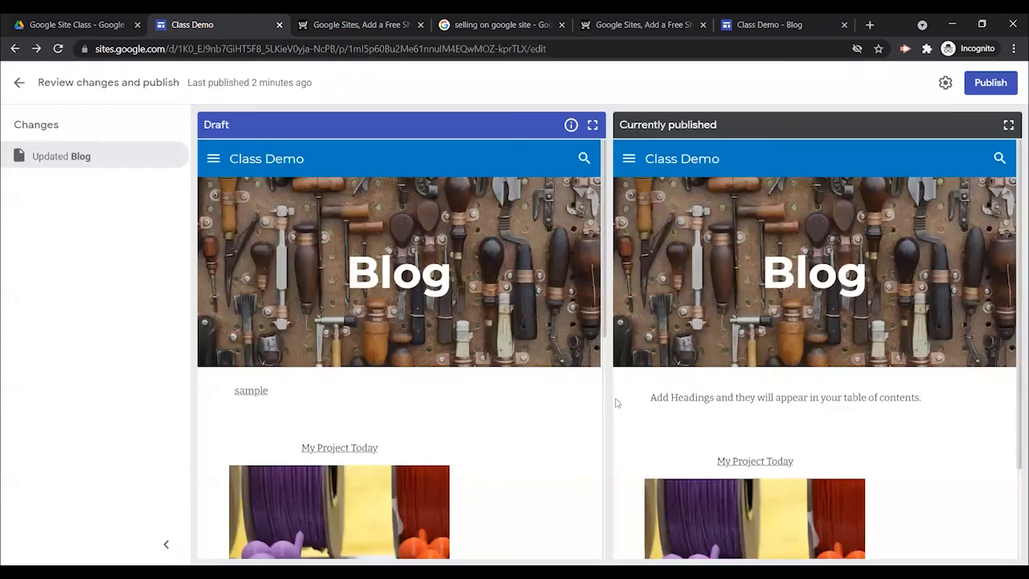
scroll(489, 393, "down", 7)
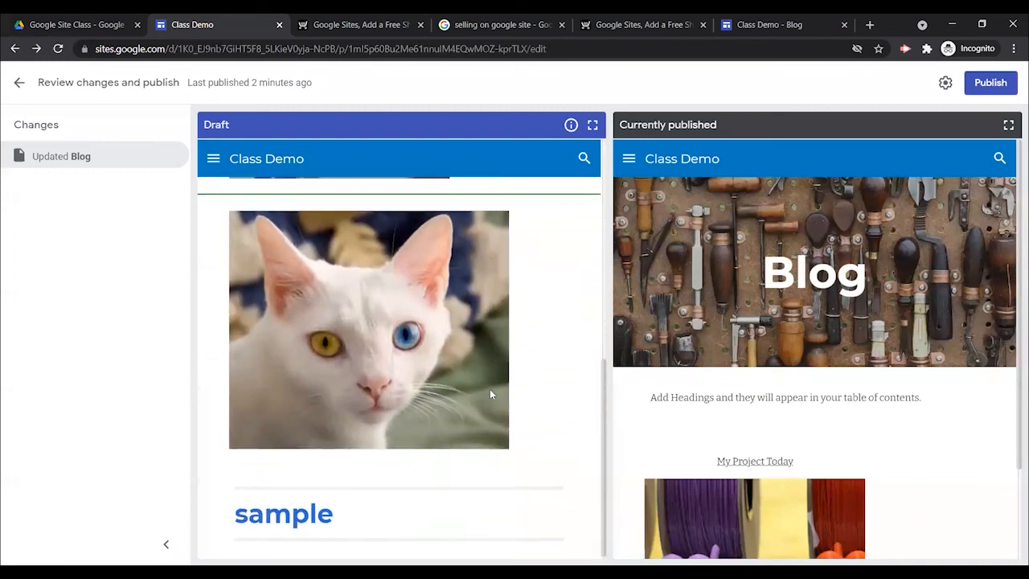
scroll(492, 394, "up", 3)
scroll(490, 393, "up", 3)
scroll(489, 393, "down", 6)
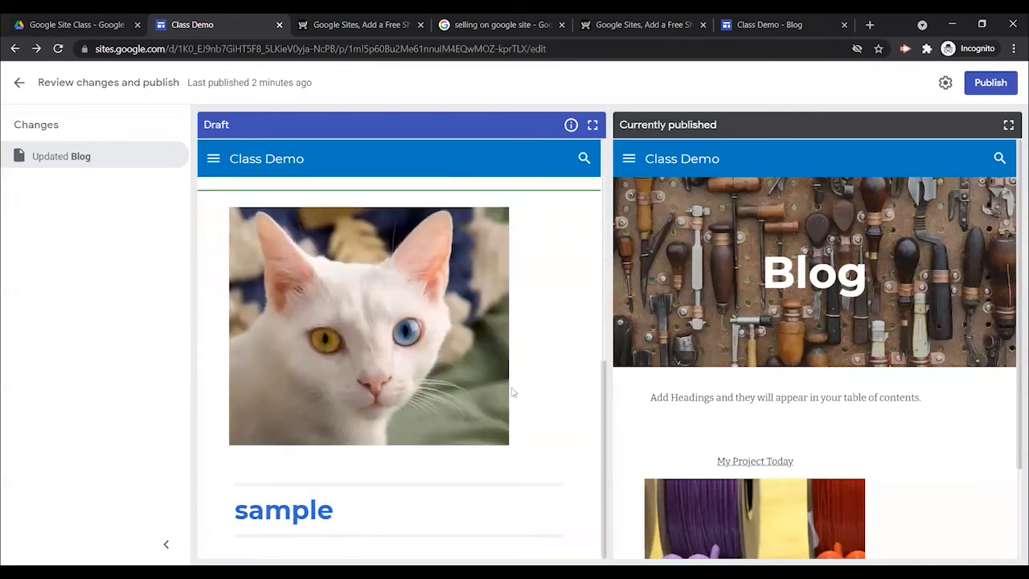
scroll(888, 366, "down", 2)
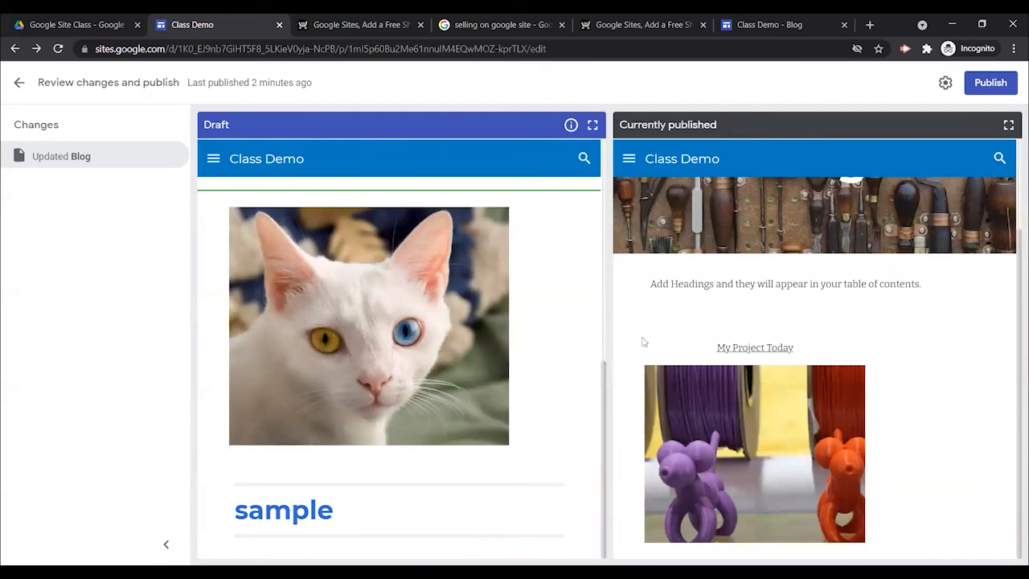
scroll(767, 398, "up", 2)
scroll(767, 403, "down", 1)
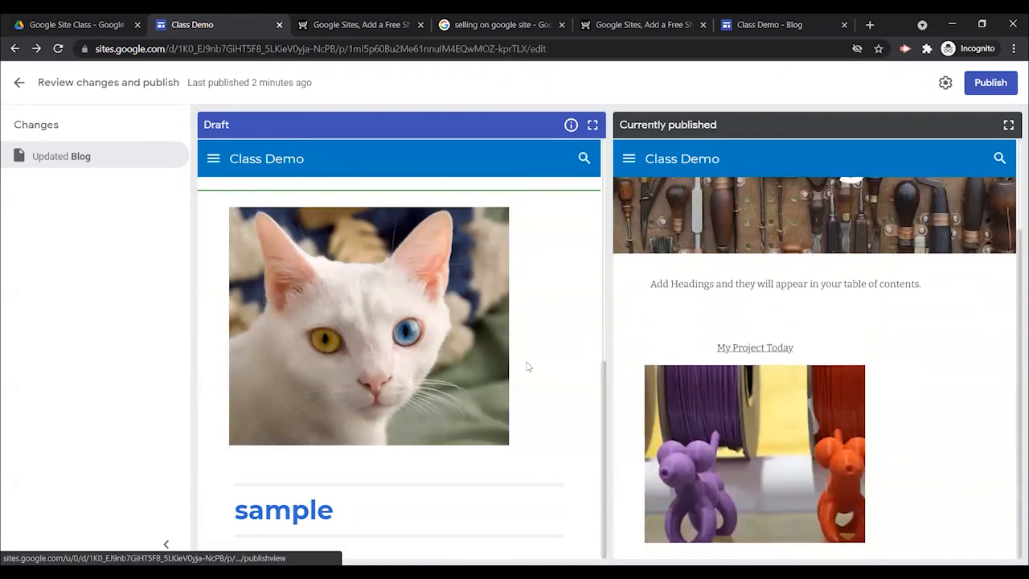
scroll(340, 400, "up", 4)
scroll(341, 410, "up", 2)
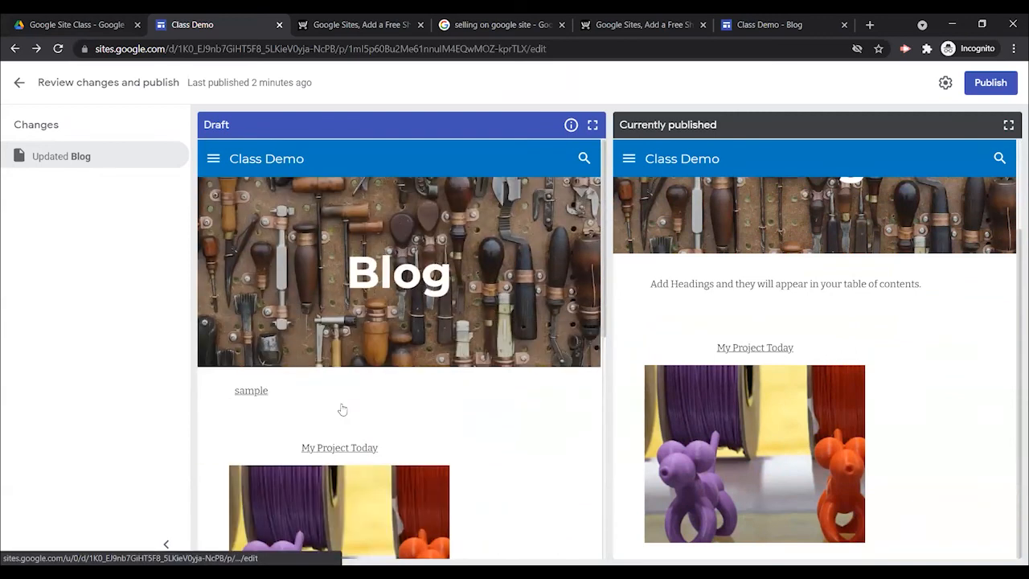
left_click(990, 83)
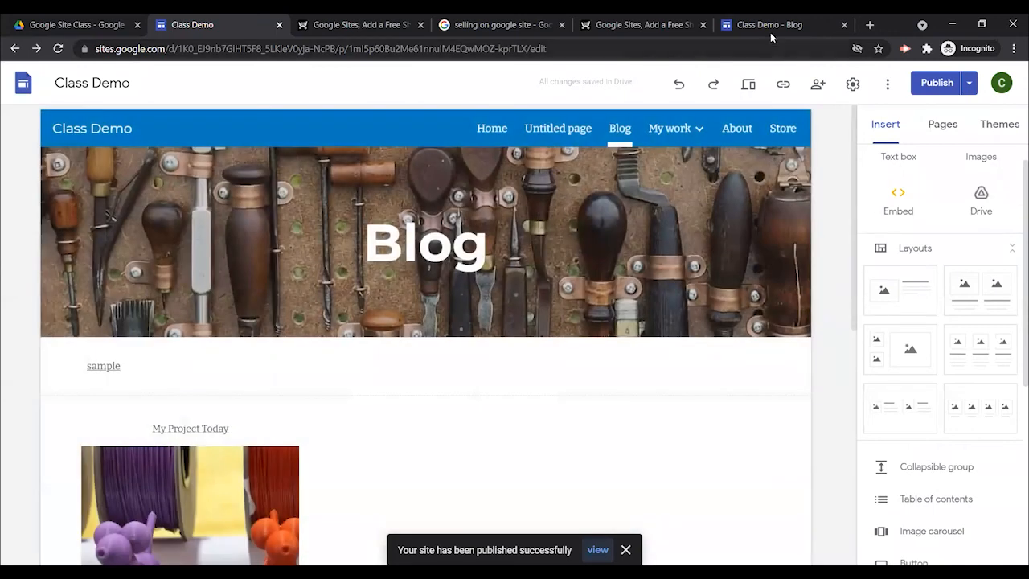
Step: Reload the live Blog page in its browser tab and look it over for the newly published content
left_click(768, 30)
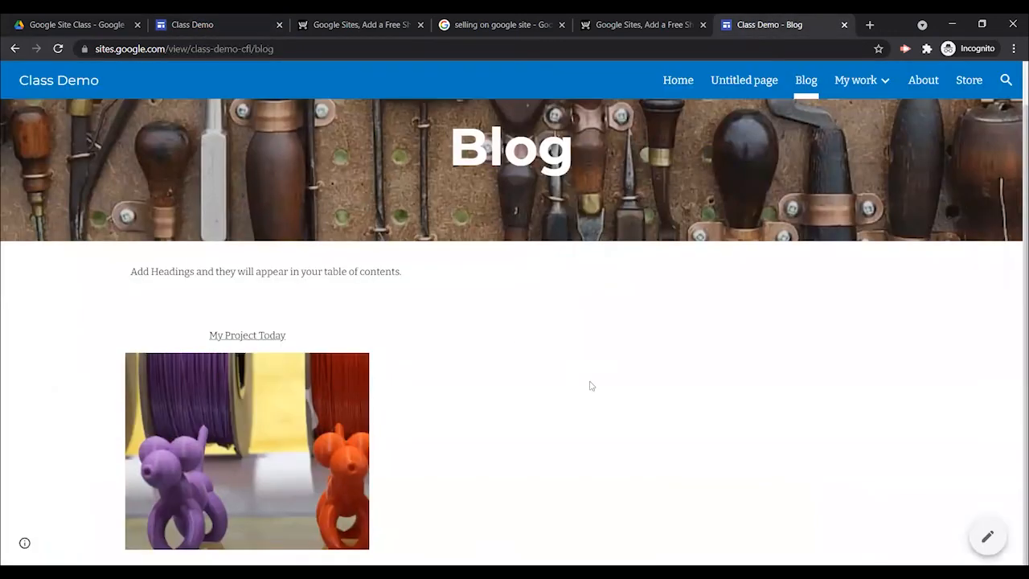
left_click(58, 49)
left_click(58, 49)
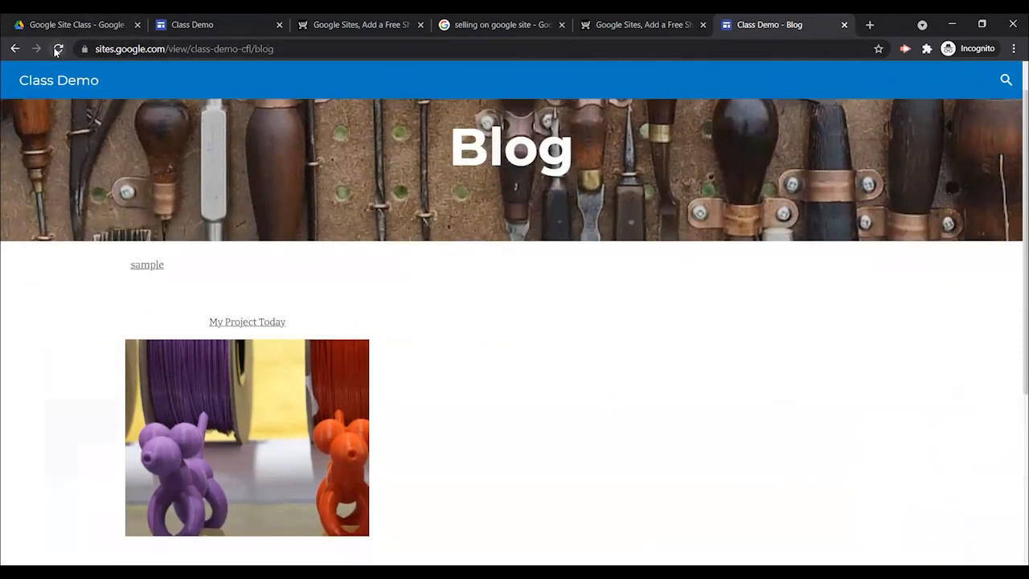
scroll(700, 305, "down", 4)
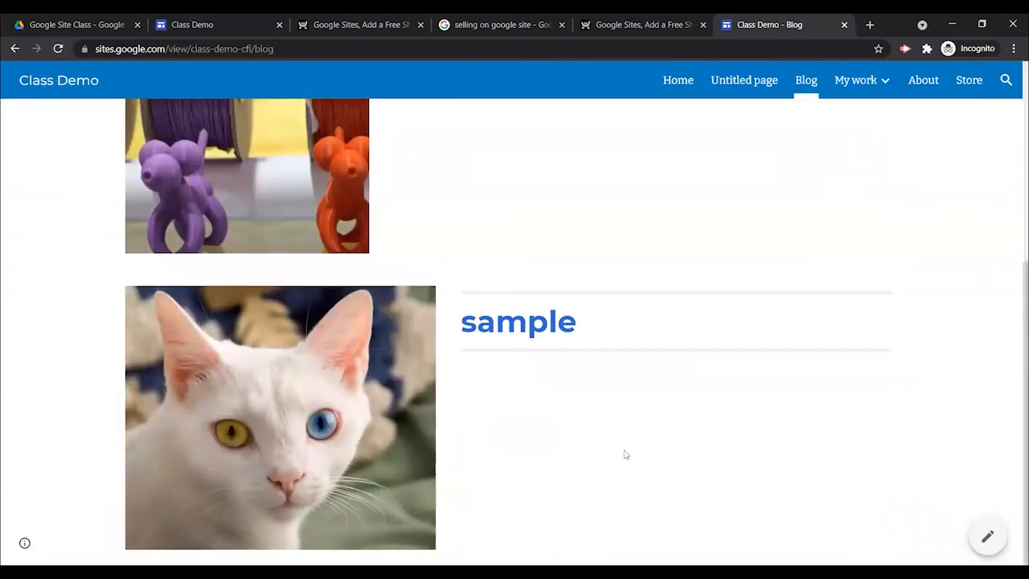
scroll(599, 385, "up", 5)
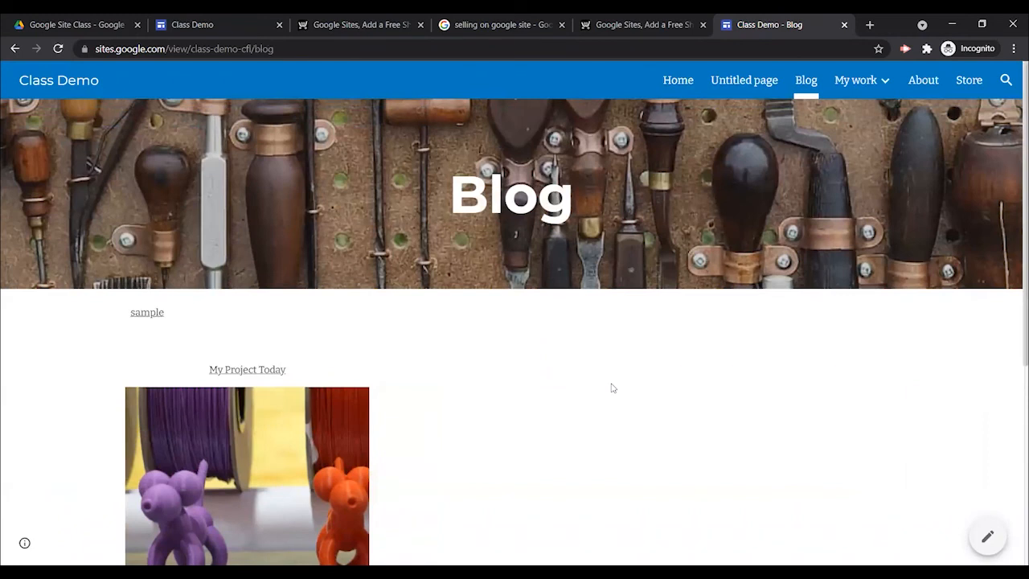
scroll(611, 389, "down", 5)
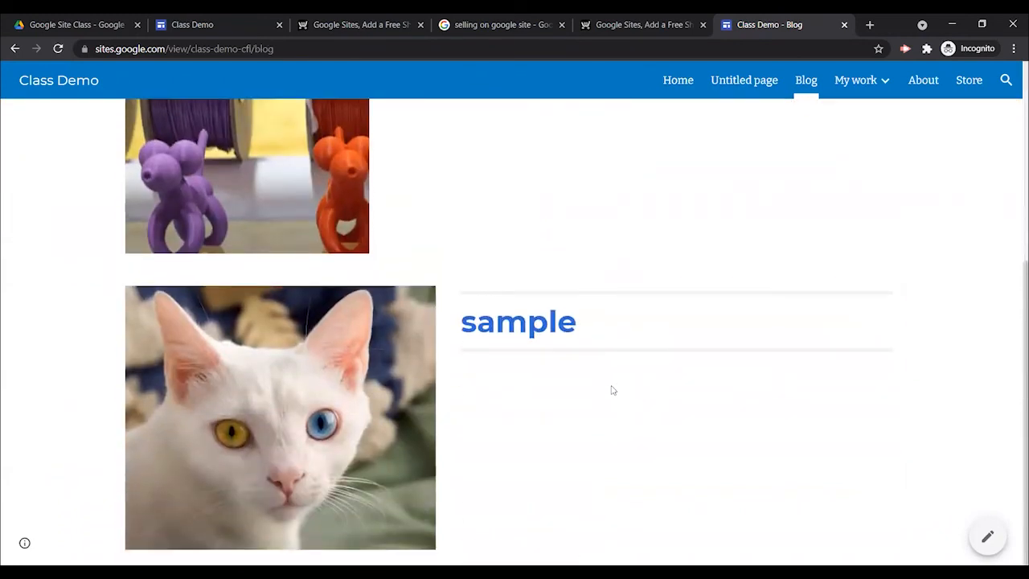
scroll(611, 390, "up", 5)
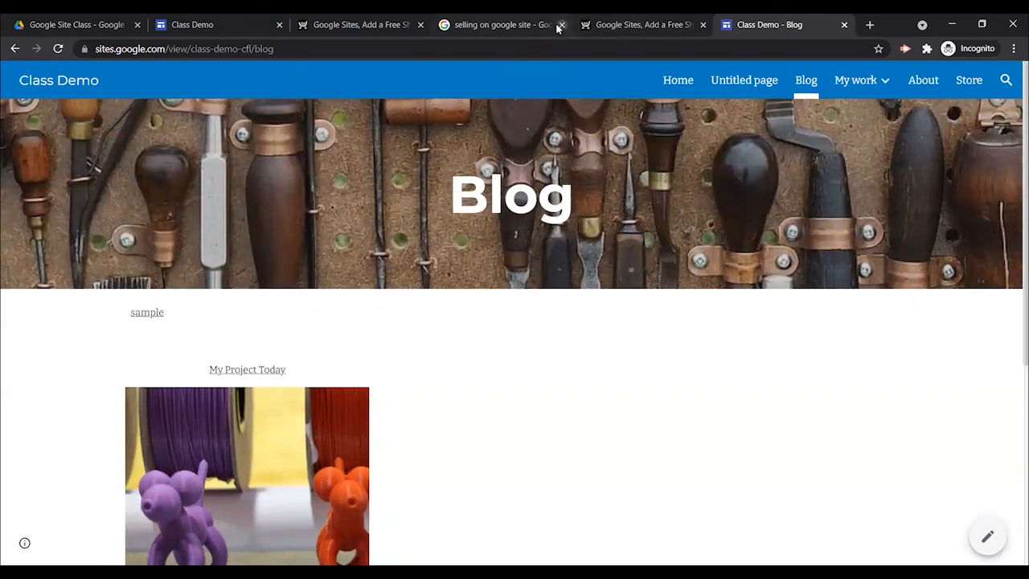
Step: Return to the site editor, delete the page called "Untitled page", and republish the site
left_click(213, 24)
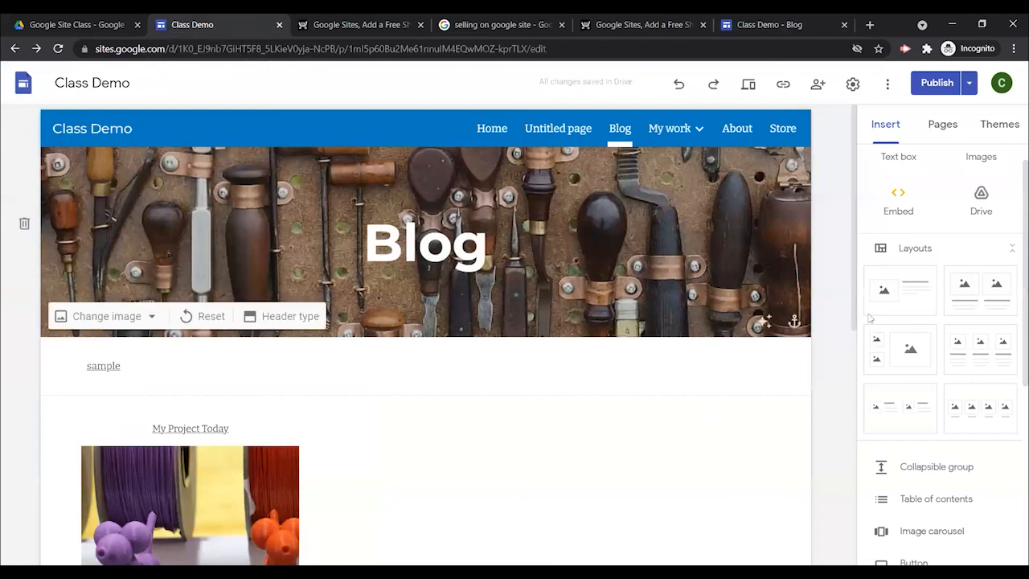
left_click(933, 127)
left_click(917, 225)
left_click(1018, 221)
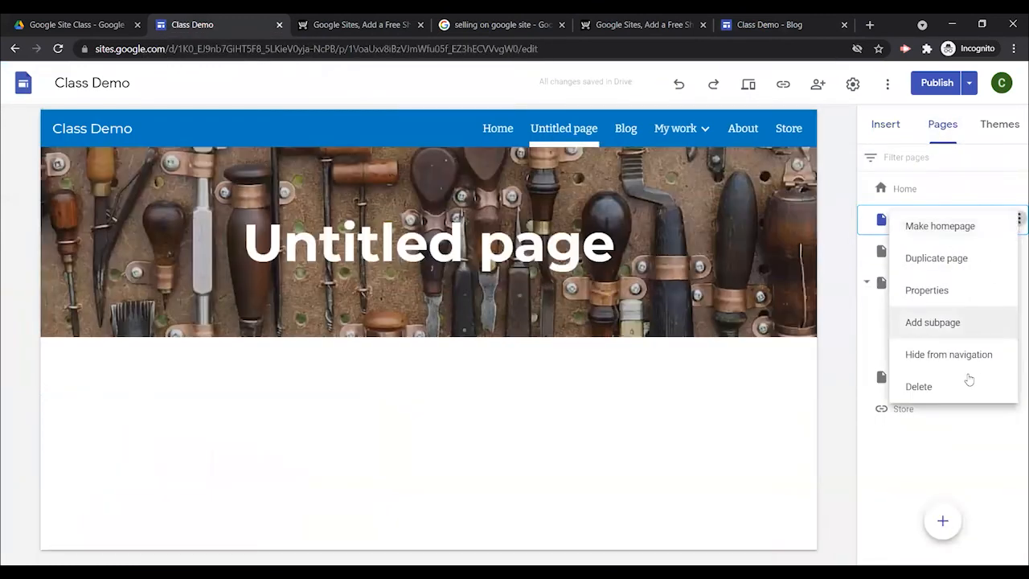
left_click(925, 387)
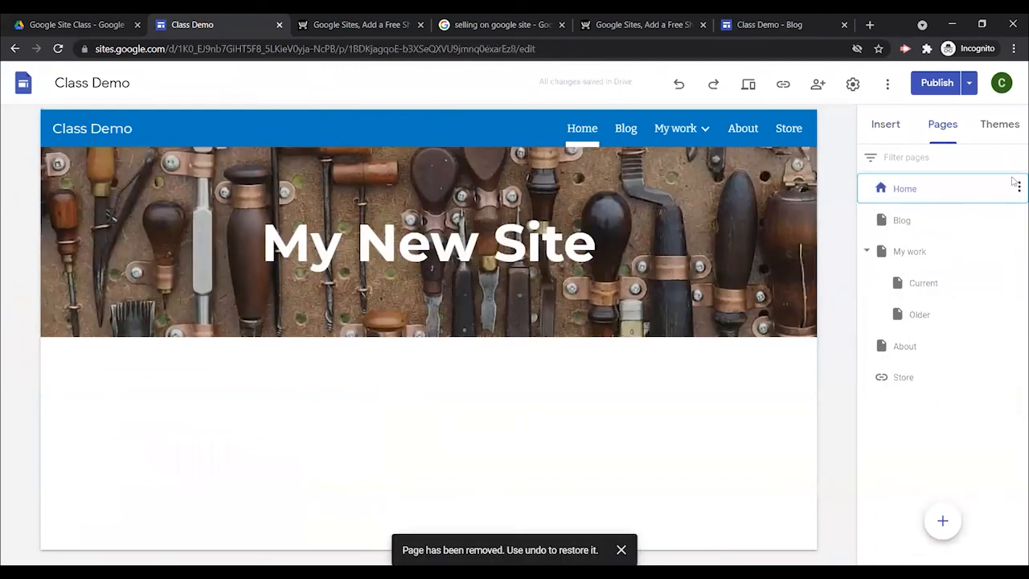
left_click(1018, 188)
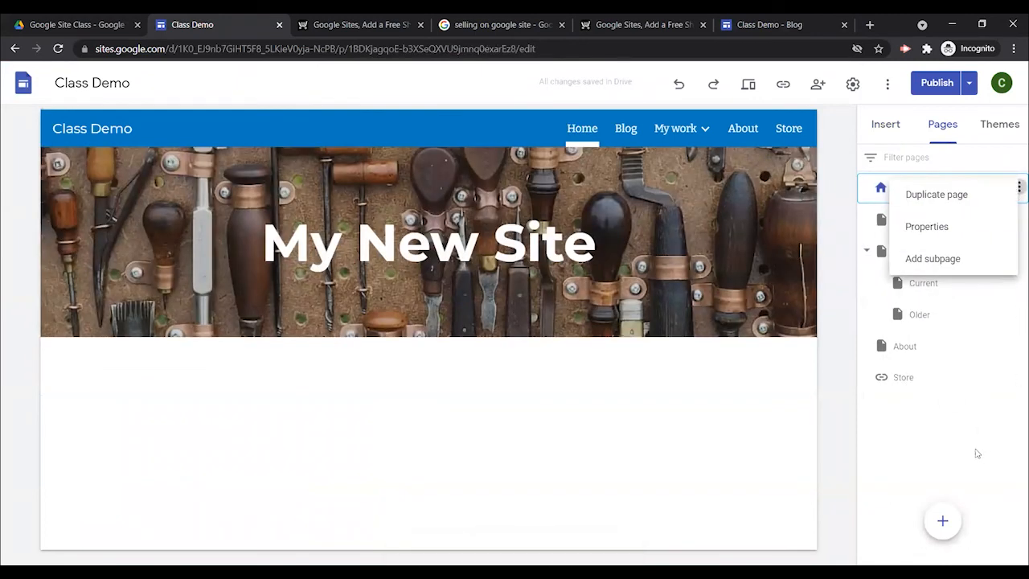
left_click(977, 452)
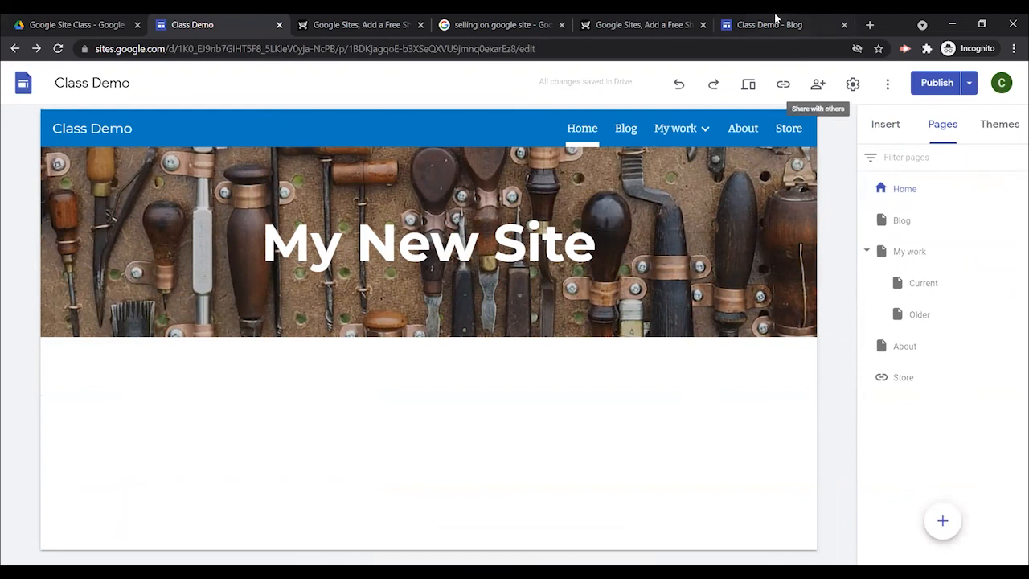
left_click(938, 83)
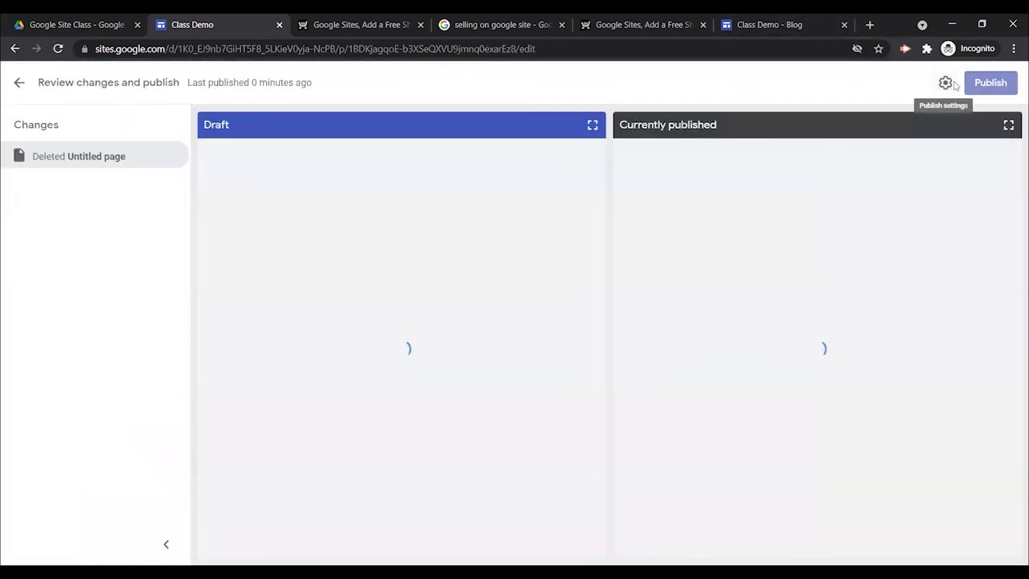
left_click(989, 83)
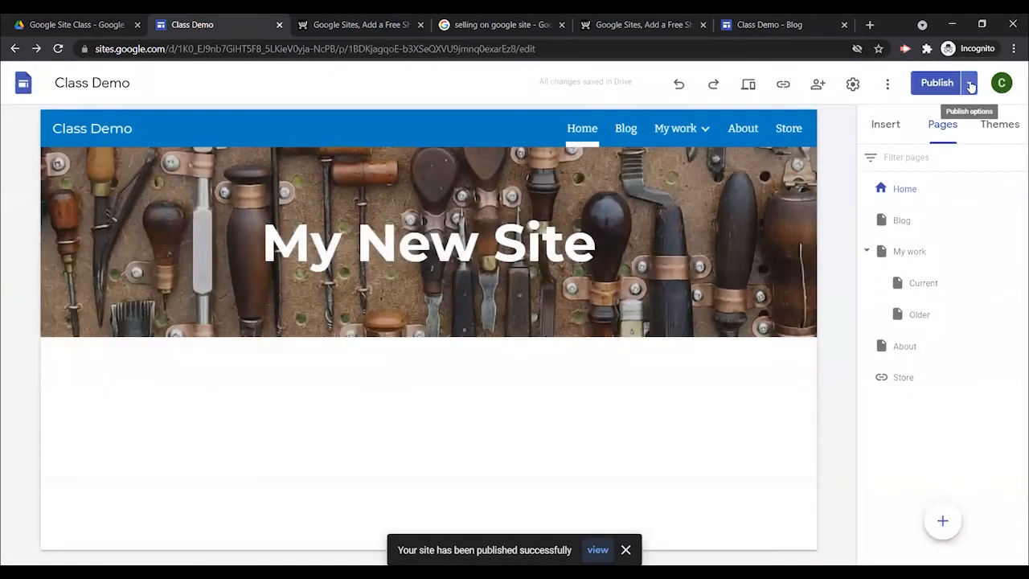
Step: Unpublish the Class Demo site
left_click(970, 84)
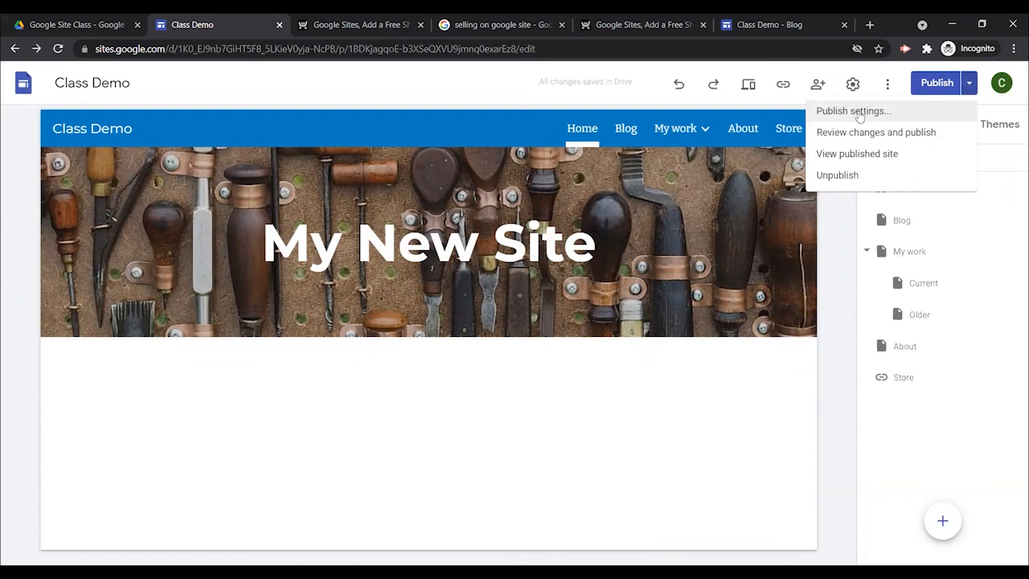
left_click(969, 84)
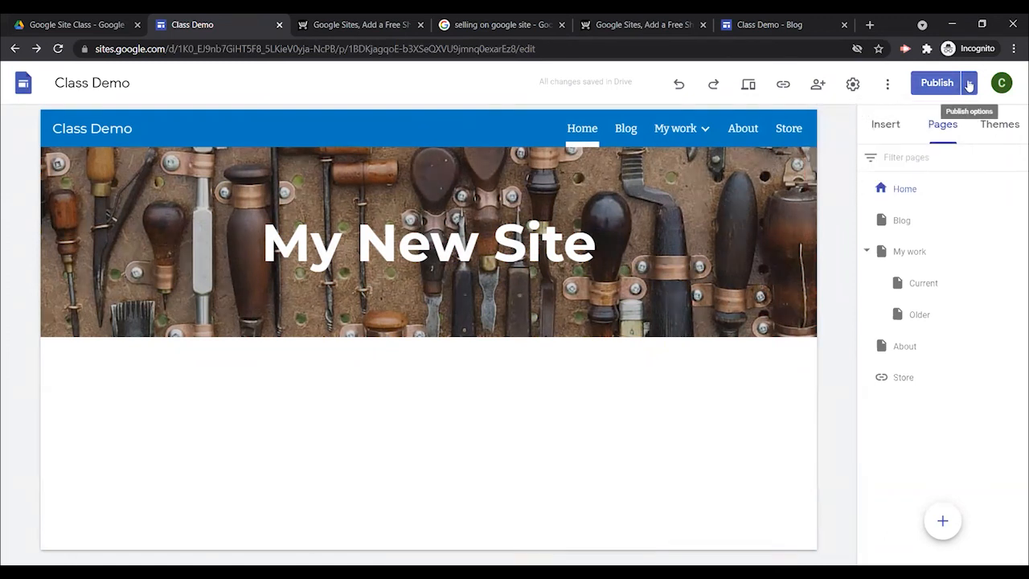
left_click(969, 85)
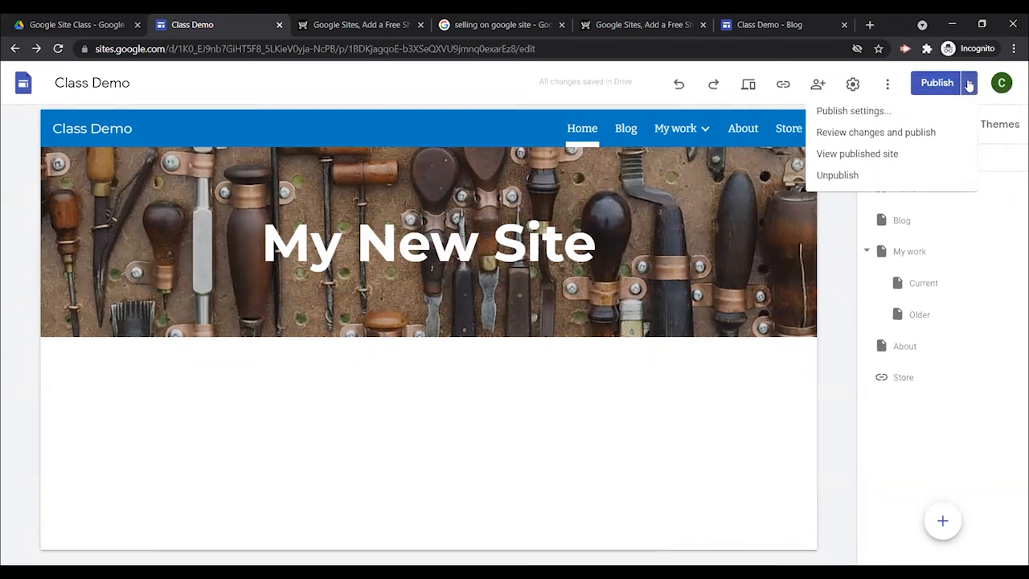
left_click(837, 176)
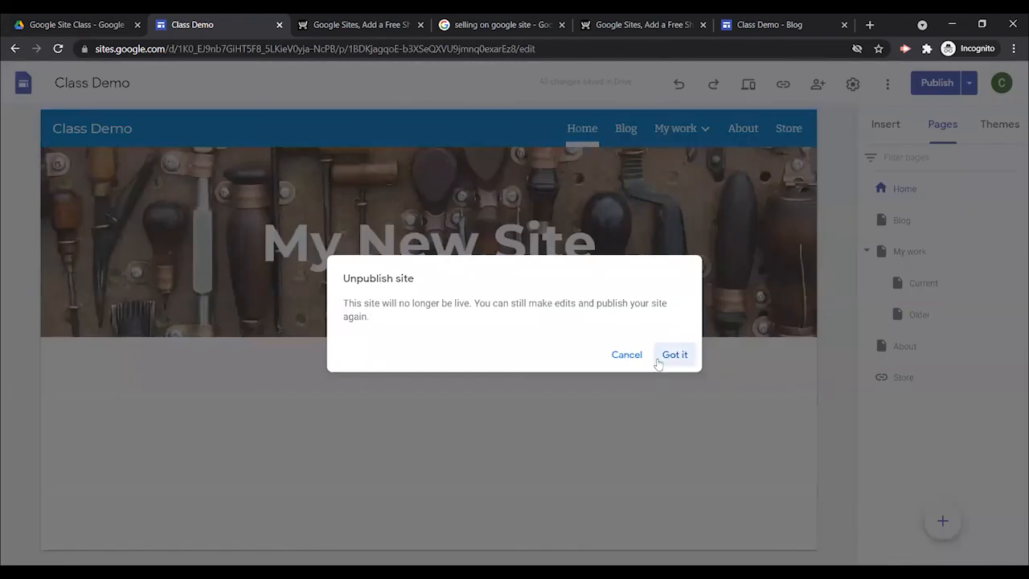
left_click(661, 361)
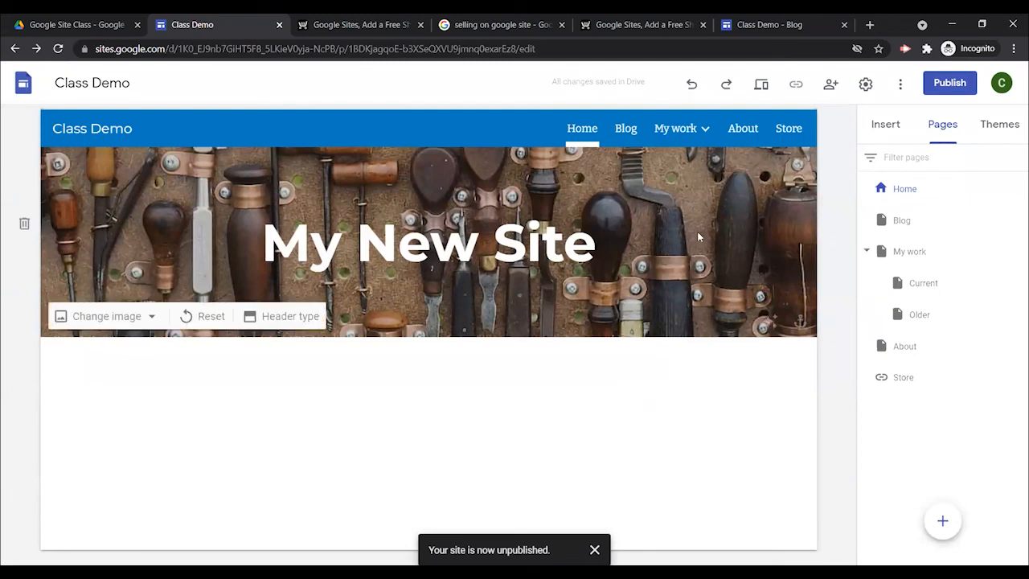
Step: Reload the live Blog page to check whether it is still online, and close its browser tab
left_click(770, 25)
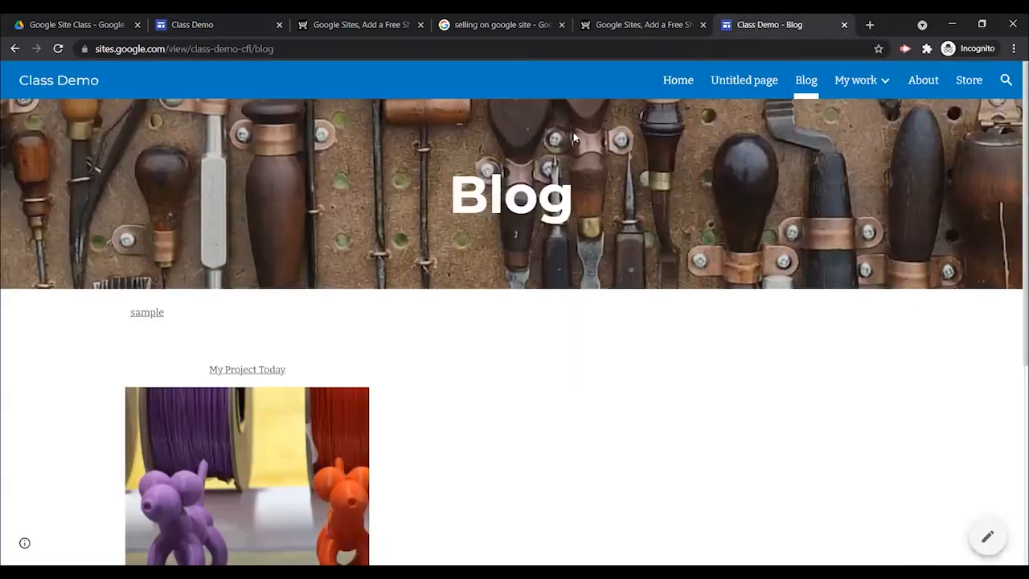
left_click(57, 49)
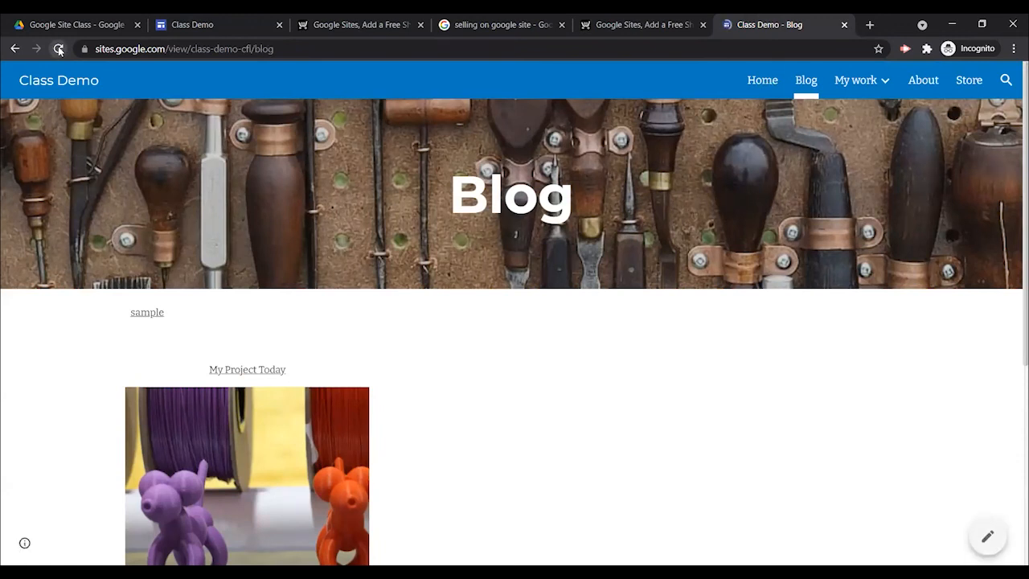
left_click(195, 25)
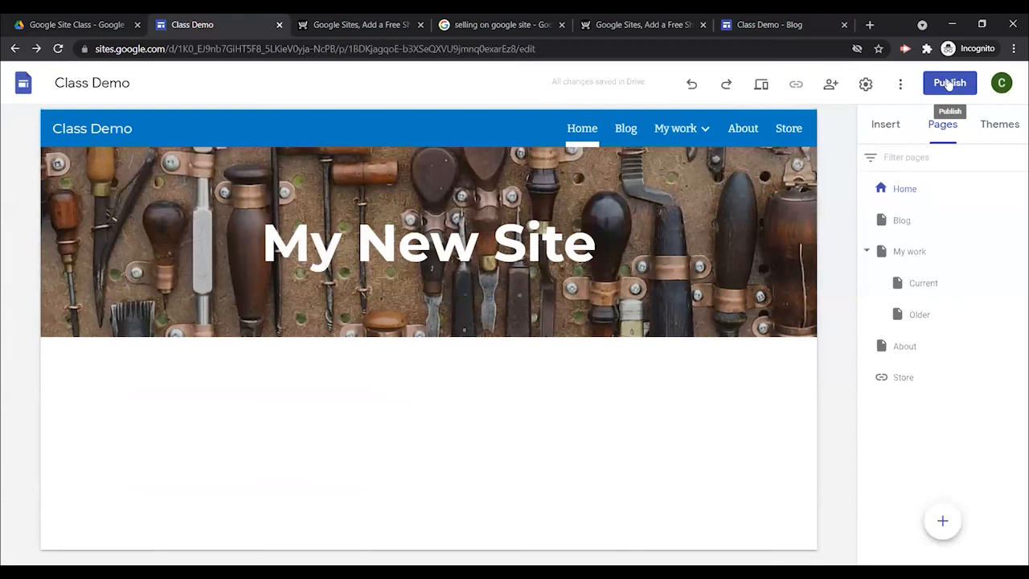
left_click(757, 25)
left_click(58, 48)
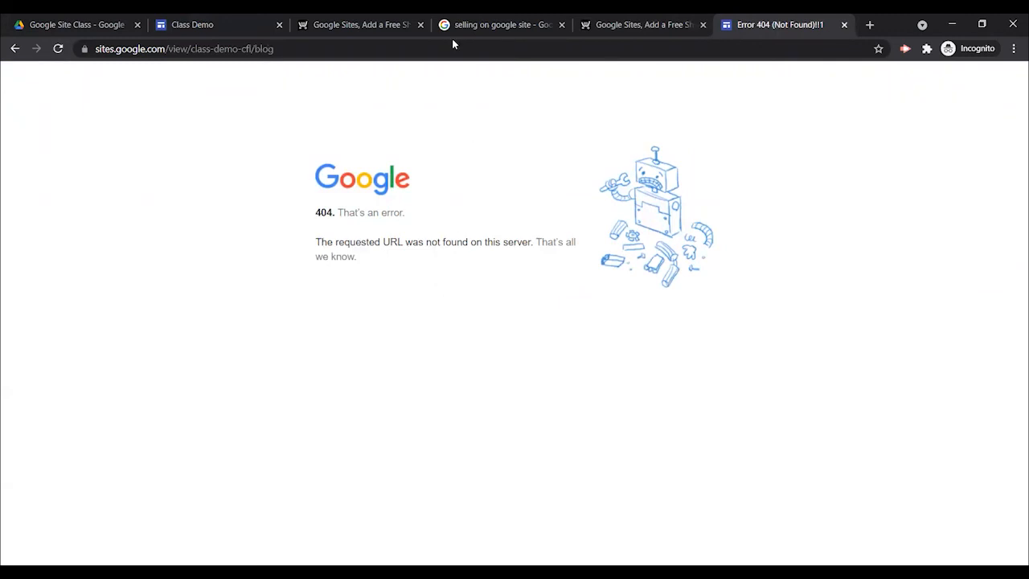
left_click(220, 24)
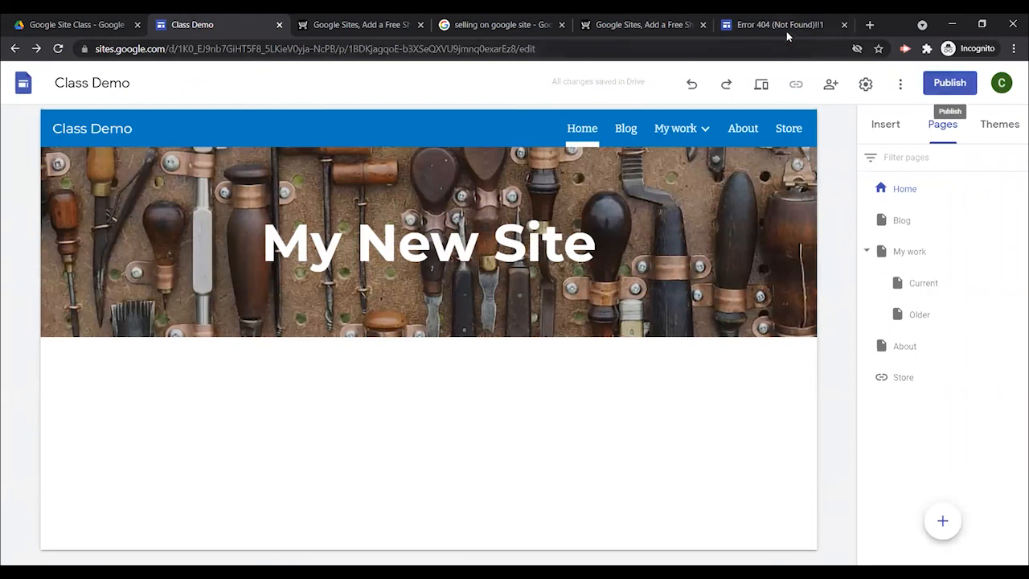
left_click(845, 25)
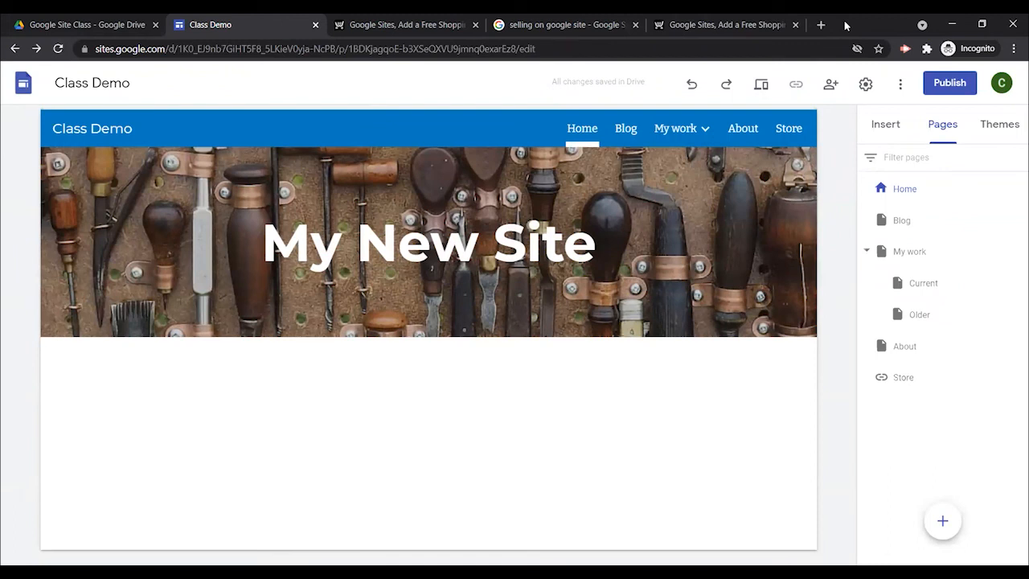
left_click(997, 134)
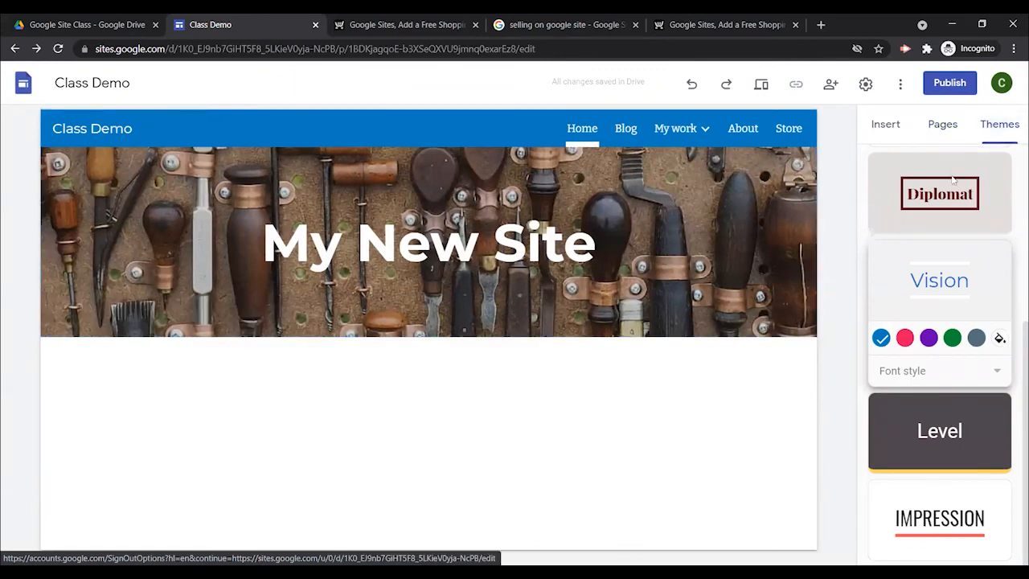
left_click(885, 130)
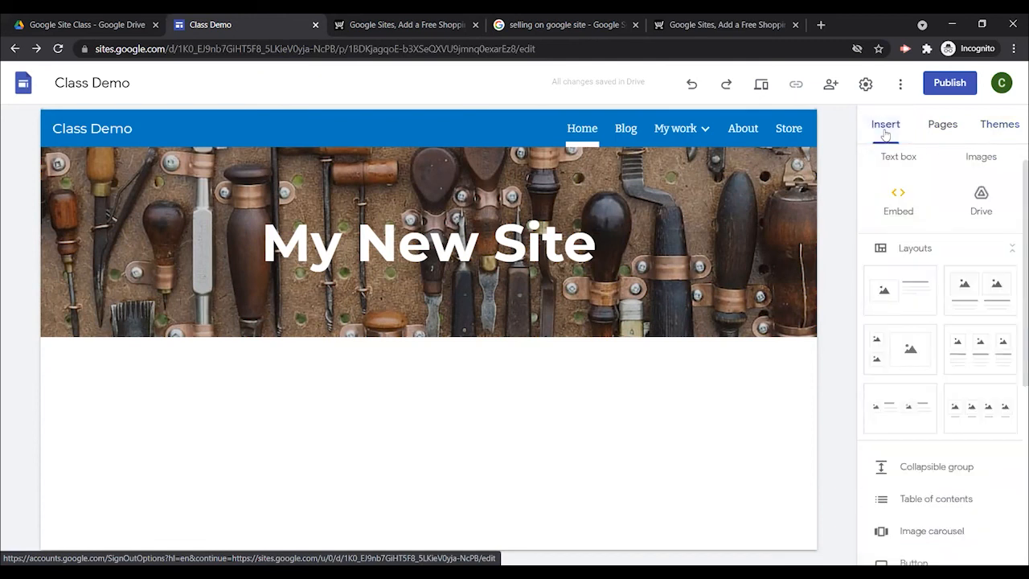